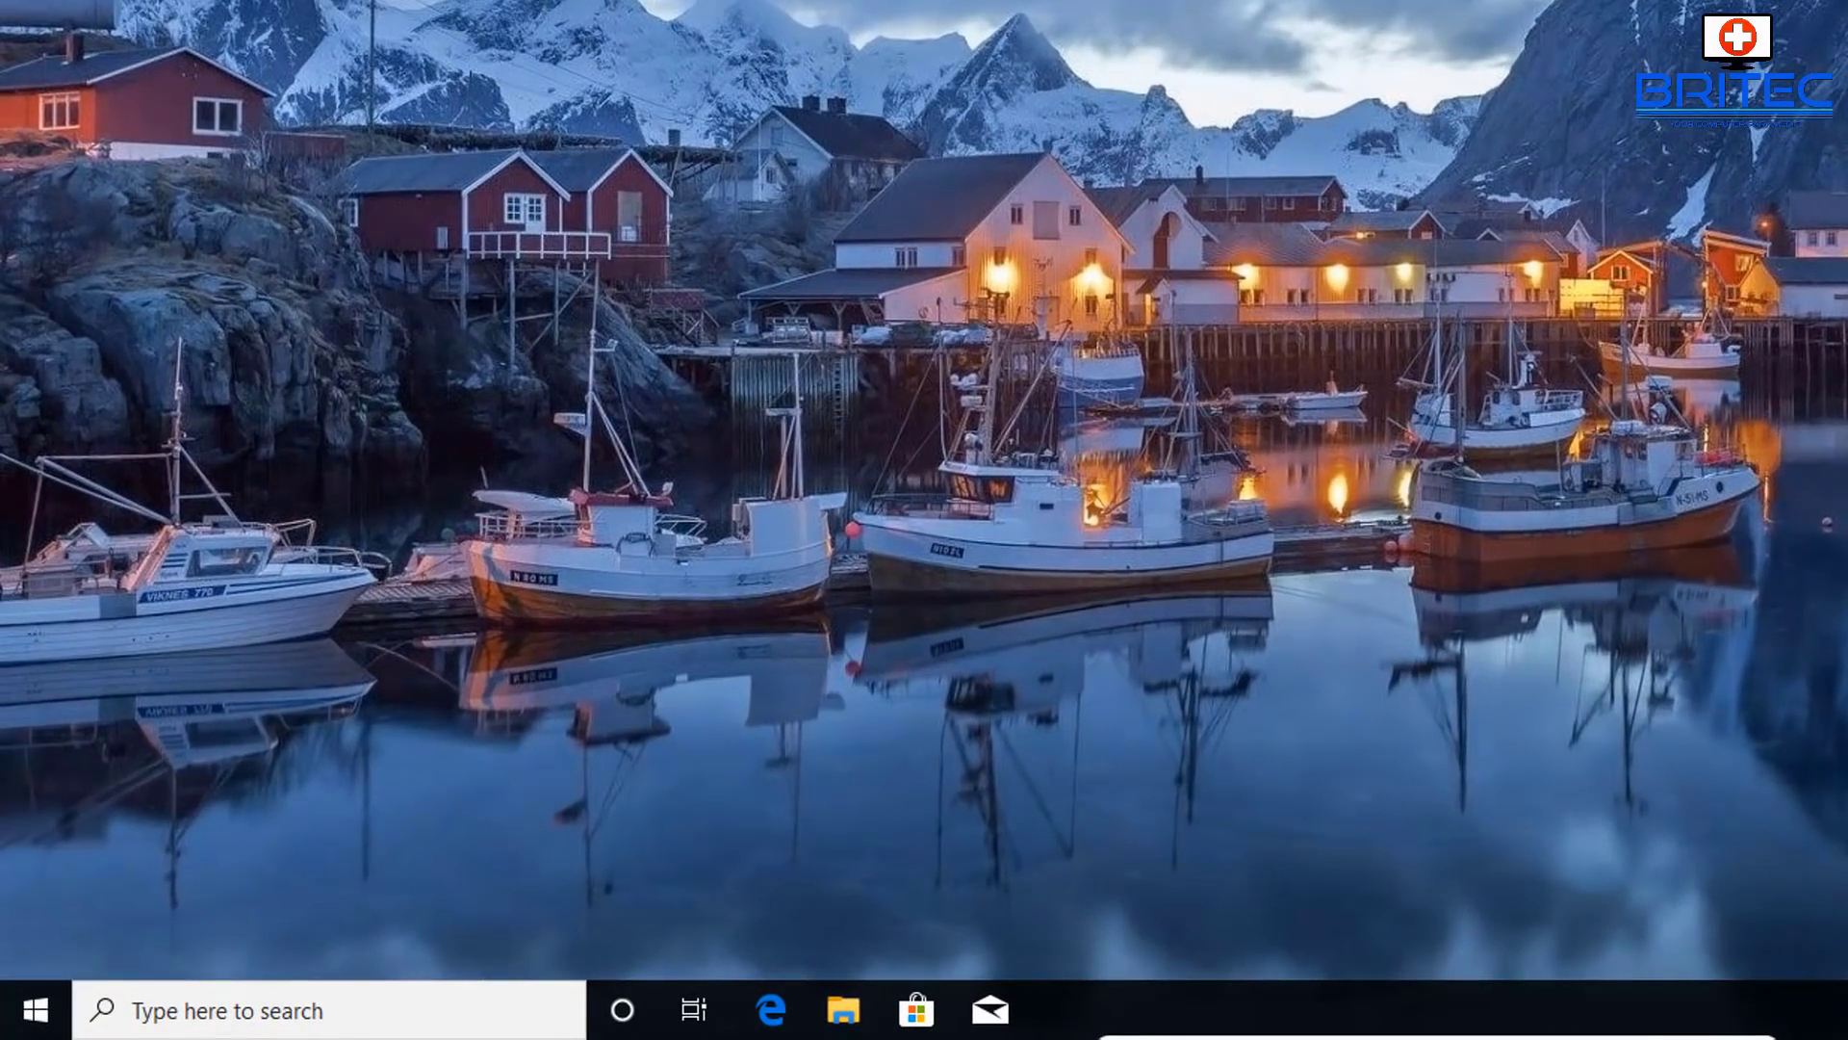
- Open Windows Settings to the Accounts page showing the current account's info
{"action": "left_click", "coordinate": [36, 1009]}
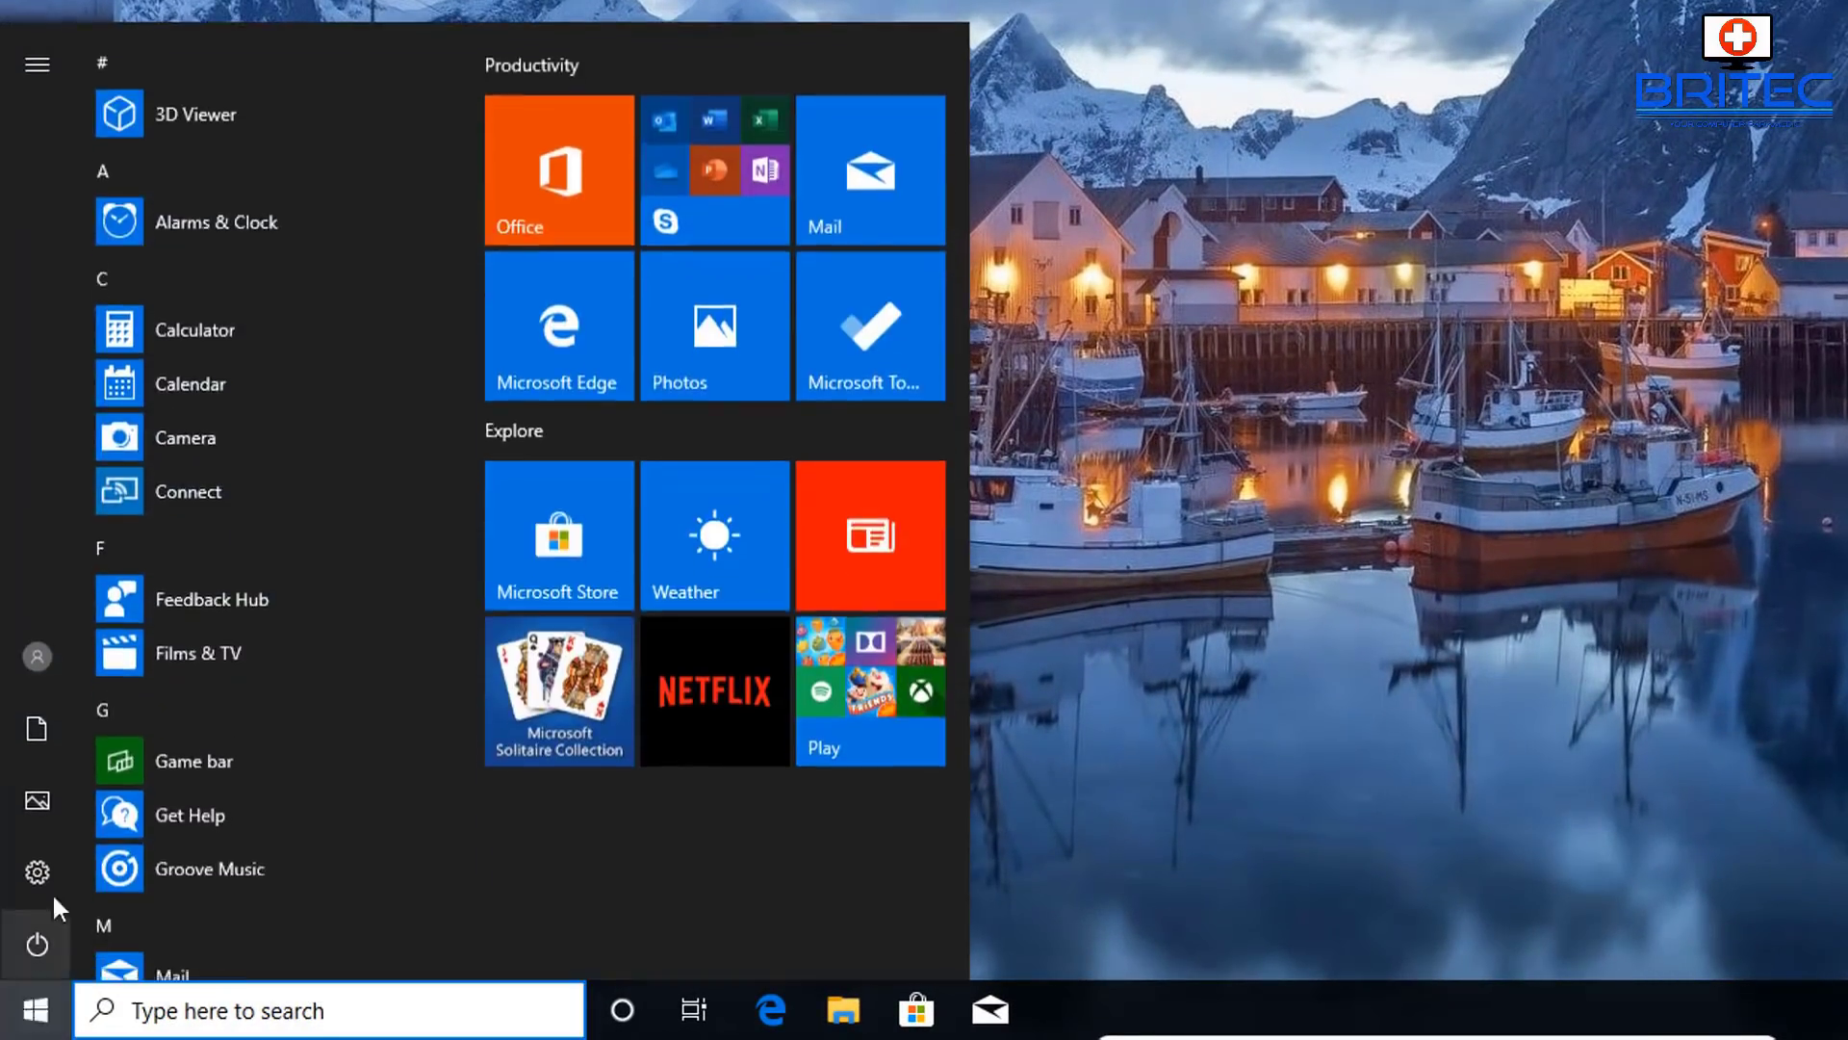
{"action": "left_click", "coordinate": [48, 872]}
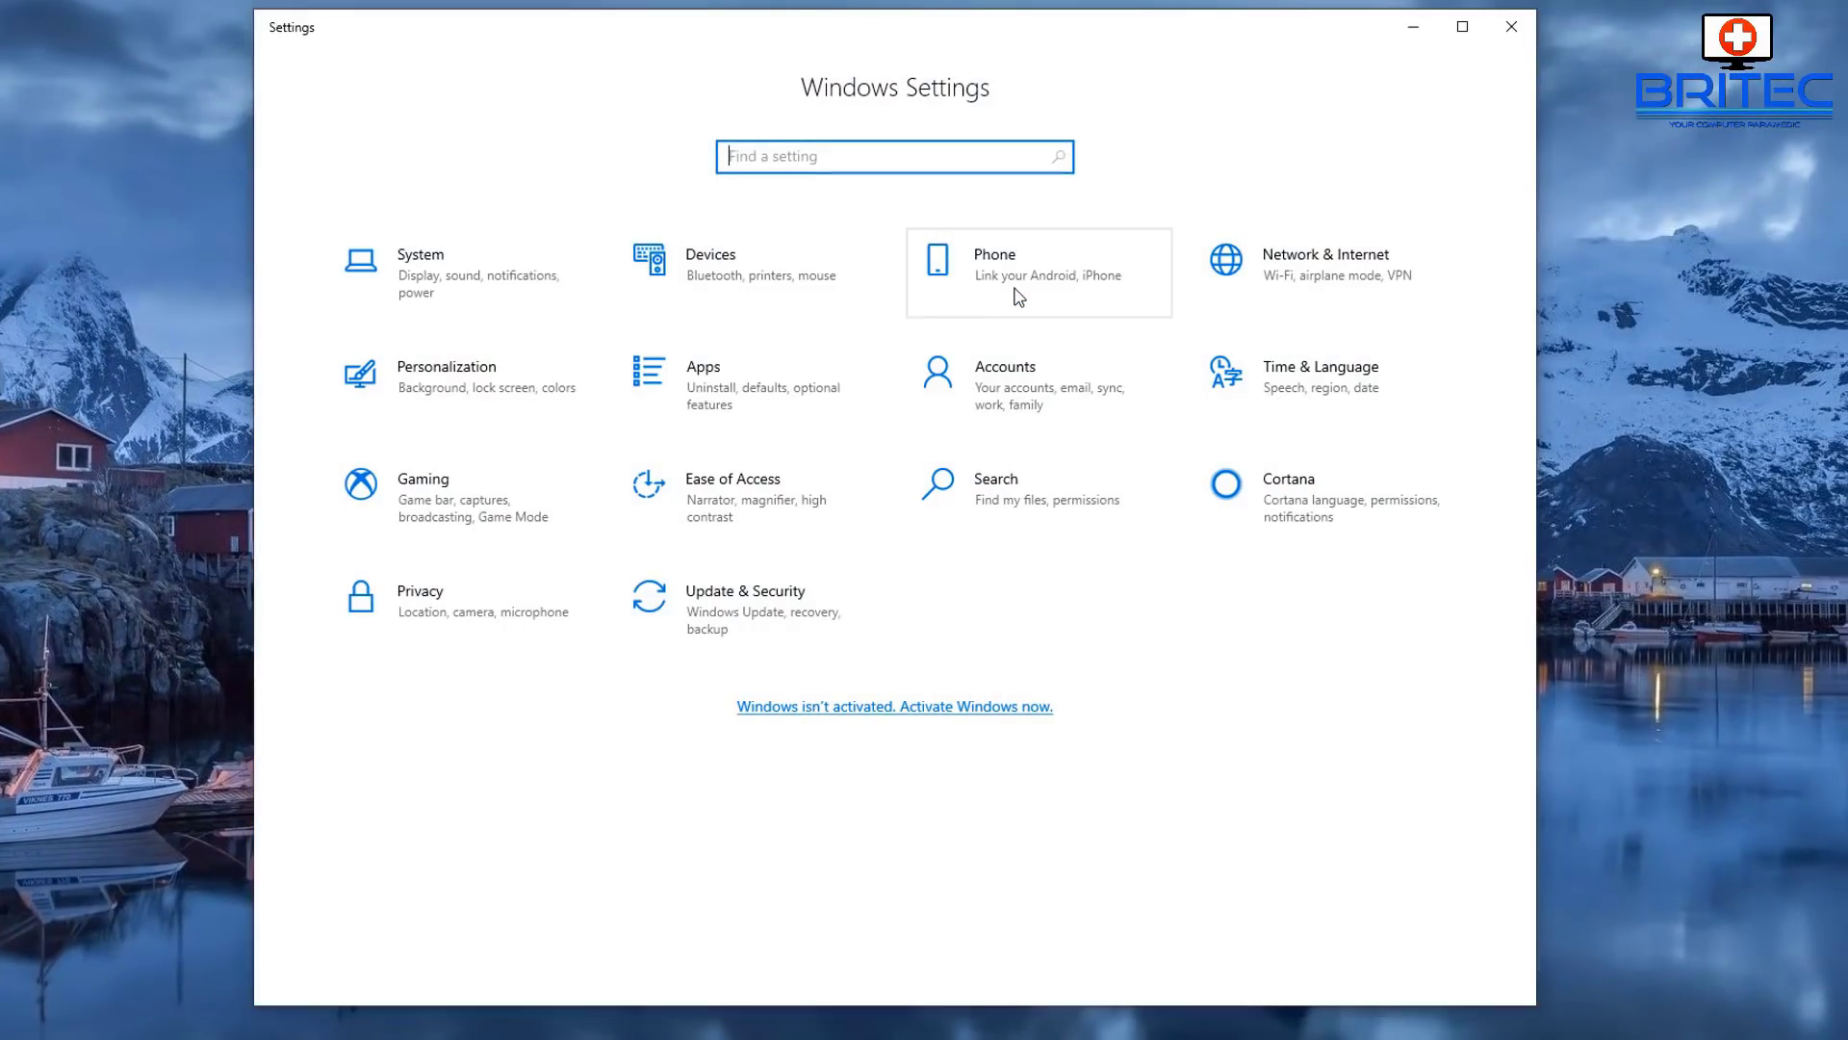
{"action": "left_click", "coordinate": [1004, 388]}
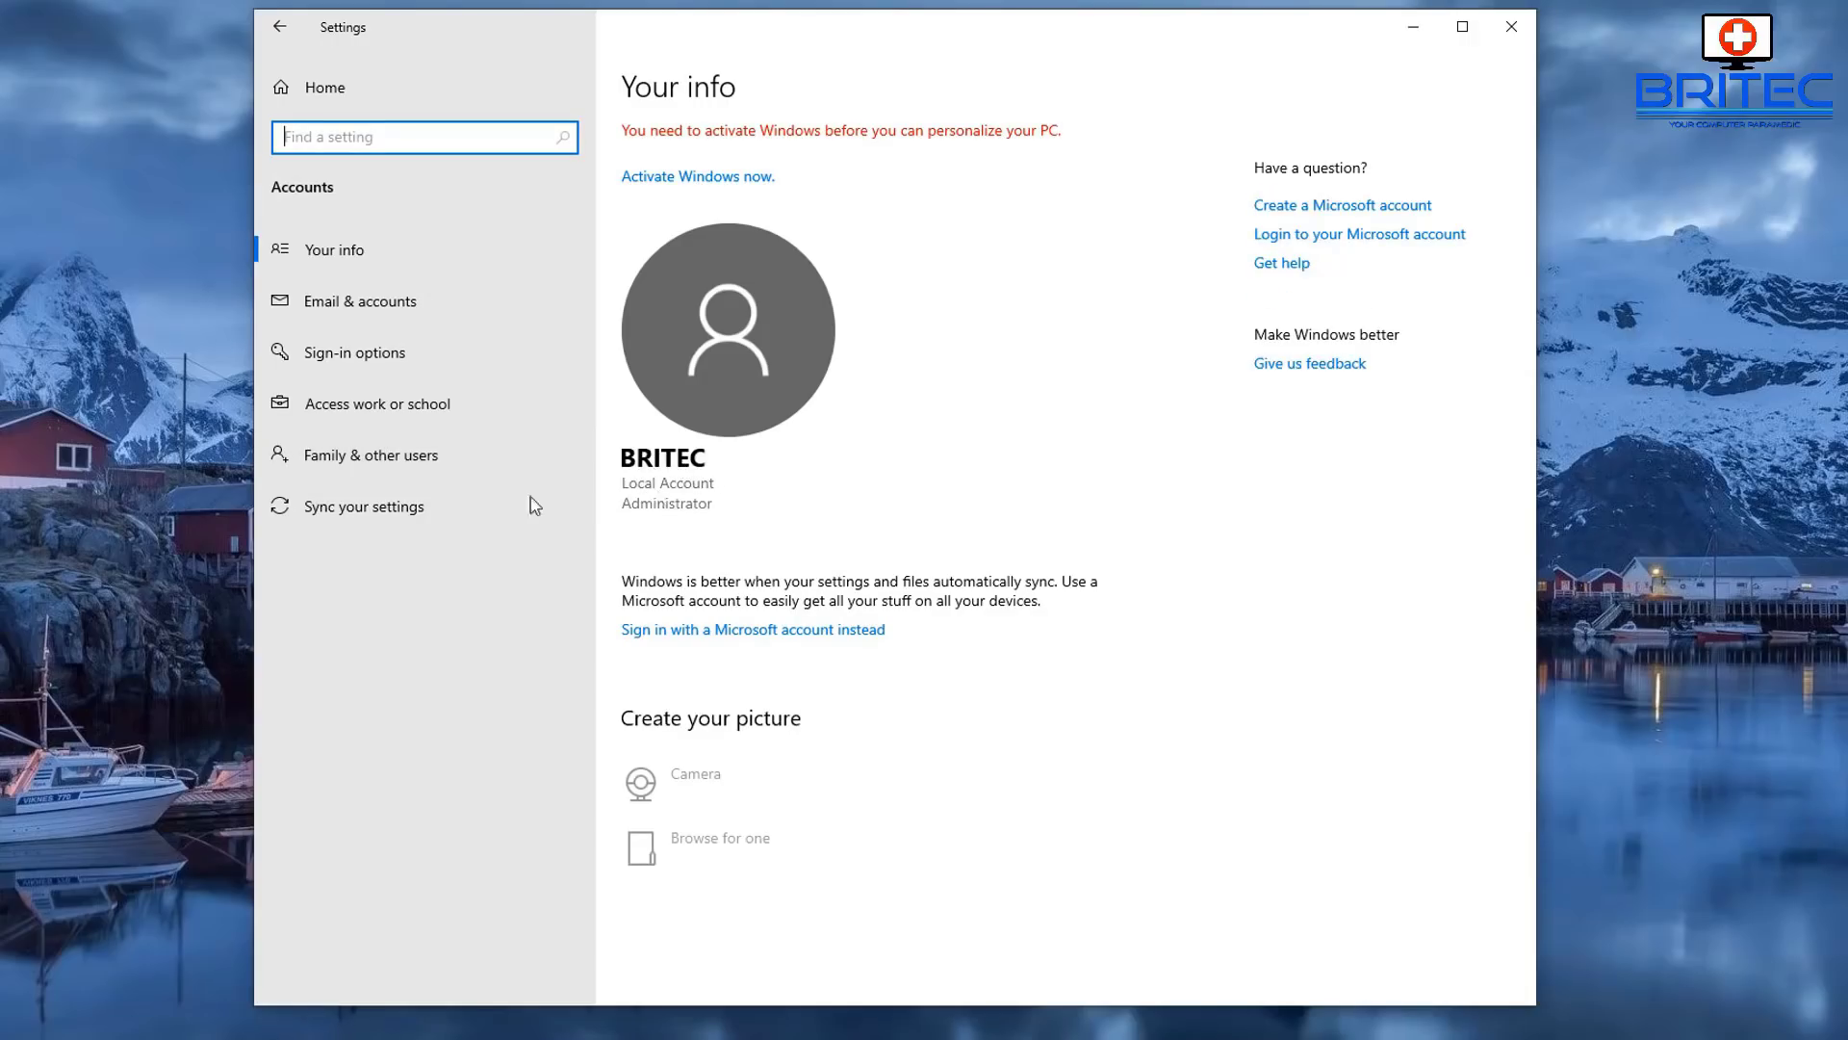
- From Family & other users, bring up the form to add a user without a Microsoft account
{"action": "left_click", "coordinate": [432, 455]}
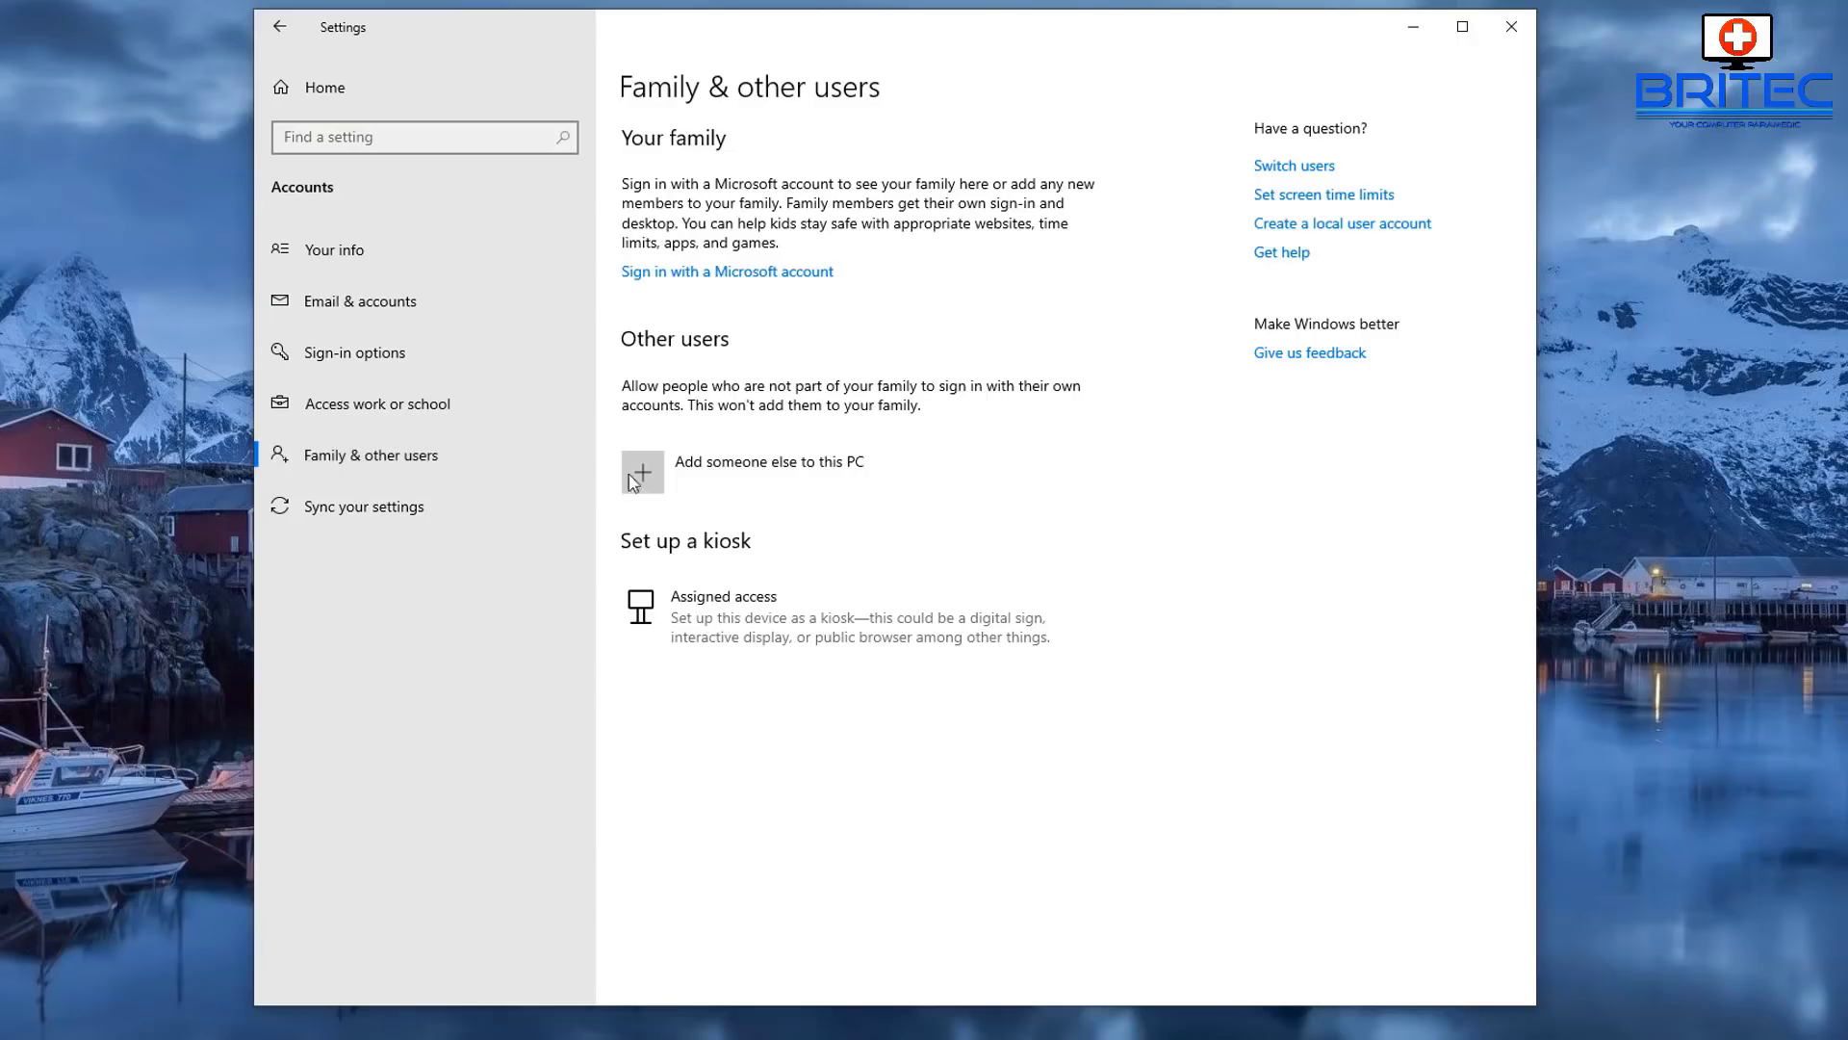
{"action": "left_click", "coordinate": [641, 475]}
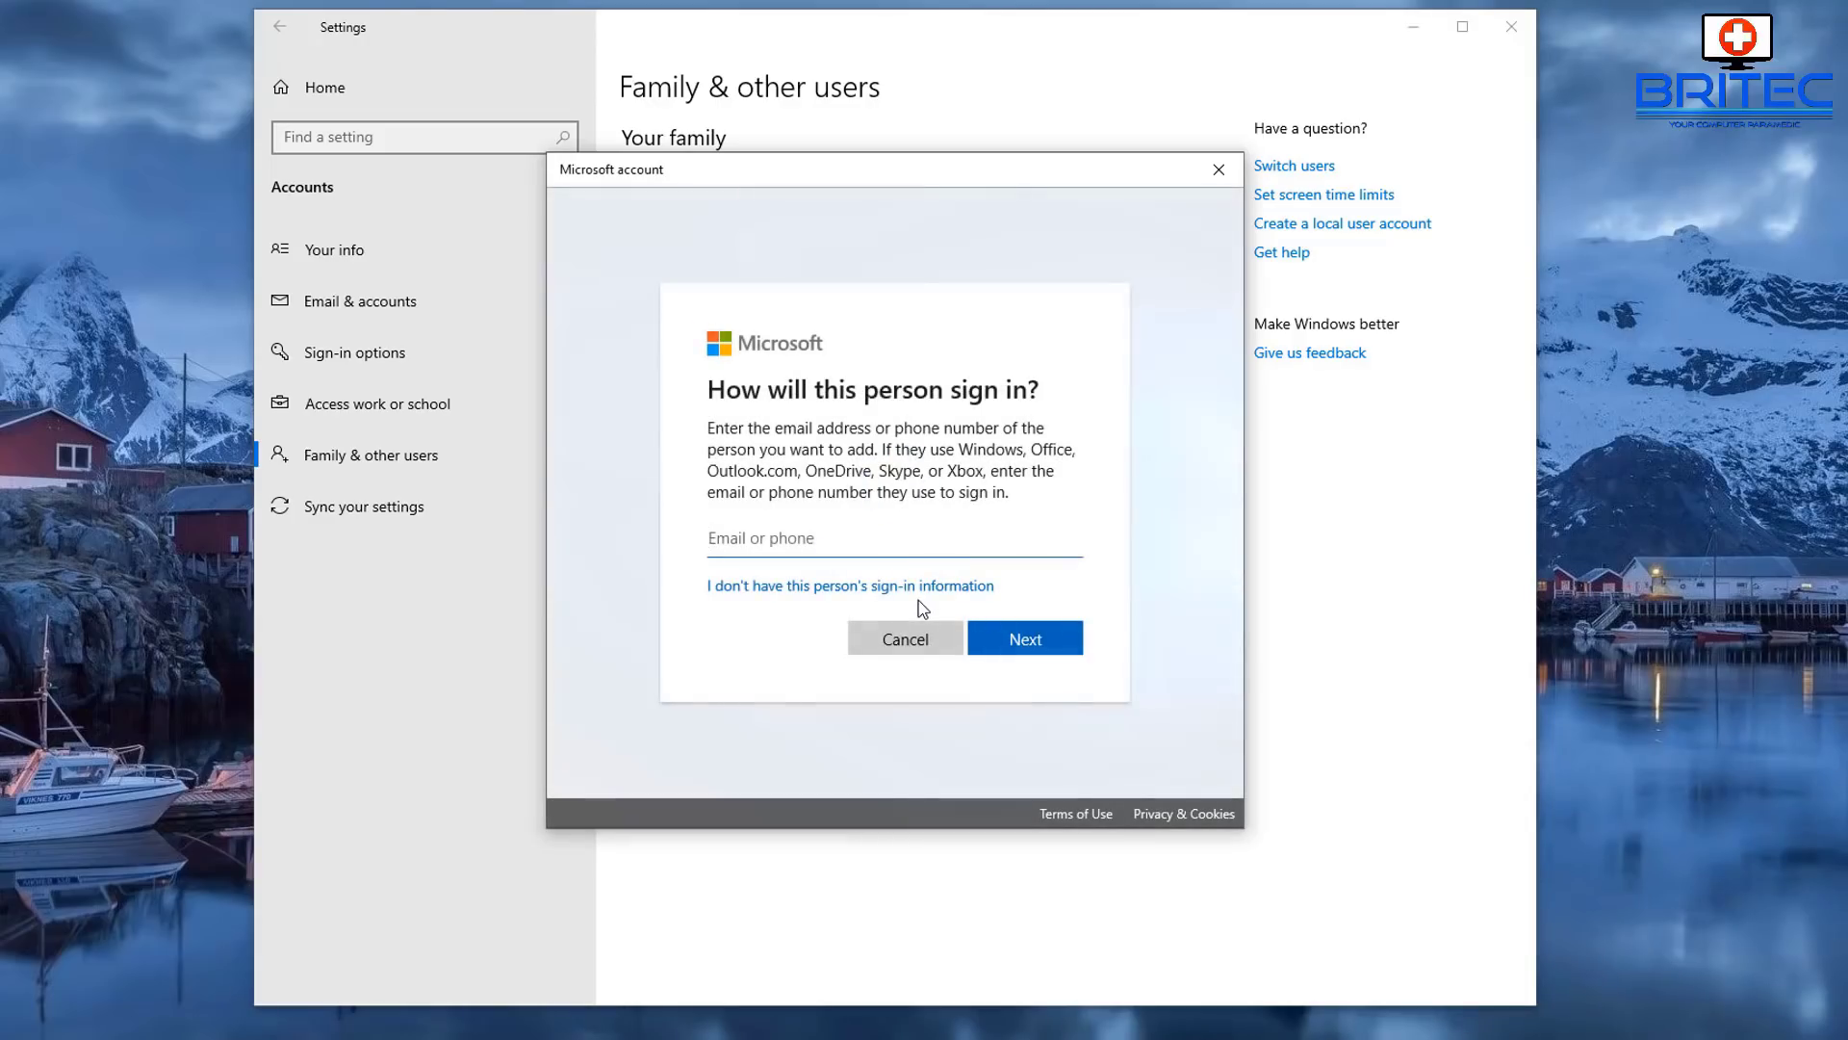
{"action": "left_click", "coordinate": [846, 589]}
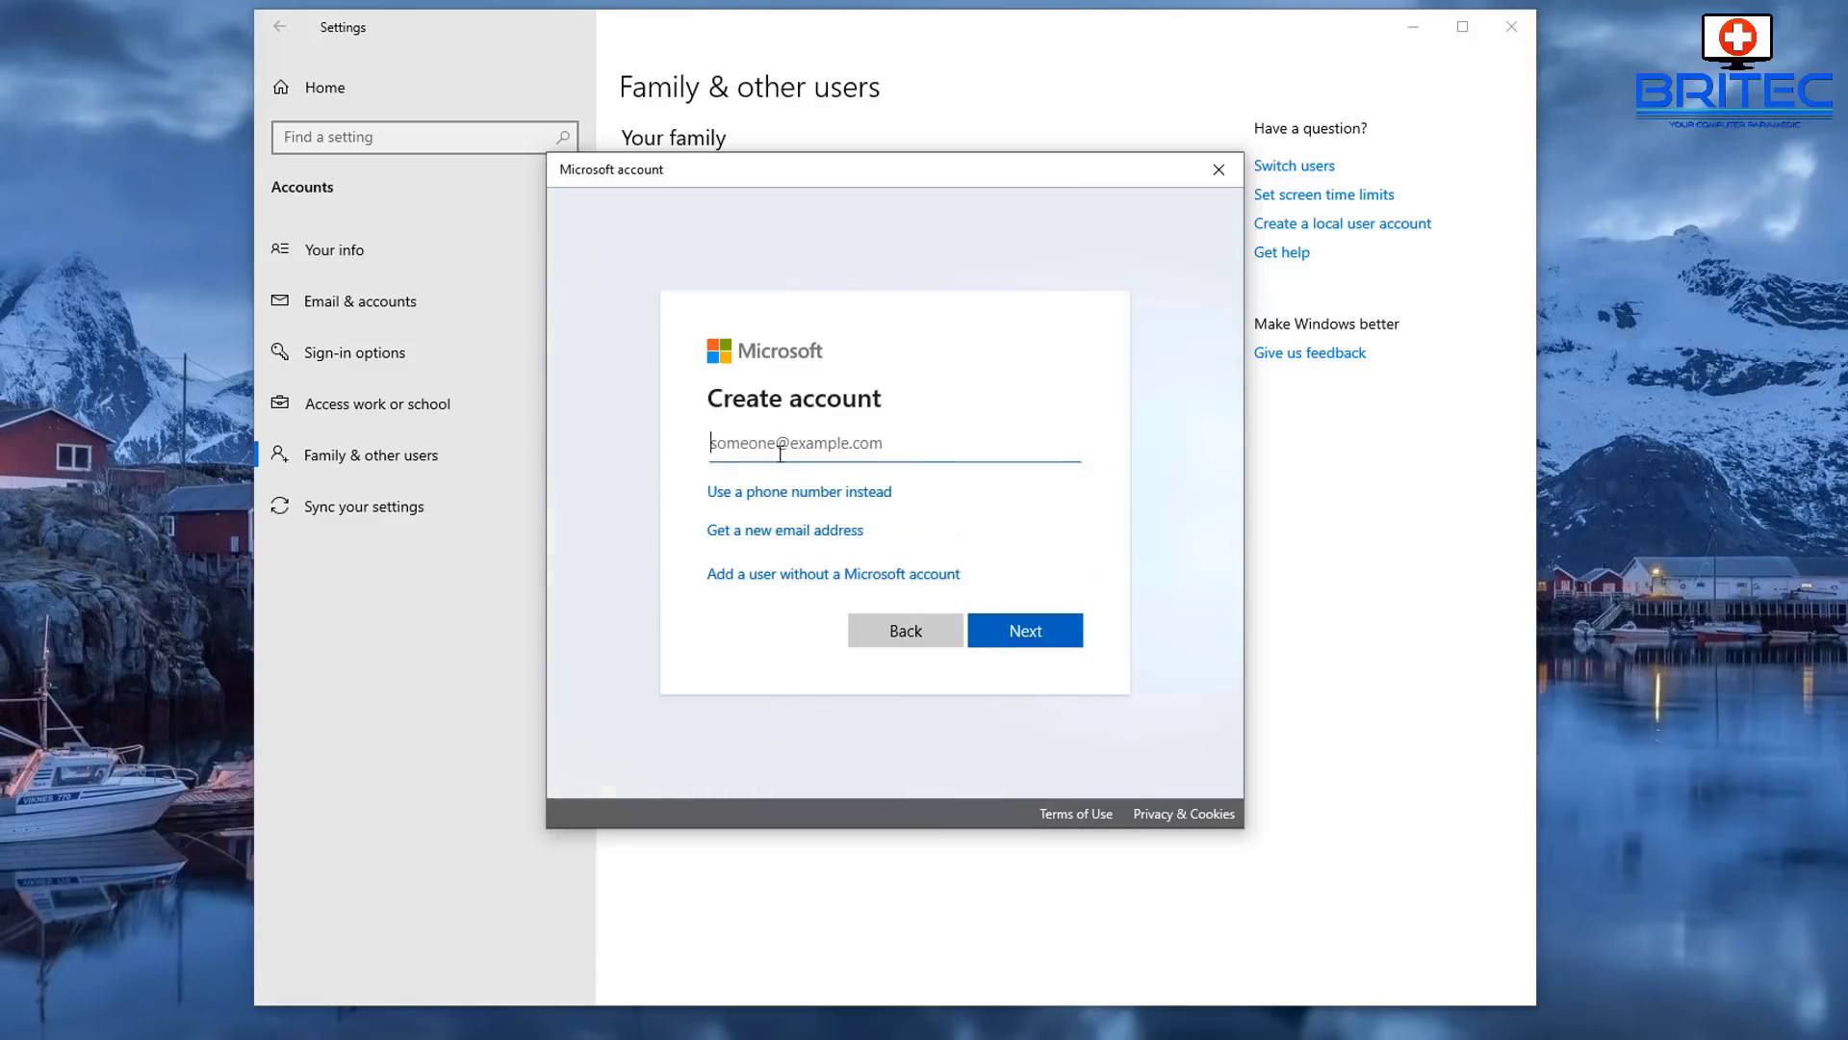
{"action": "left_click", "coordinate": [775, 575]}
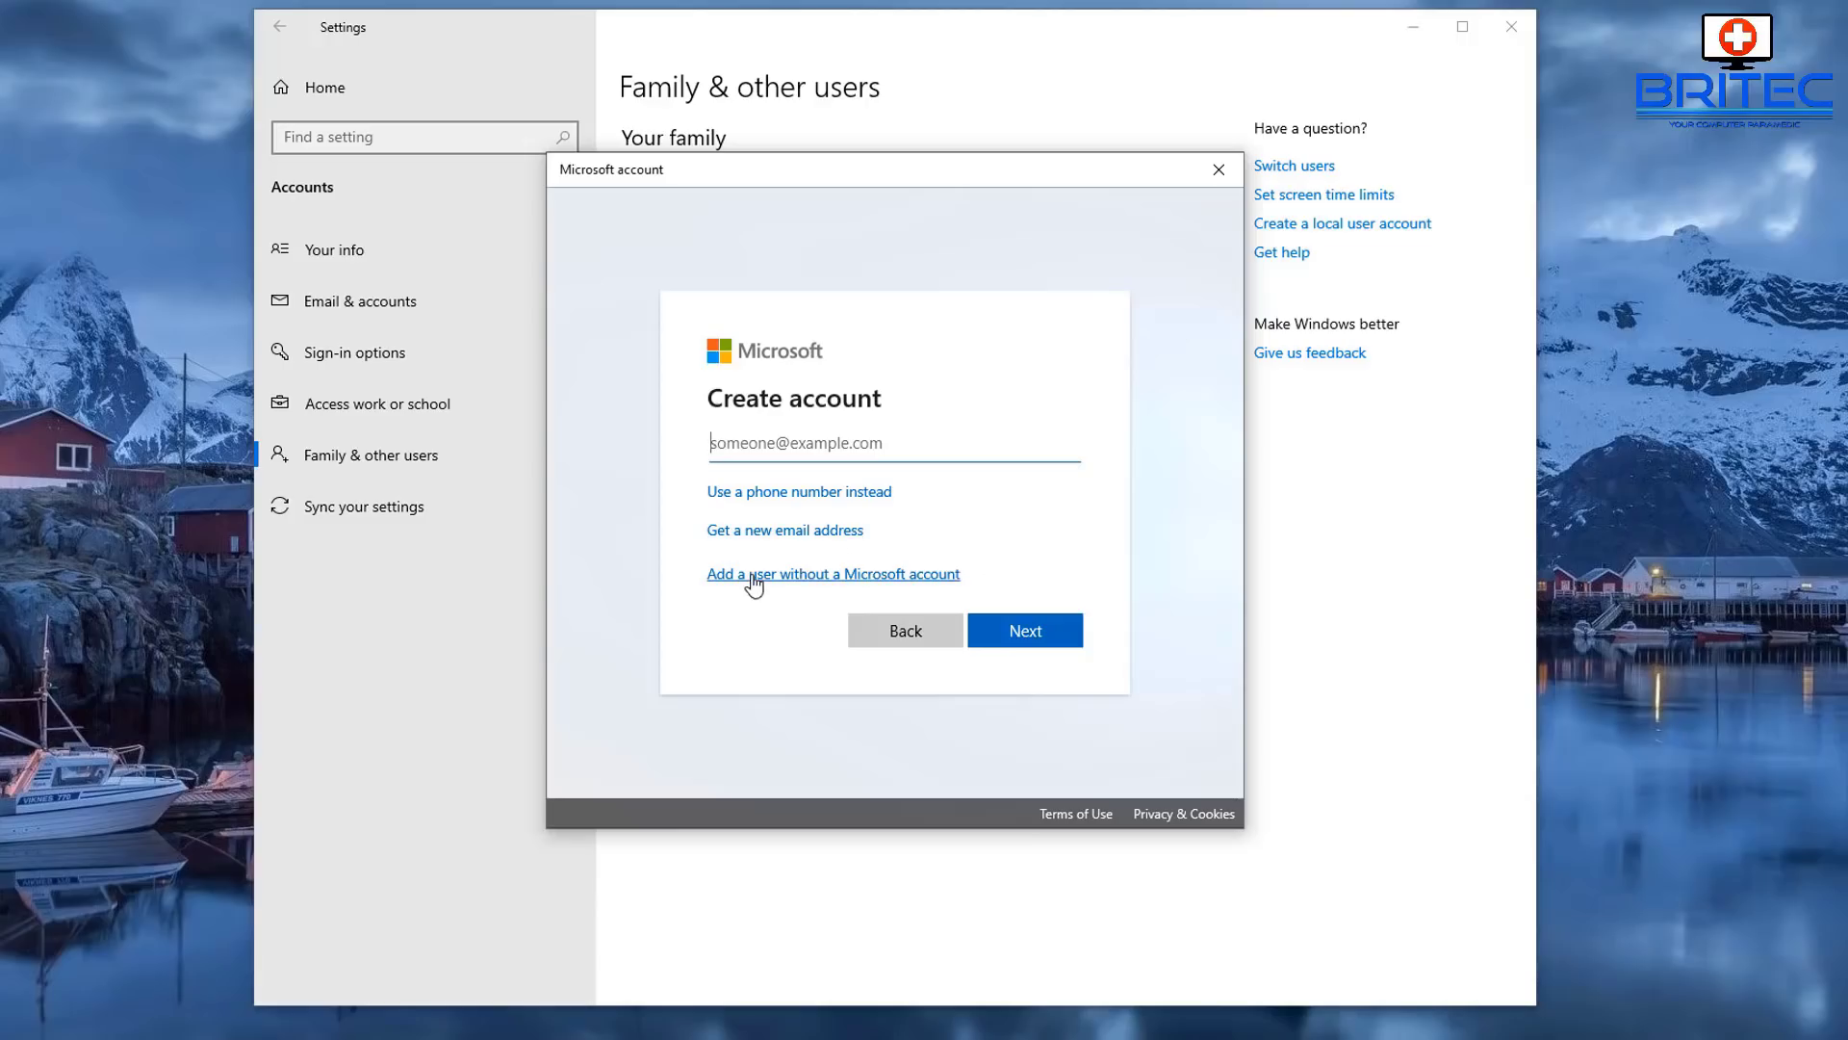
{"action": "left_click", "coordinate": [805, 579]}
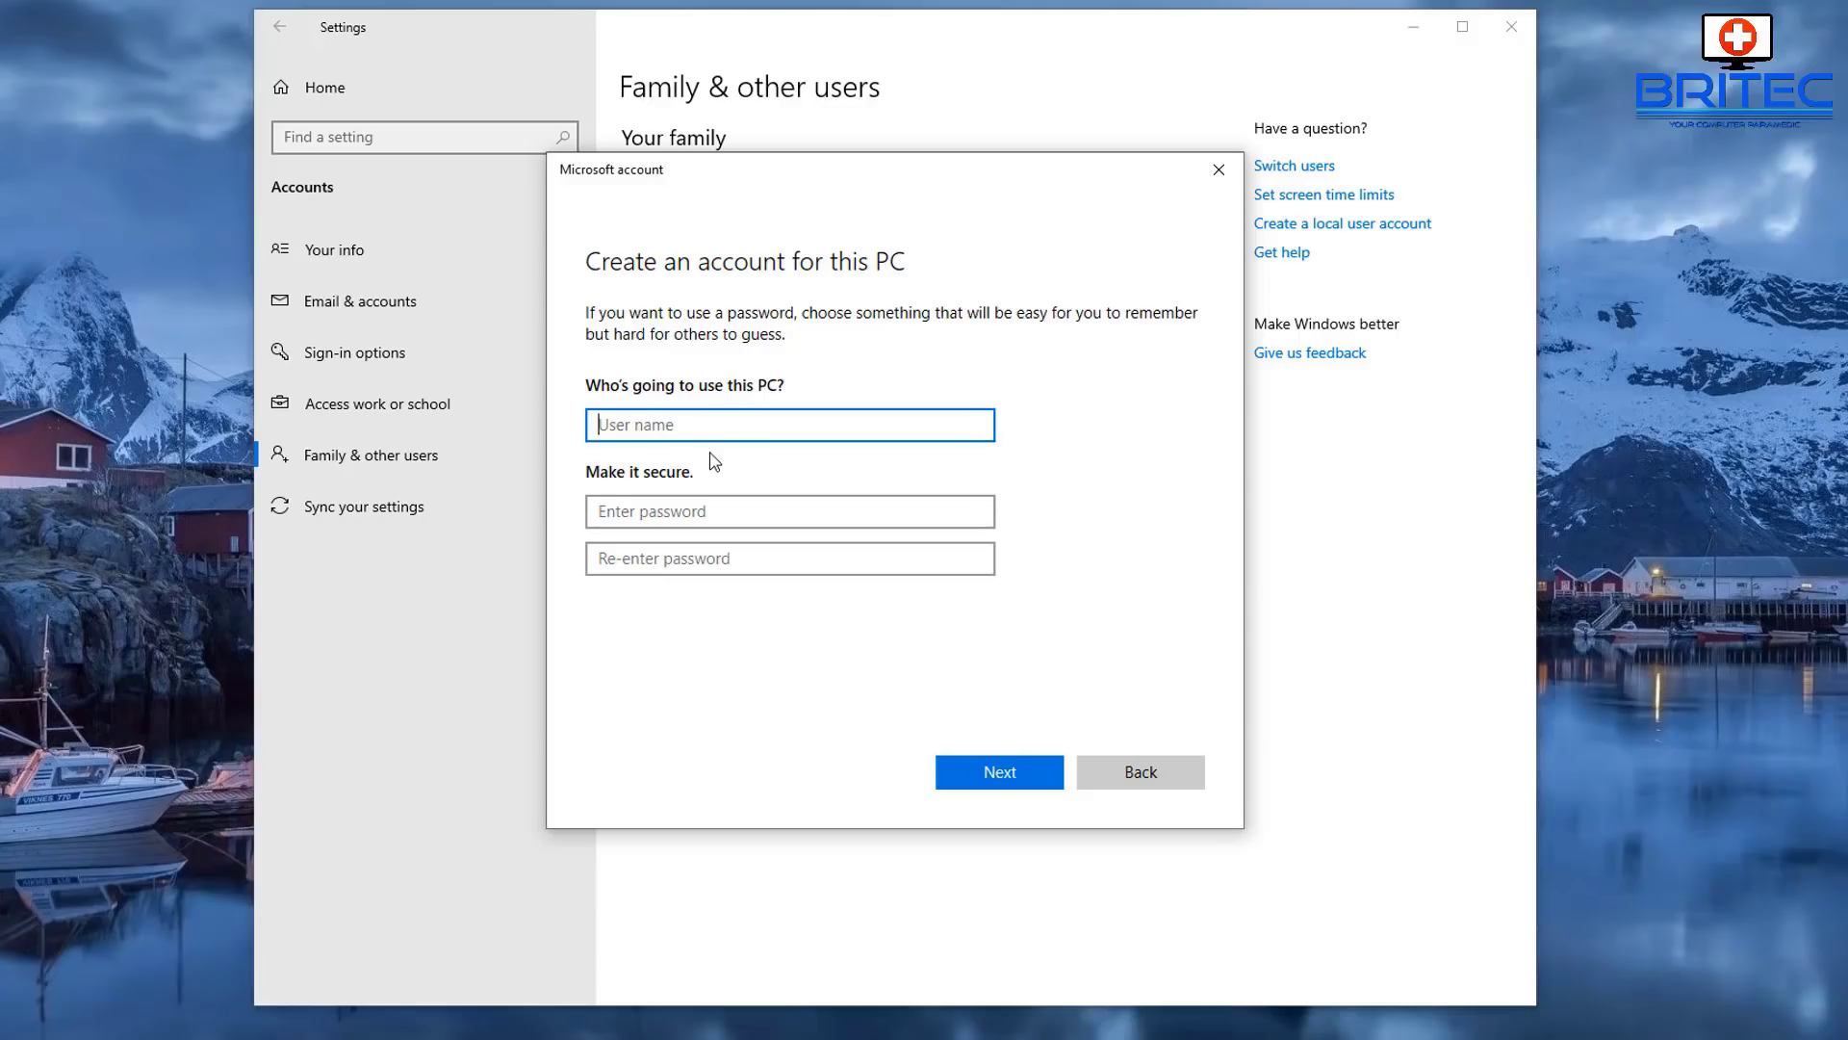
- Enter user name Admin, then type and confirm the account password
{"action": "type", "text": "Admin"}
{"action": "left_click", "coordinate": [621, 515]}
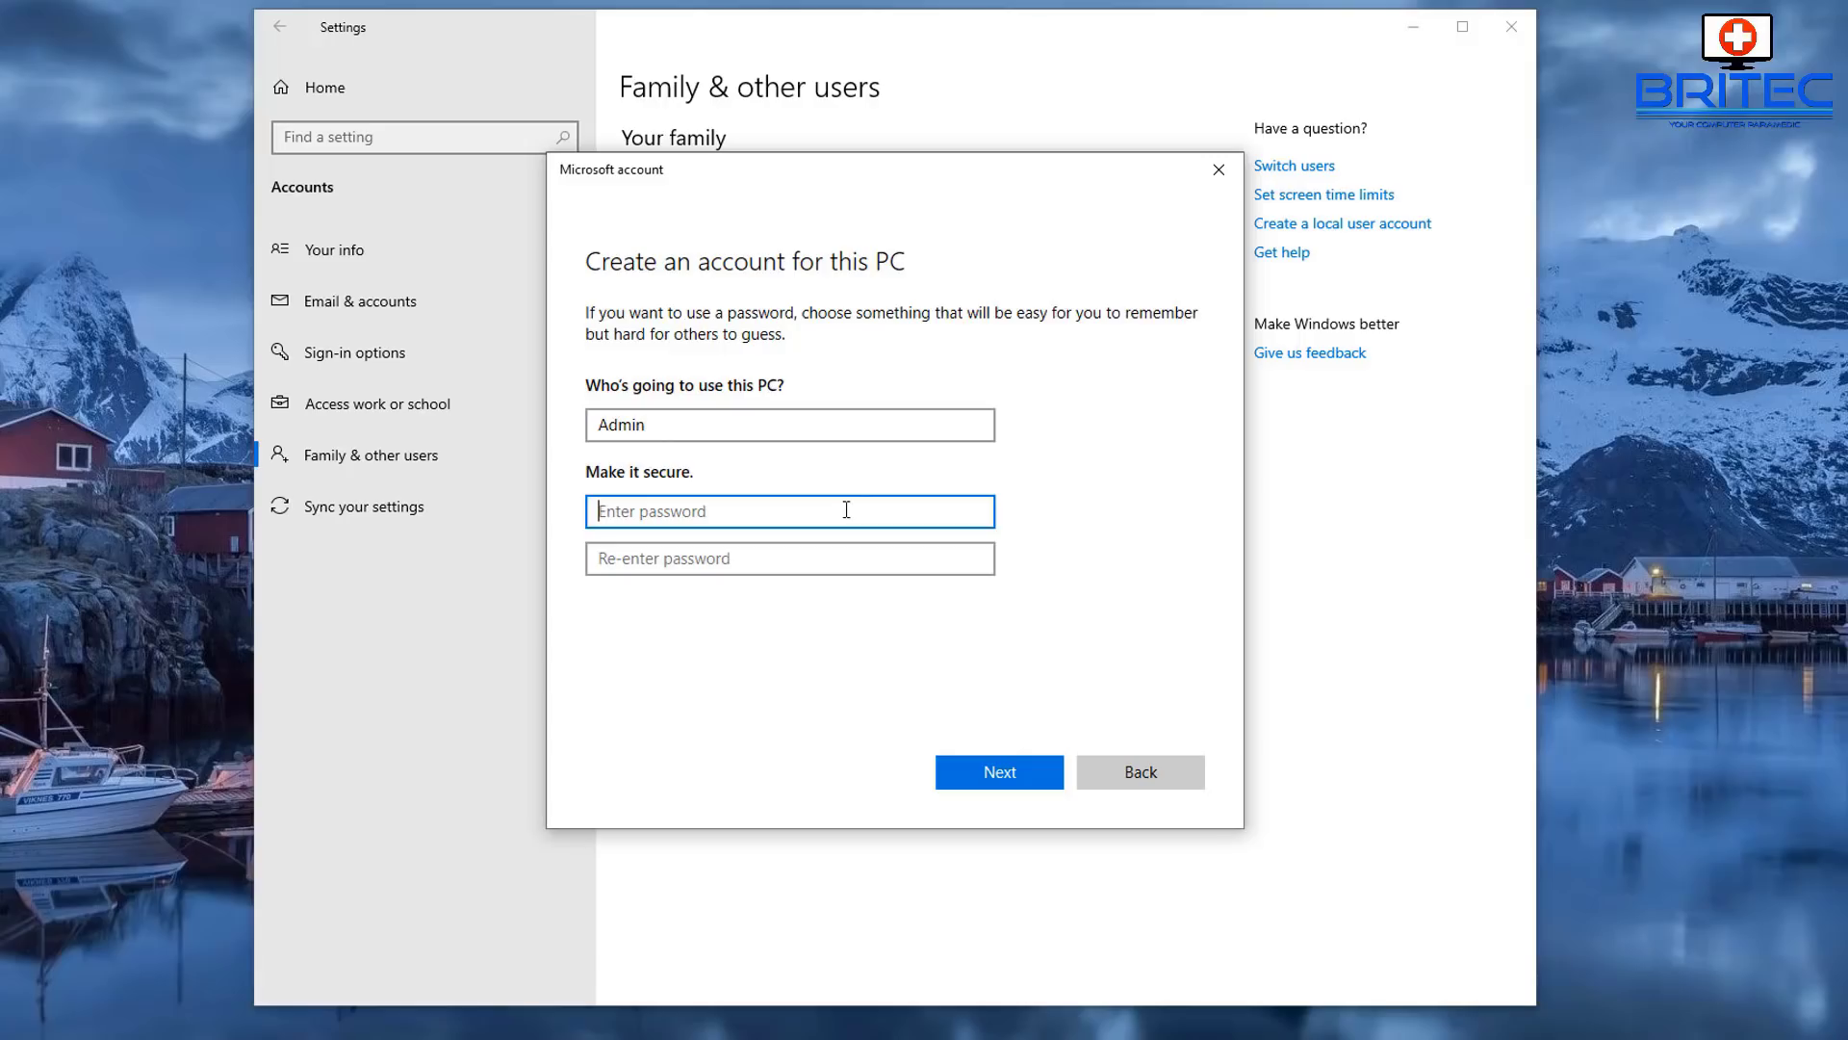
{"action": "type", "text": "1234"}
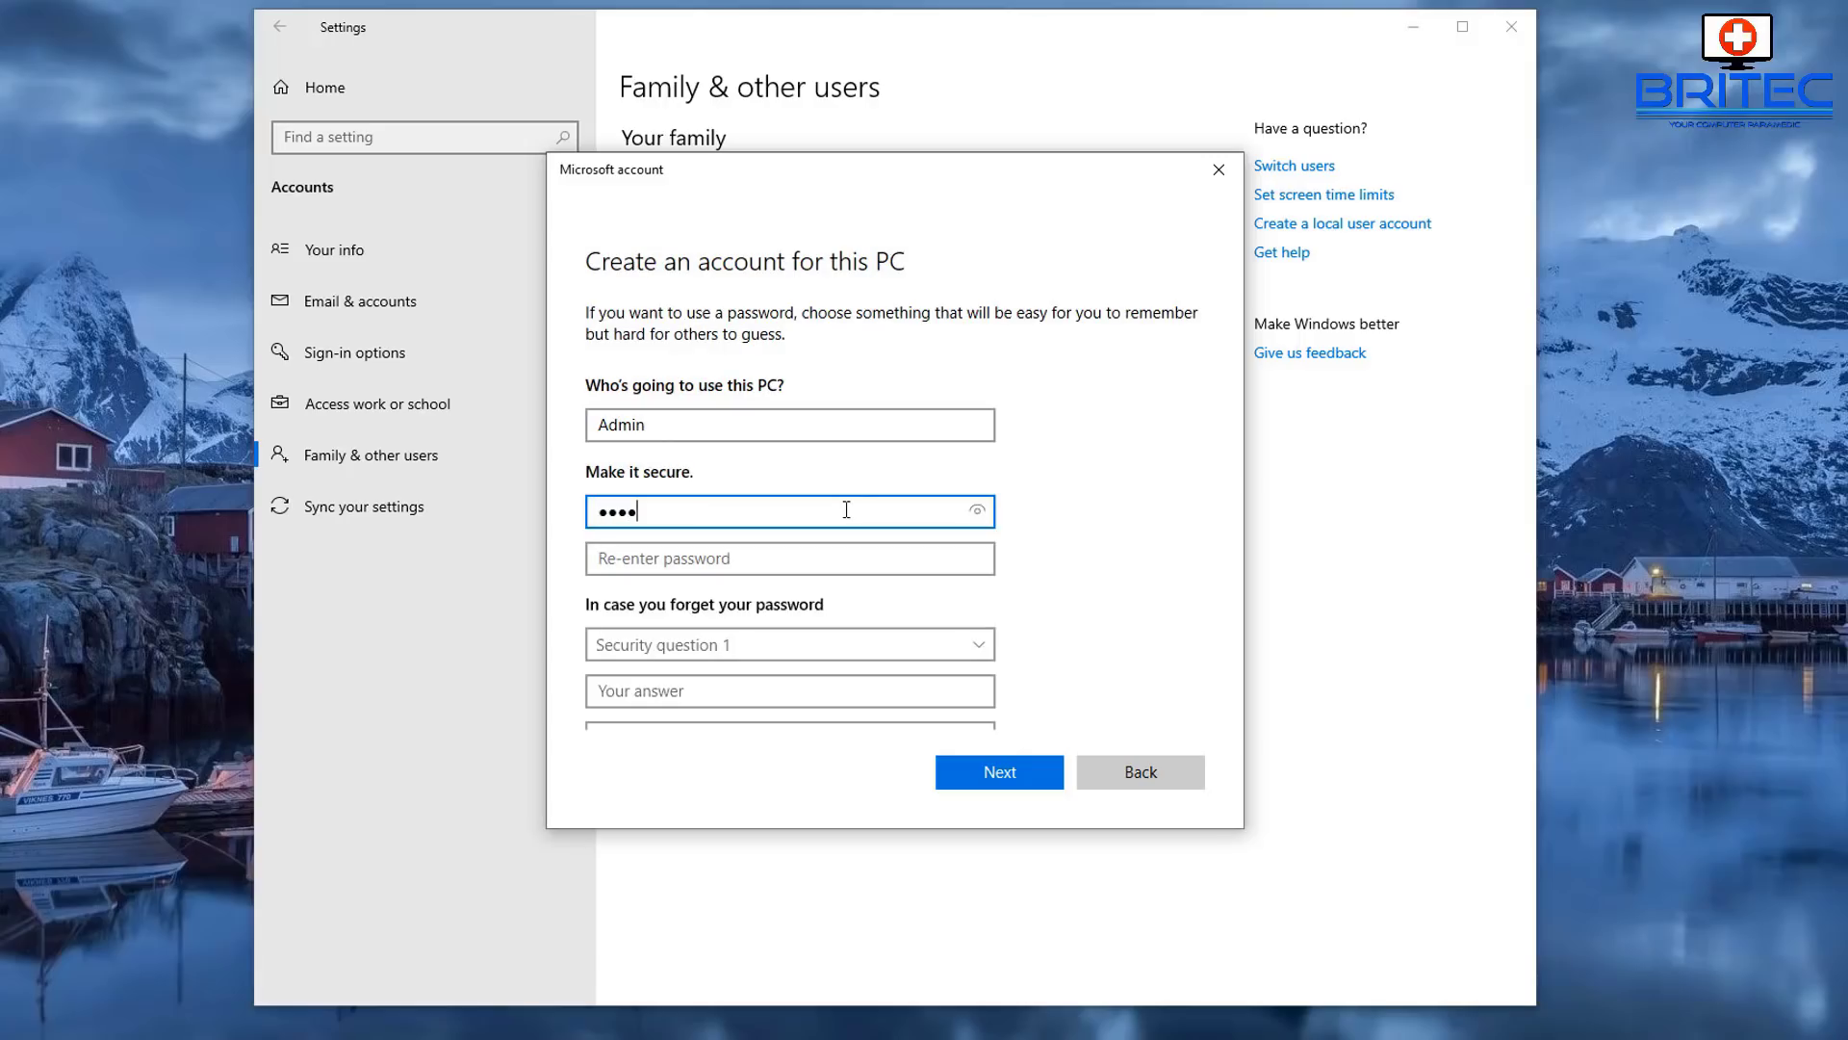
{"action": "left_click", "coordinate": [675, 557]}
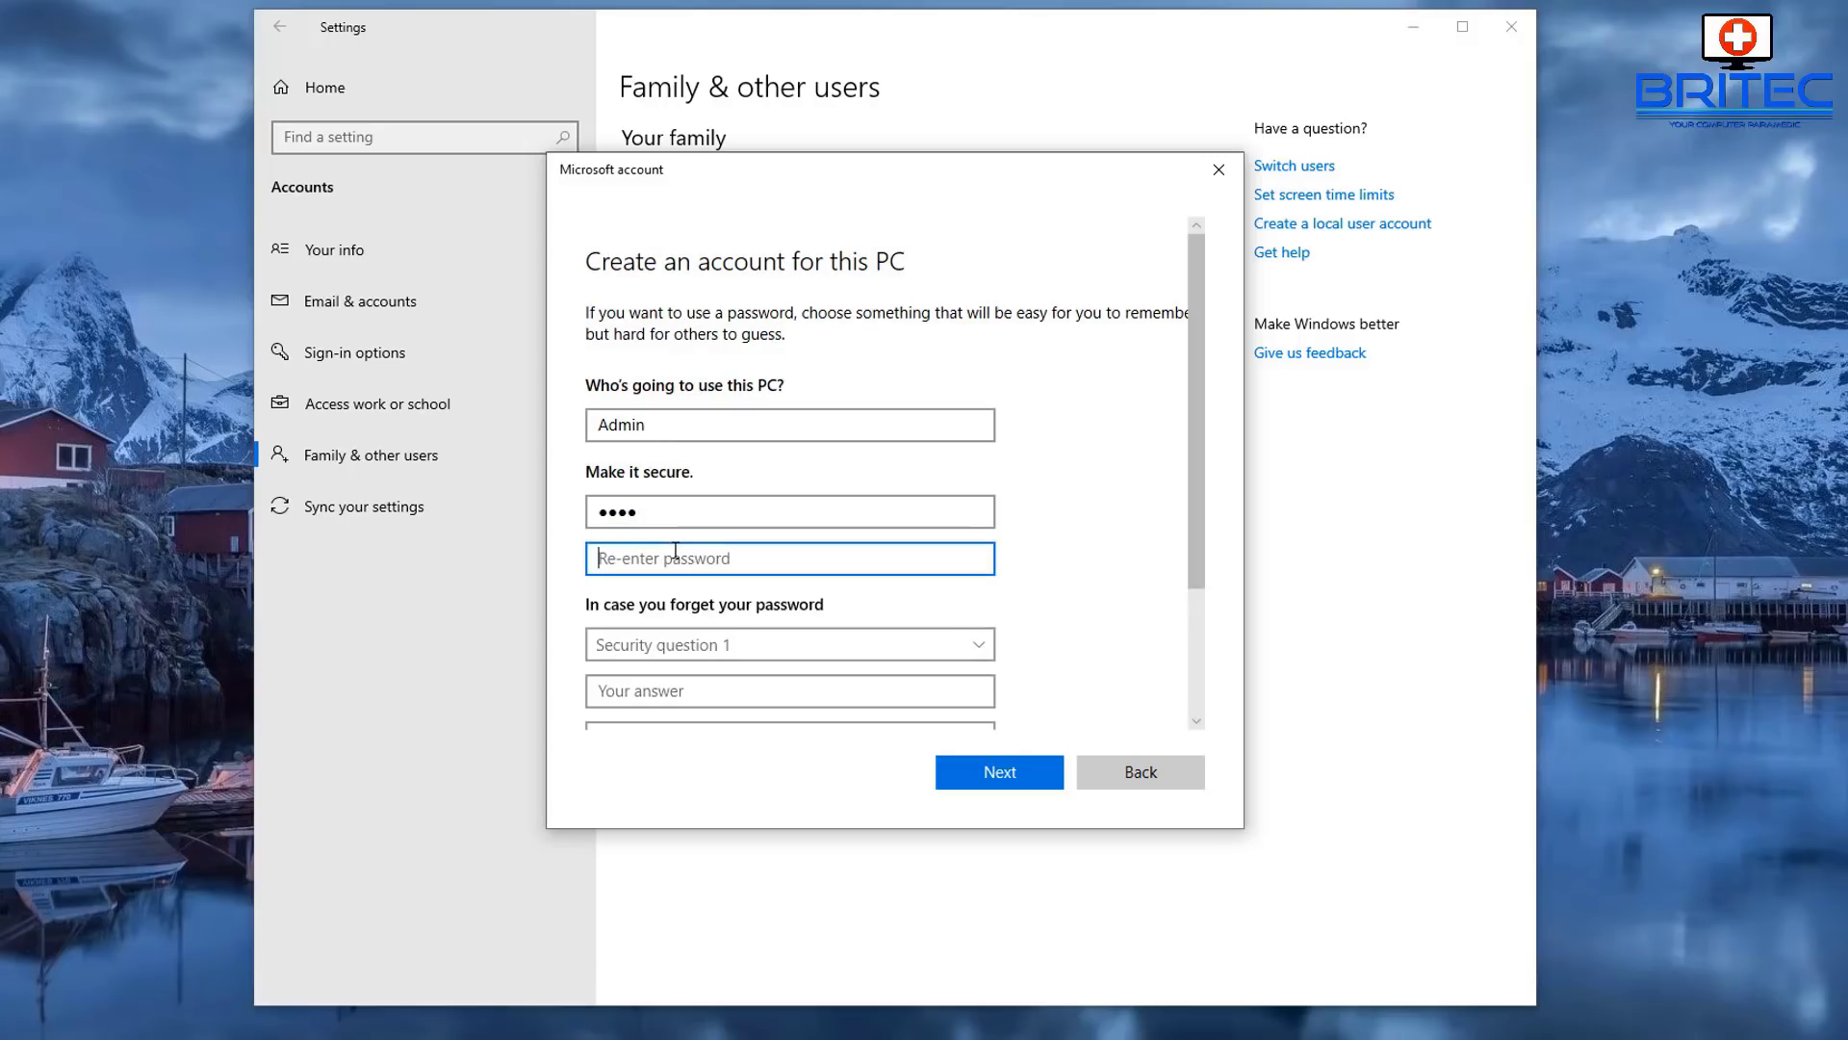
{"action": "type", "text": "1234"}
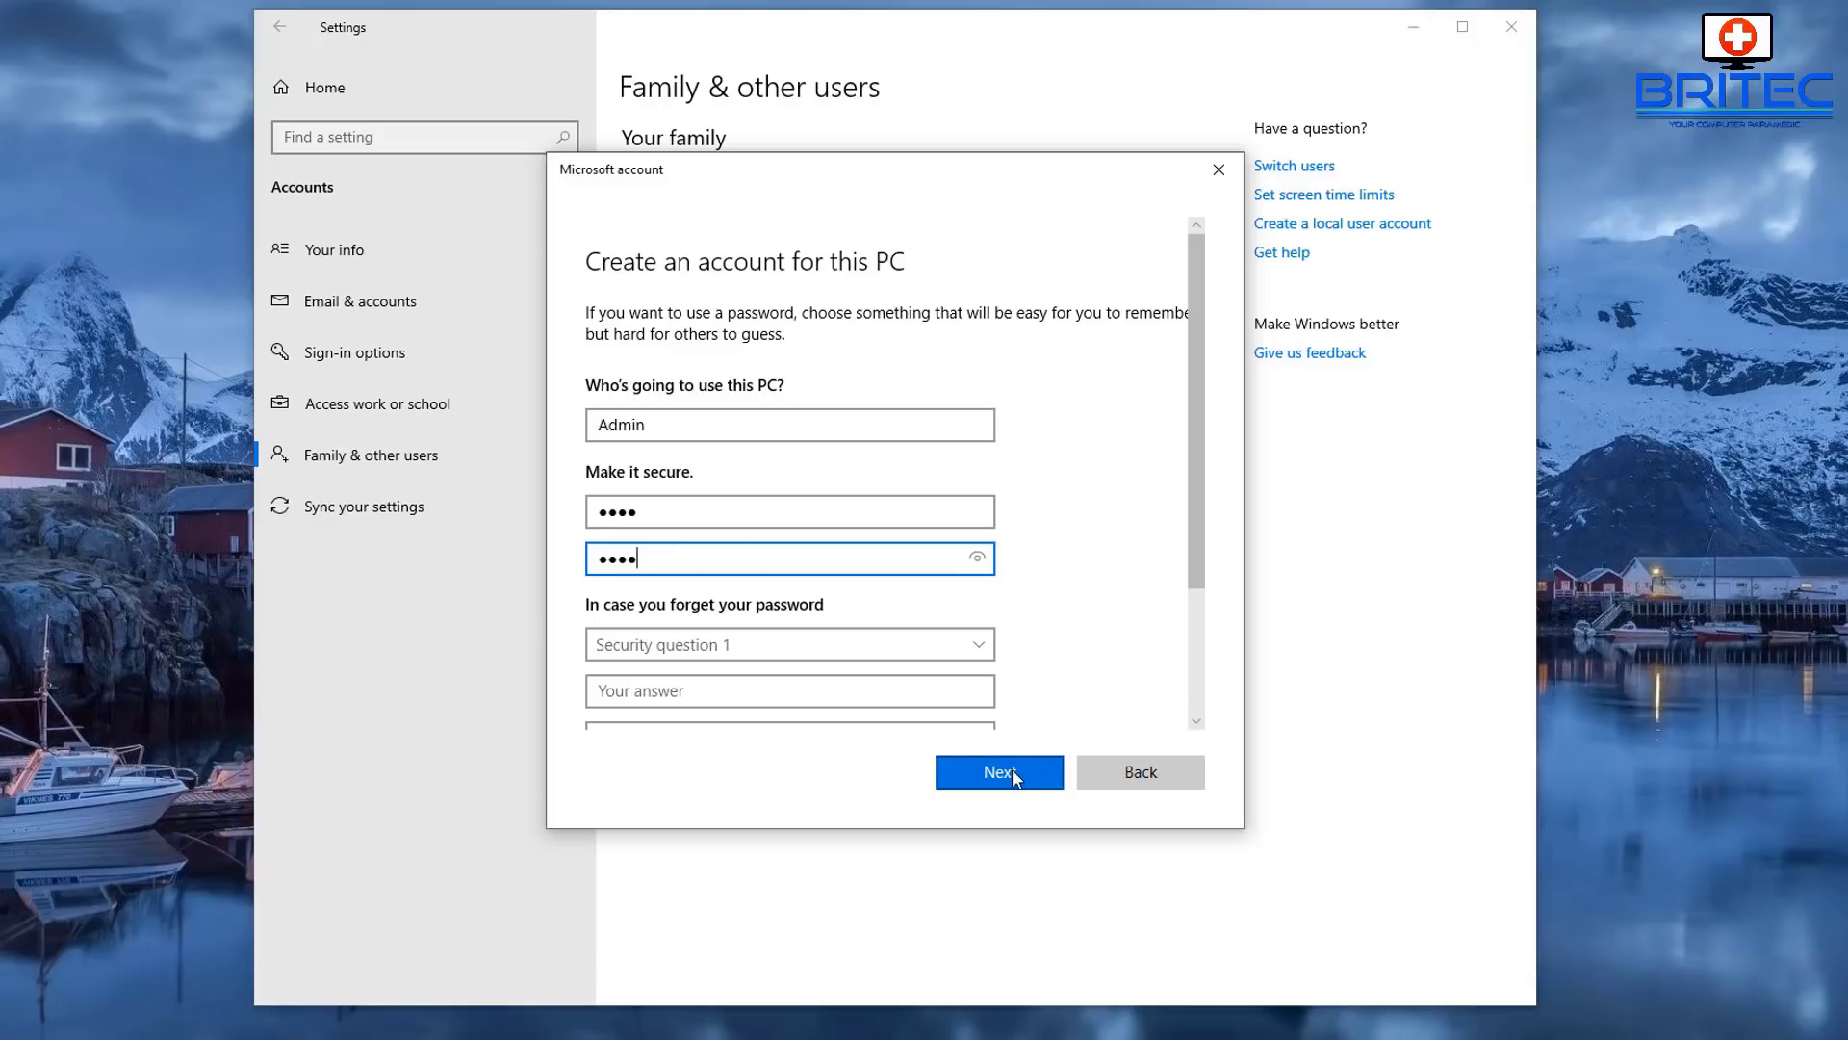
{"action": "left_click", "coordinate": [1013, 768]}
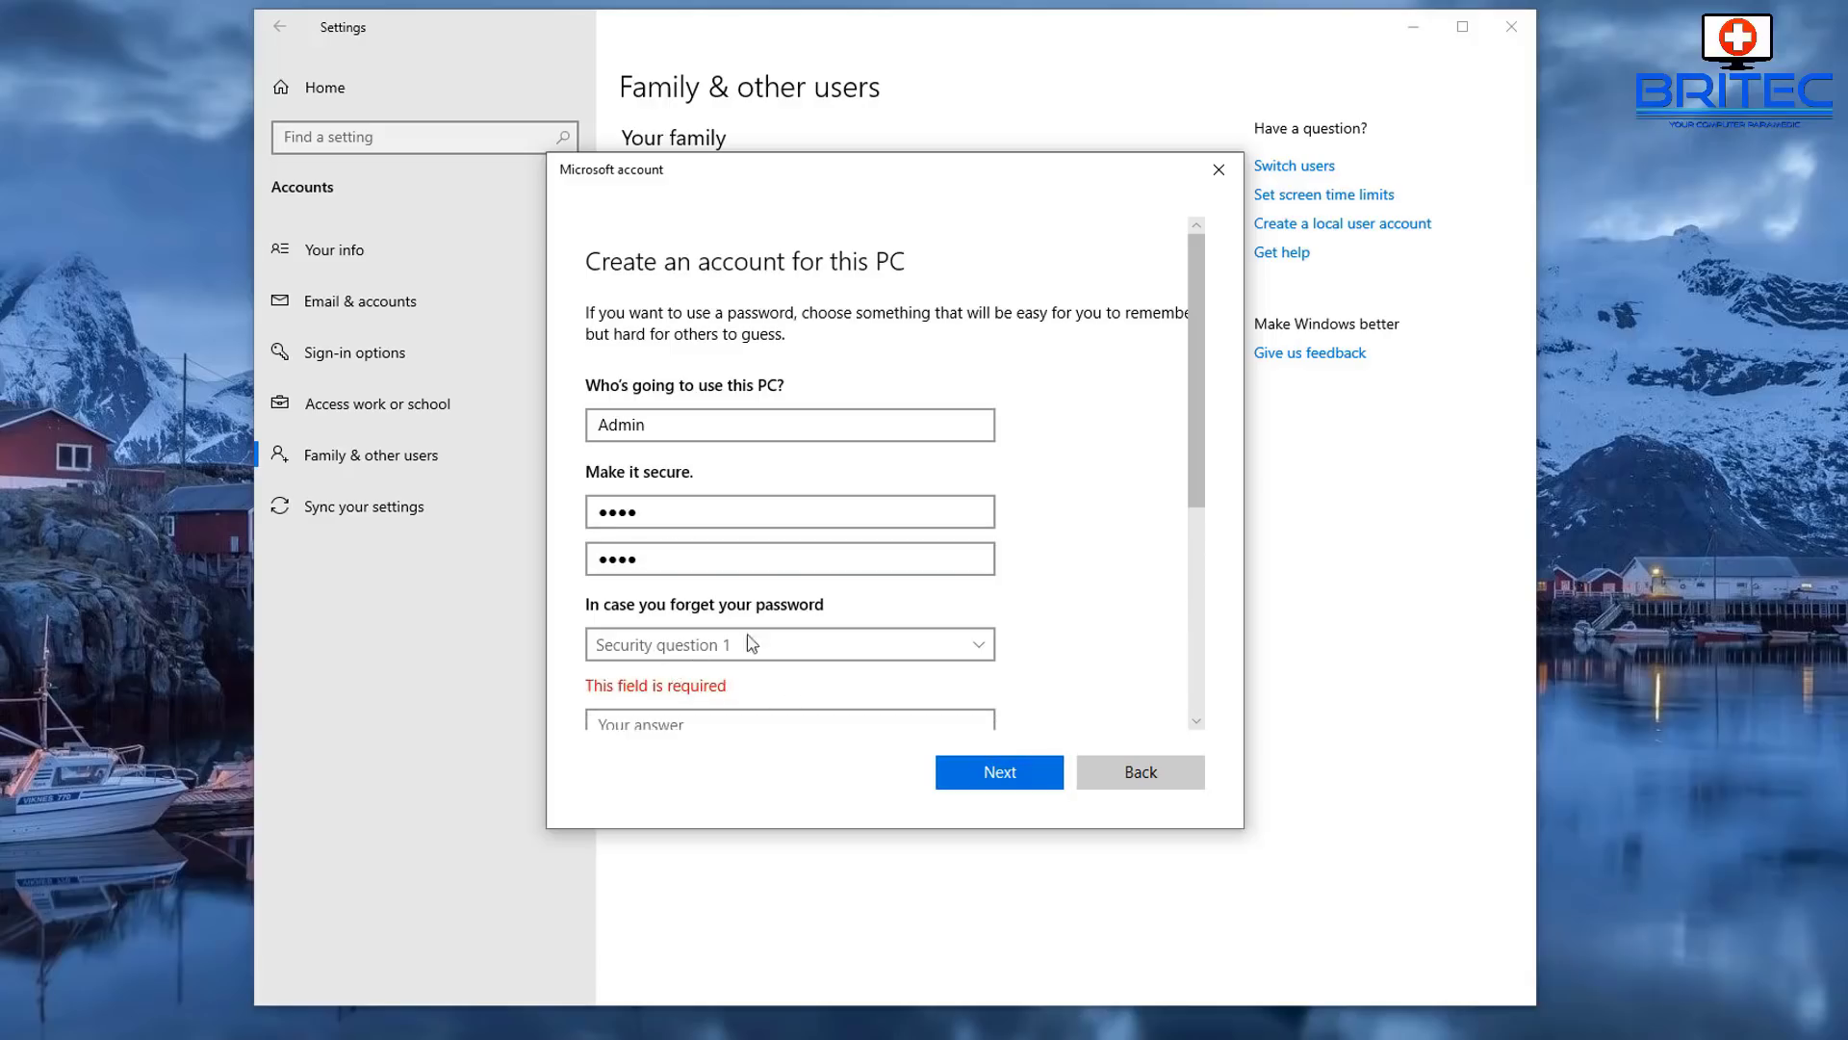
{"action": "scroll", "coordinate": [767, 639], "scroll_direction": "down", "scroll_amount": 2}
{"action": "scroll", "coordinate": [756, 621], "scroll_direction": "down", "scroll_amount": 6}
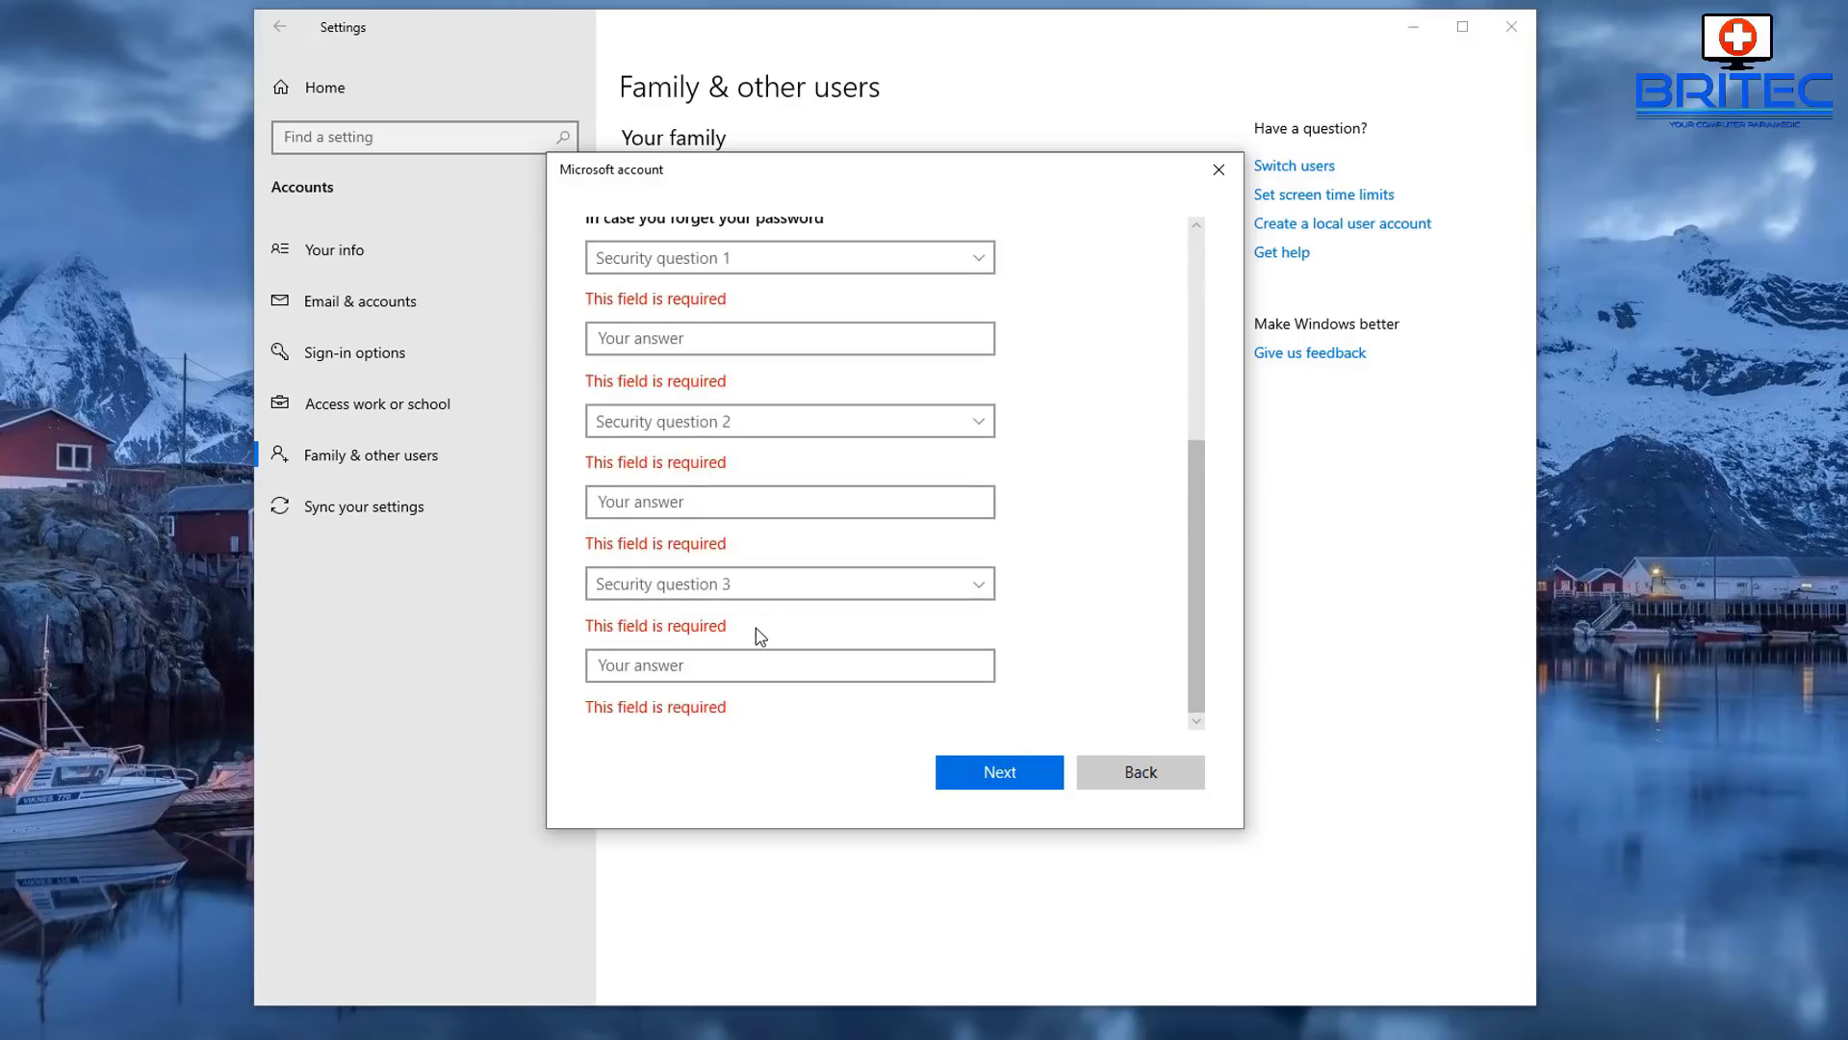
{"action": "scroll", "coordinate": [755, 628], "scroll_direction": "up", "scroll_amount": 8}
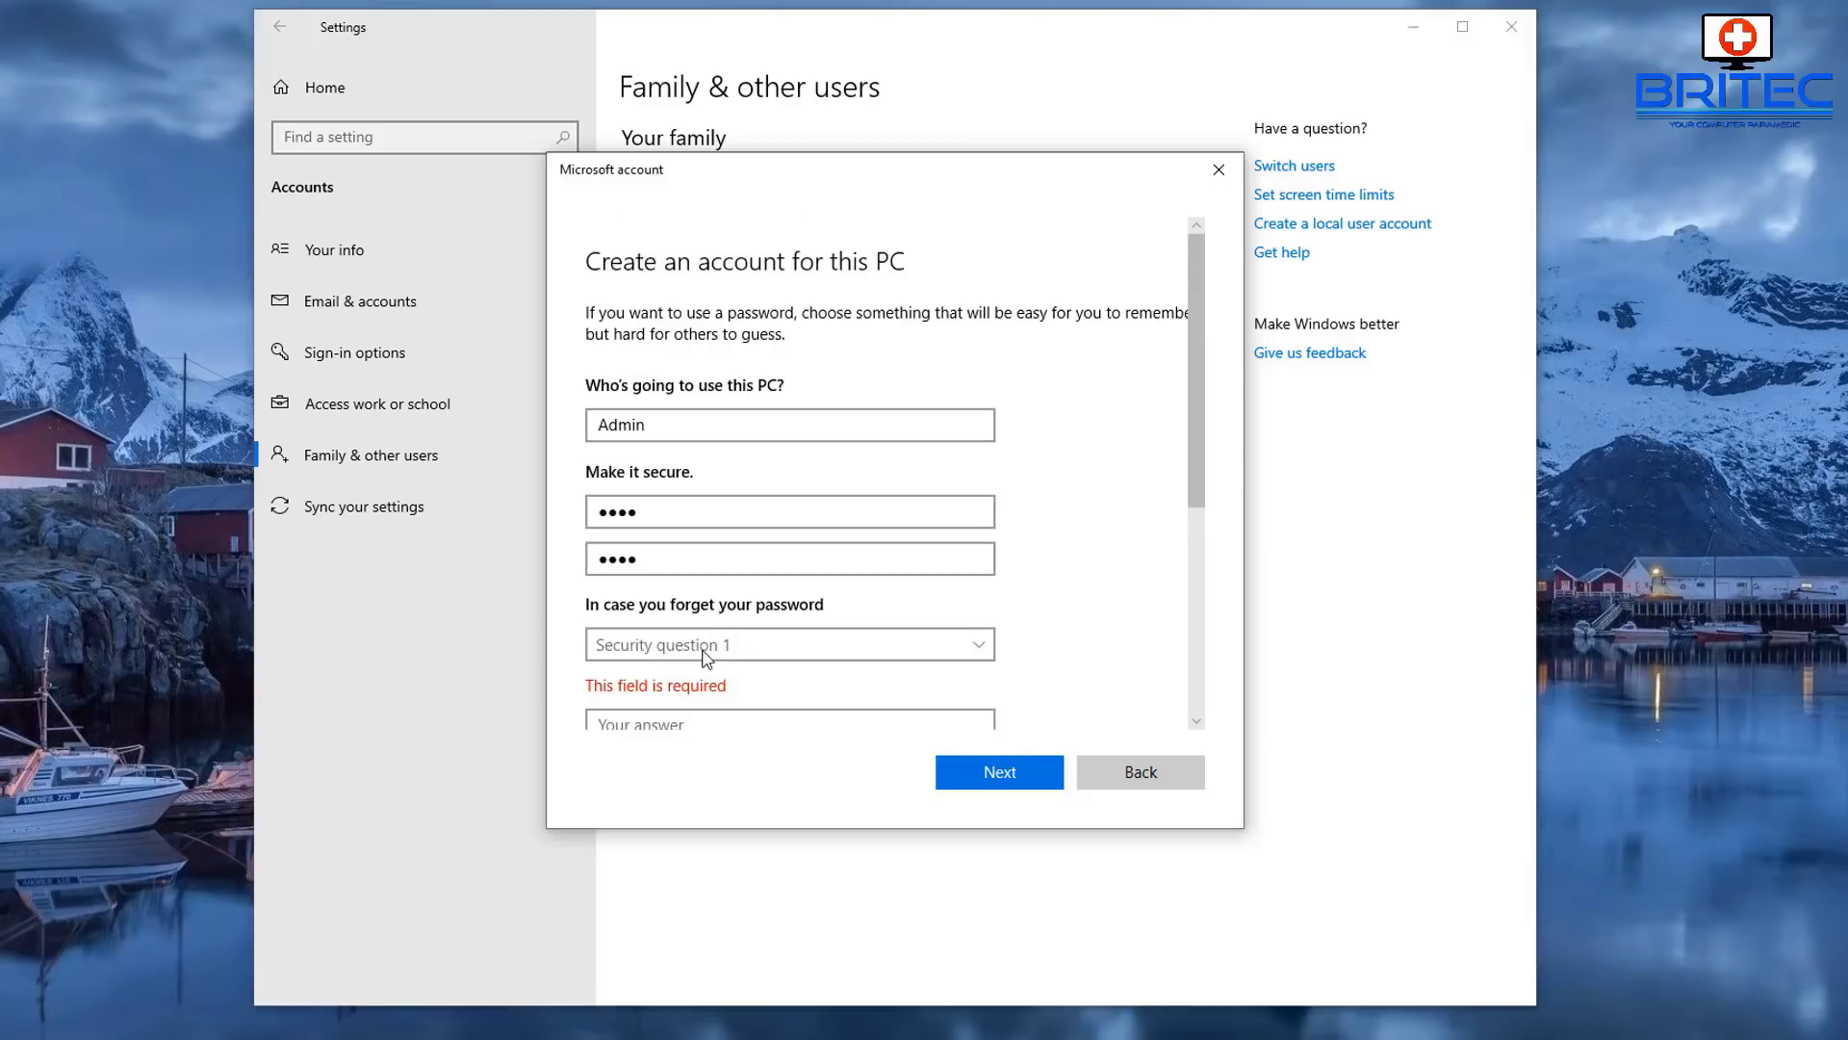
- Choose the first pet's name and birth city security questions and type their answers
{"action": "left_click", "coordinate": [712, 644]}
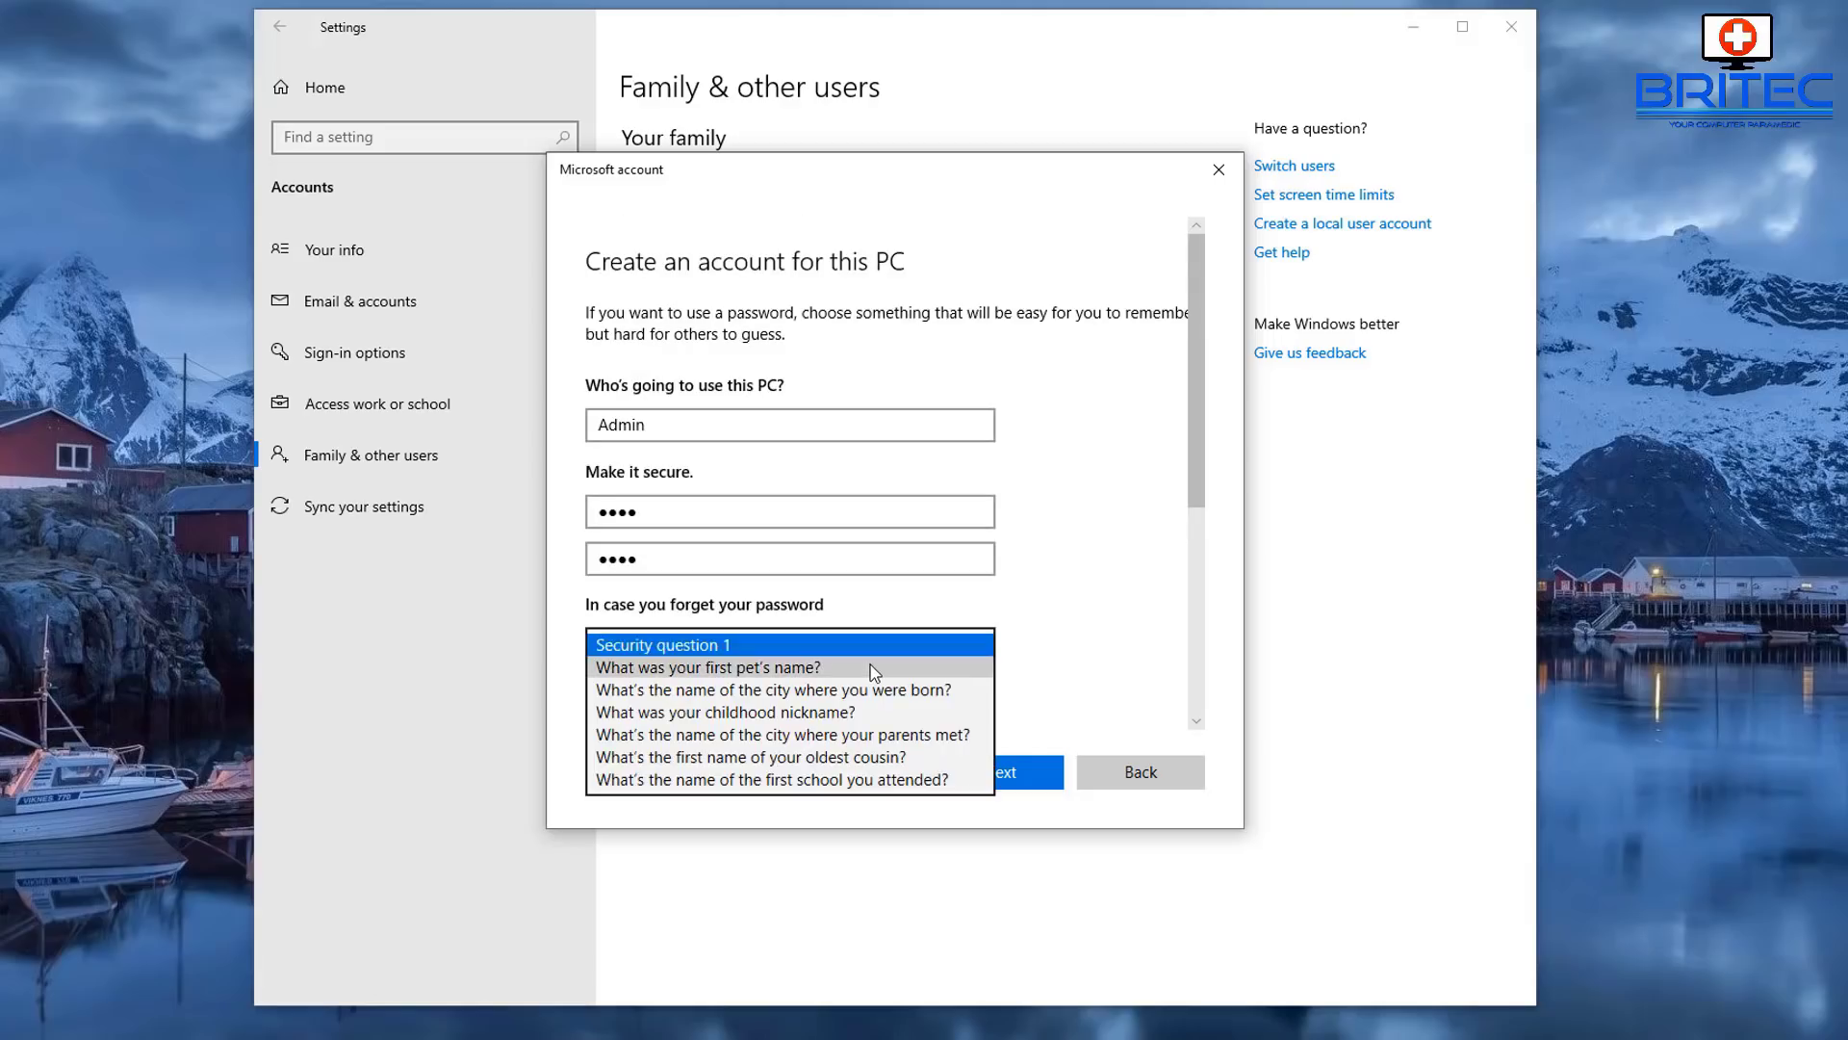
{"action": "left_click", "coordinate": [871, 668]}
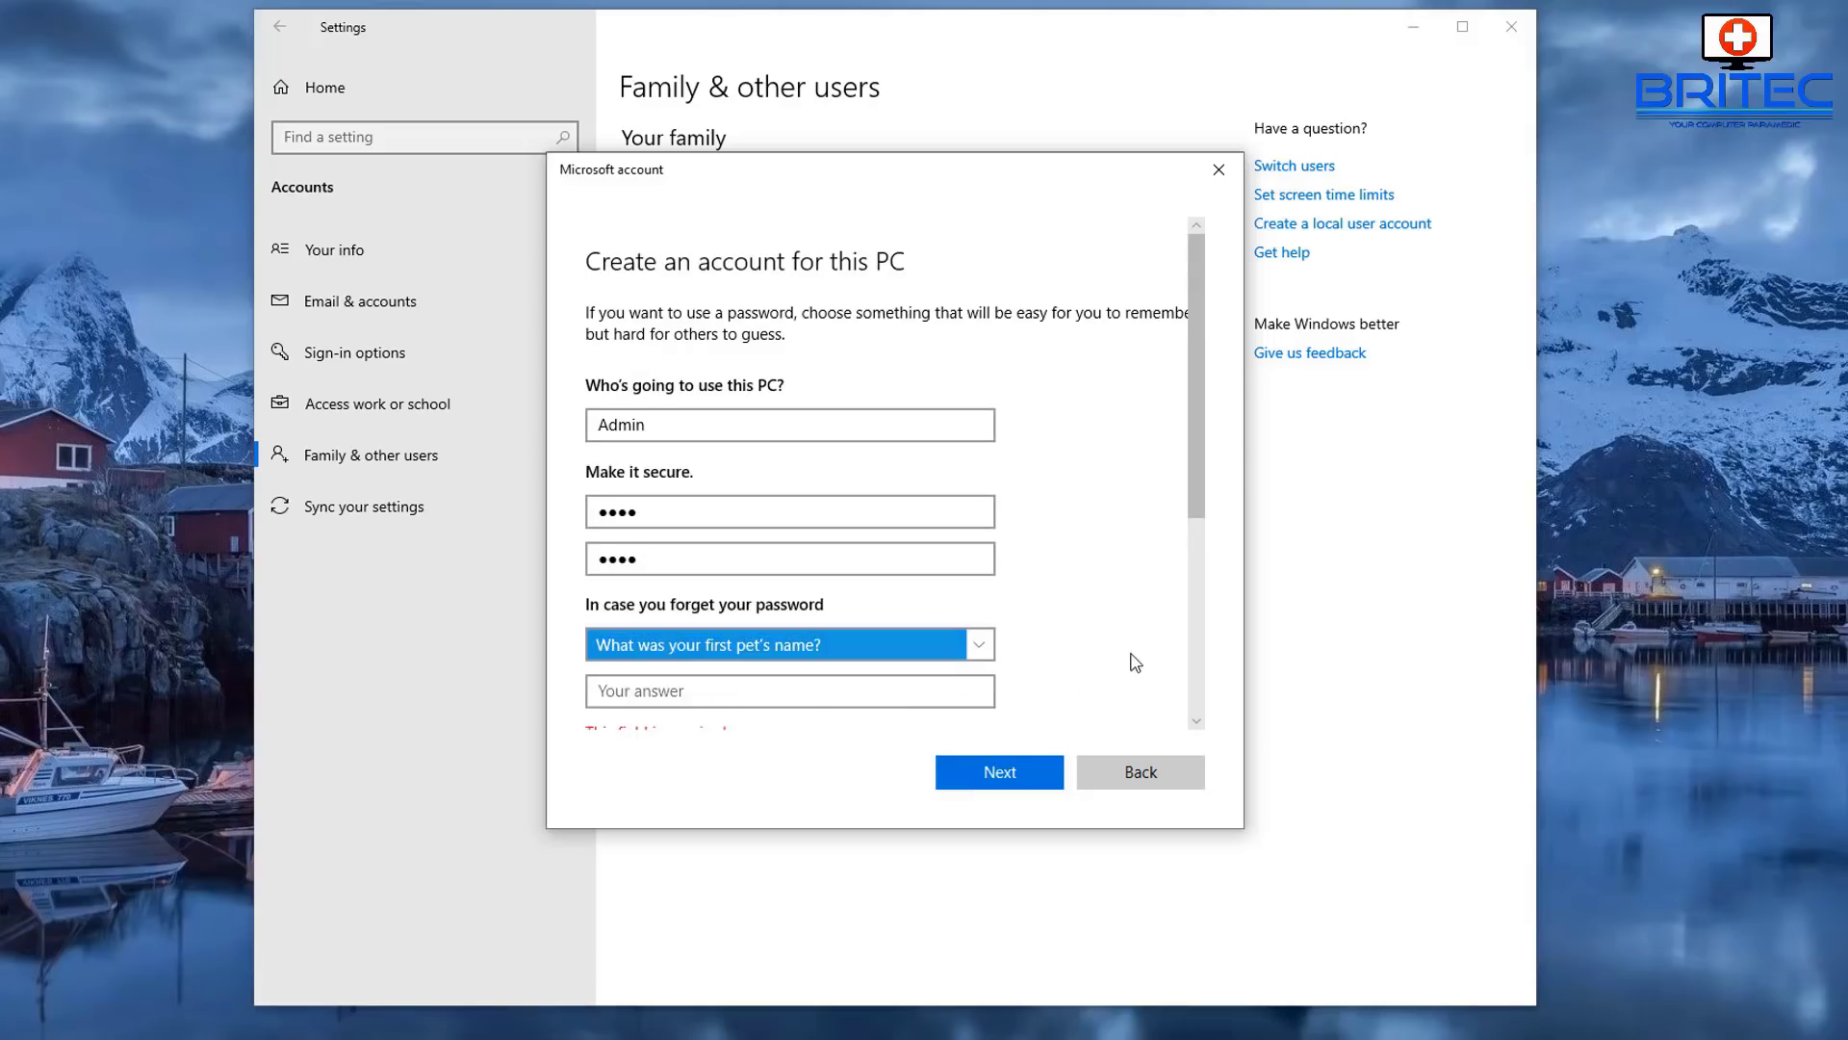
{"action": "scroll", "coordinate": [997, 655], "scroll_direction": "down", "scroll_amount": 3}
{"action": "left_click", "coordinate": [630, 535]}
{"action": "left_click", "coordinate": [630, 535]}
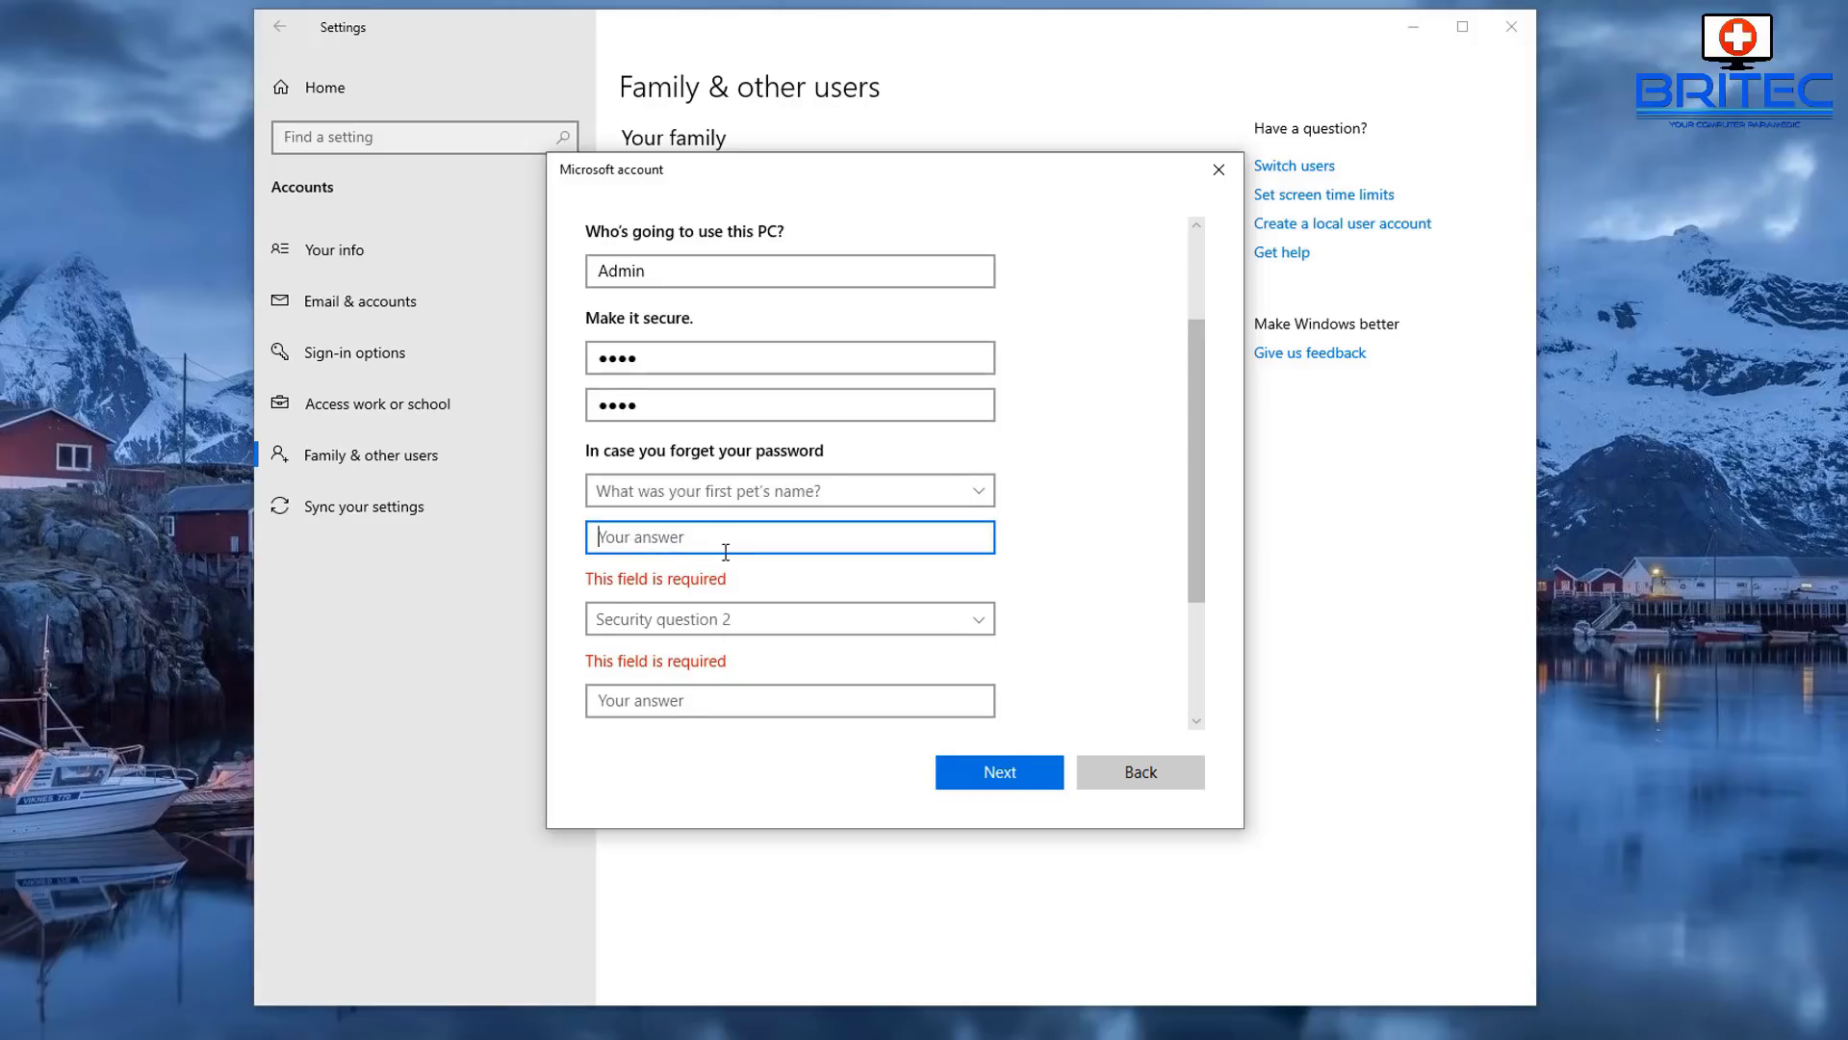
{"action": "type", "text": "bob"}
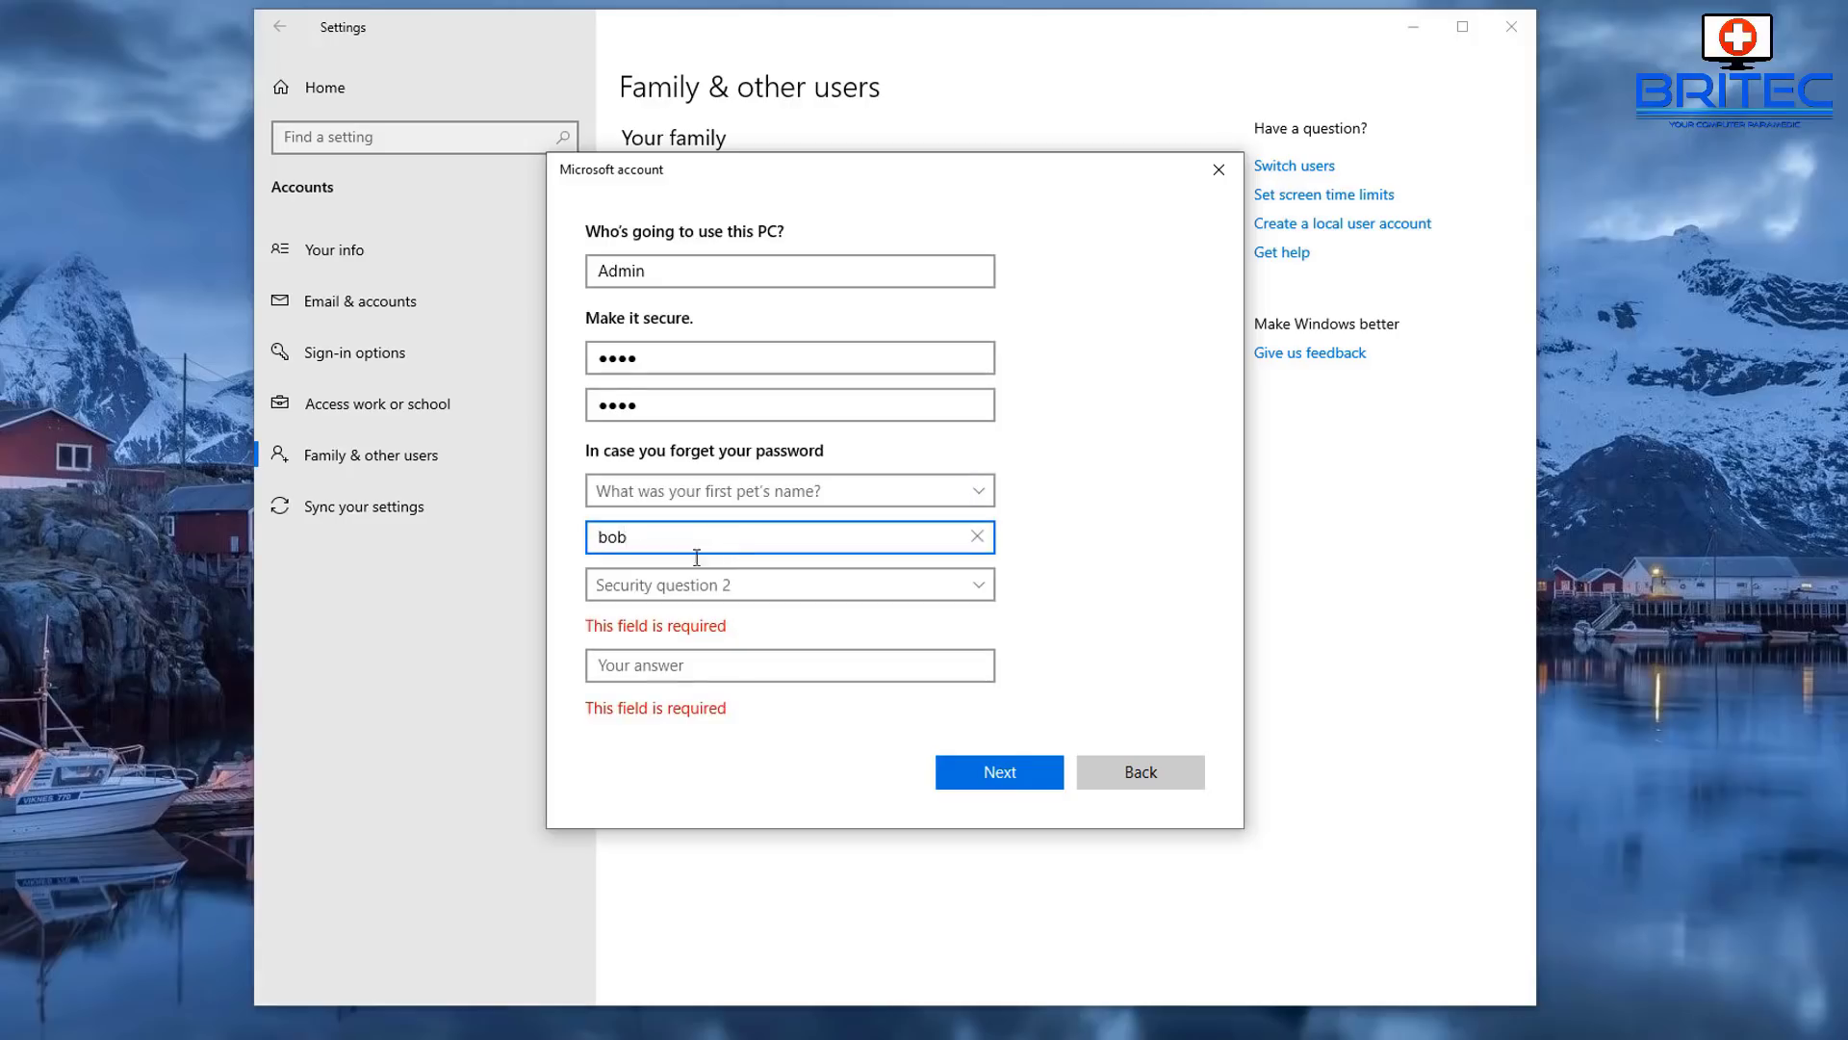
{"action": "left_click", "coordinate": [690, 586]}
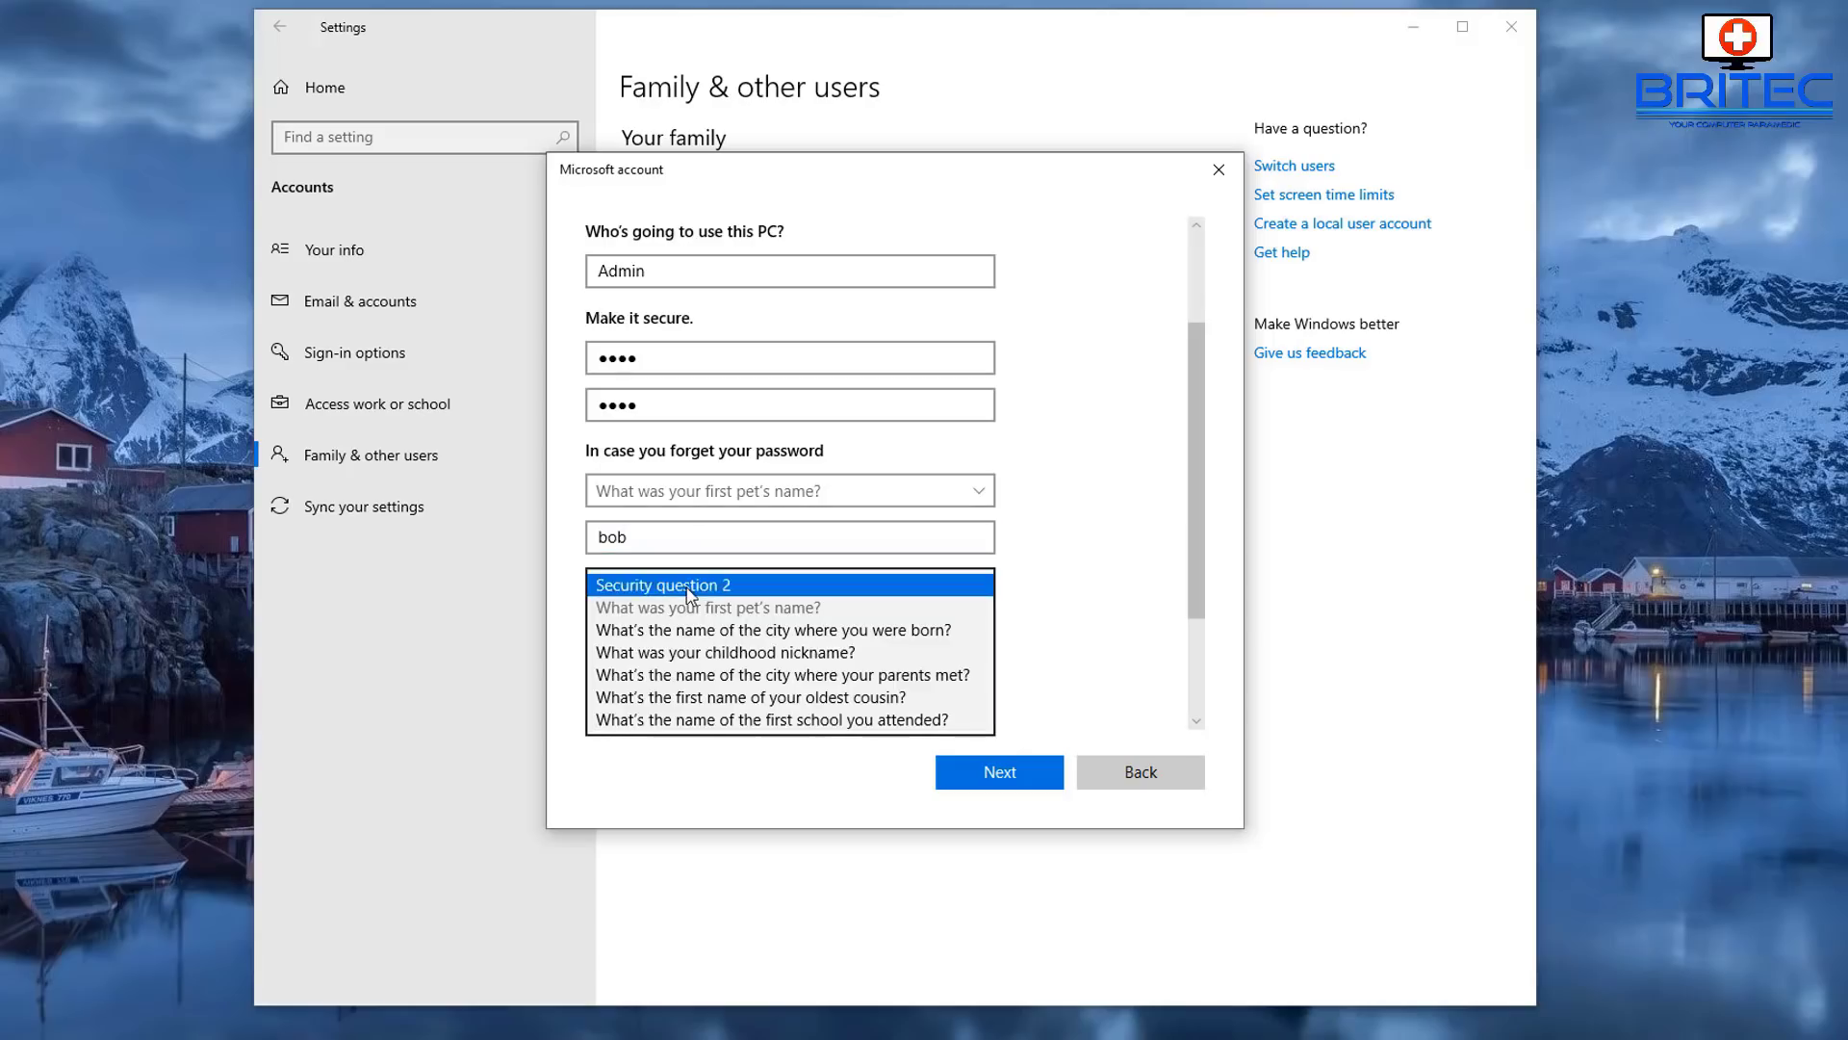
{"action": "left_click", "coordinate": [658, 631]}
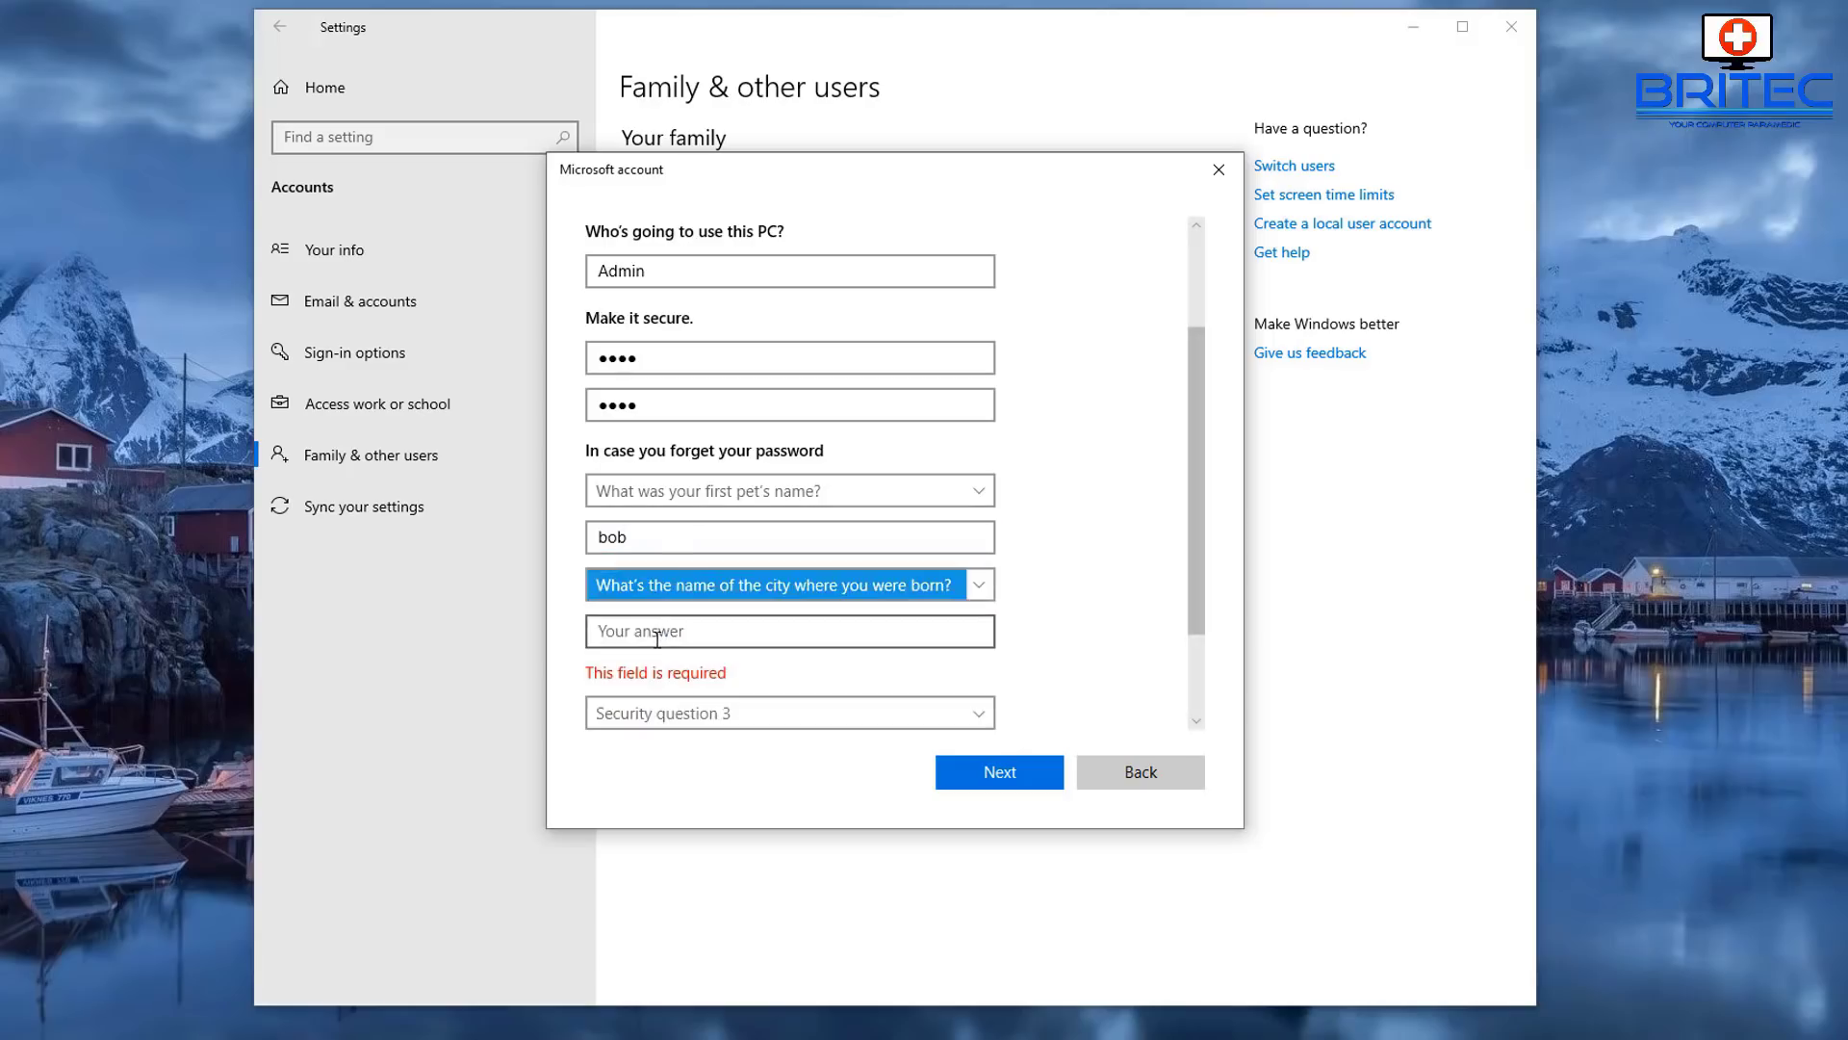
{"action": "type", "text": "London"}
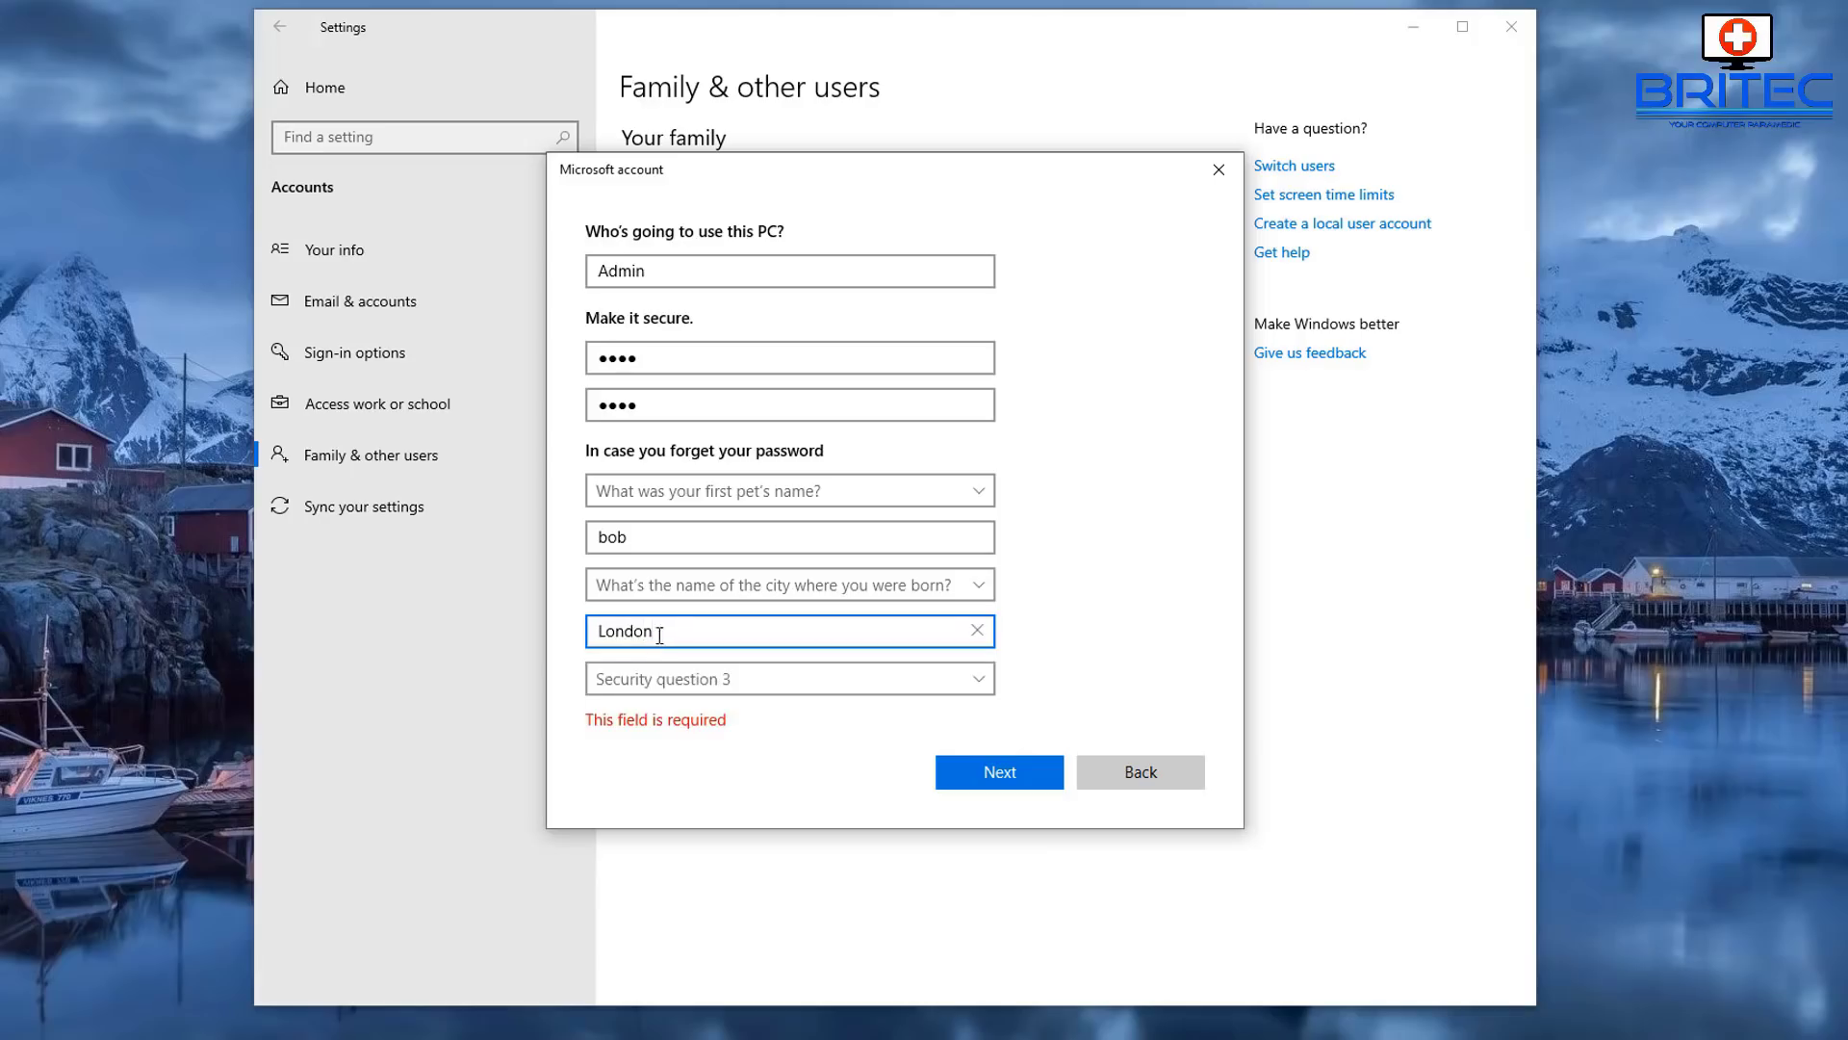
- Choose the childhood nickname question, enter its two-word answer, and finish creating Admin
{"action": "left_click", "coordinate": [705, 595]}
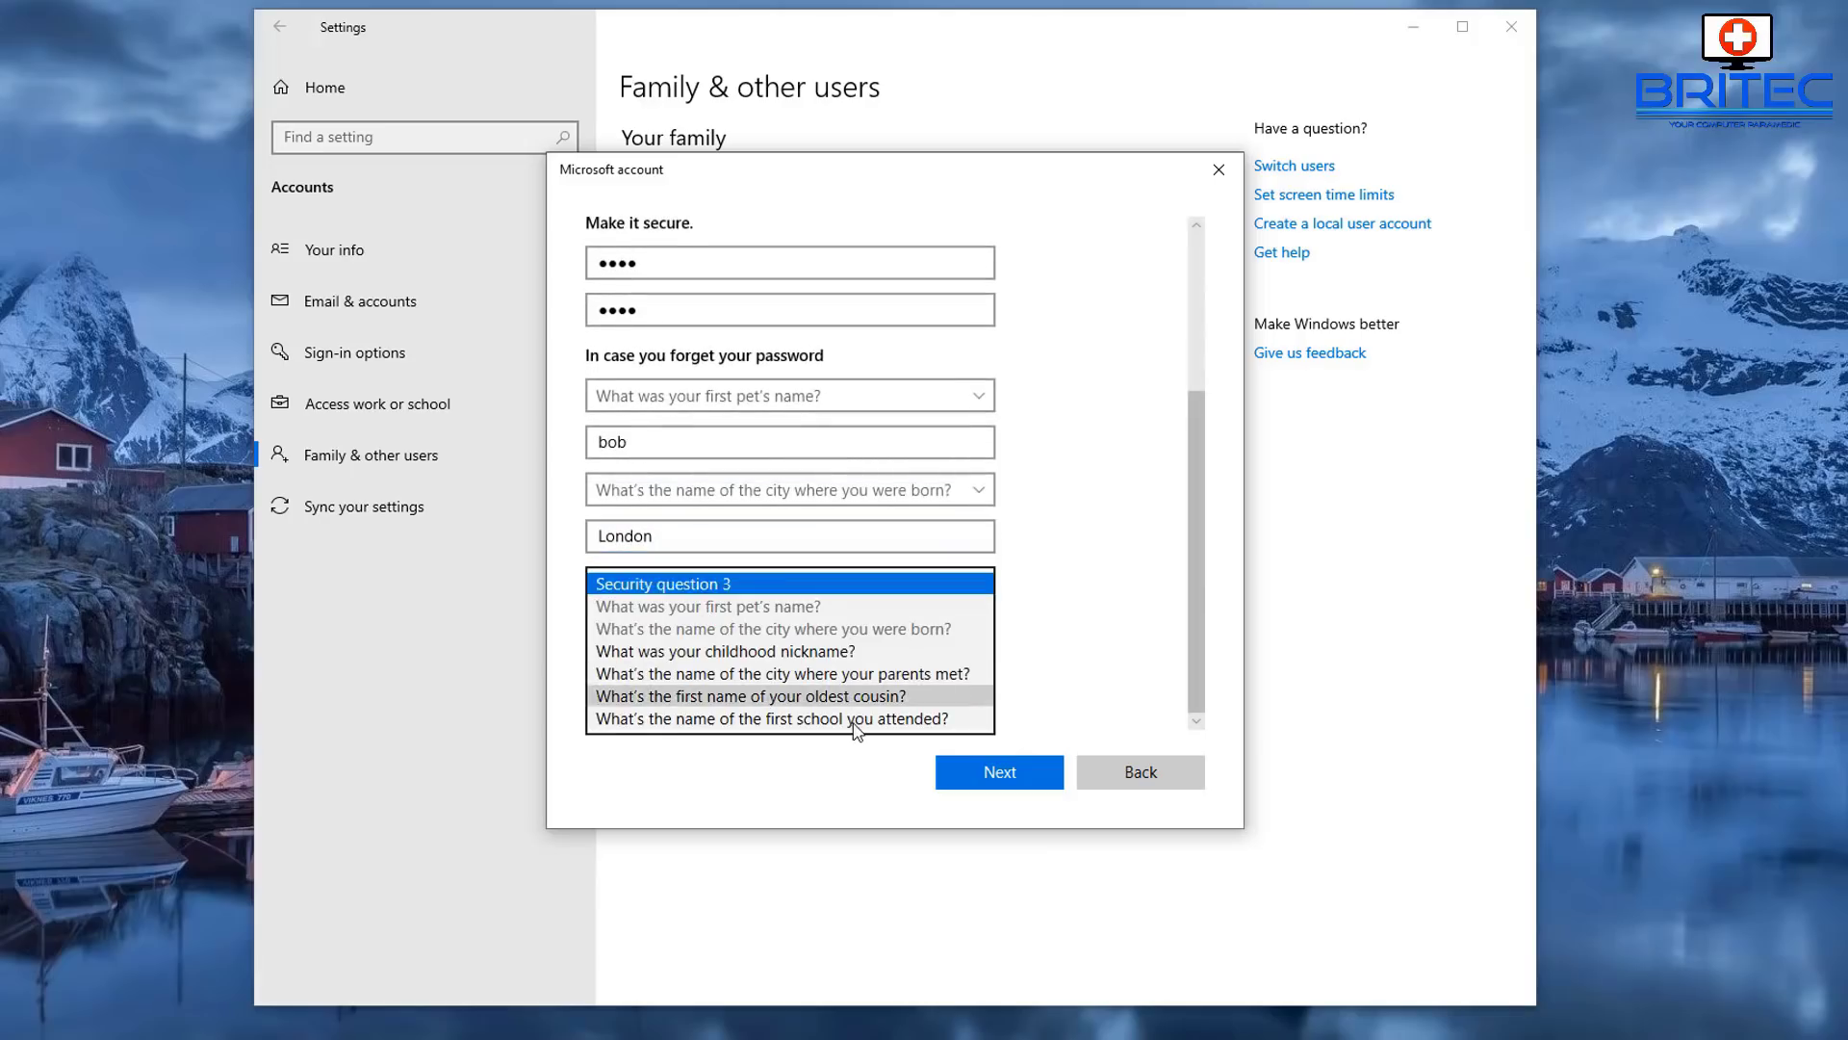
{"action": "left_click", "coordinate": [773, 655]}
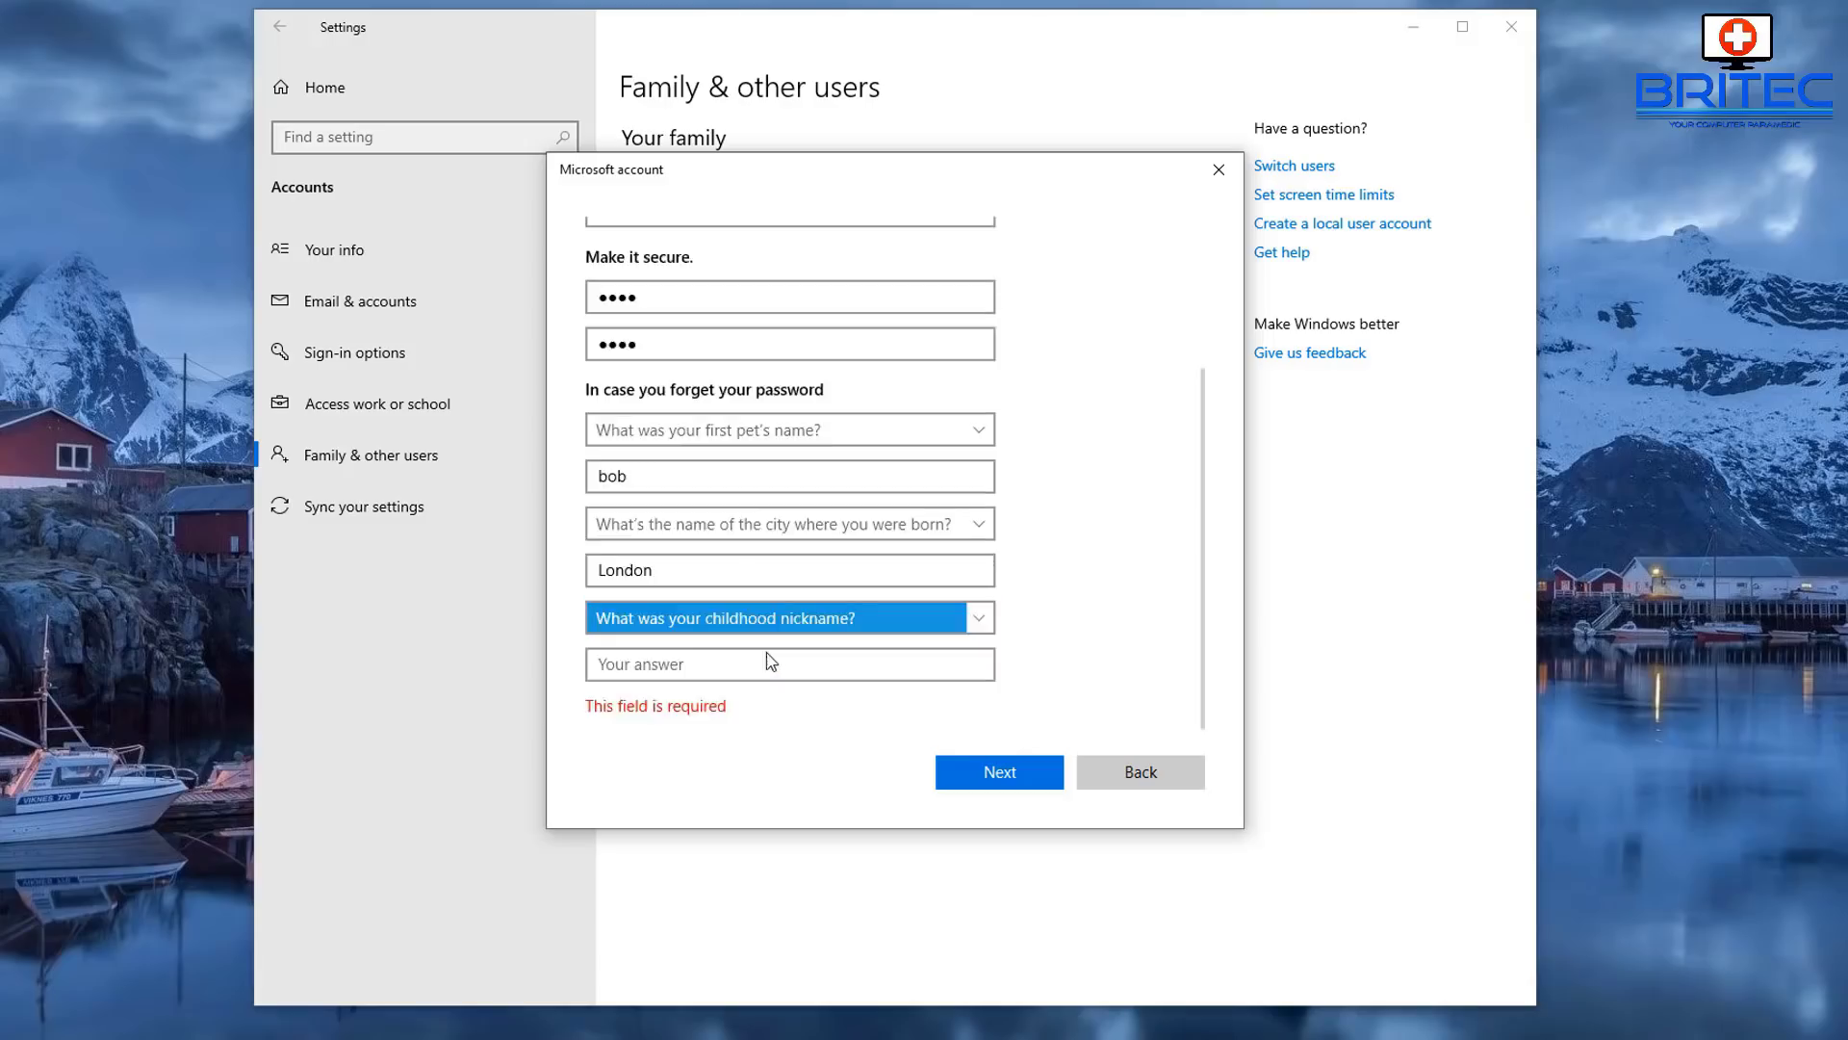
{"action": "left_click", "coordinate": [779, 666]}
{"action": "type", "text": "st"}
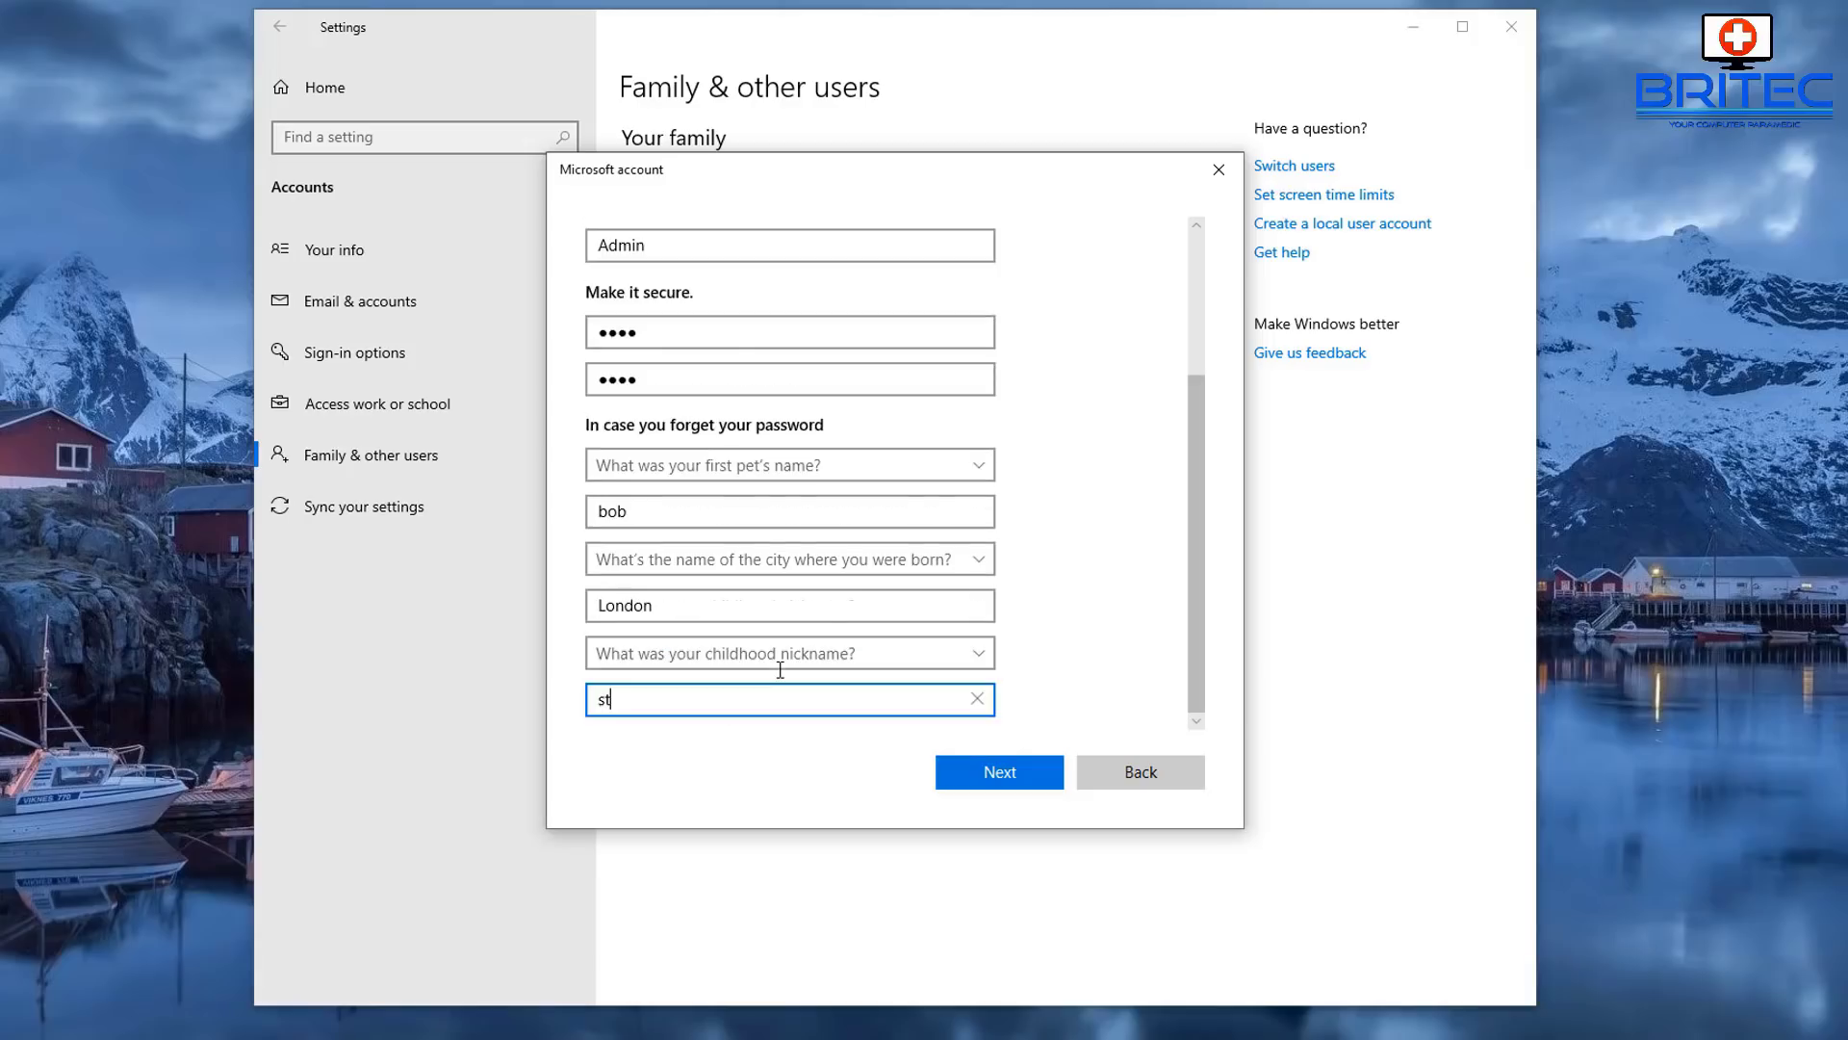
{"action": "type", "text": "udmuffin"}
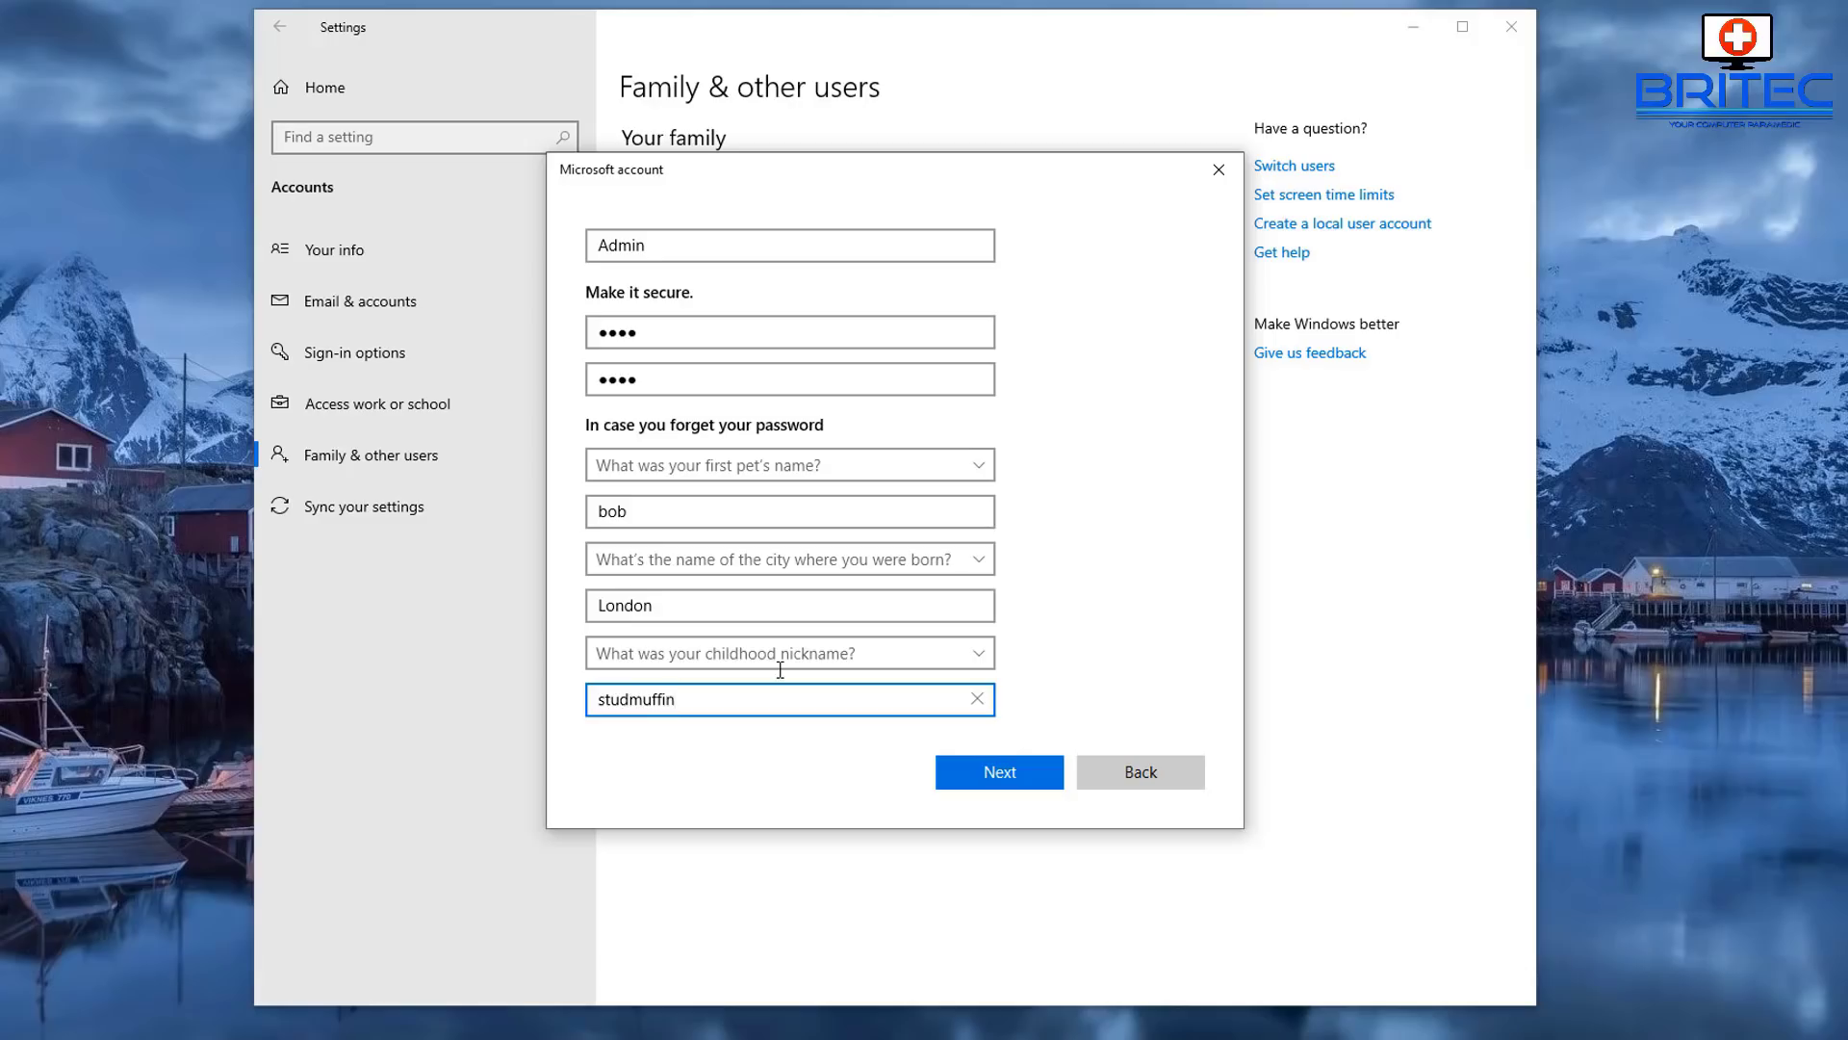
{"action": "left_click", "coordinate": [632, 699]}
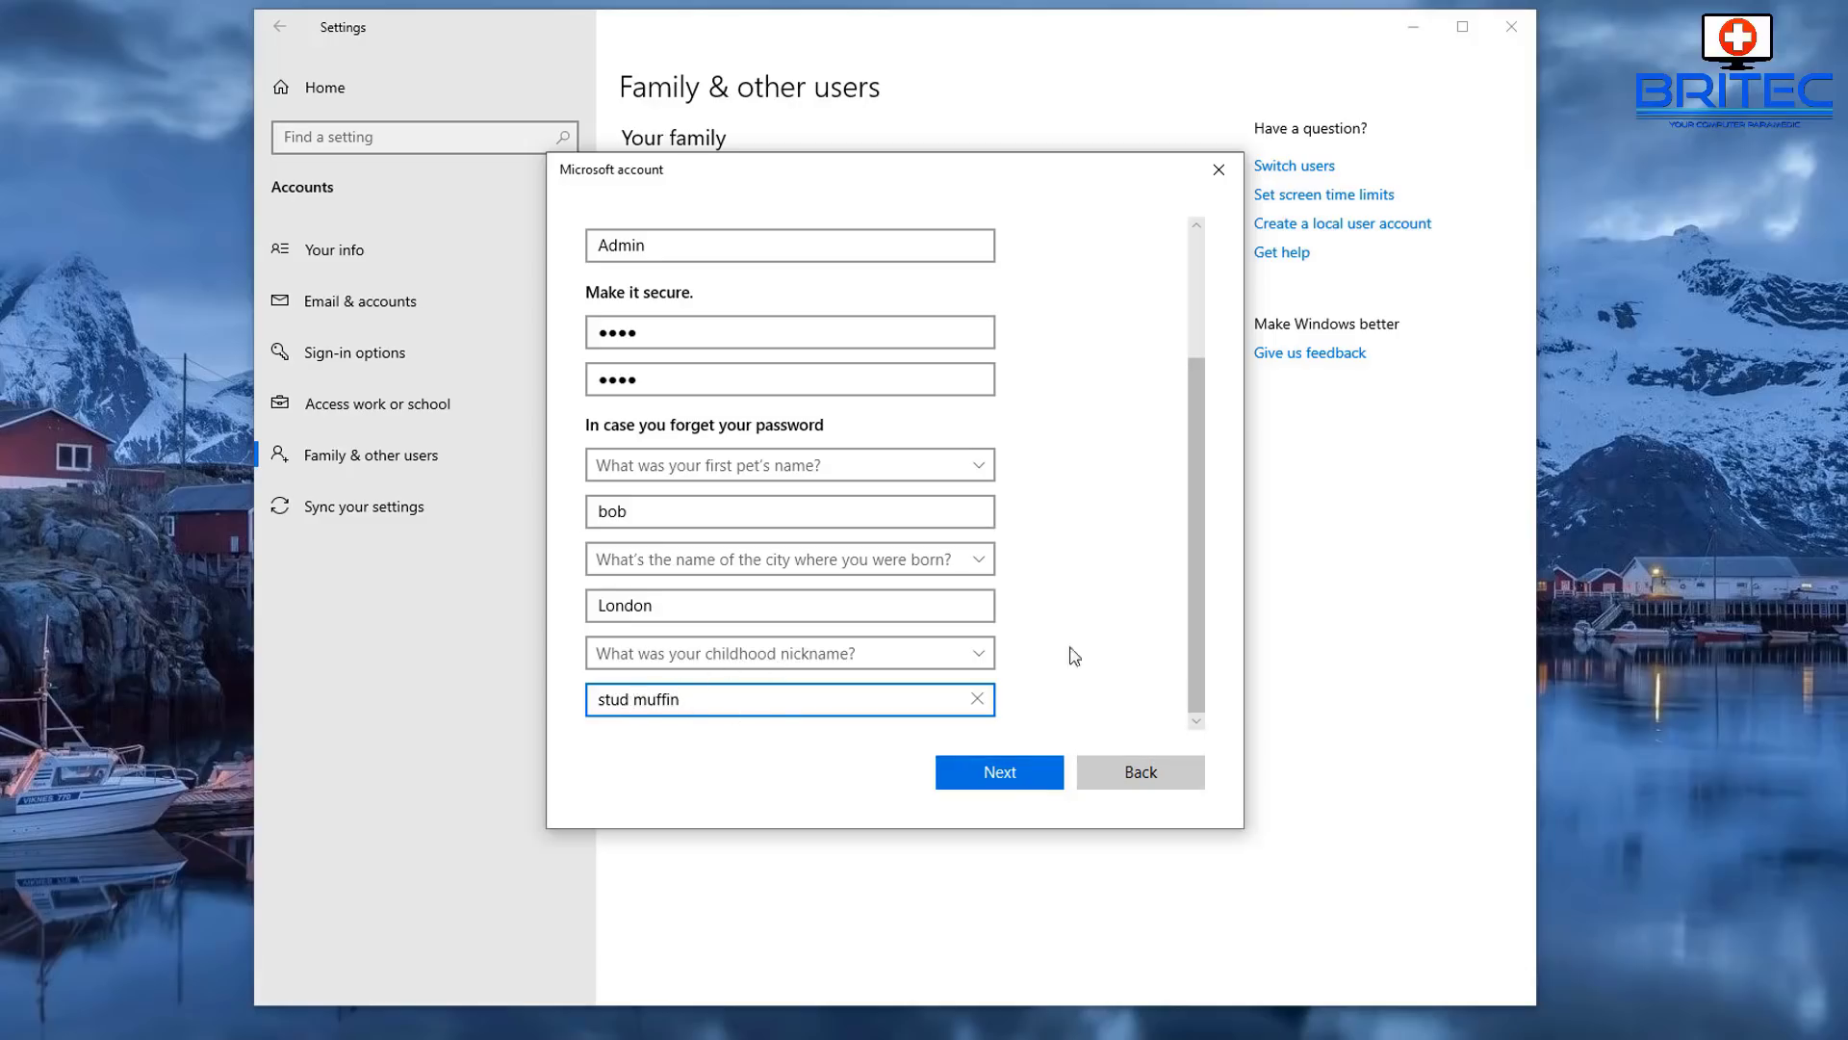
{"action": "left_click", "coordinate": [989, 778]}
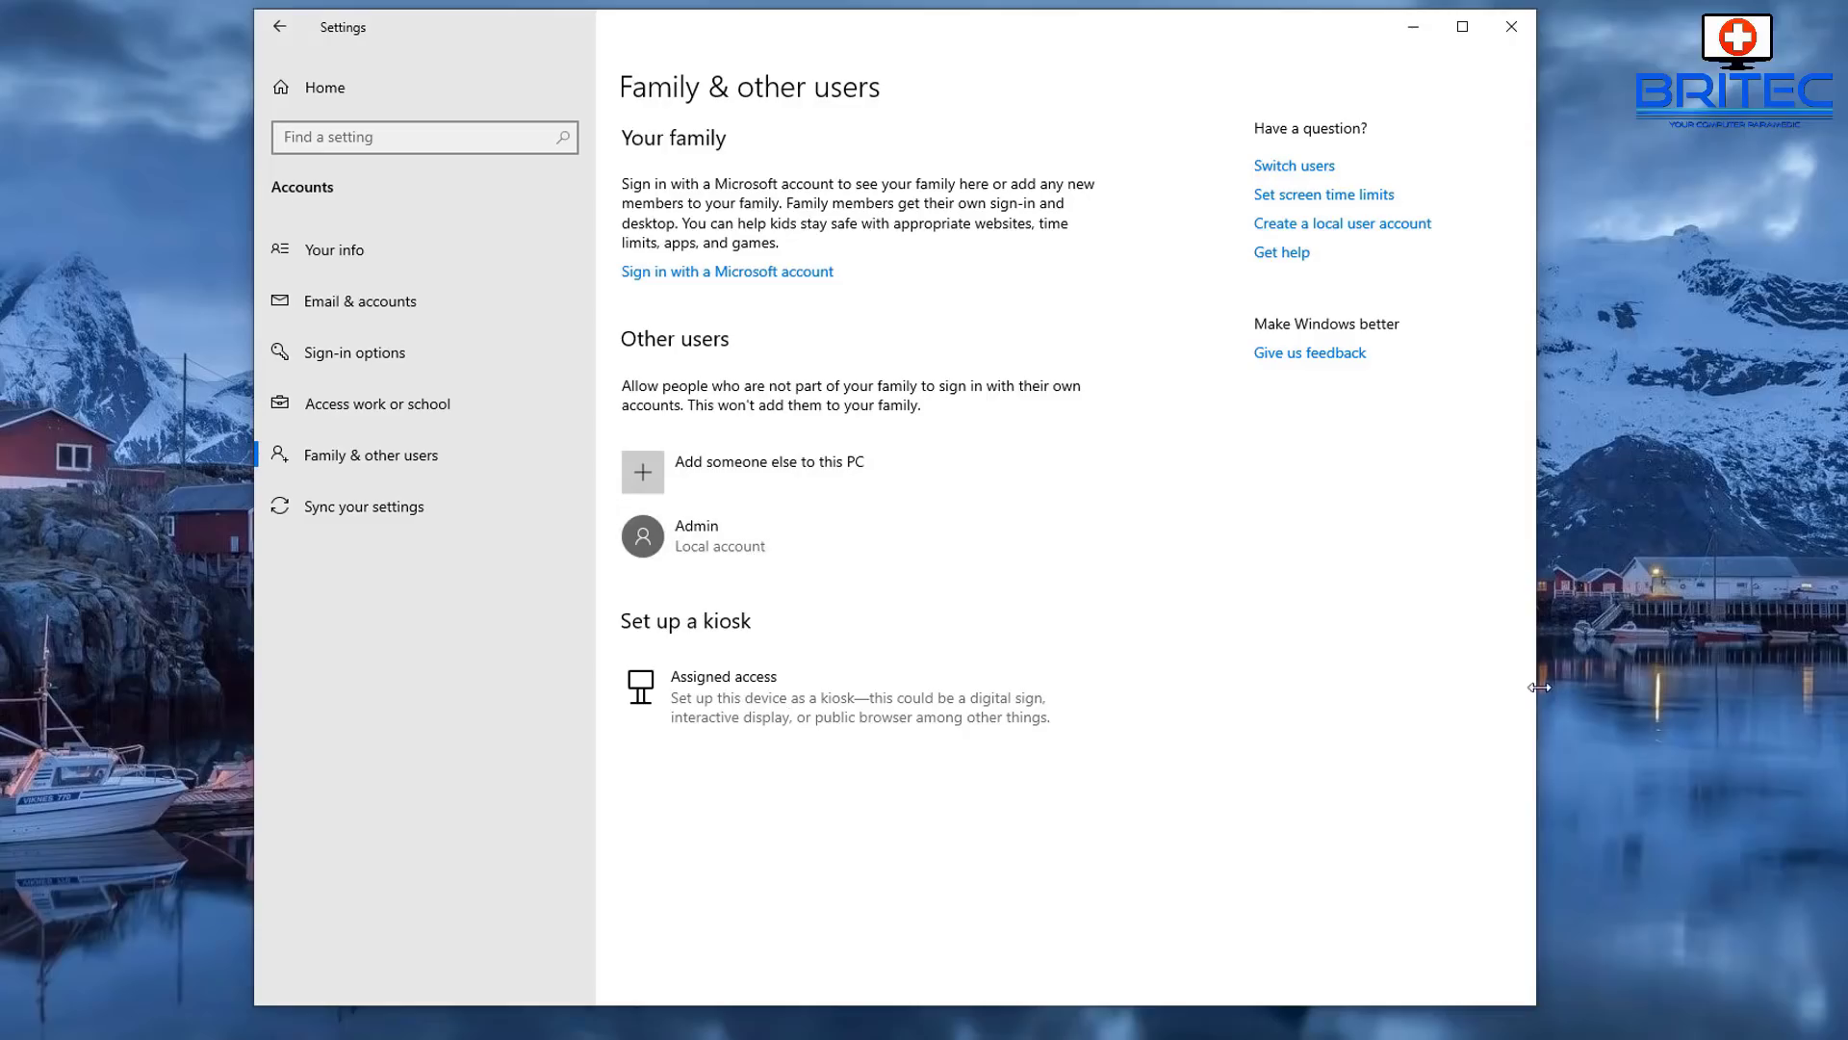
- Change the Admin account type to Administrator, then close Settings
{"action": "left_click", "coordinate": [753, 556]}
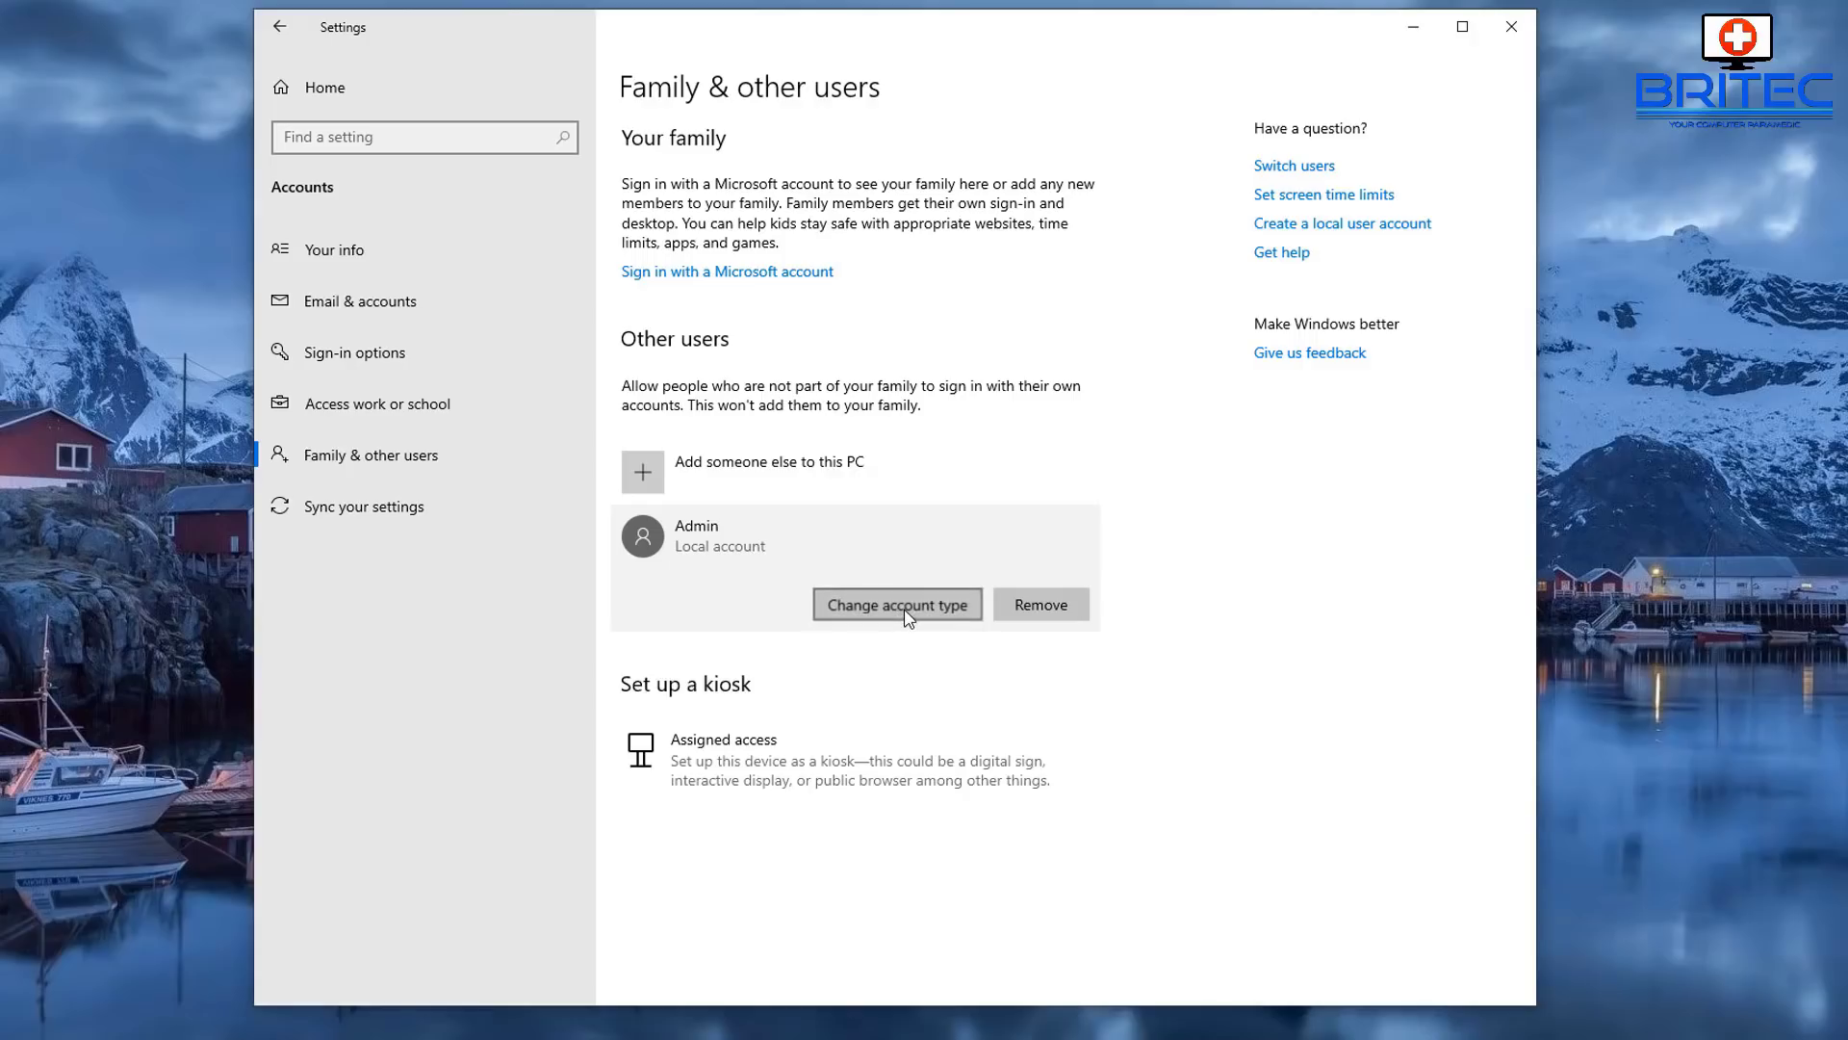
{"action": "left_click", "coordinate": [906, 610]}
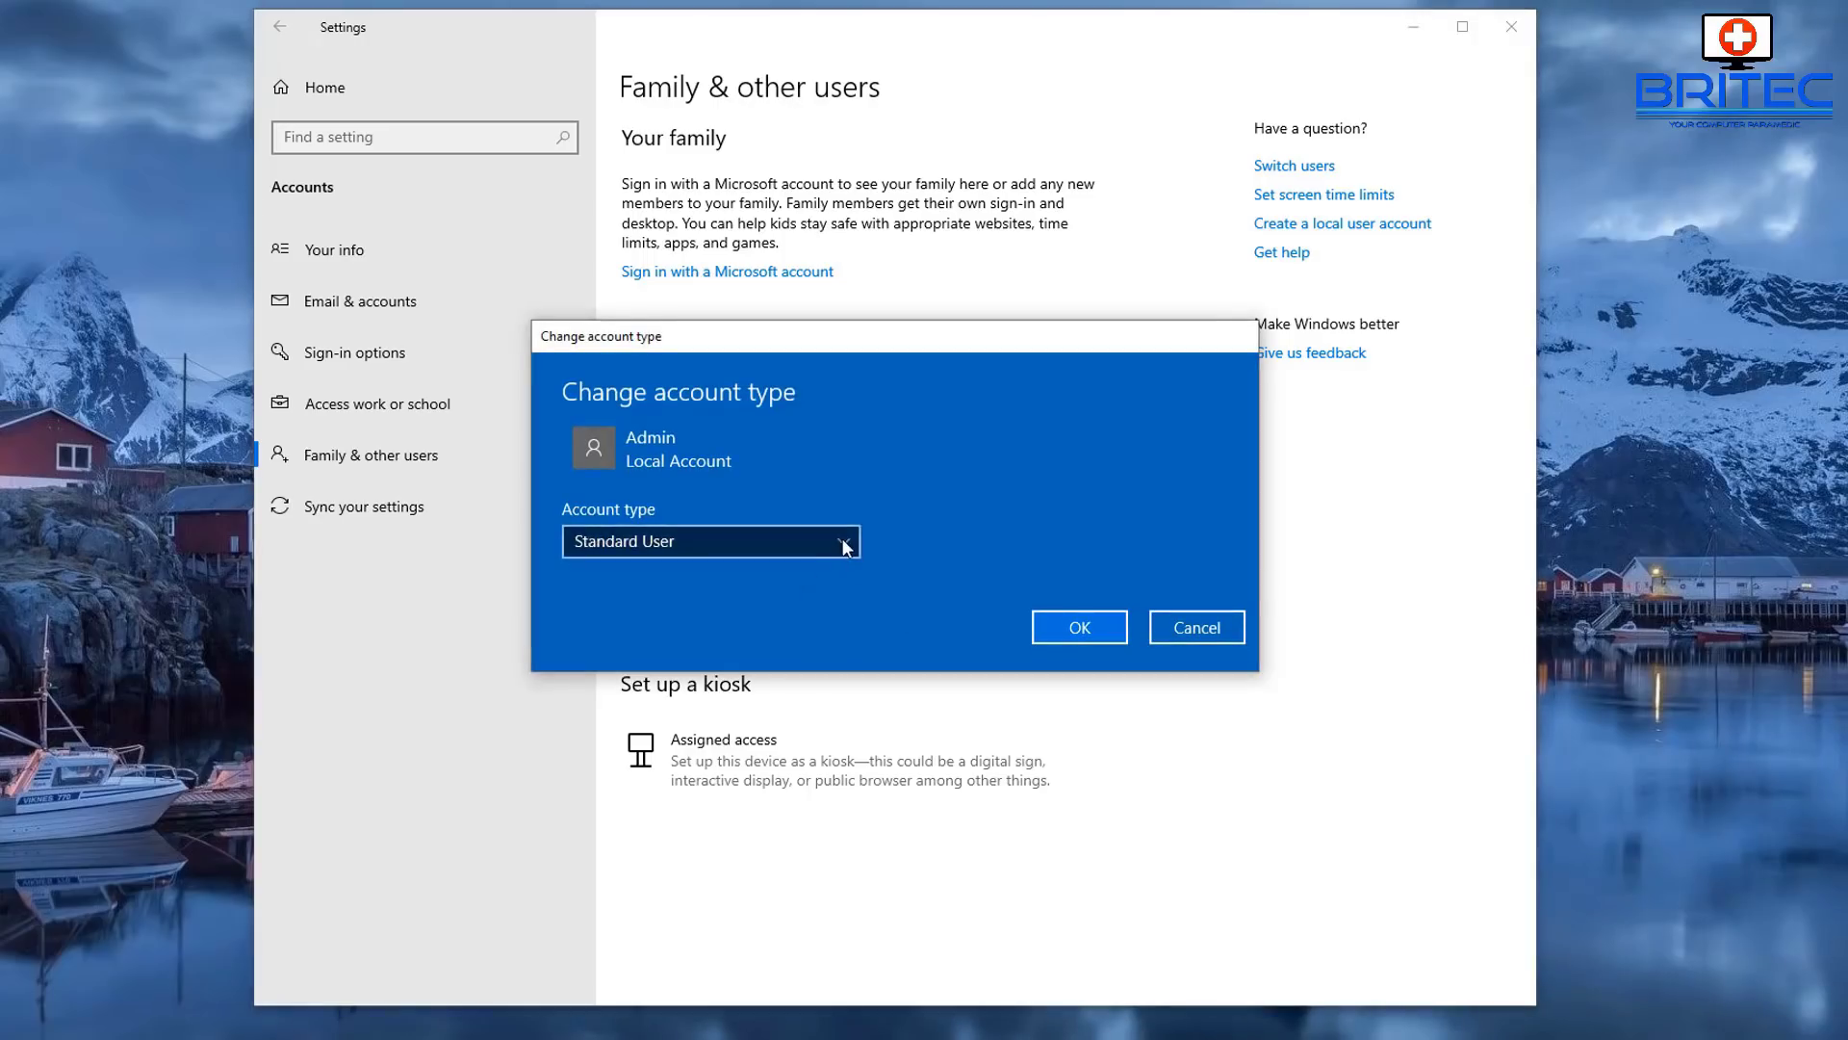
{"action": "left_click", "coordinate": [843, 539]}
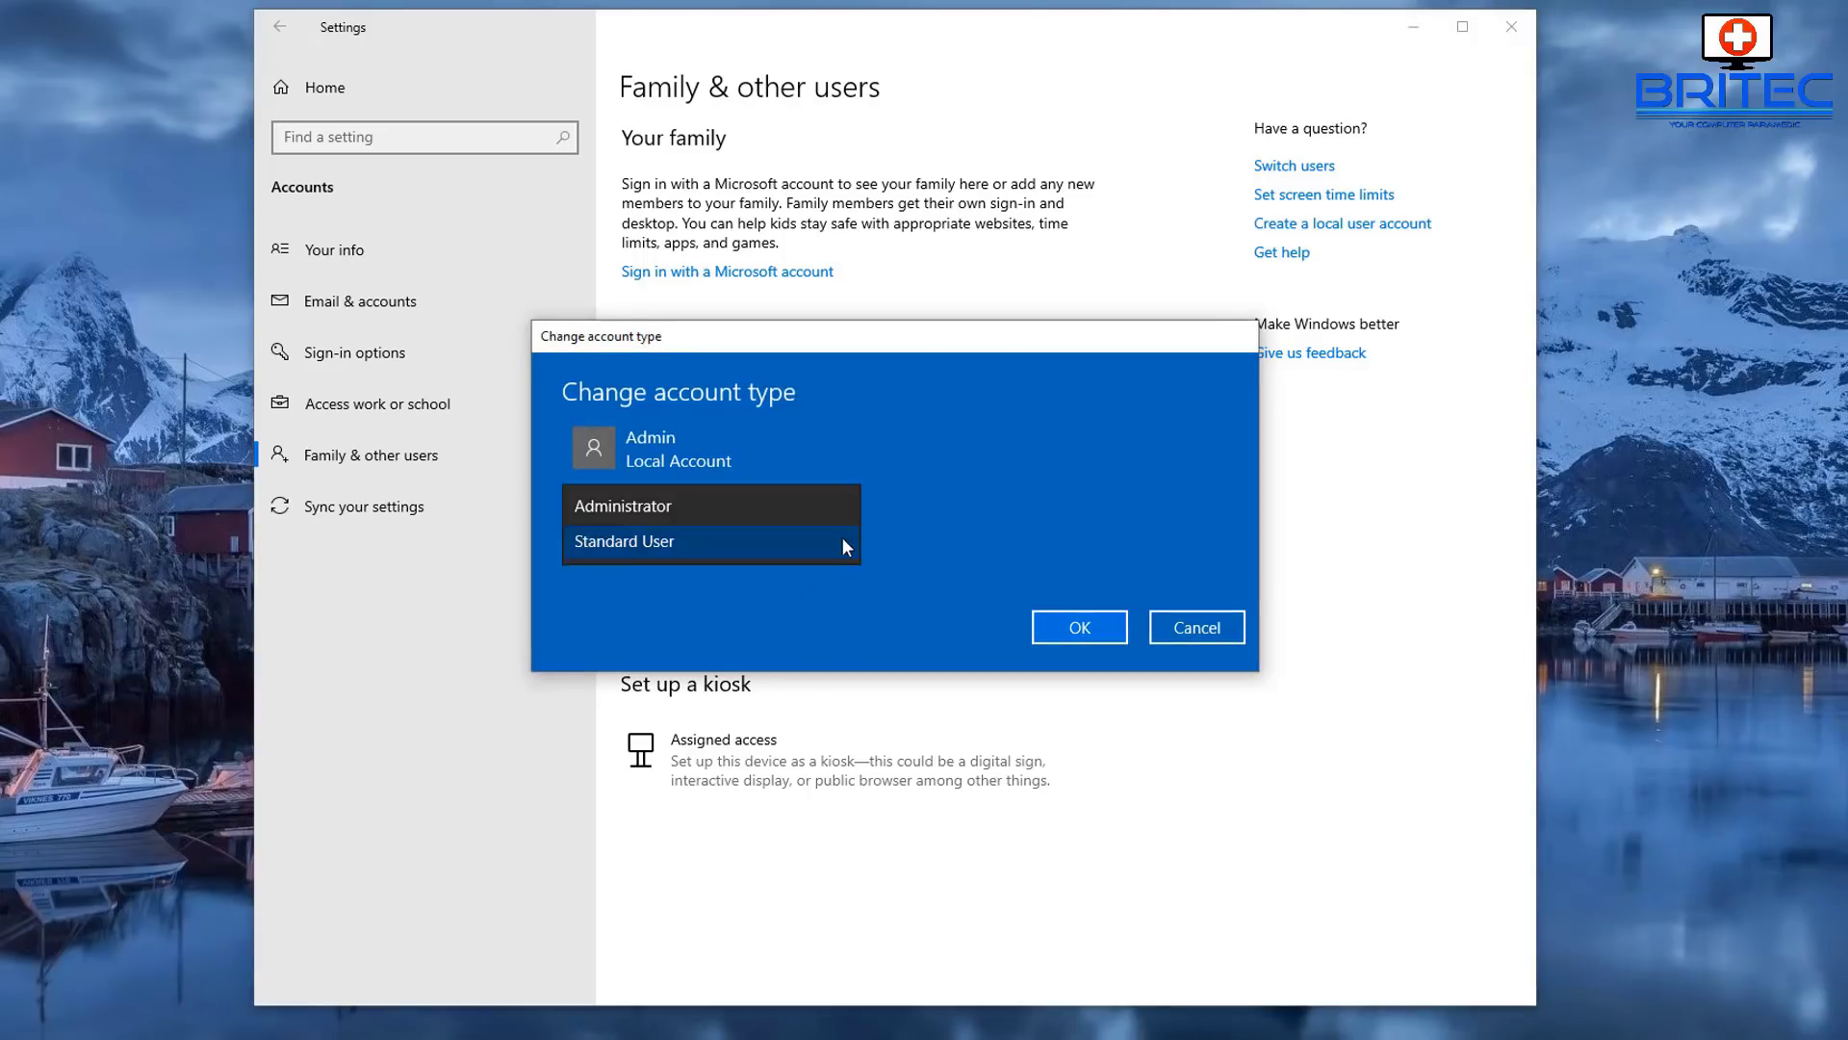
{"action": "left_click", "coordinate": [742, 512]}
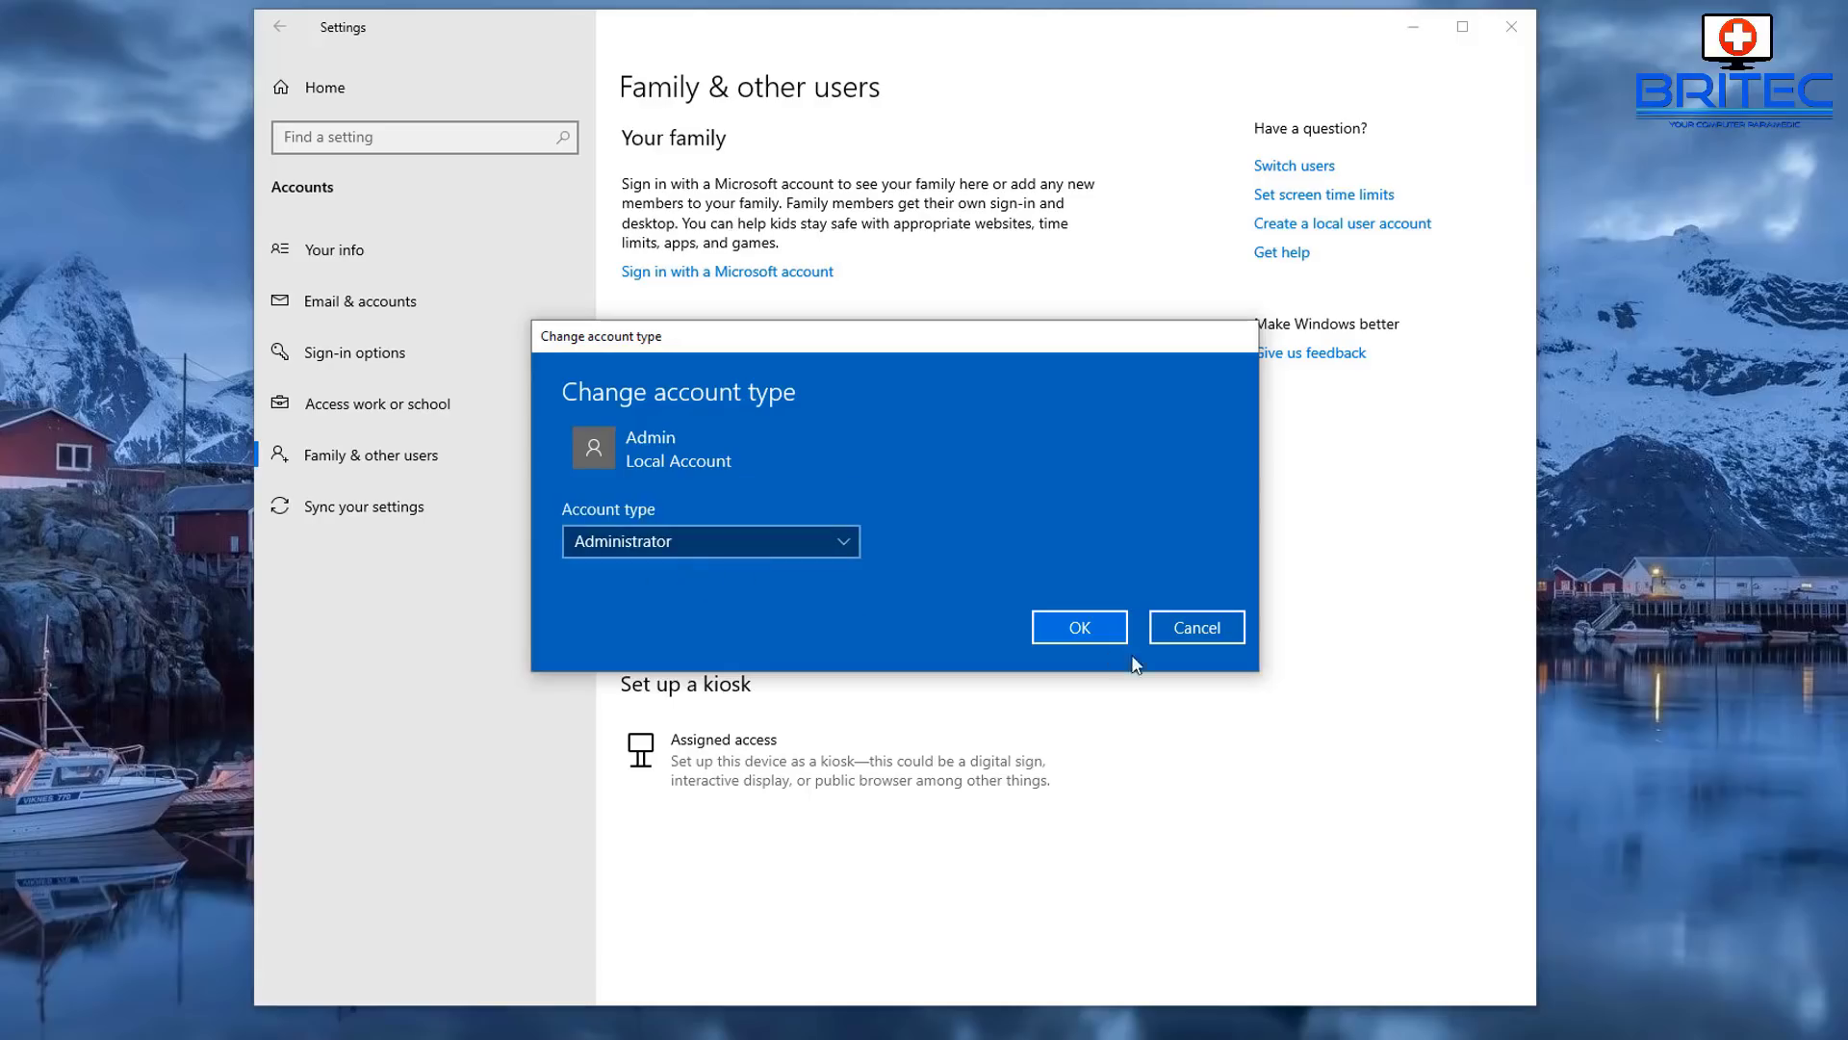
{"action": "left_click", "coordinate": [1080, 627]}
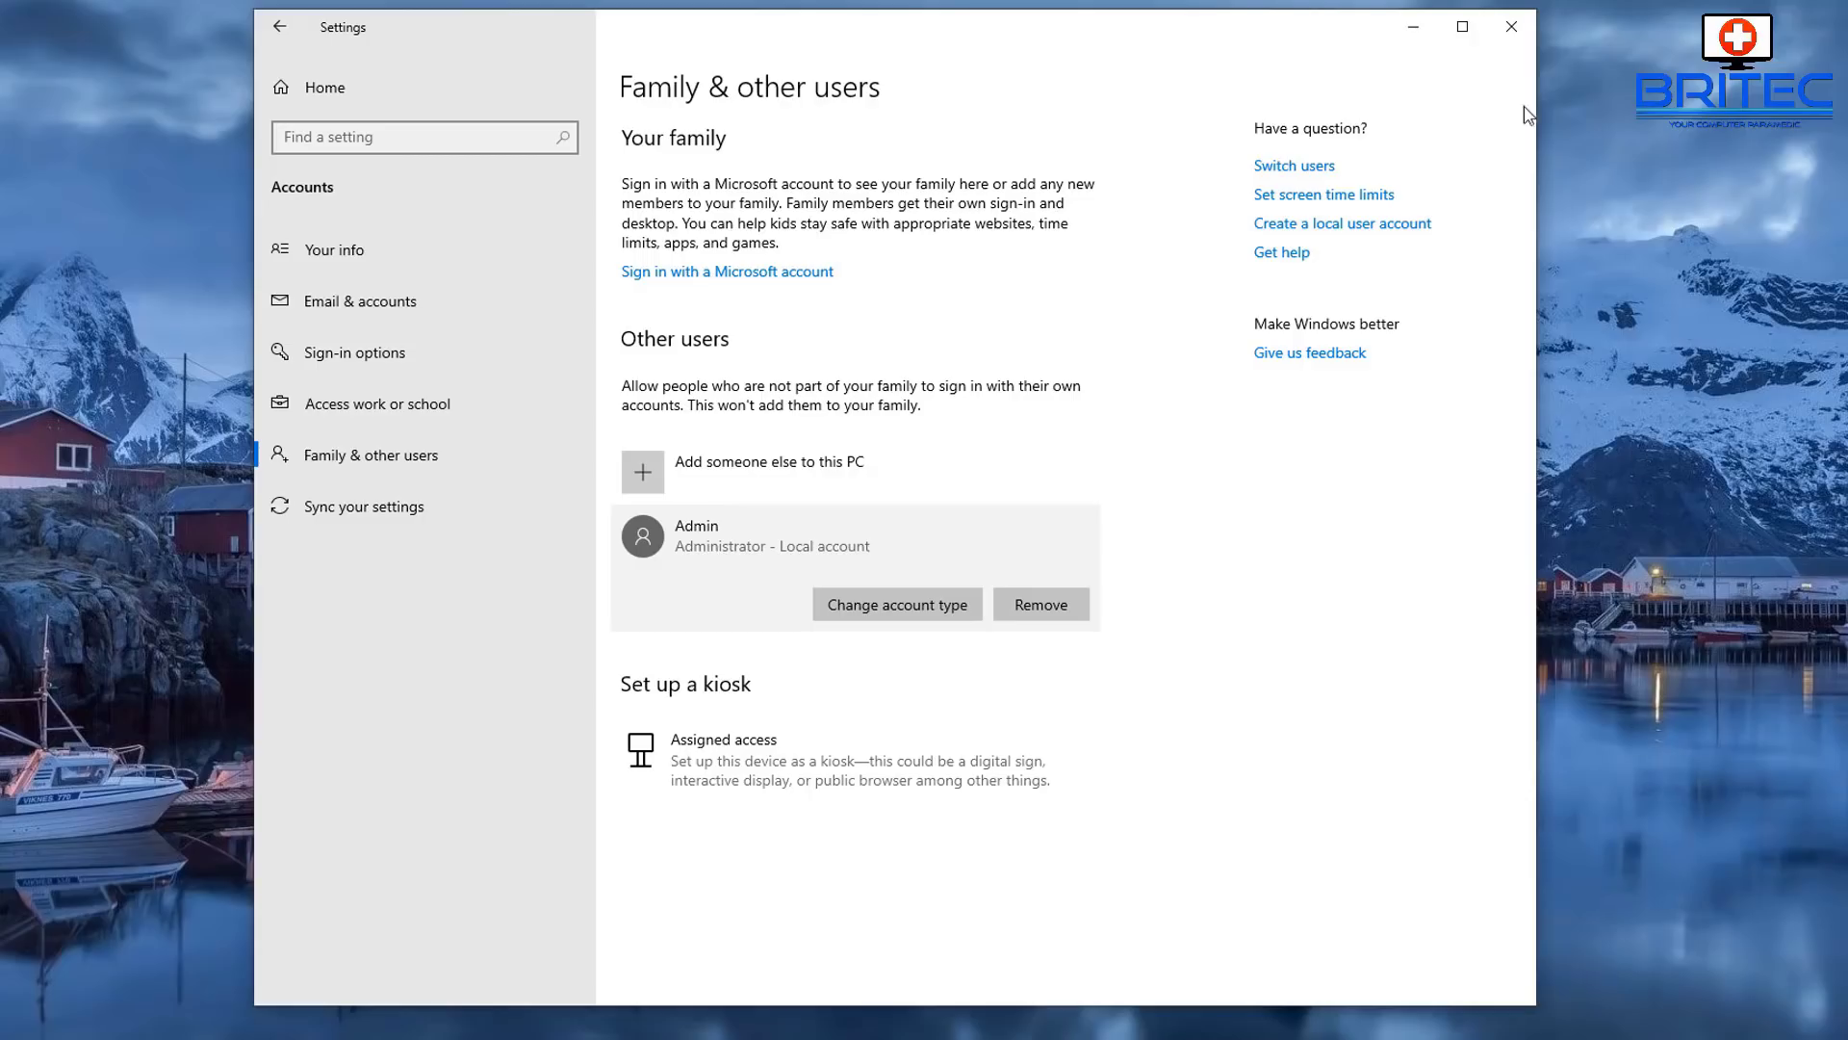
{"action": "left_click", "coordinate": [1512, 29]}
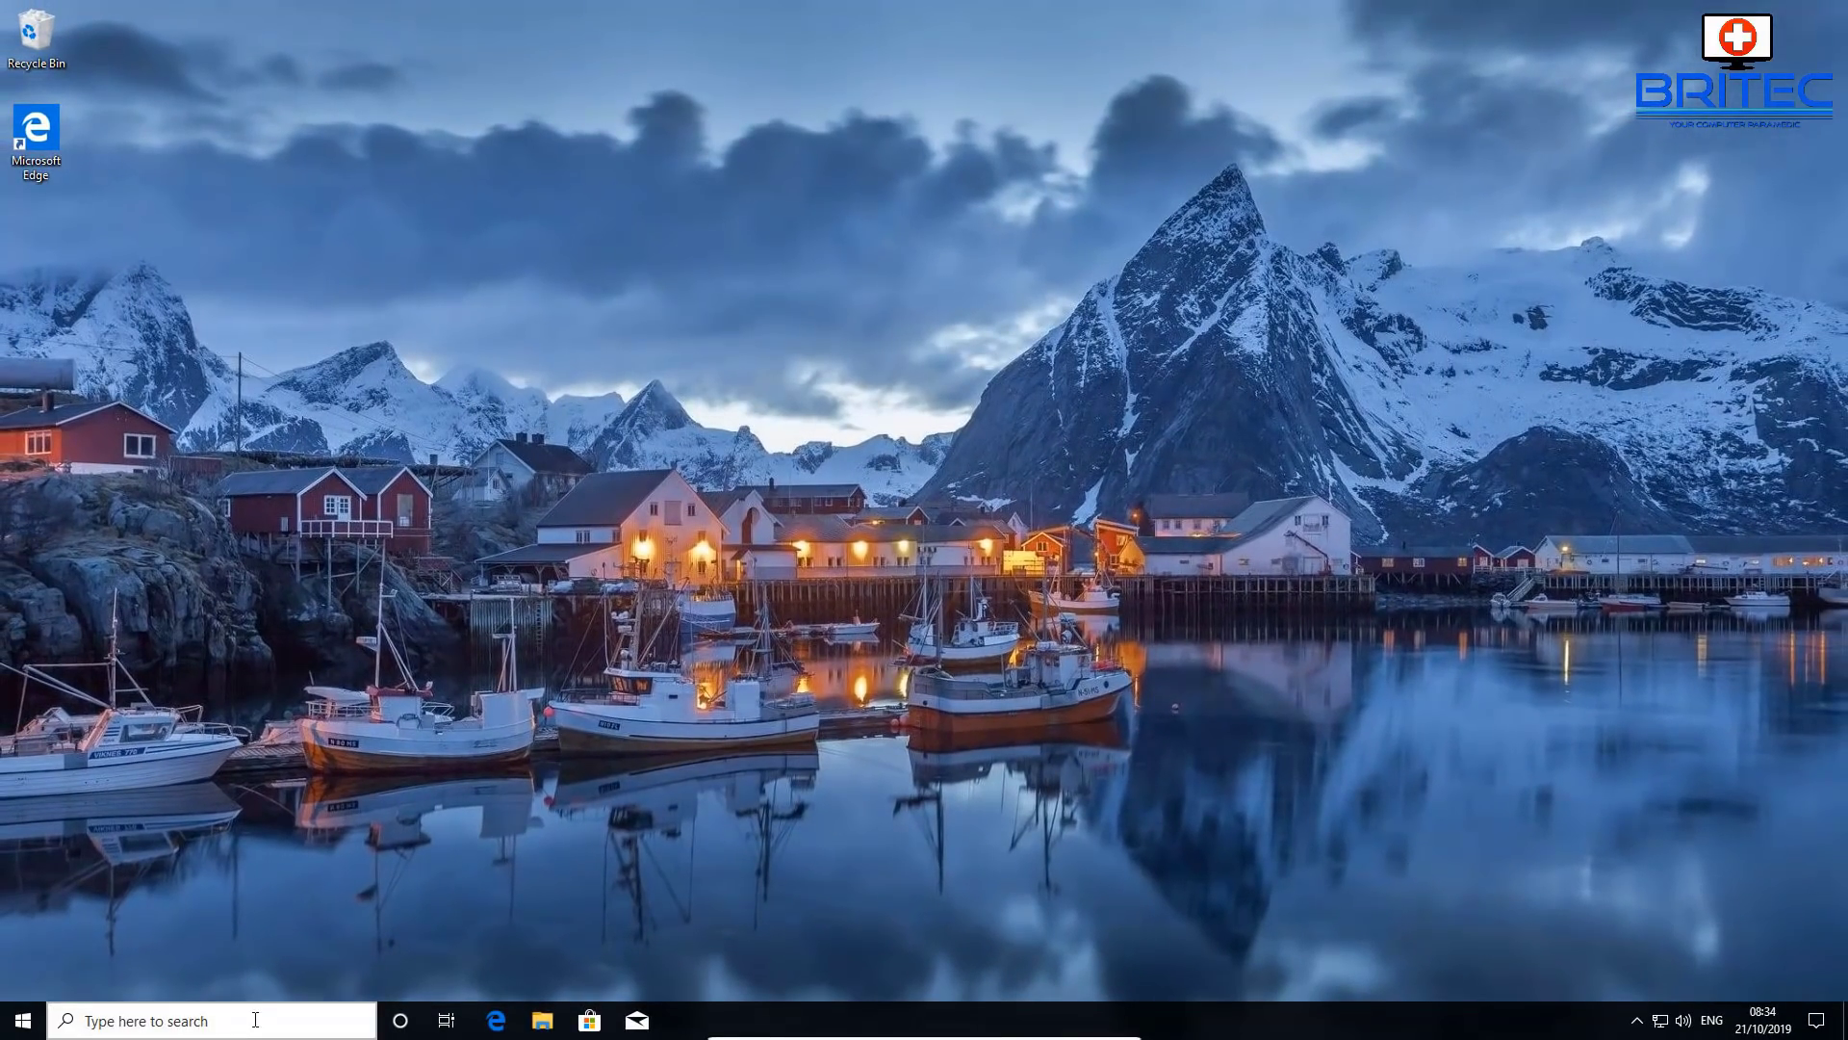
- Search for 'control panel' from the taskbar and open Control Panel
{"action": "left_click", "coordinate": [93, 1030]}
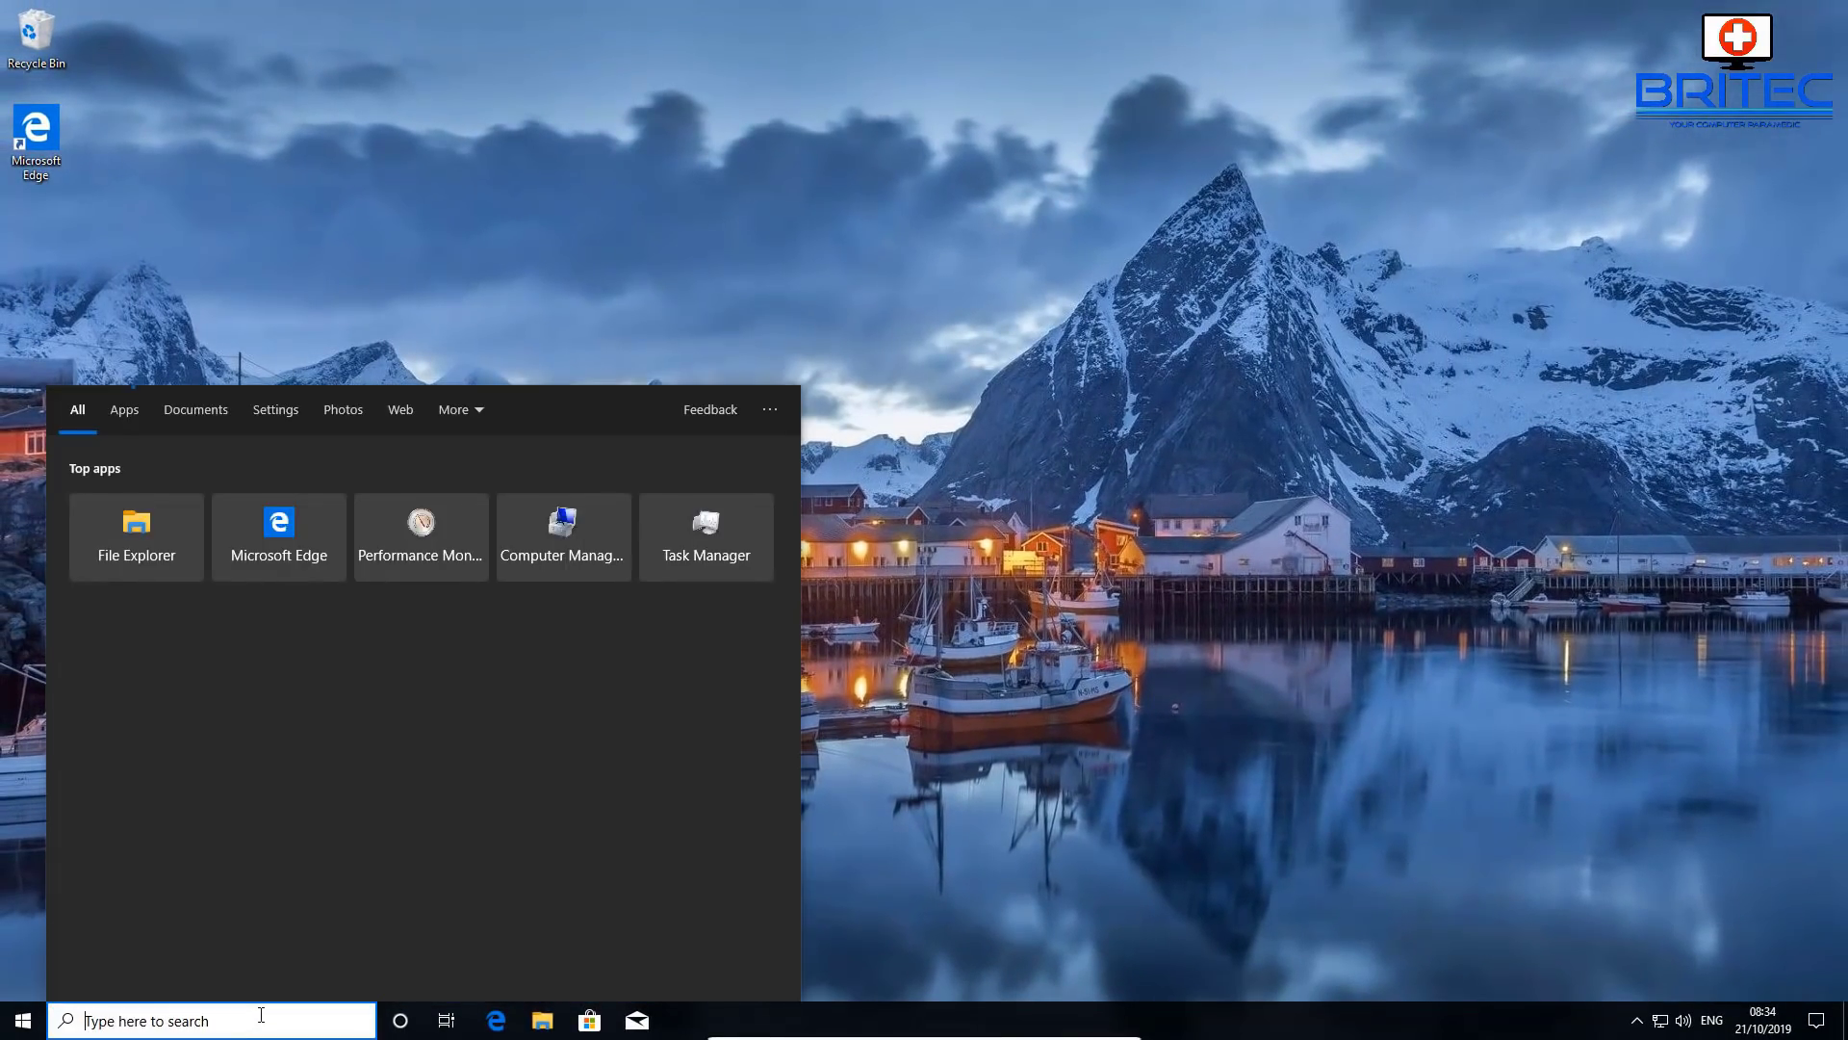
{"action": "type", "text": "co"}
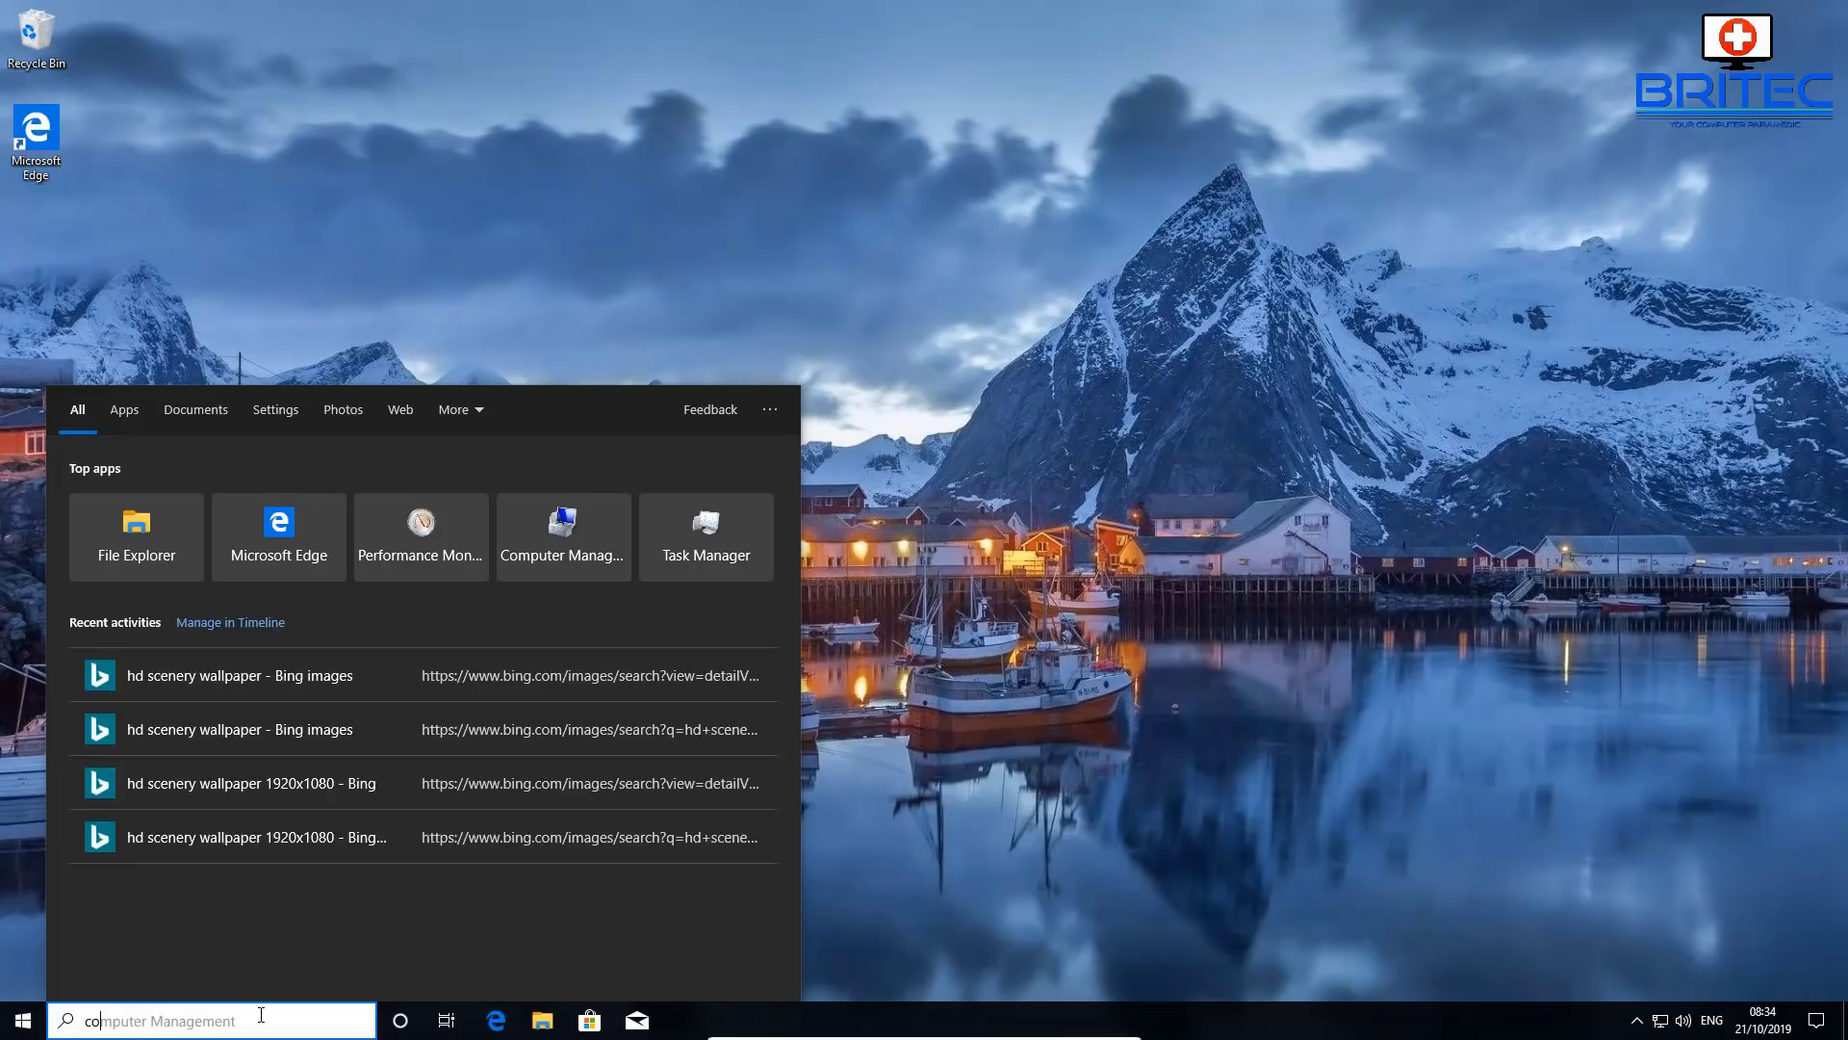
{"action": "type", "text": "ntrol panel"}
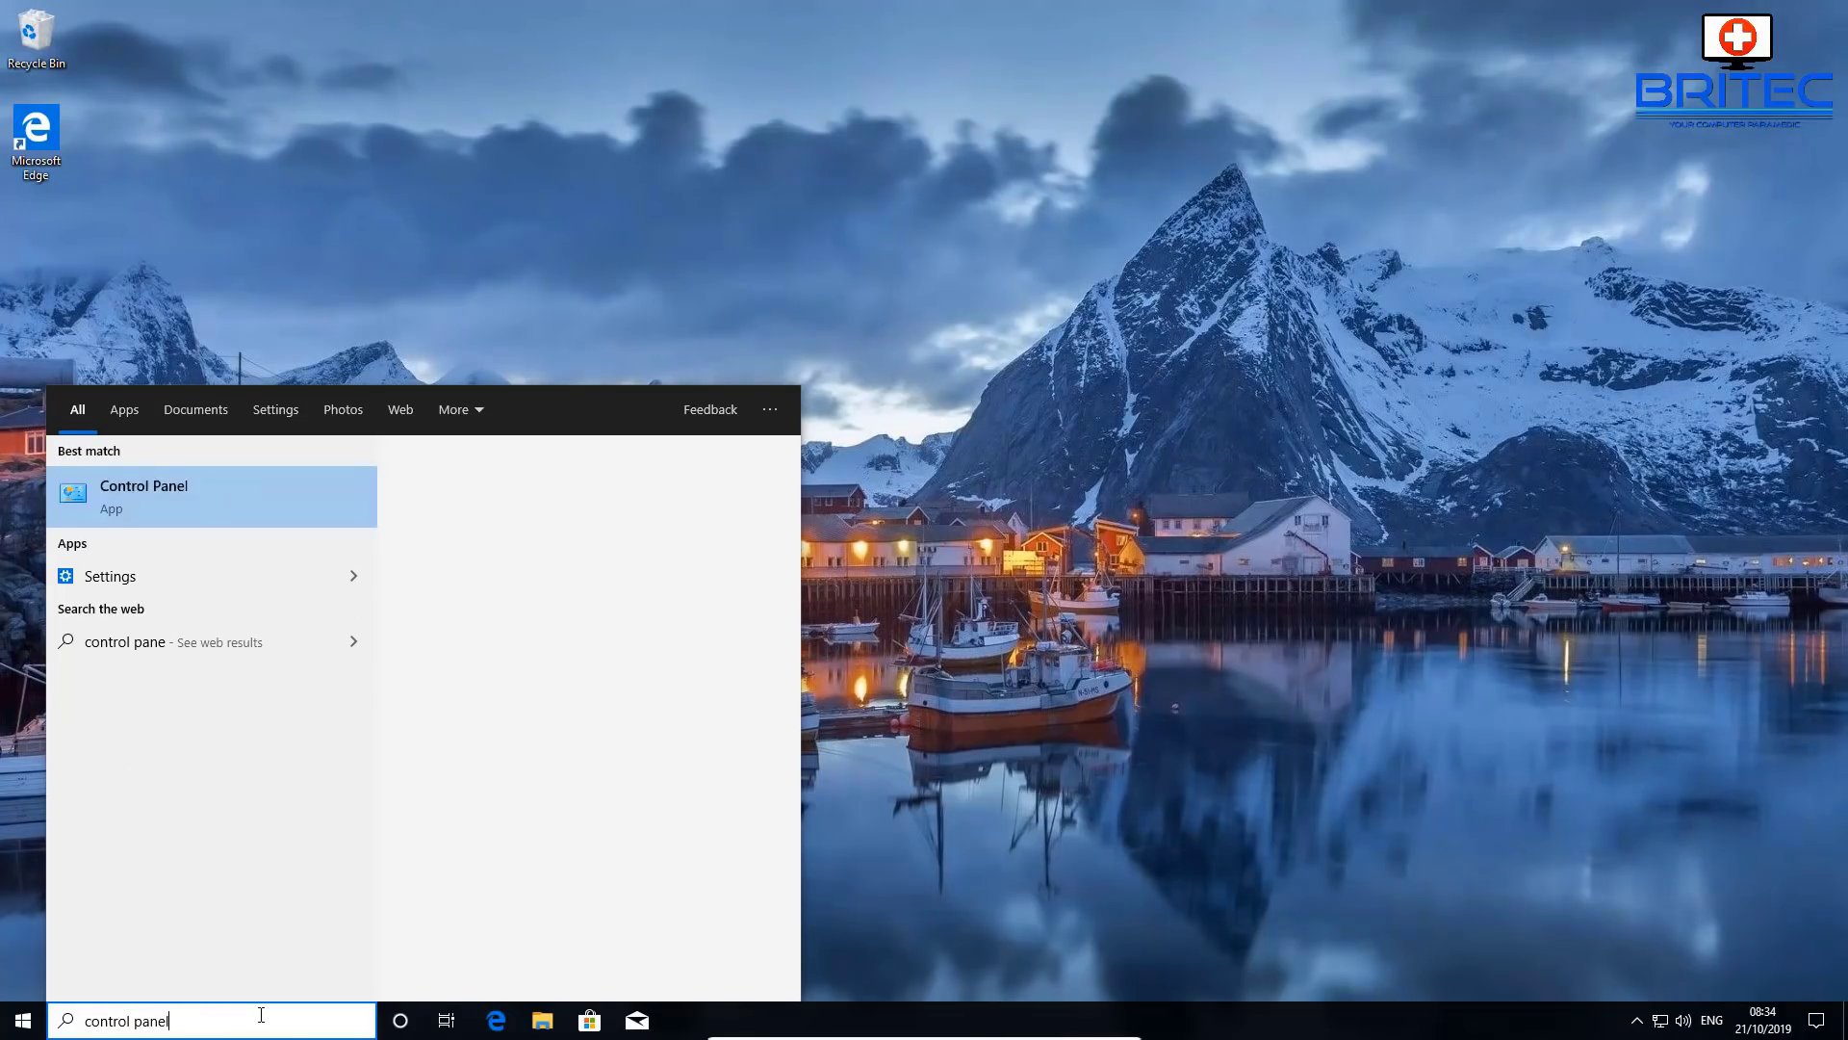
{"action": "left_click", "coordinate": [206, 491]}
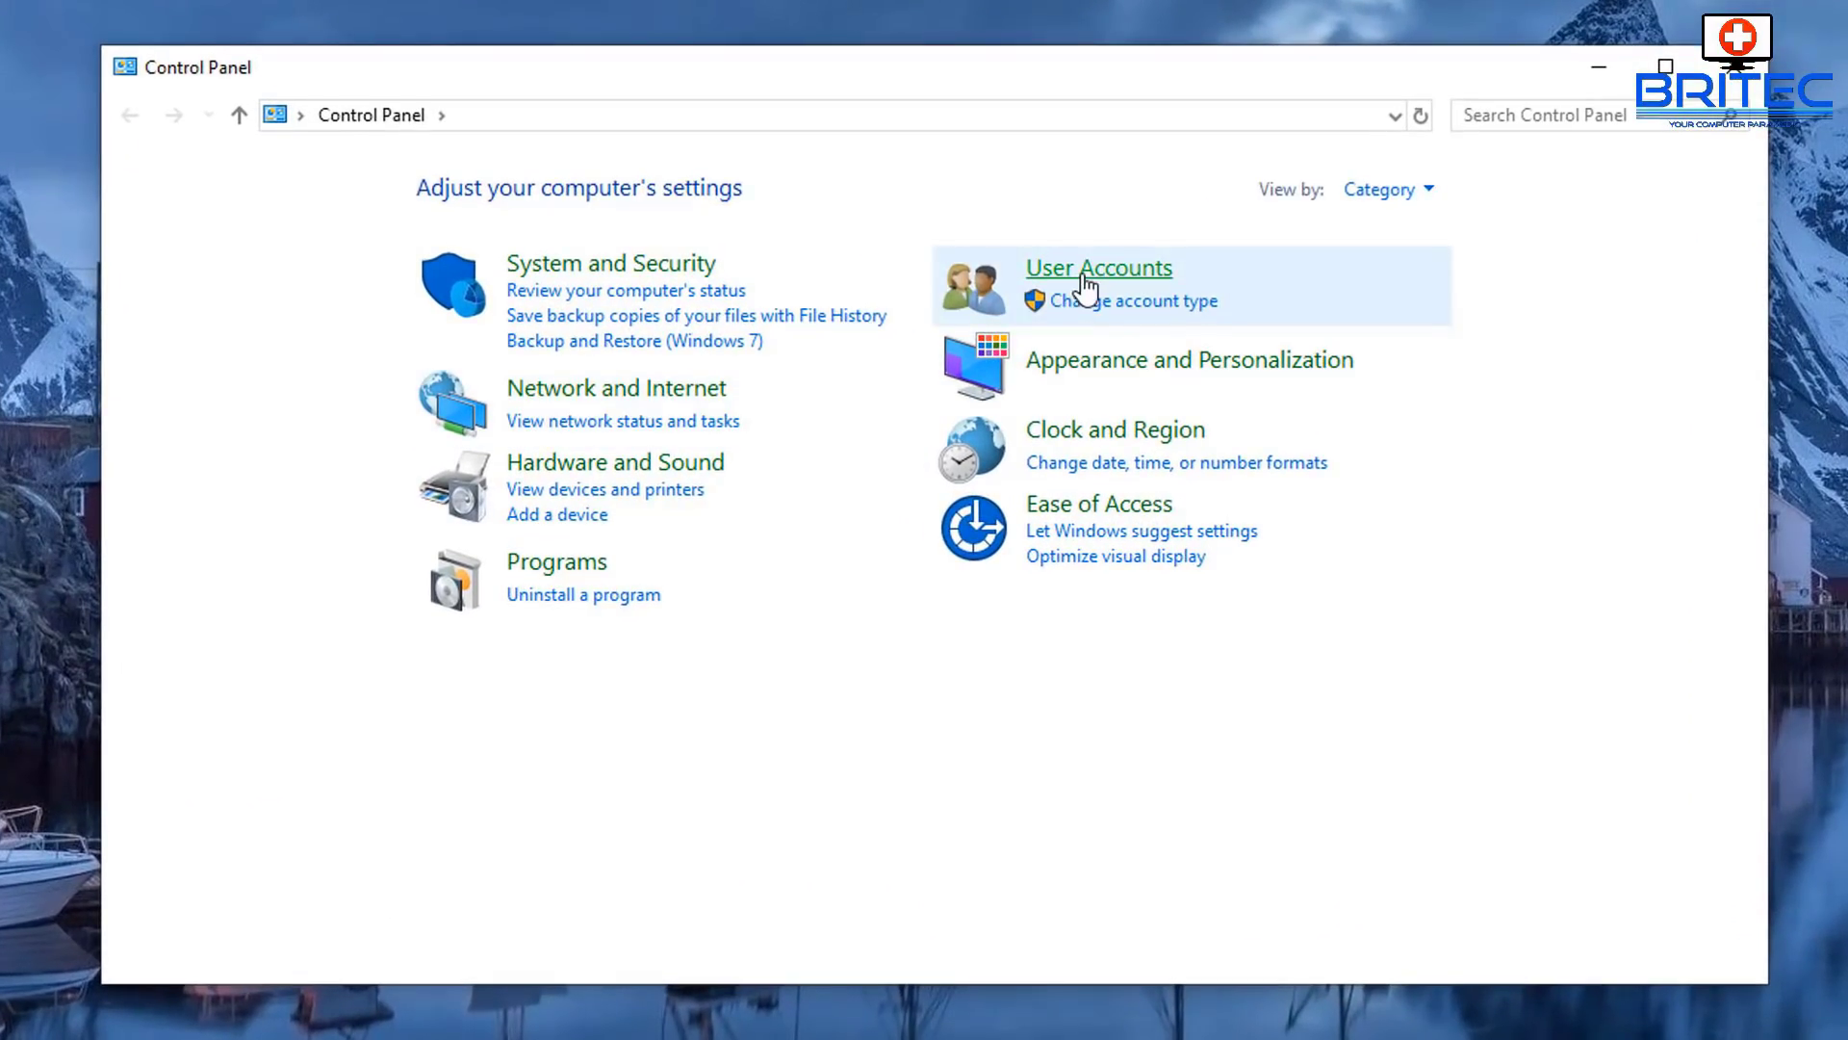
{"action": "left_click", "coordinate": [1069, 304]}
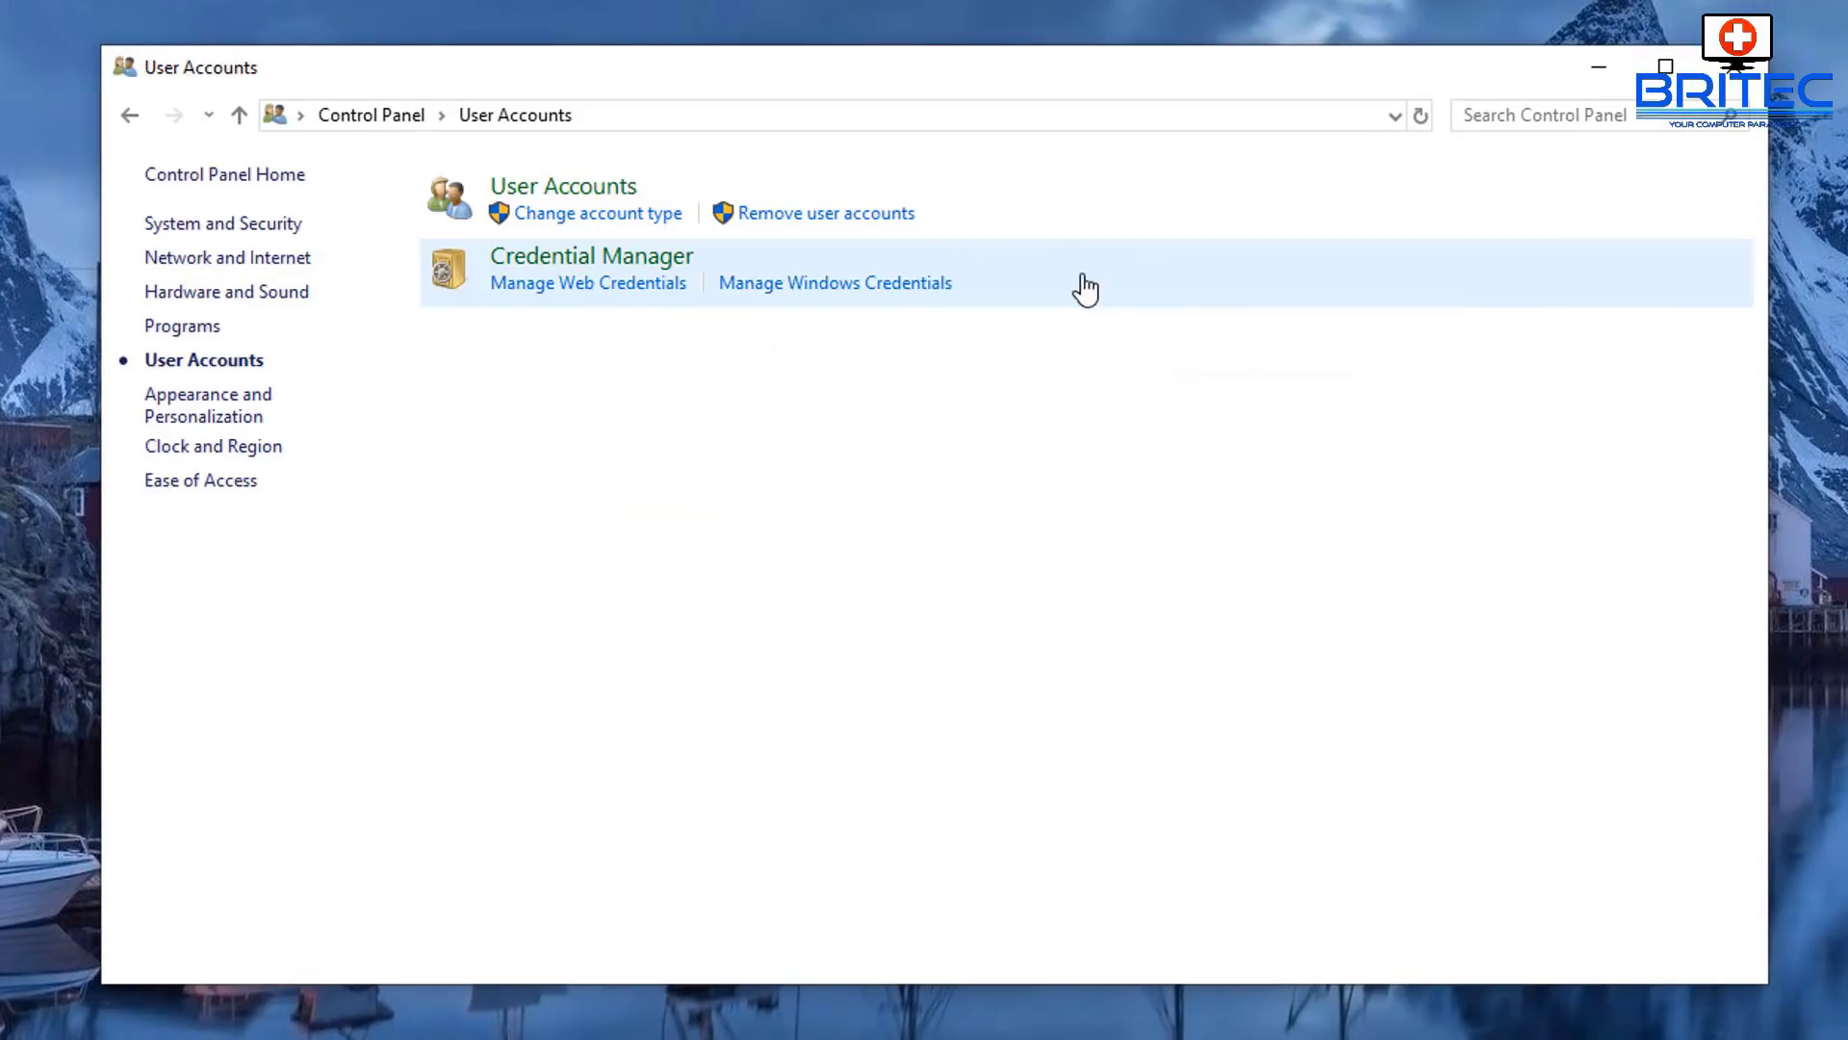
{"action": "left_click", "coordinate": [568, 187]}
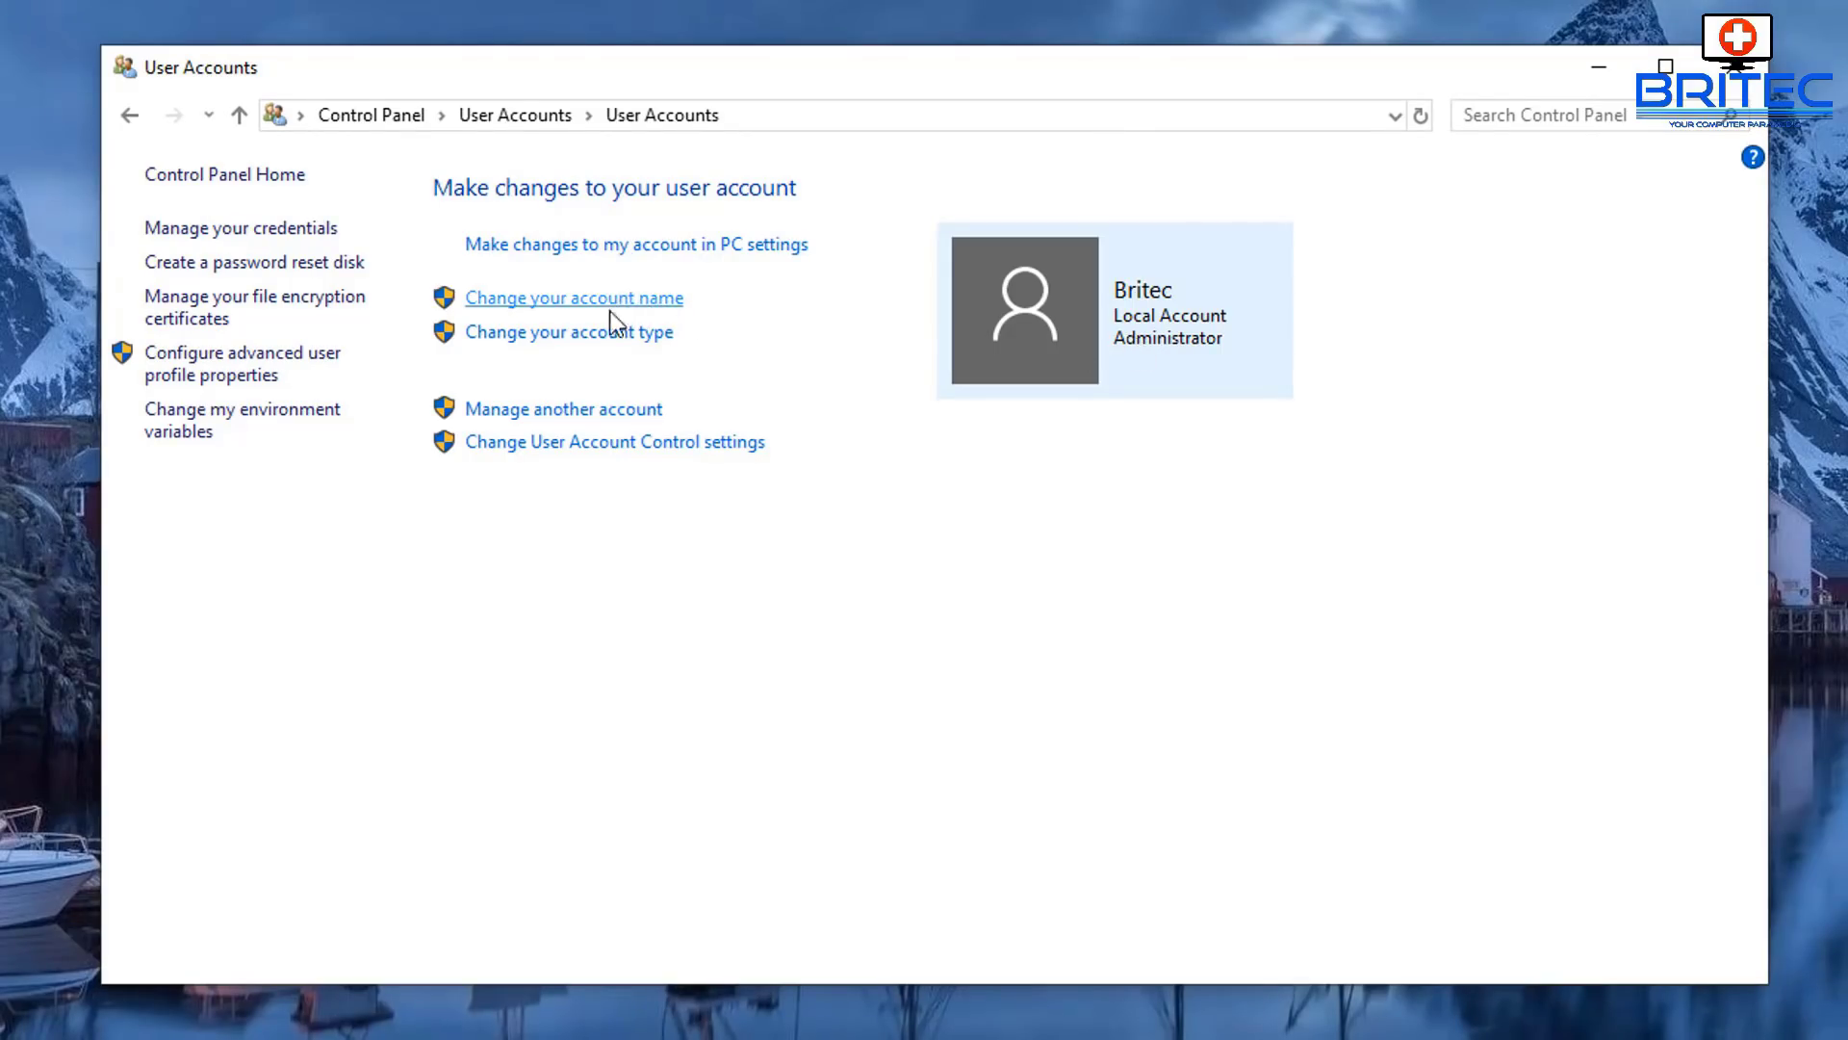
{"action": "left_click", "coordinate": [561, 412]}
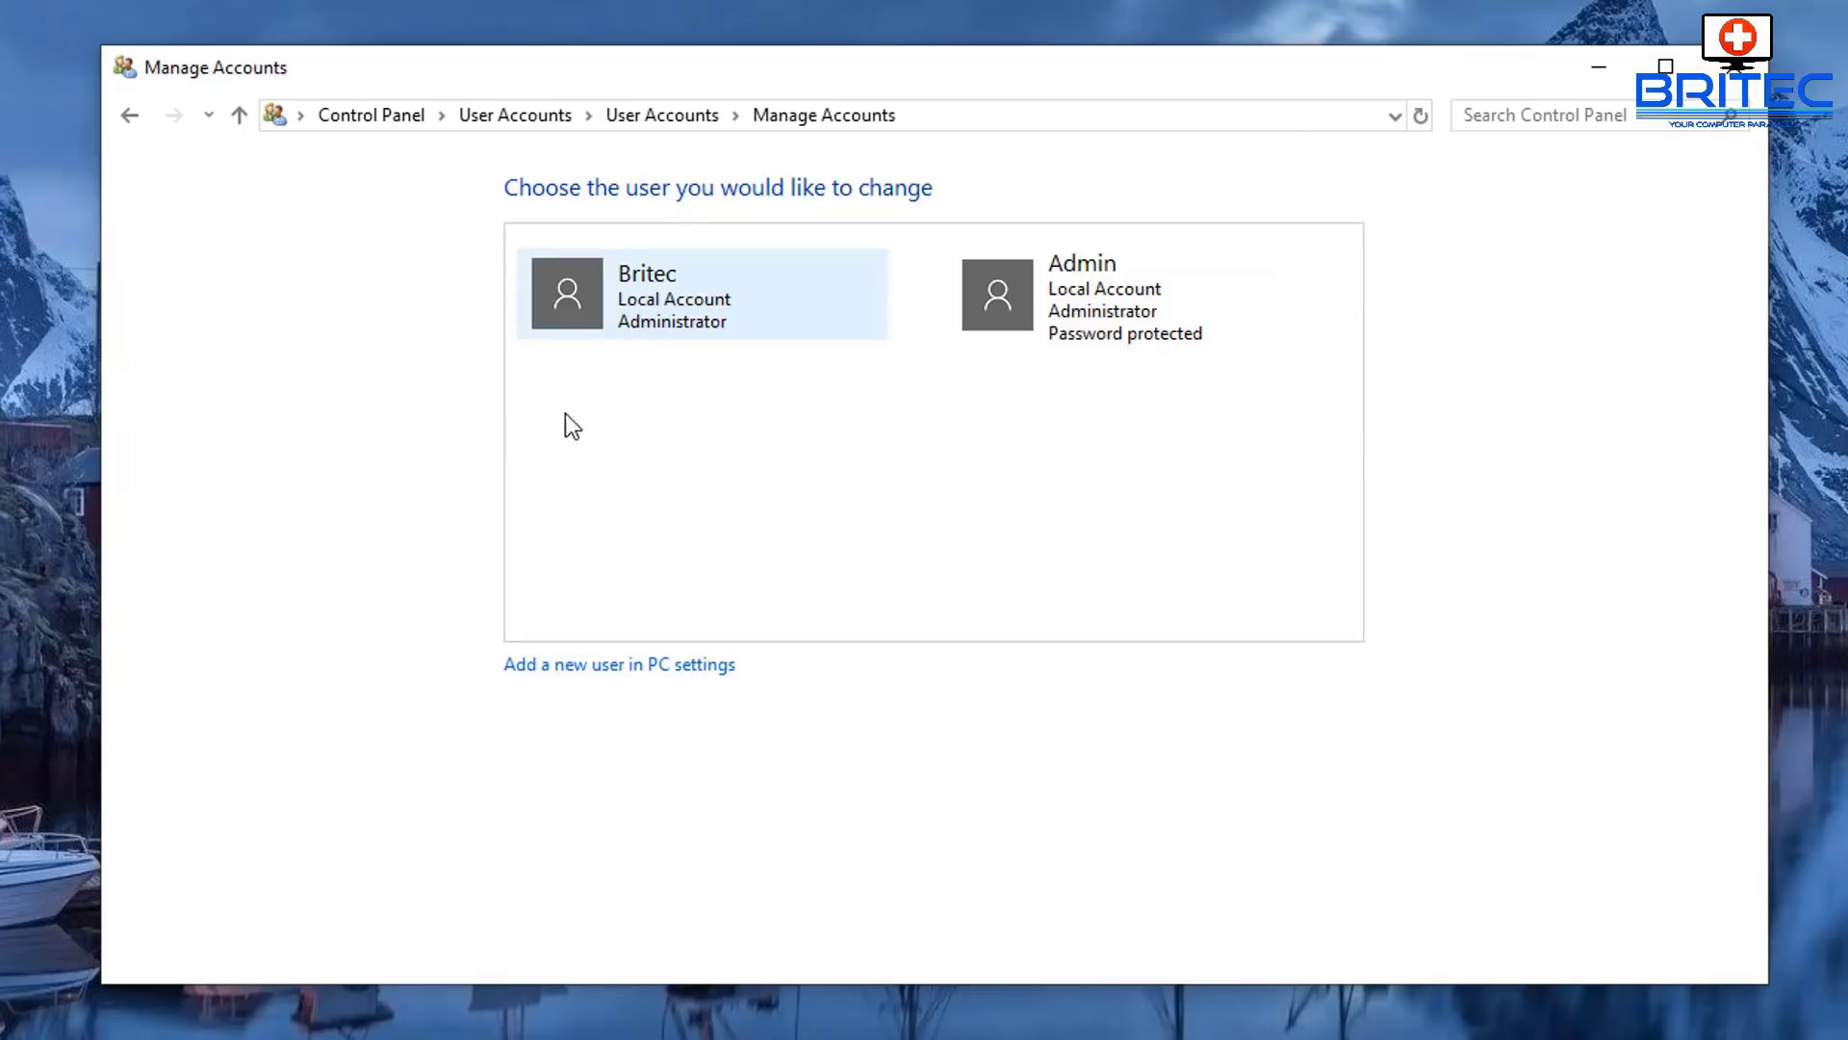
{"action": "left_click", "coordinate": [638, 316]}
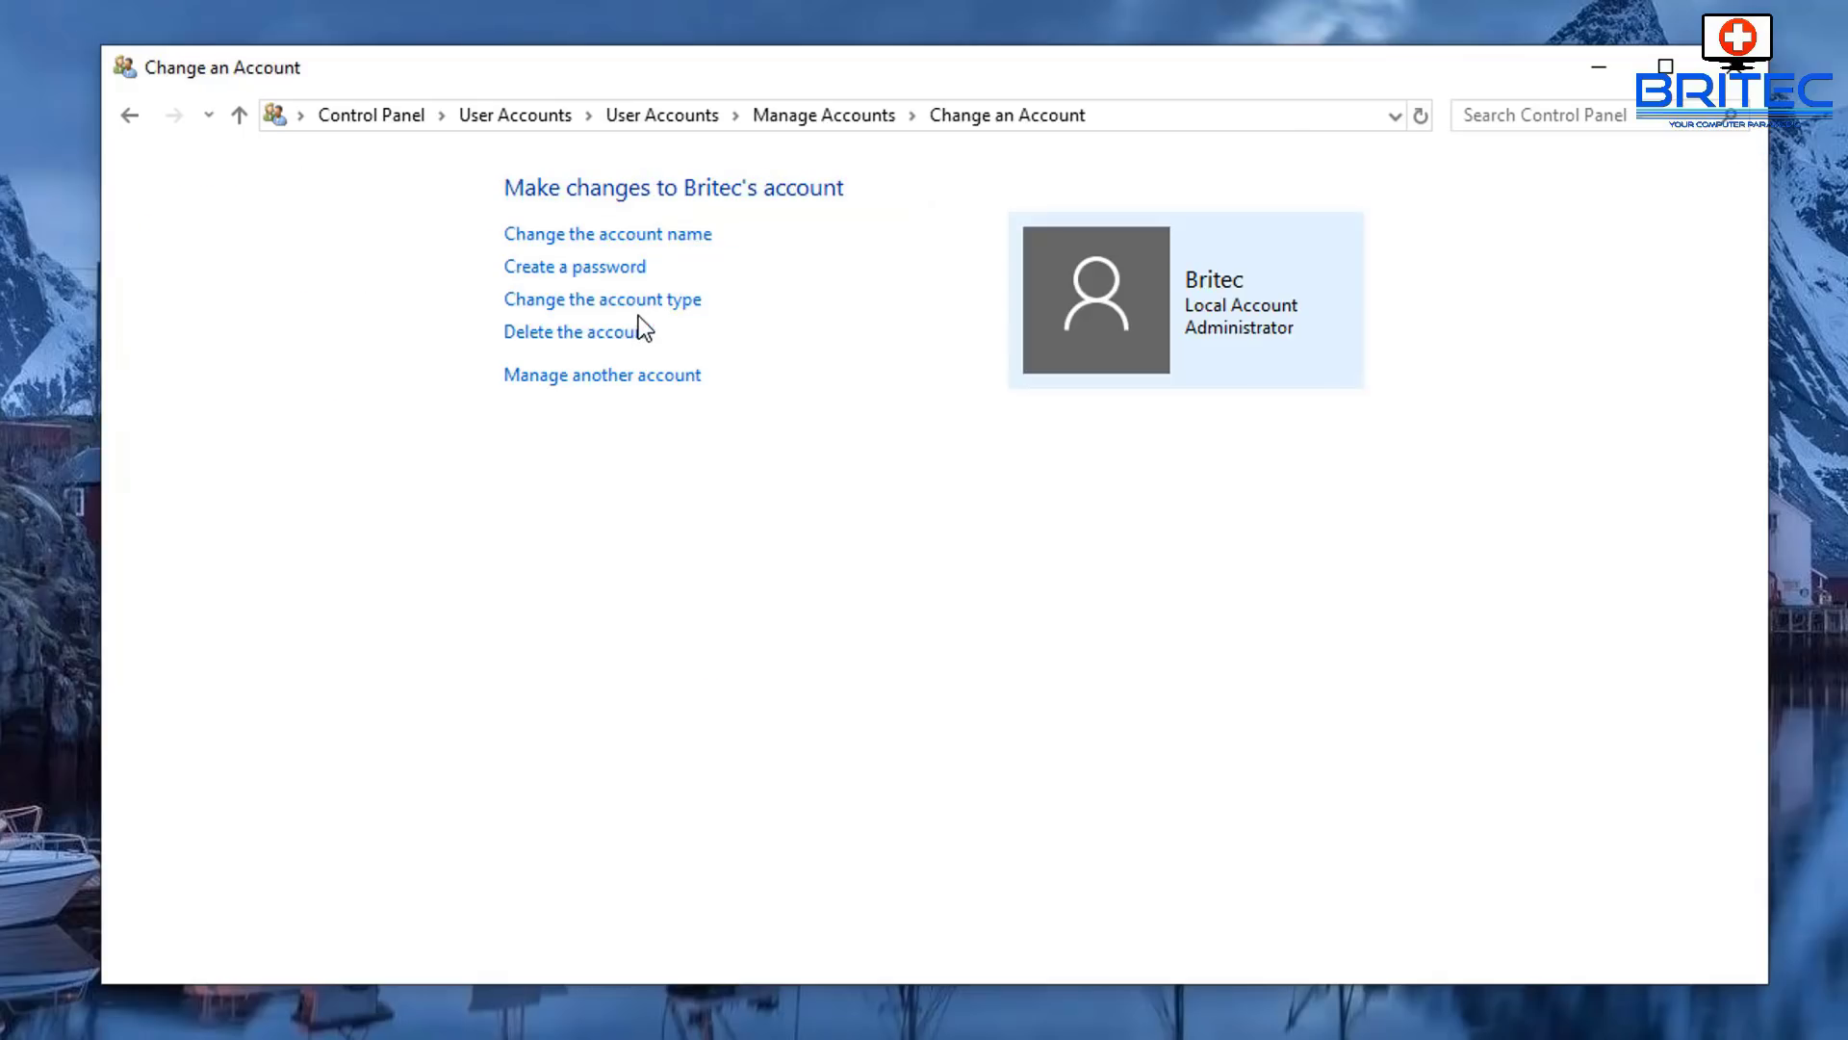
{"action": "left_click", "coordinate": [588, 303]}
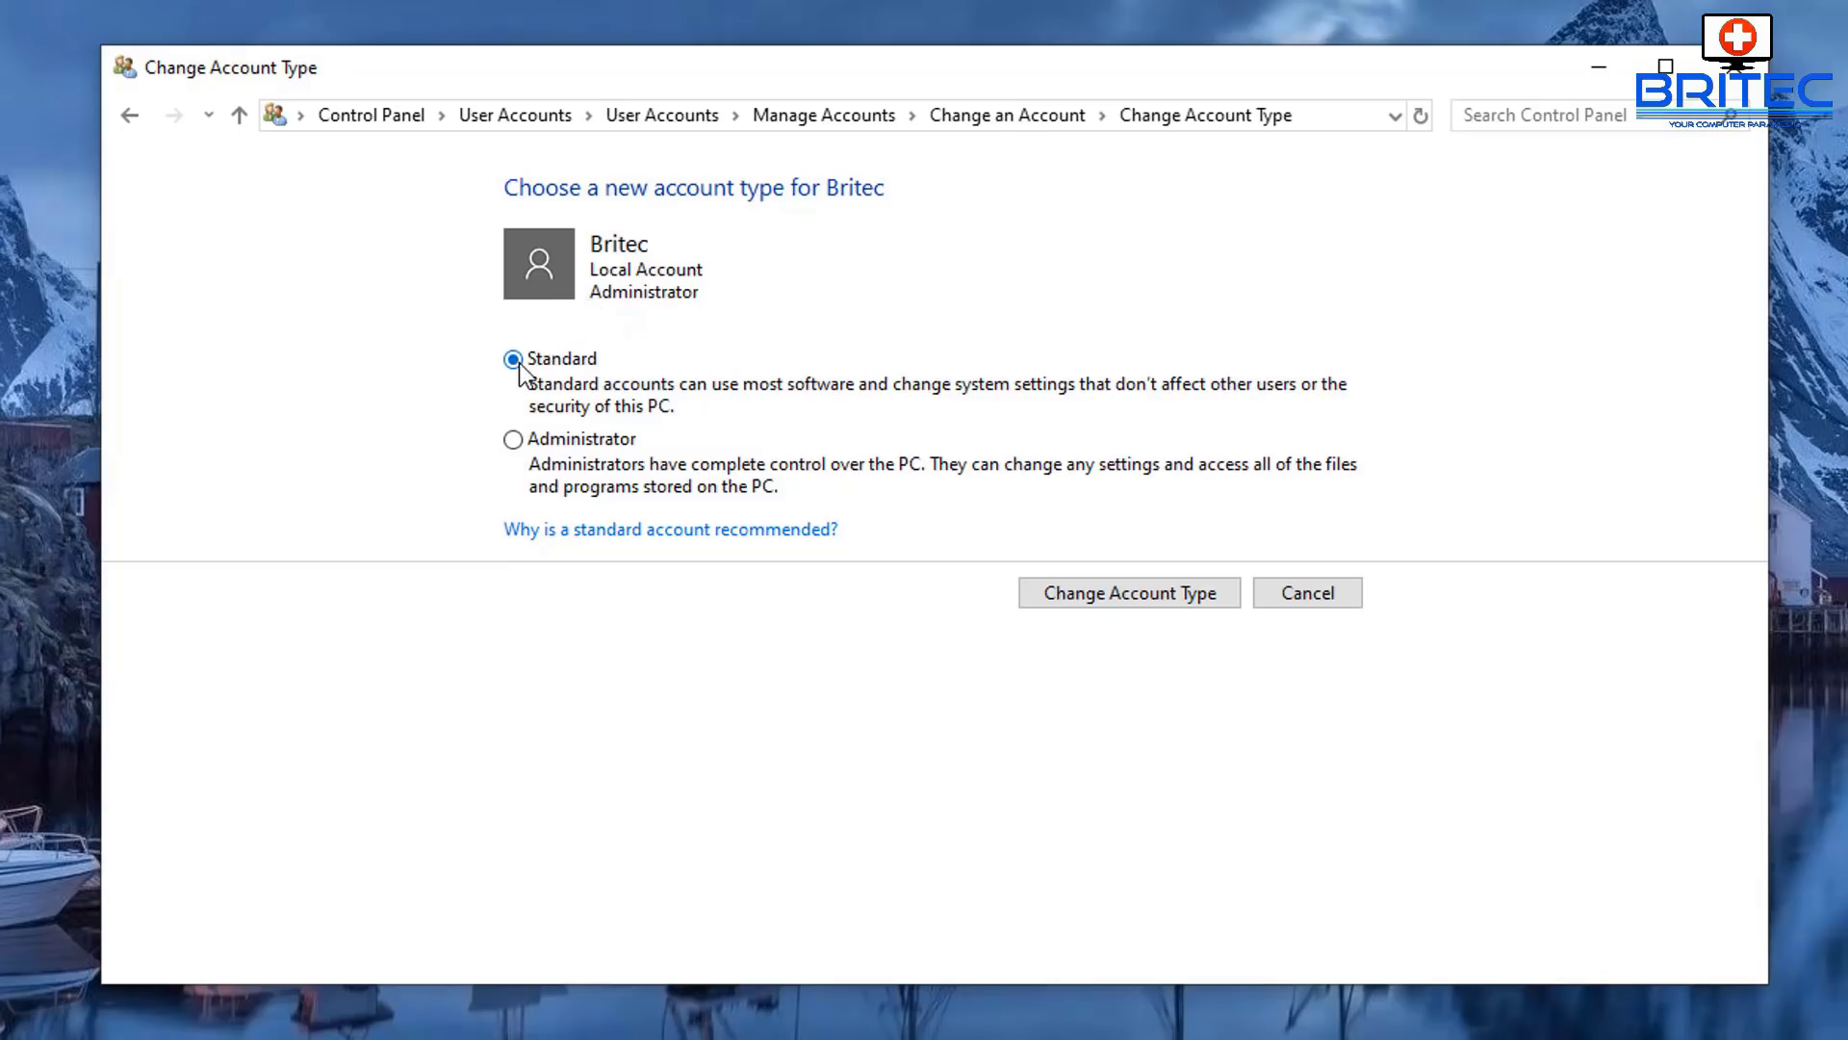
{"action": "left_click", "coordinate": [515, 440]}
{"action": "left_click", "coordinate": [513, 359]}
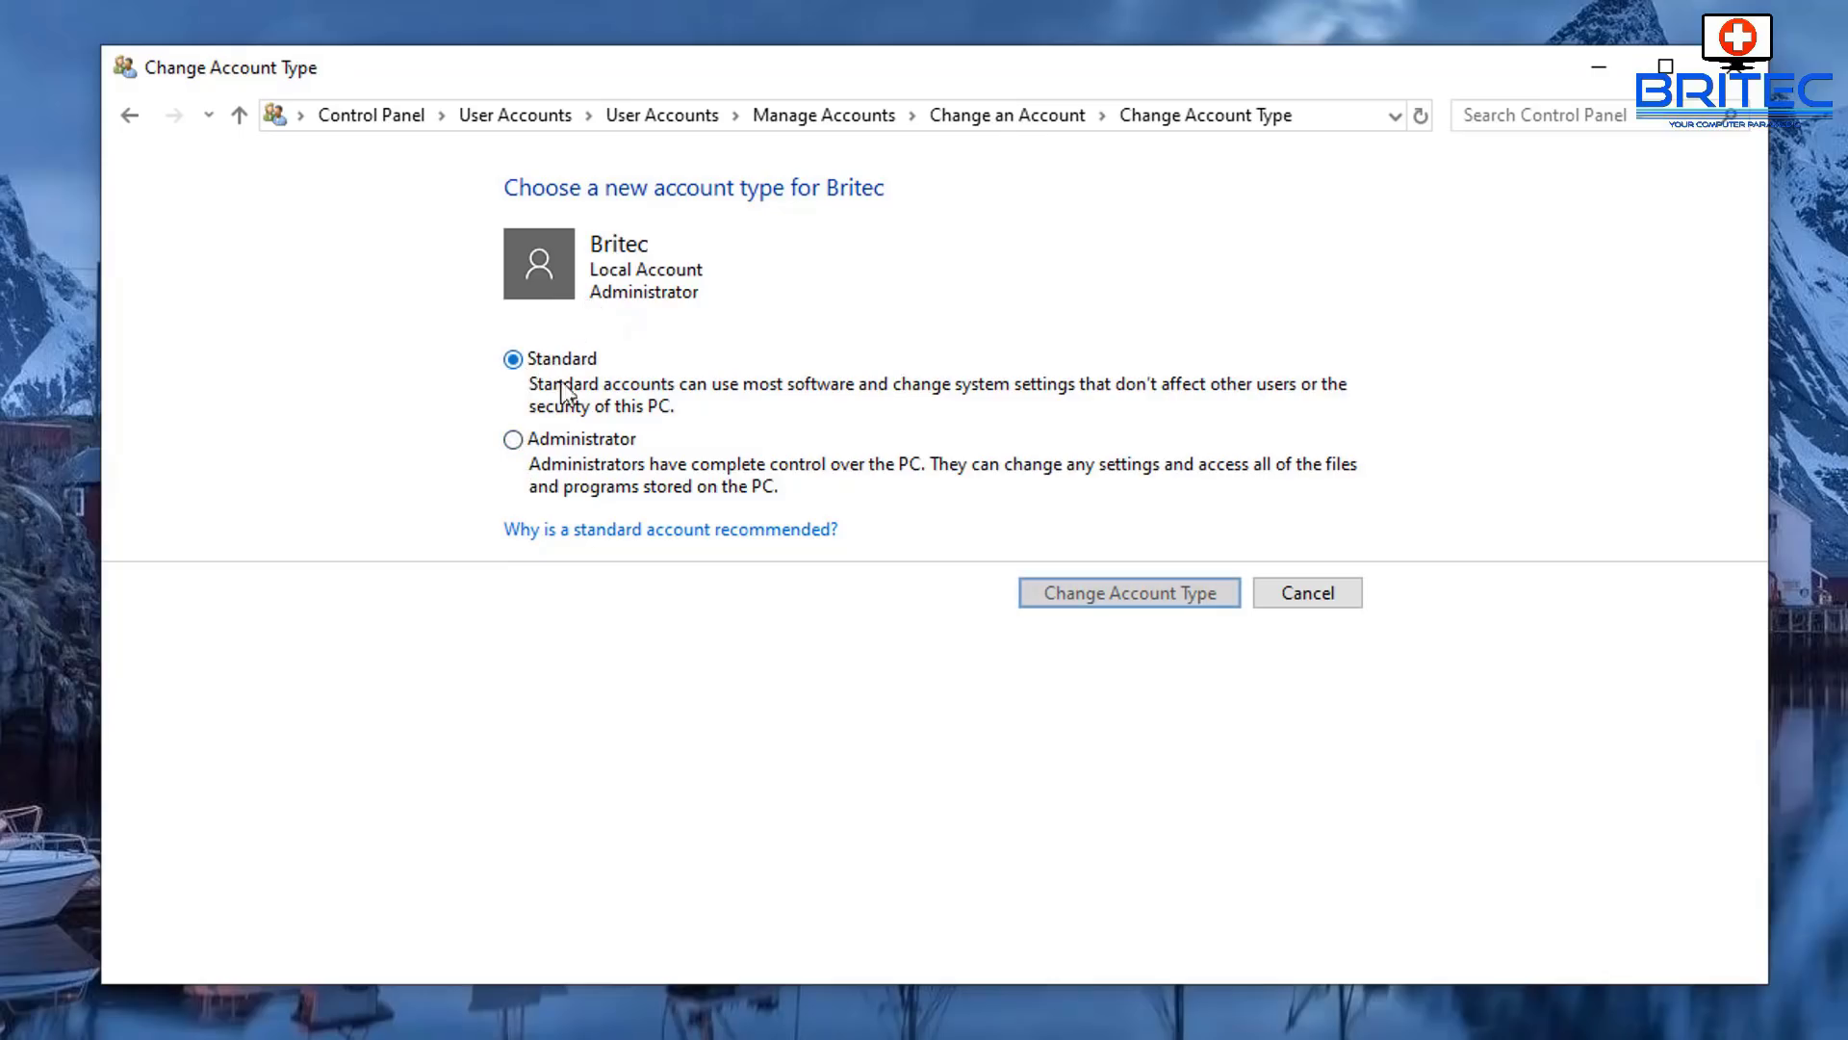
{"action": "left_click", "coordinate": [1092, 601]}
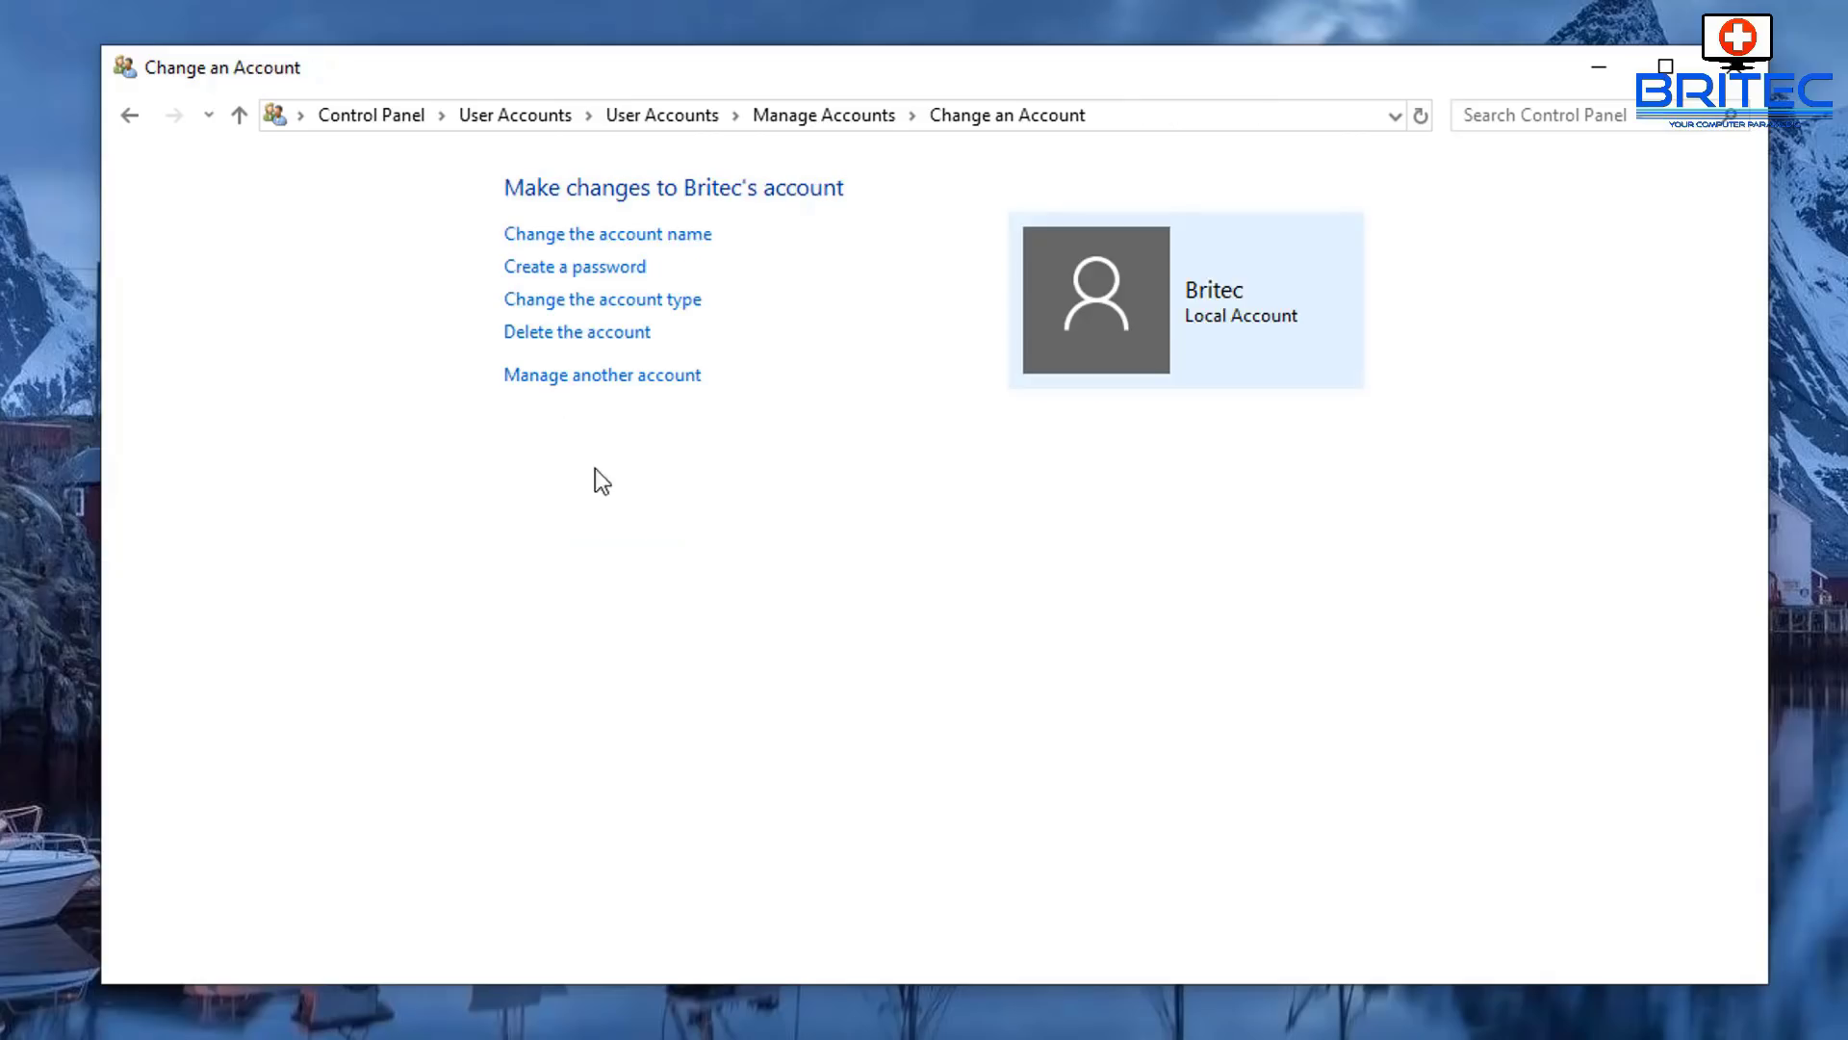
- Check Britec shows Standard and Admin shows Administrator without changes, then close Control Panel
{"action": "left_click", "coordinate": [120, 108]}
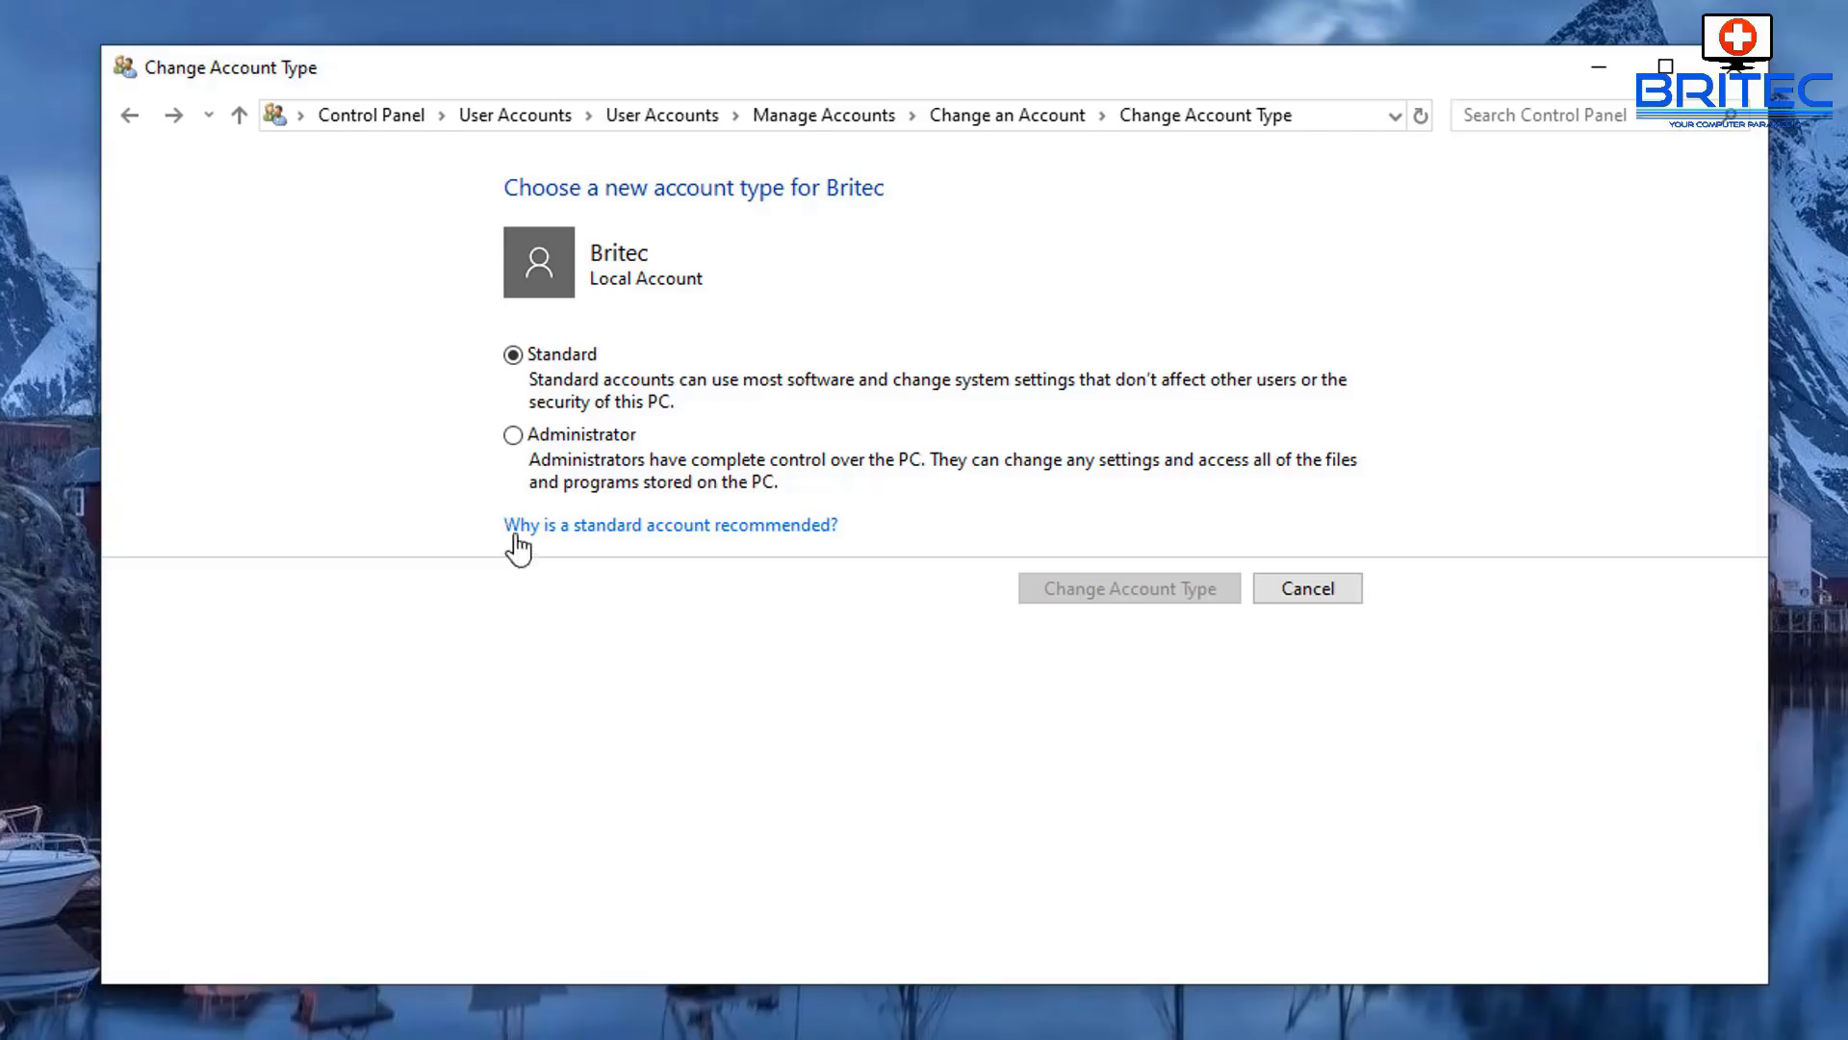
{"action": "left_click", "coordinate": [1290, 591]}
{"action": "left_click", "coordinate": [1280, 588]}
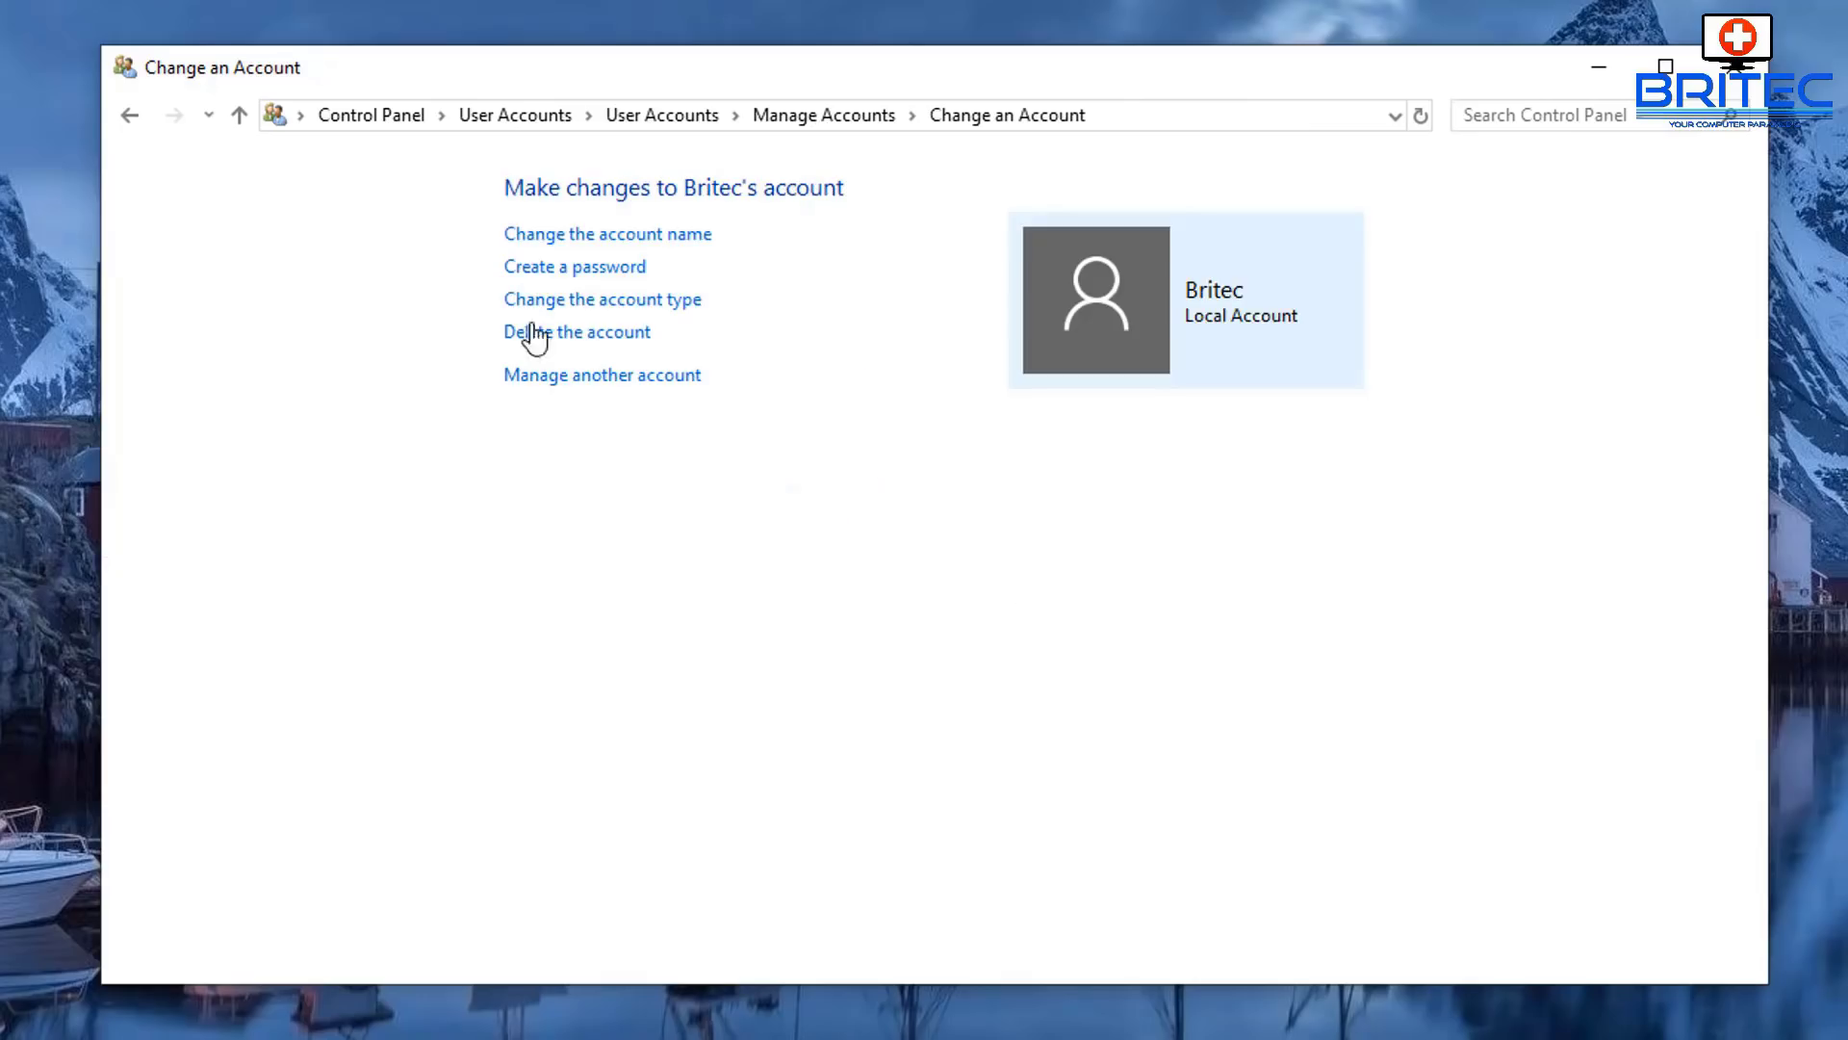
{"action": "left_click", "coordinate": [617, 378]}
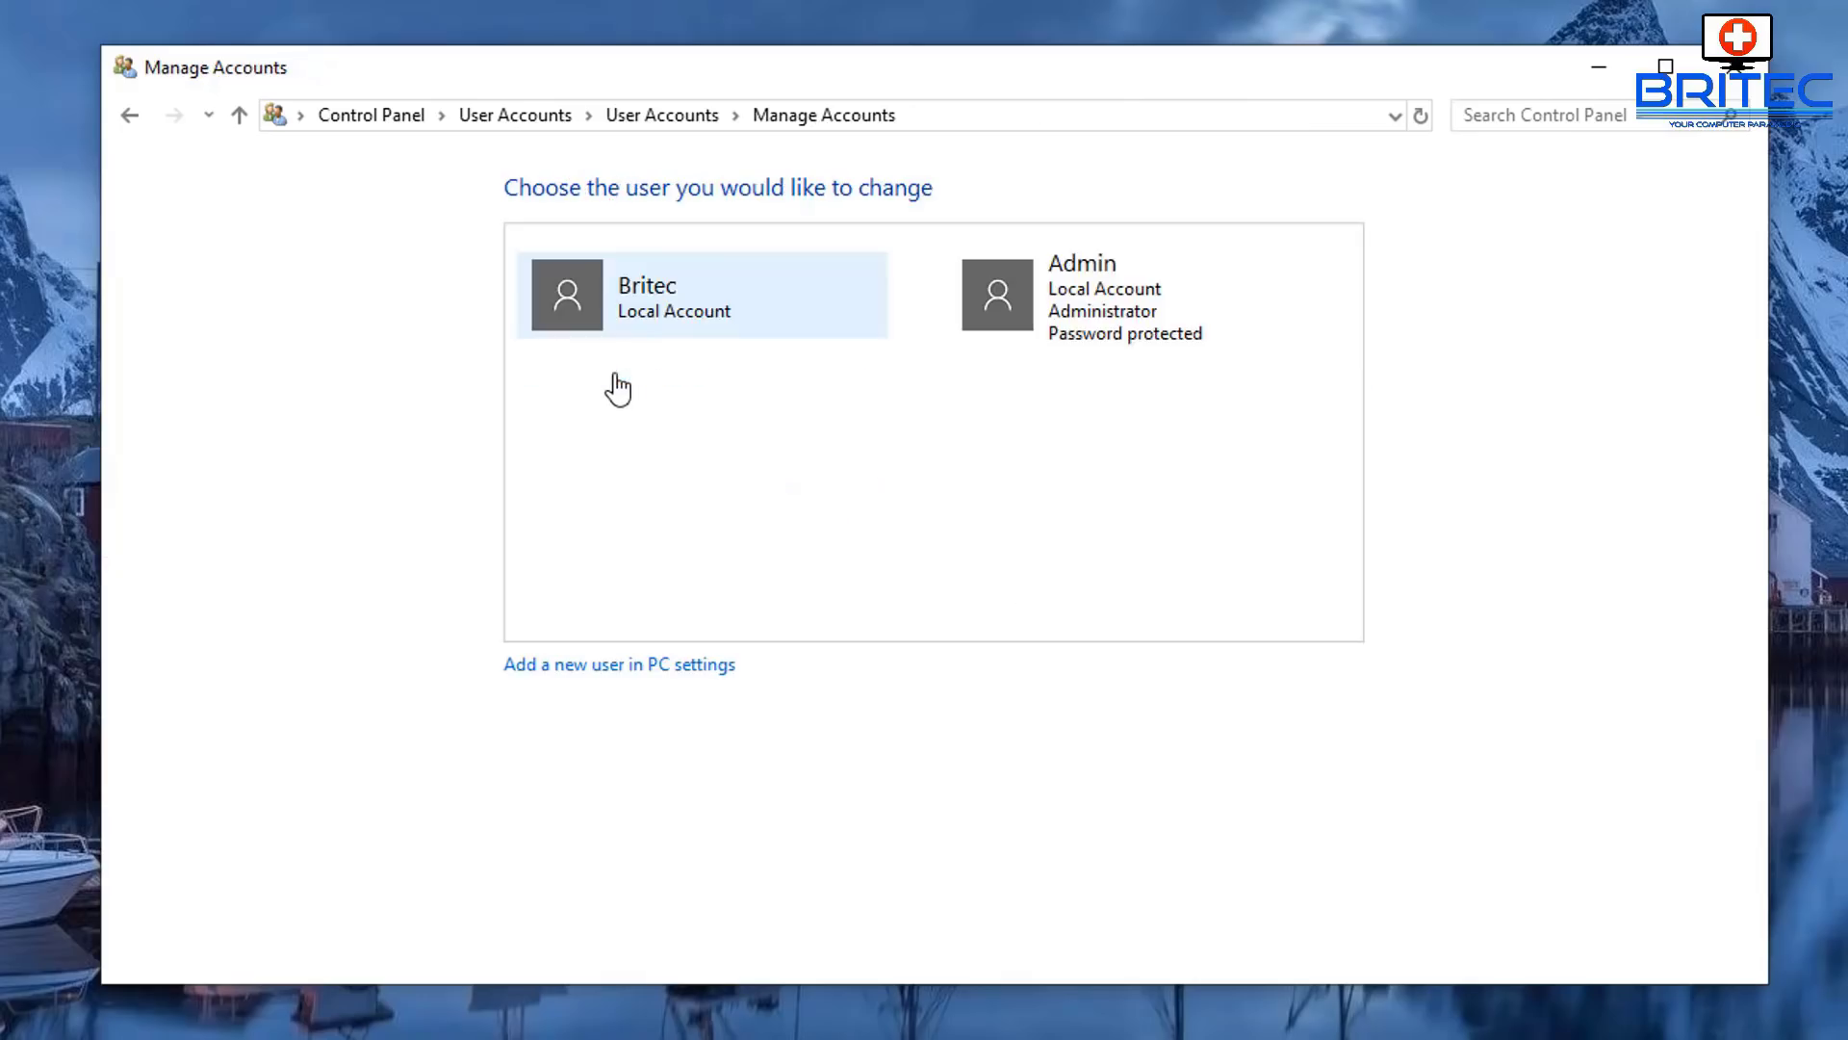
{"action": "left_click", "coordinate": [1069, 303]}
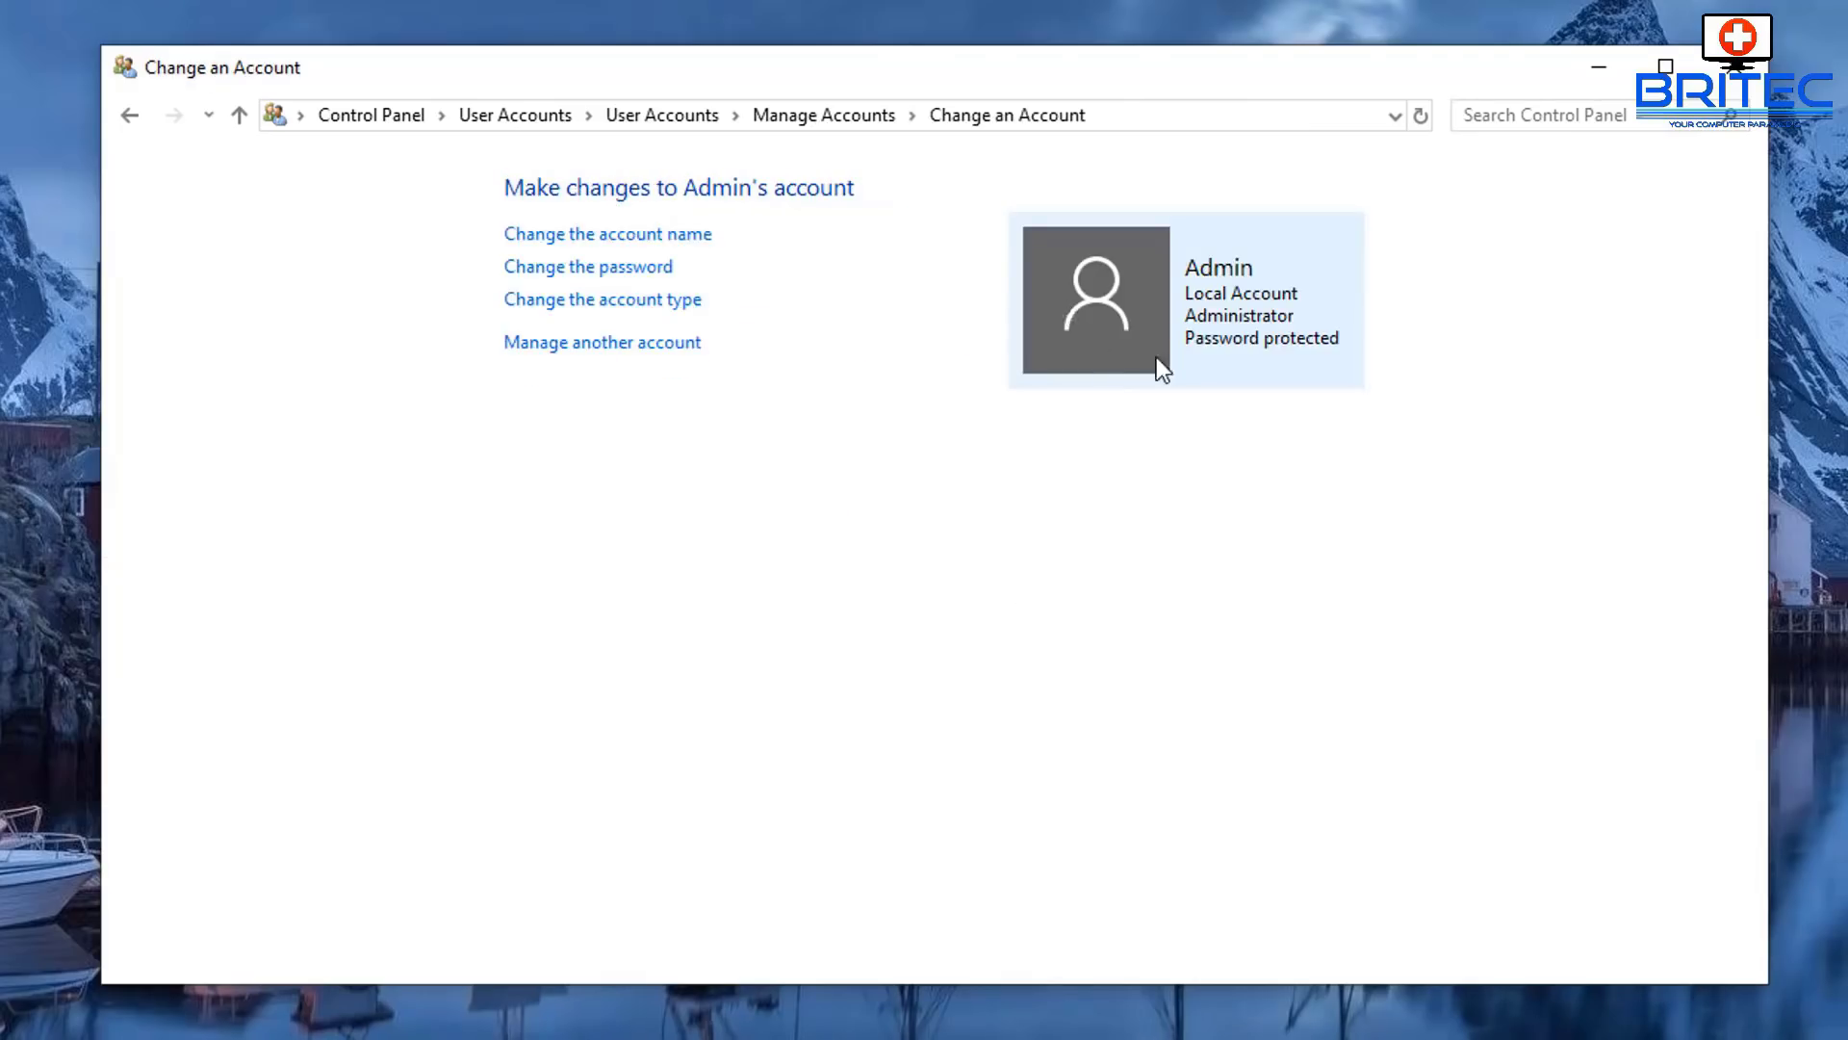
{"action": "left_click", "coordinate": [582, 302]}
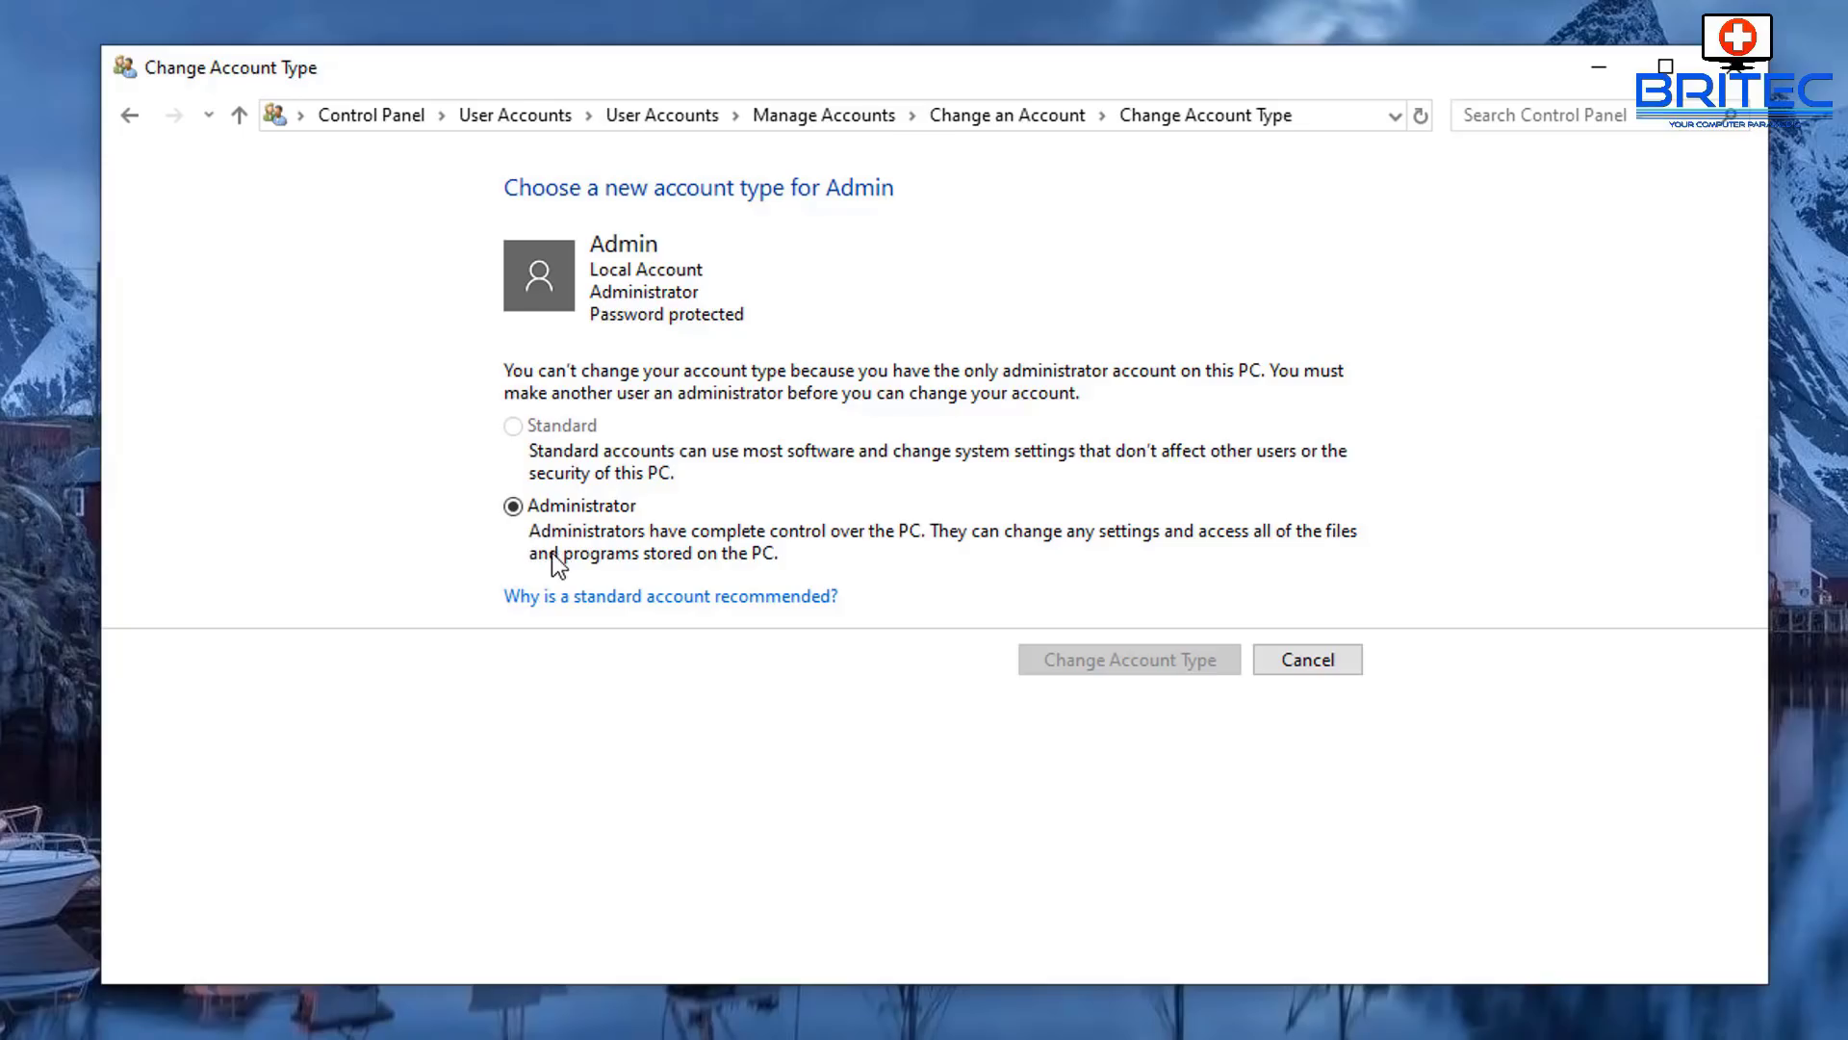
{"action": "left_click", "coordinate": [1298, 659]}
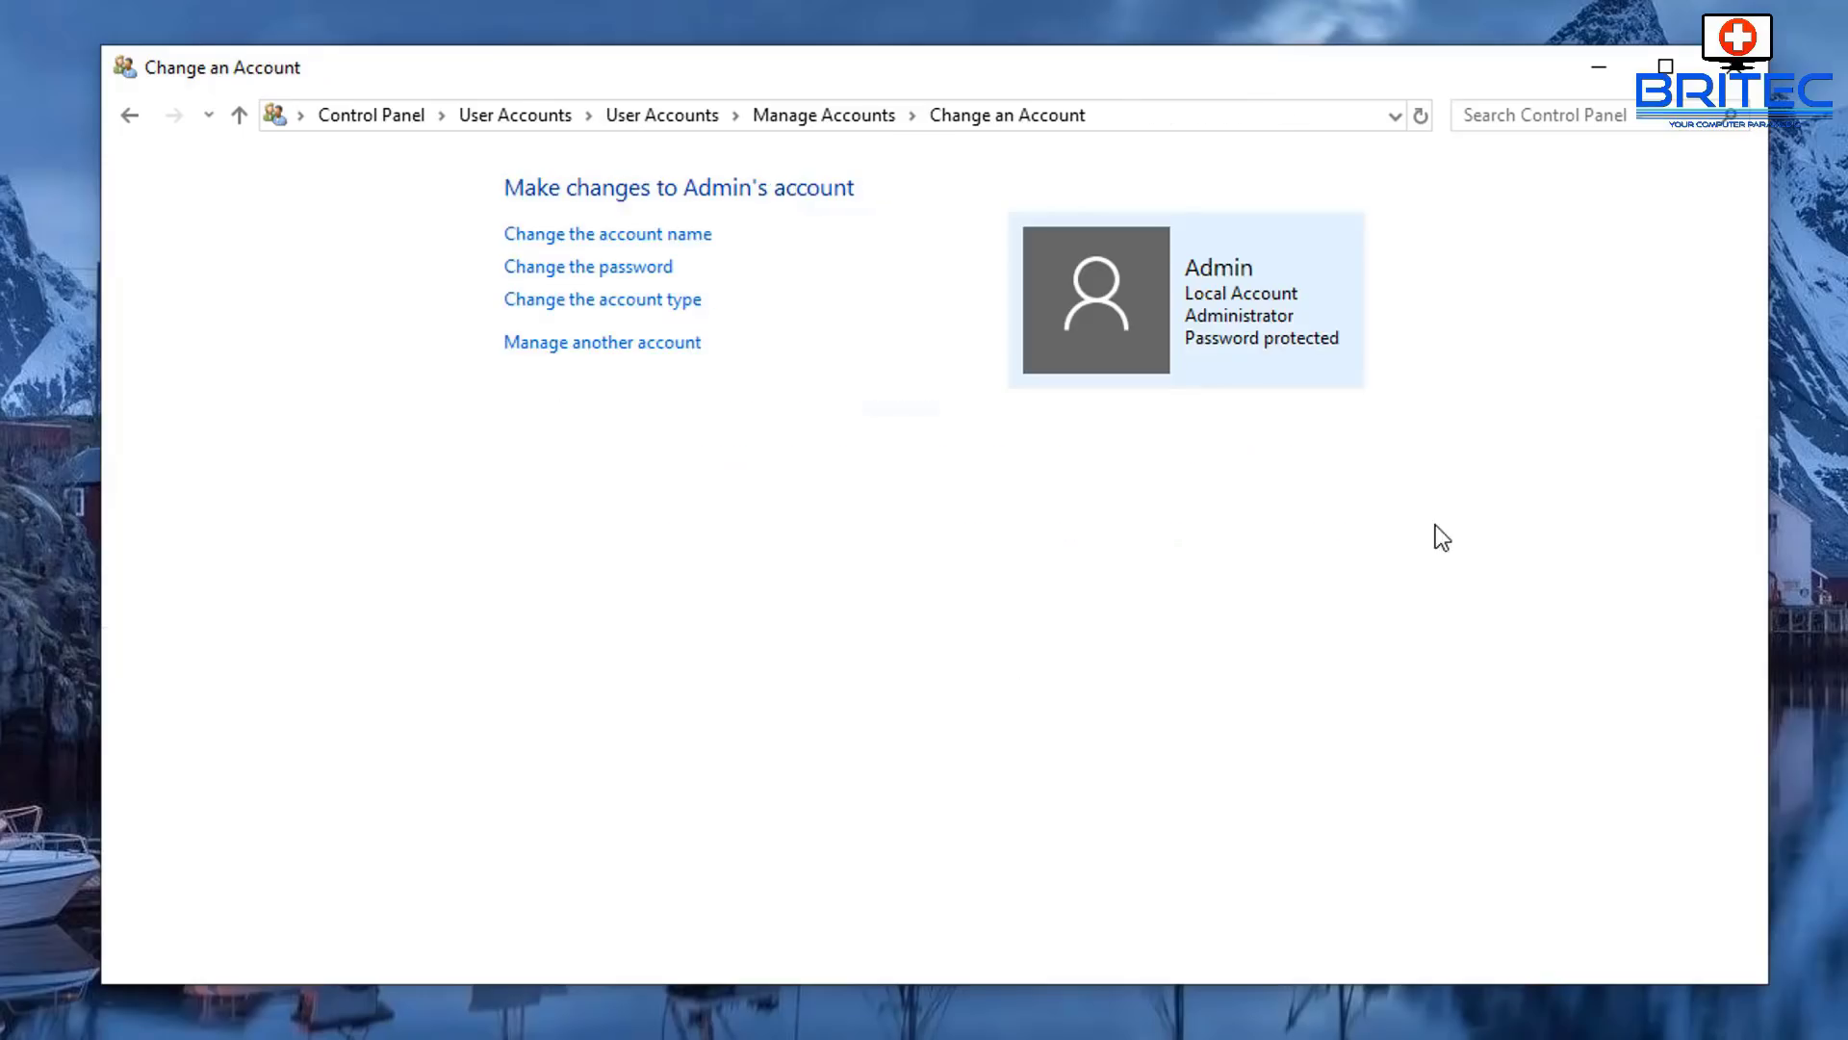
{"action": "left_click", "coordinate": [1732, 90]}
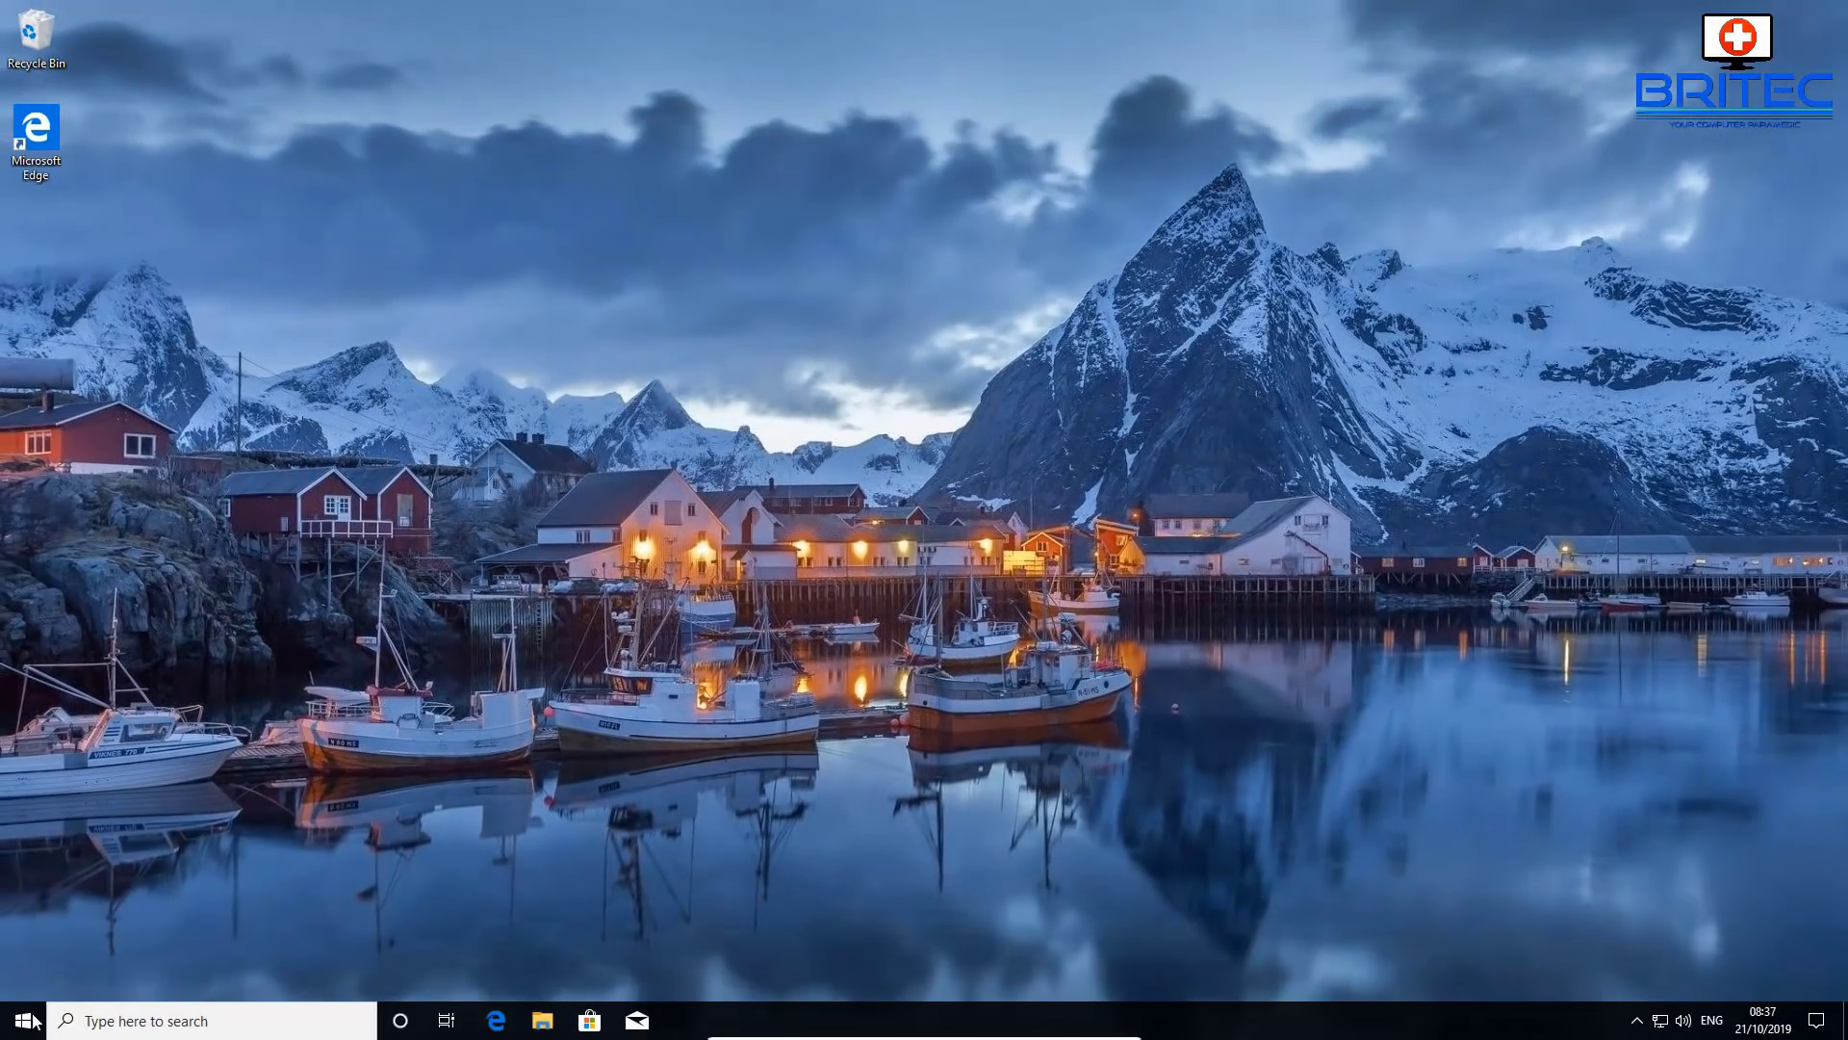
- Switch to the Admin user from the Start menu and sign in with its password
{"action": "left_click", "coordinate": [29, 1020]}
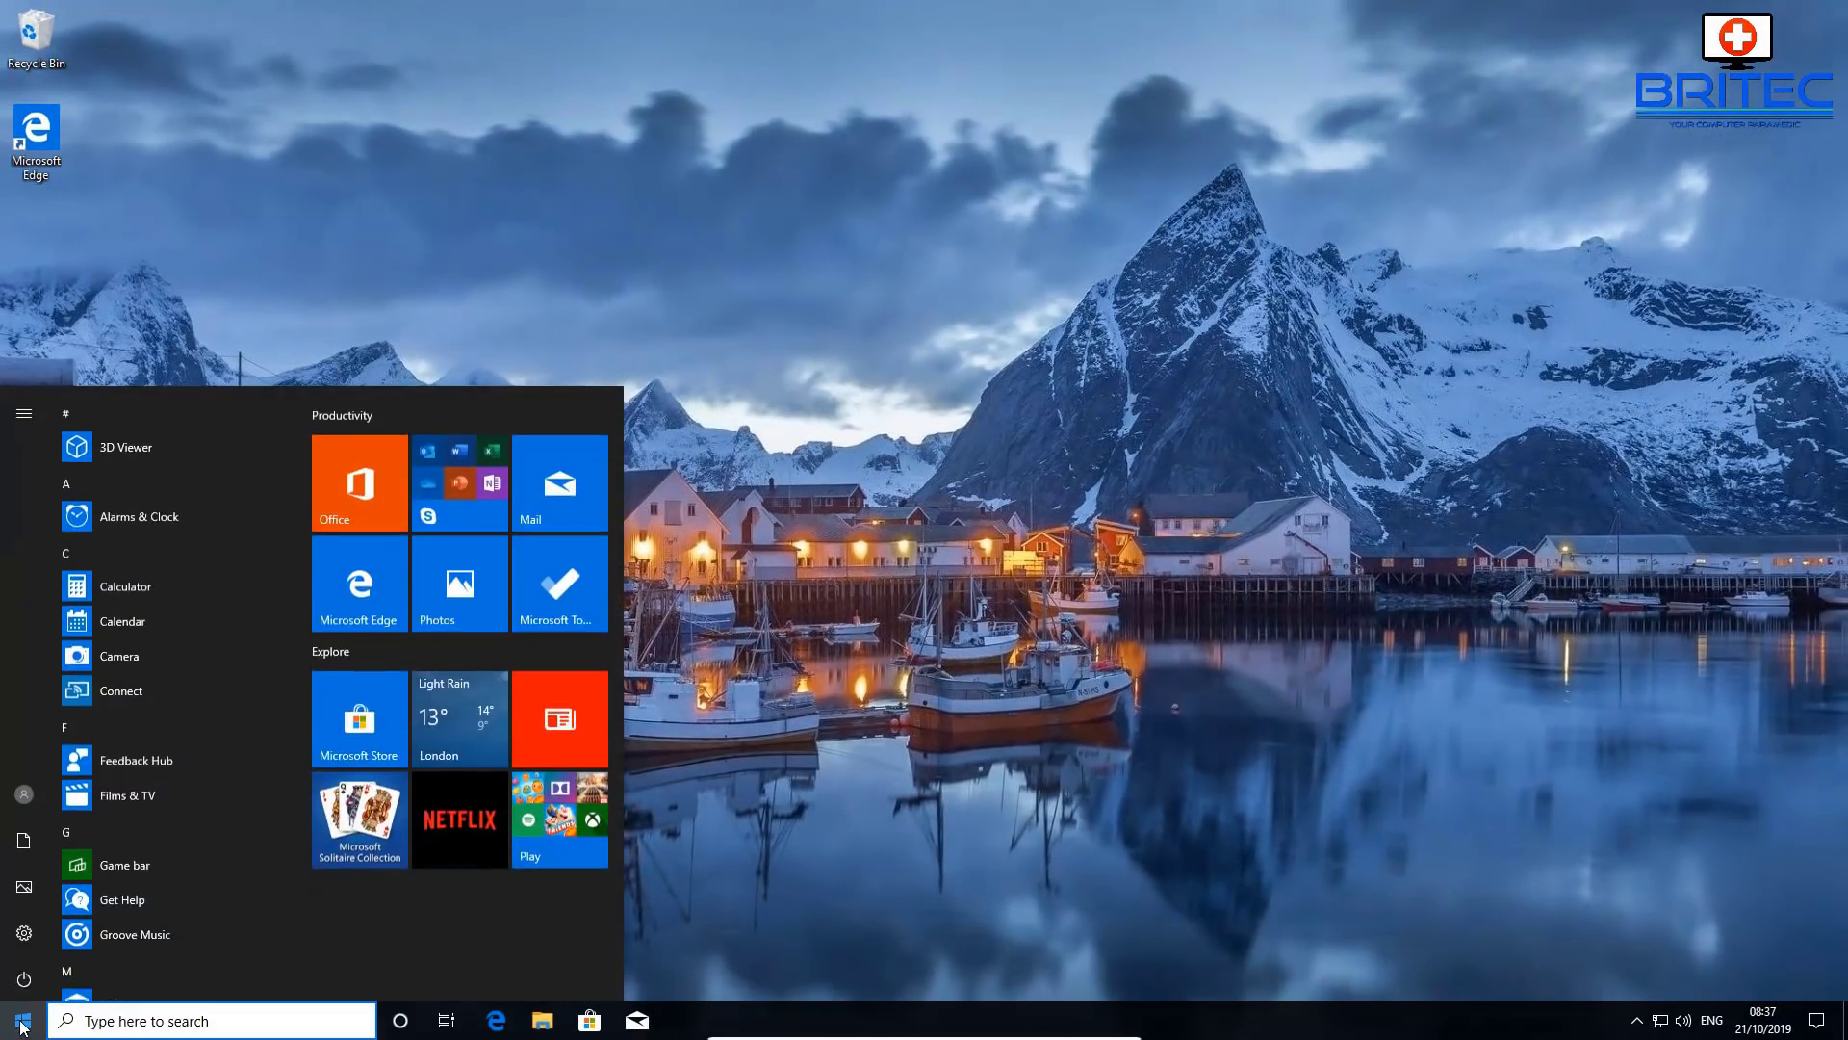
{"action": "left_click", "coordinate": [21, 795]}
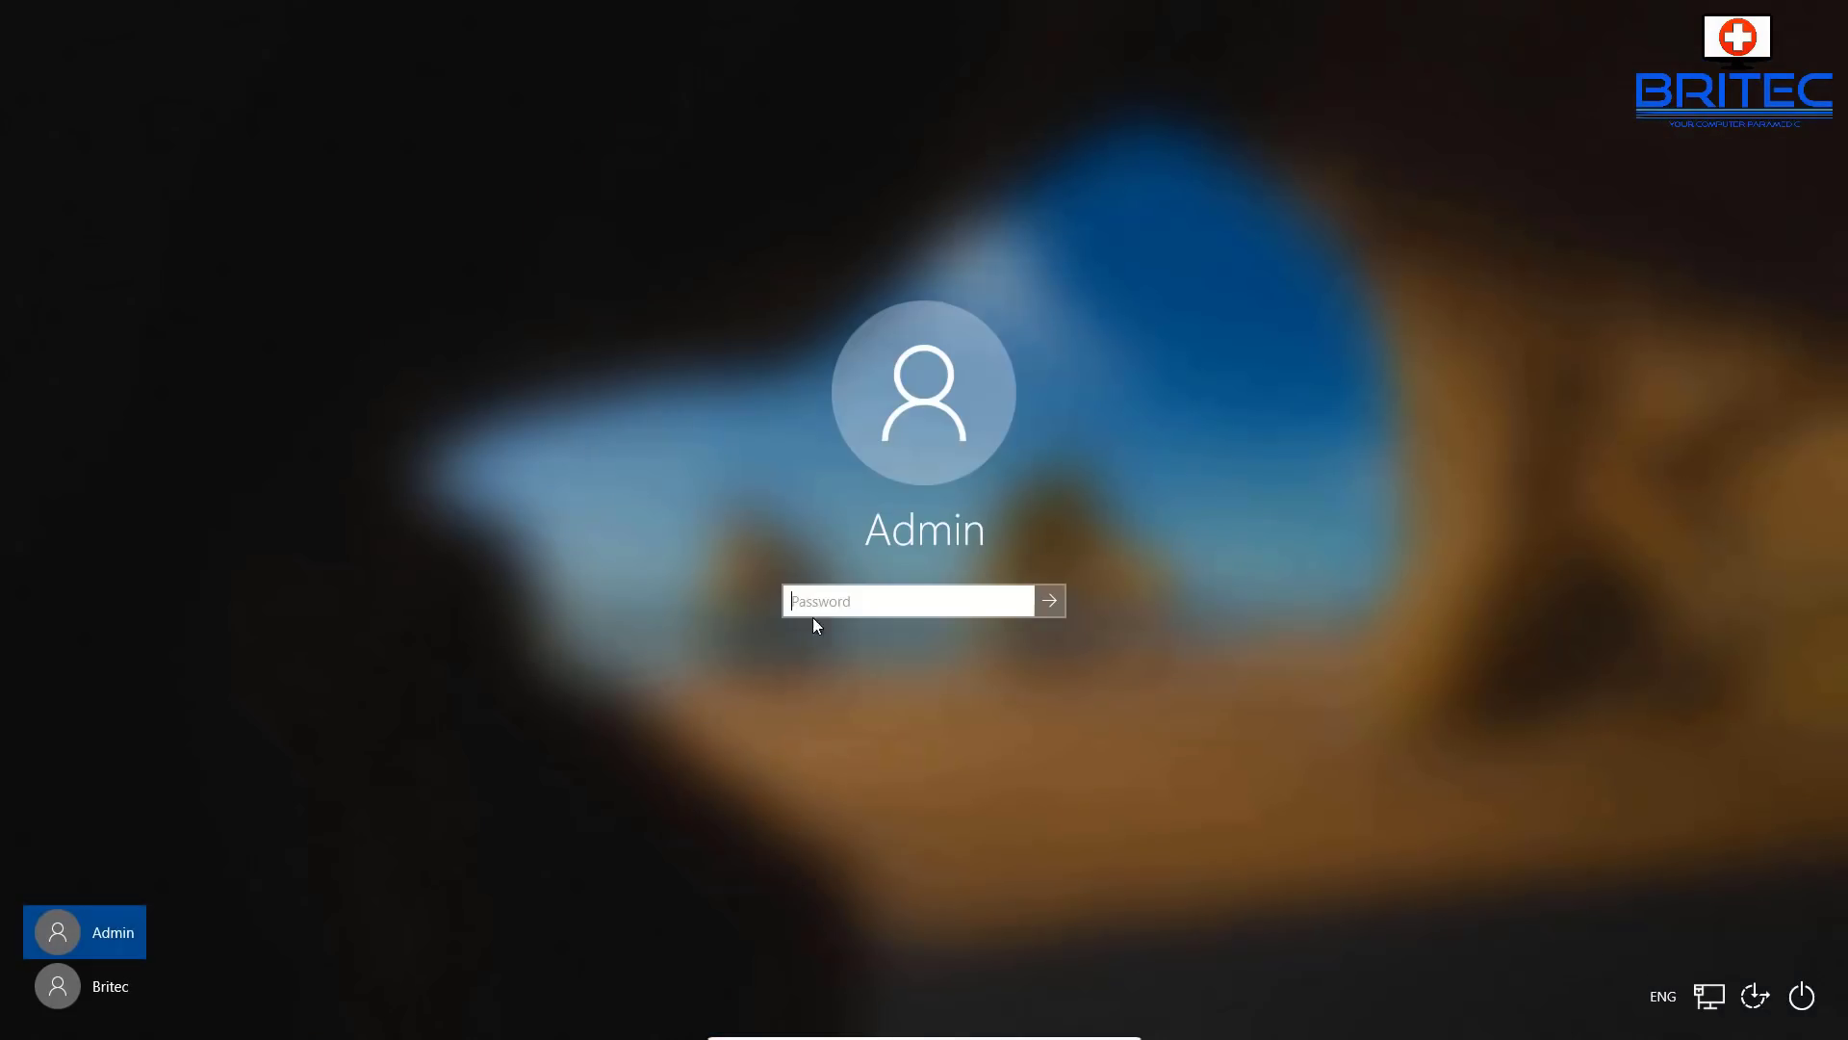
{"action": "type", "text": "••••"}
{"action": "left_click", "coordinate": [1049, 601]}
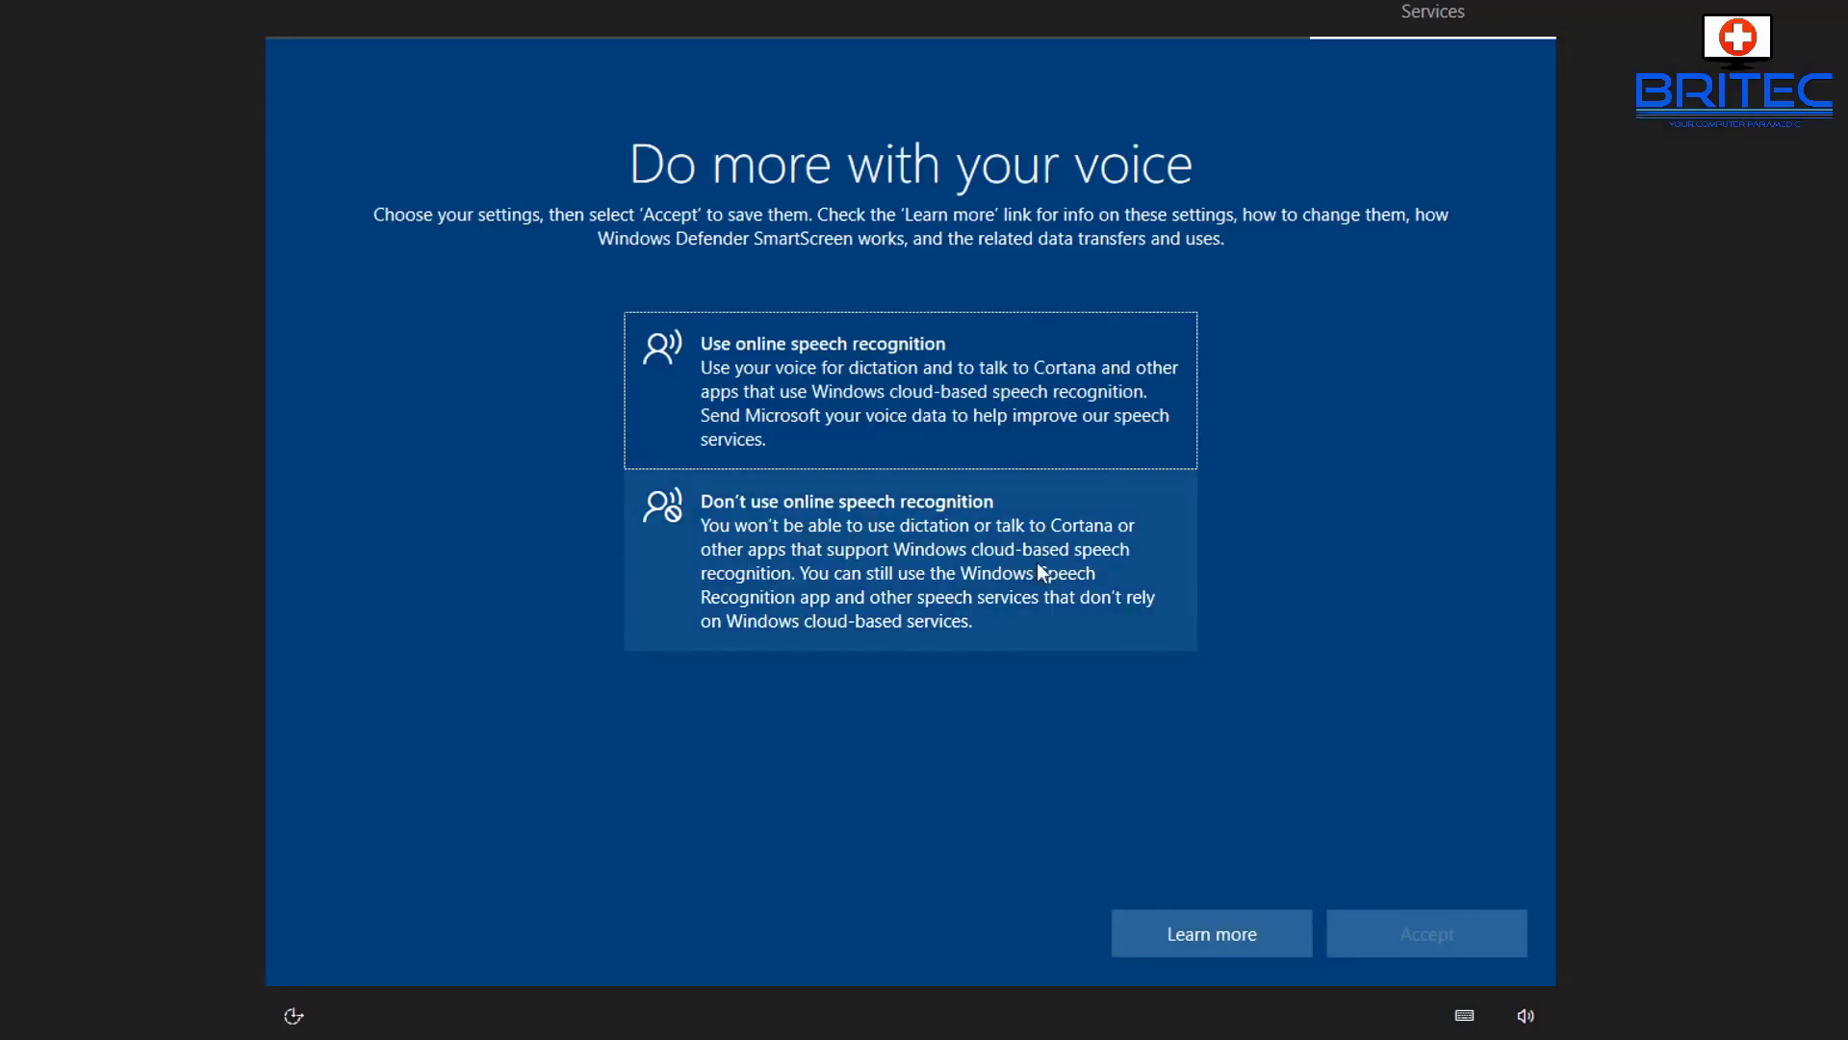
- Decline online speech recognition, location access and Find my device
{"action": "left_click", "coordinate": [877, 557]}
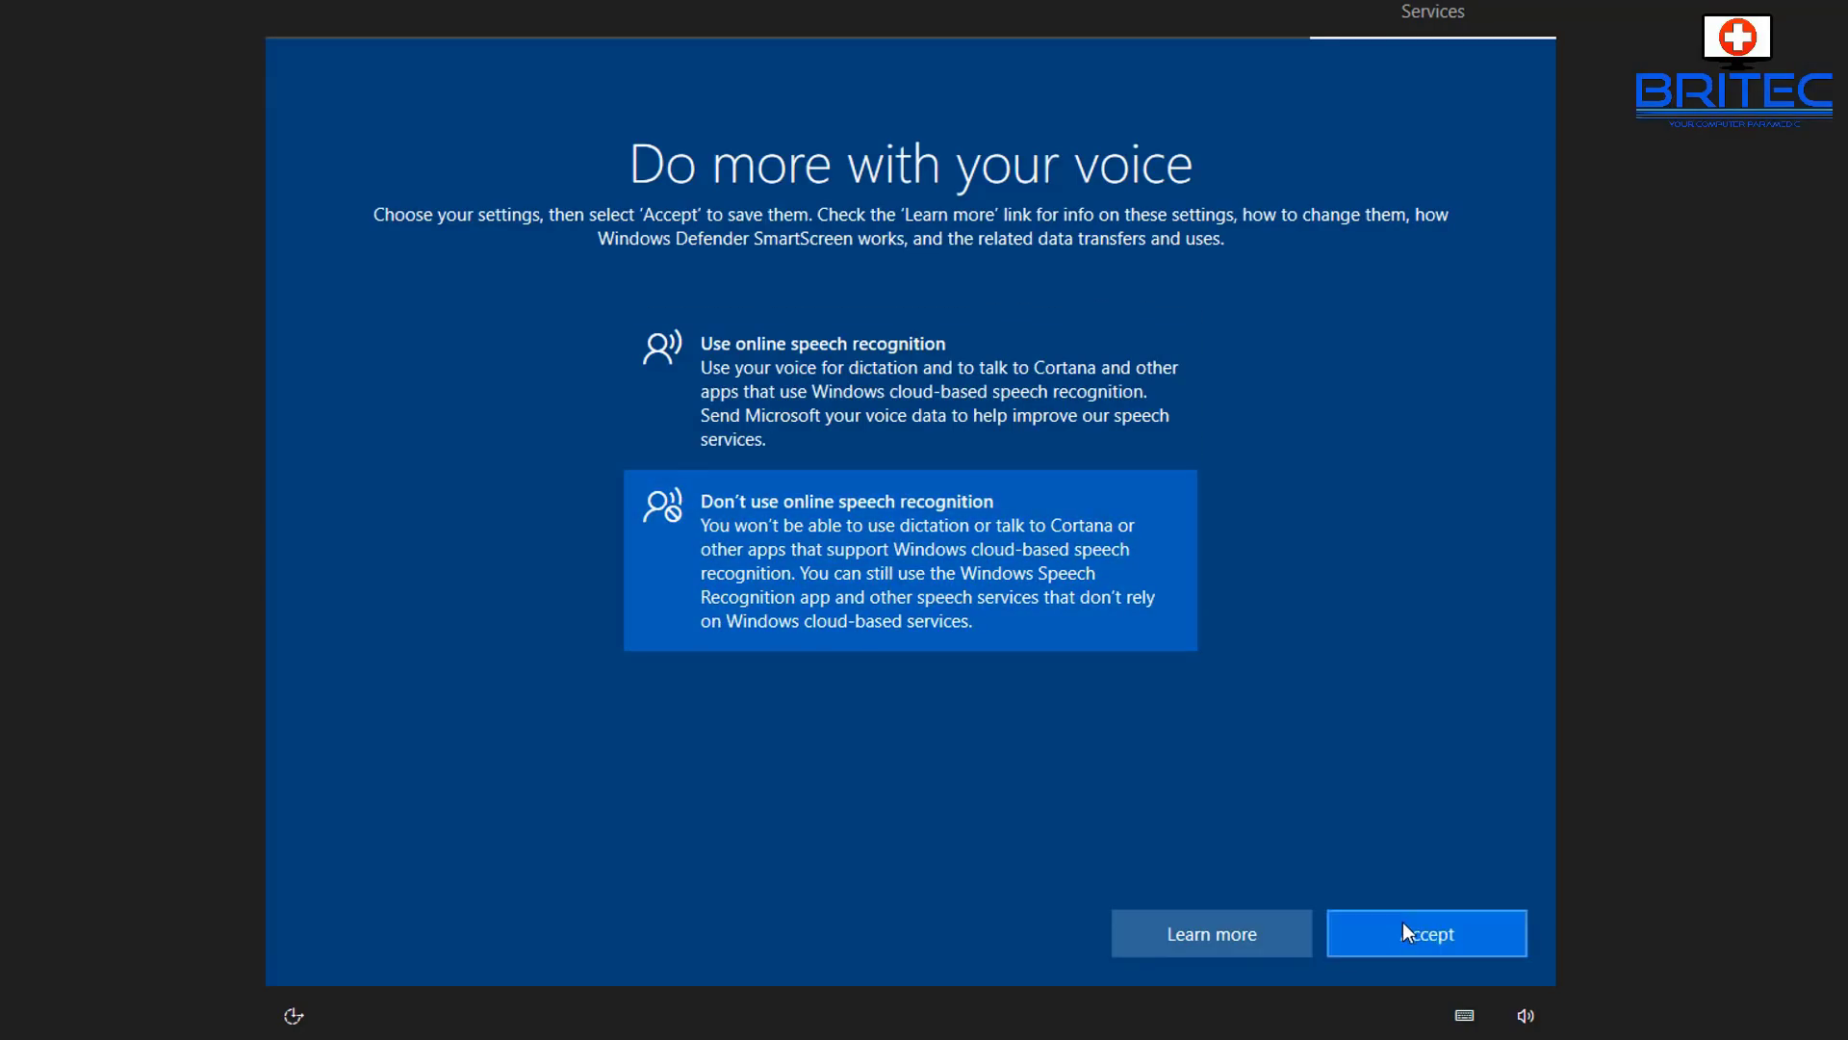
{"action": "left_click", "coordinate": [1402, 924]}
{"action": "left_click", "coordinate": [844, 552]}
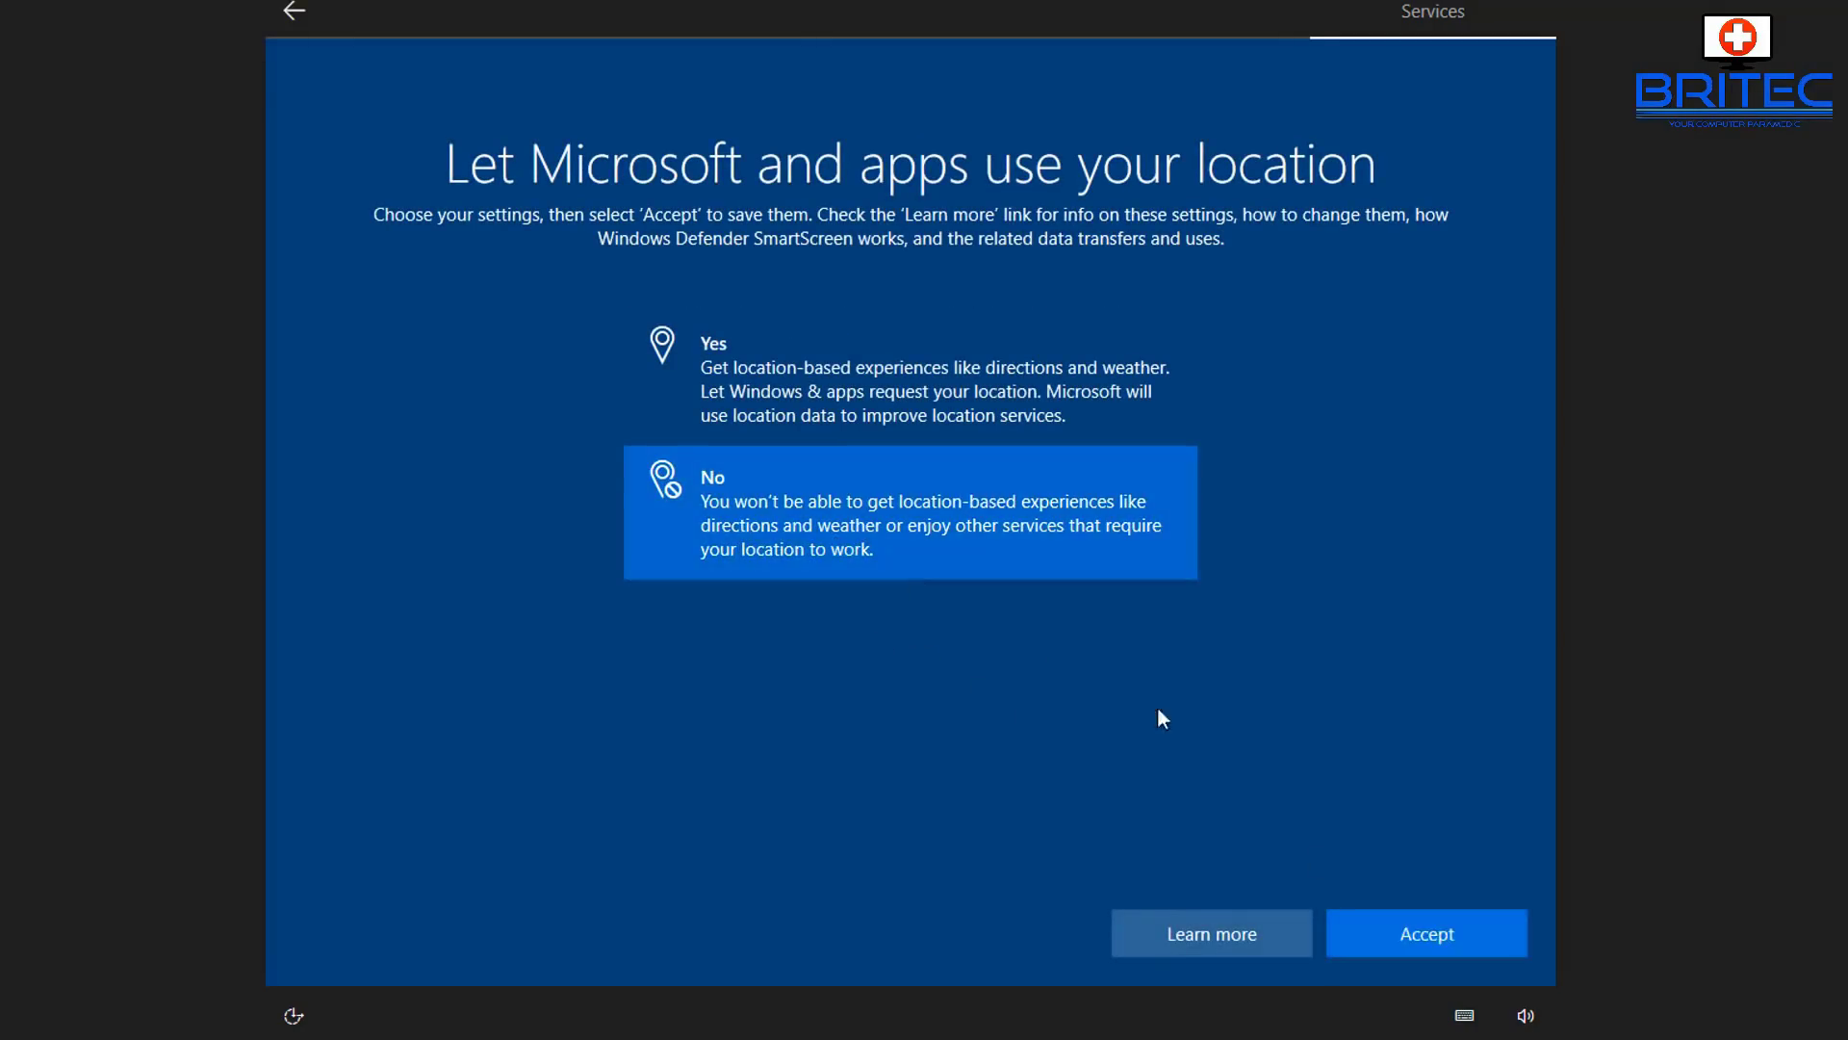
{"action": "left_click", "coordinate": [1408, 933]}
{"action": "left_click", "coordinate": [731, 592]}
{"action": "left_click", "coordinate": [1359, 908]}
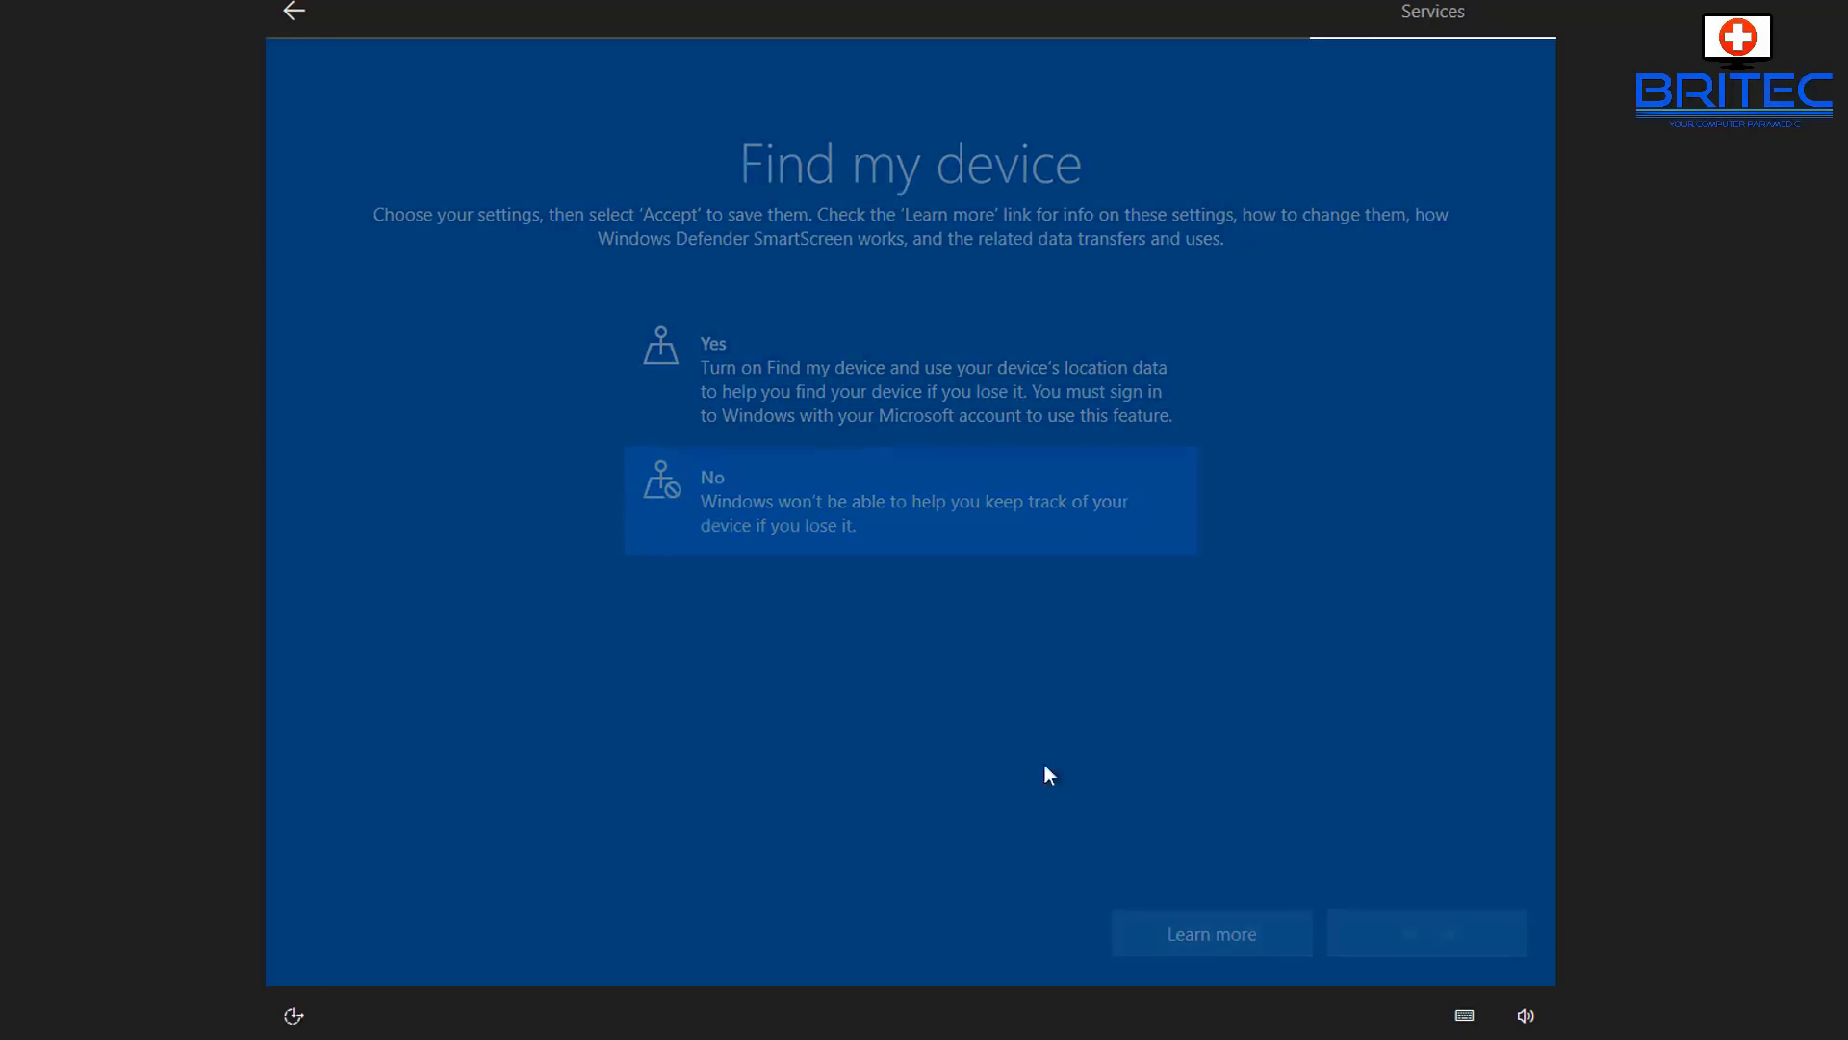
- Choose Basic diagnostics and decline inking, tailored experiences and advertising ID to finish setup
{"action": "left_click", "coordinate": [816, 616]}
{"action": "left_click", "coordinate": [1423, 936]}
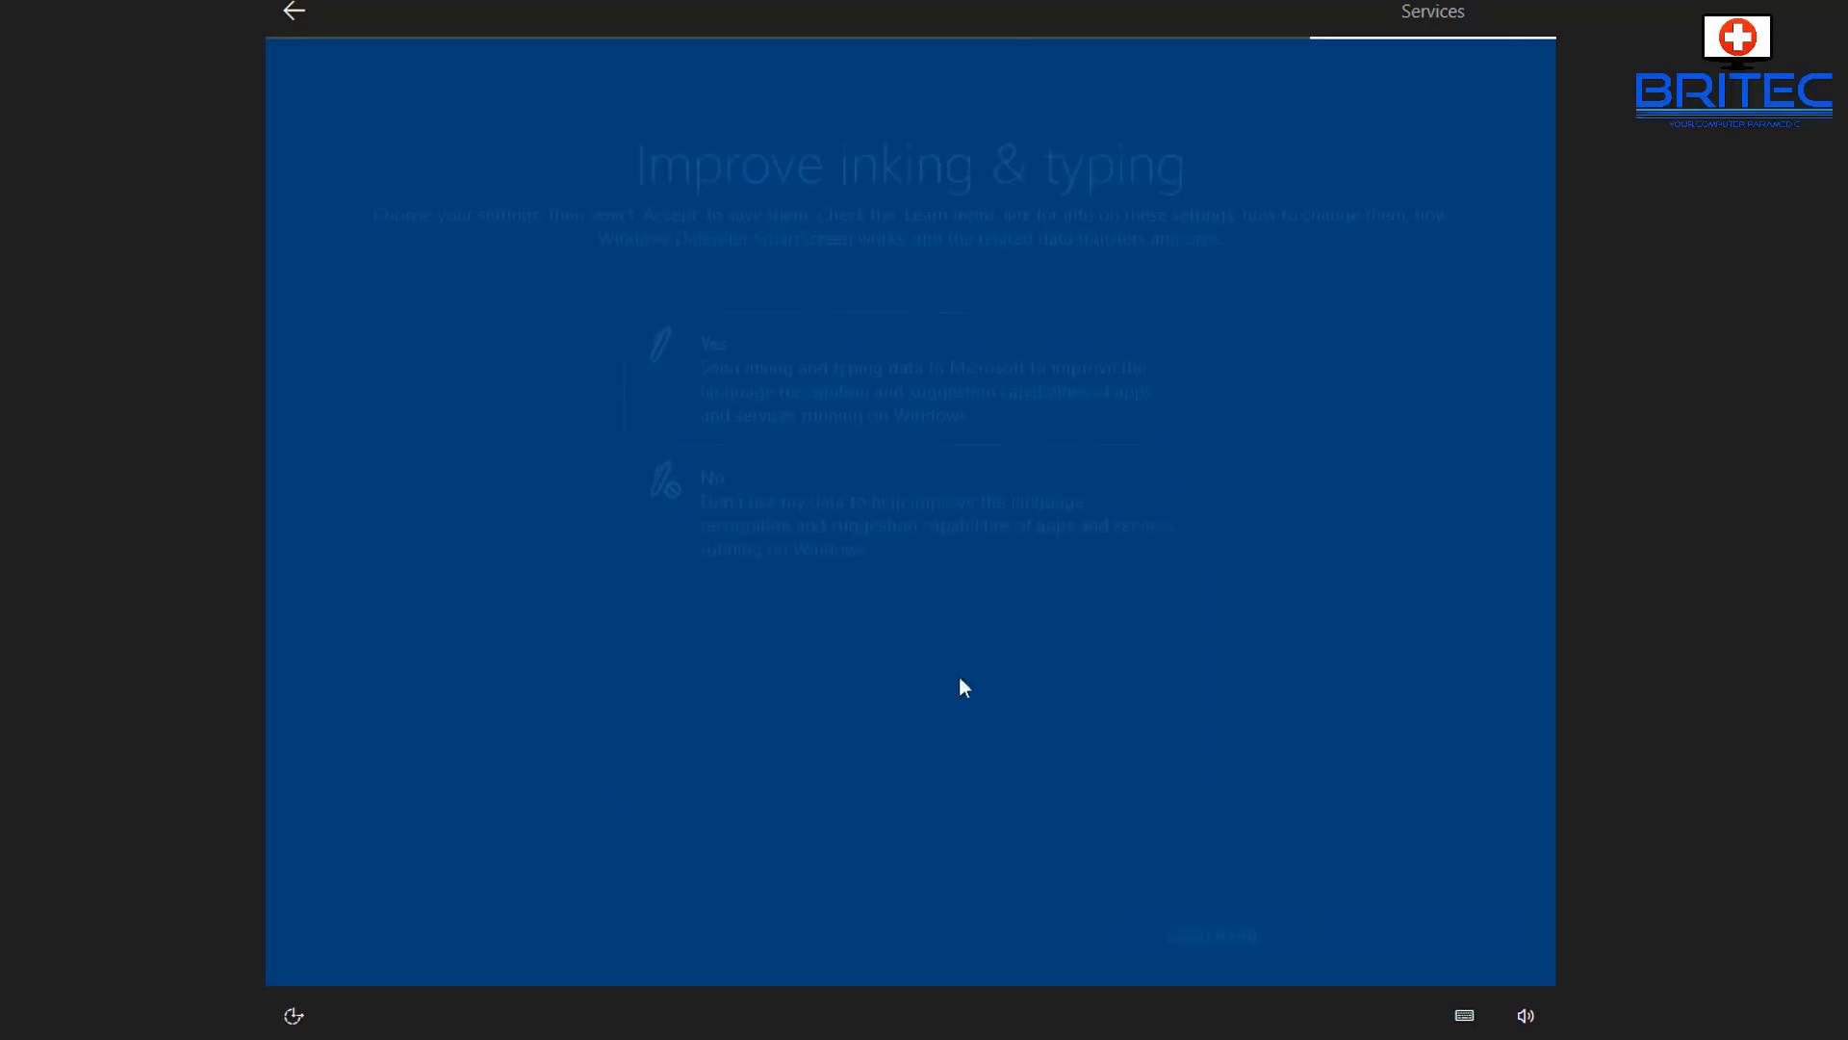
{"action": "left_click", "coordinate": [809, 529]}
{"action": "left_click", "coordinate": [1372, 930]}
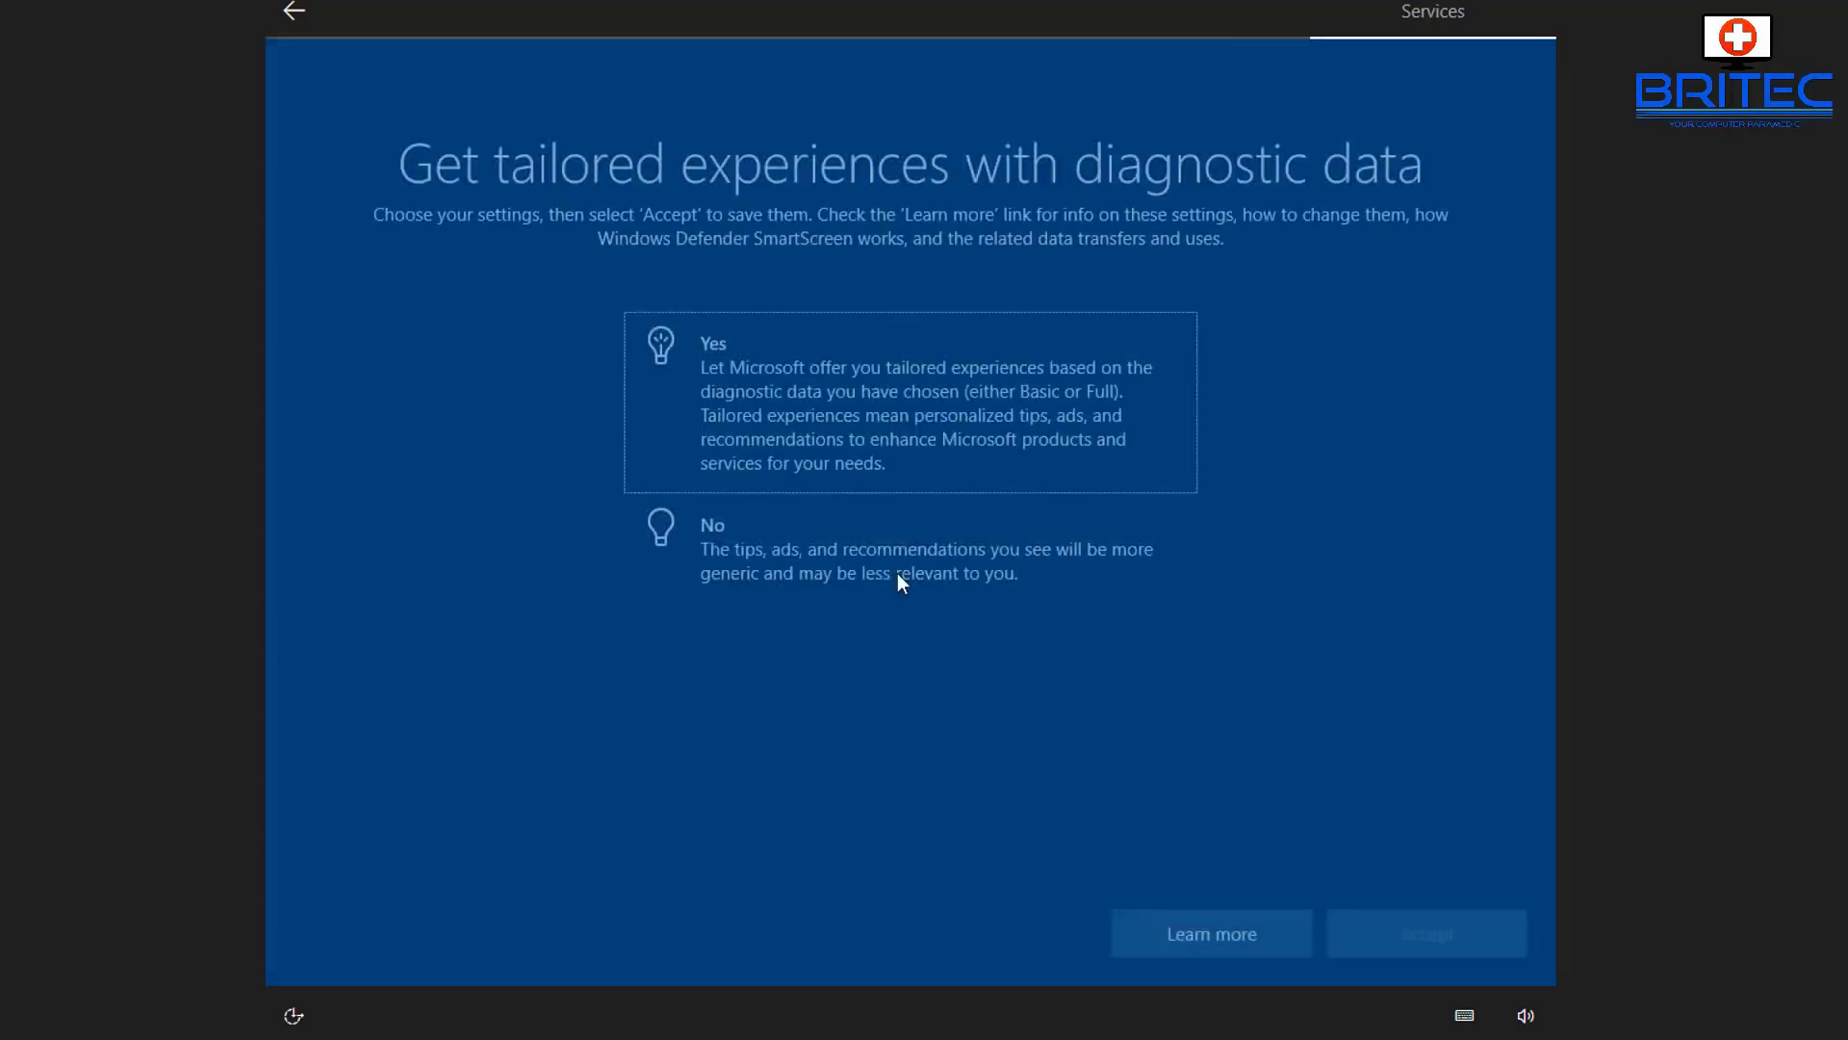
{"action": "left_click", "coordinate": [847, 532]}
{"action": "left_click", "coordinate": [1415, 924]}
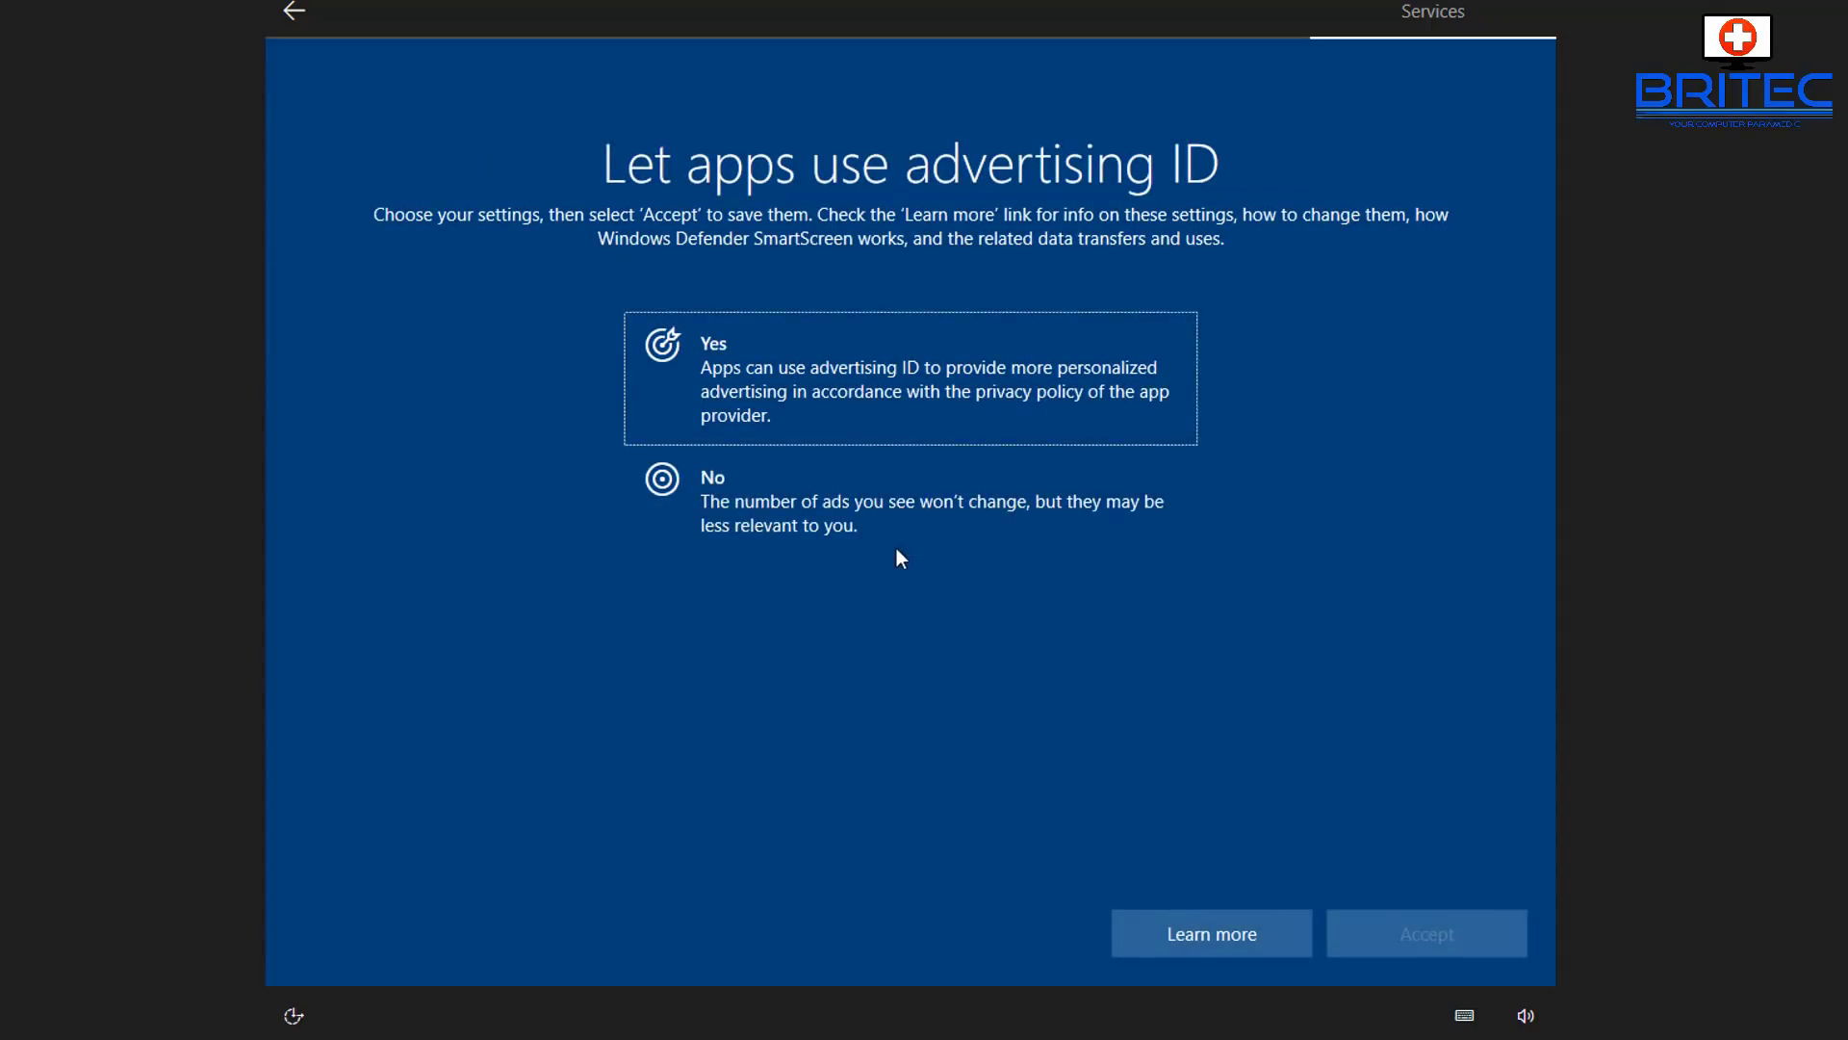
{"action": "left_click", "coordinate": [895, 486]}
{"action": "left_click", "coordinate": [1450, 946]}
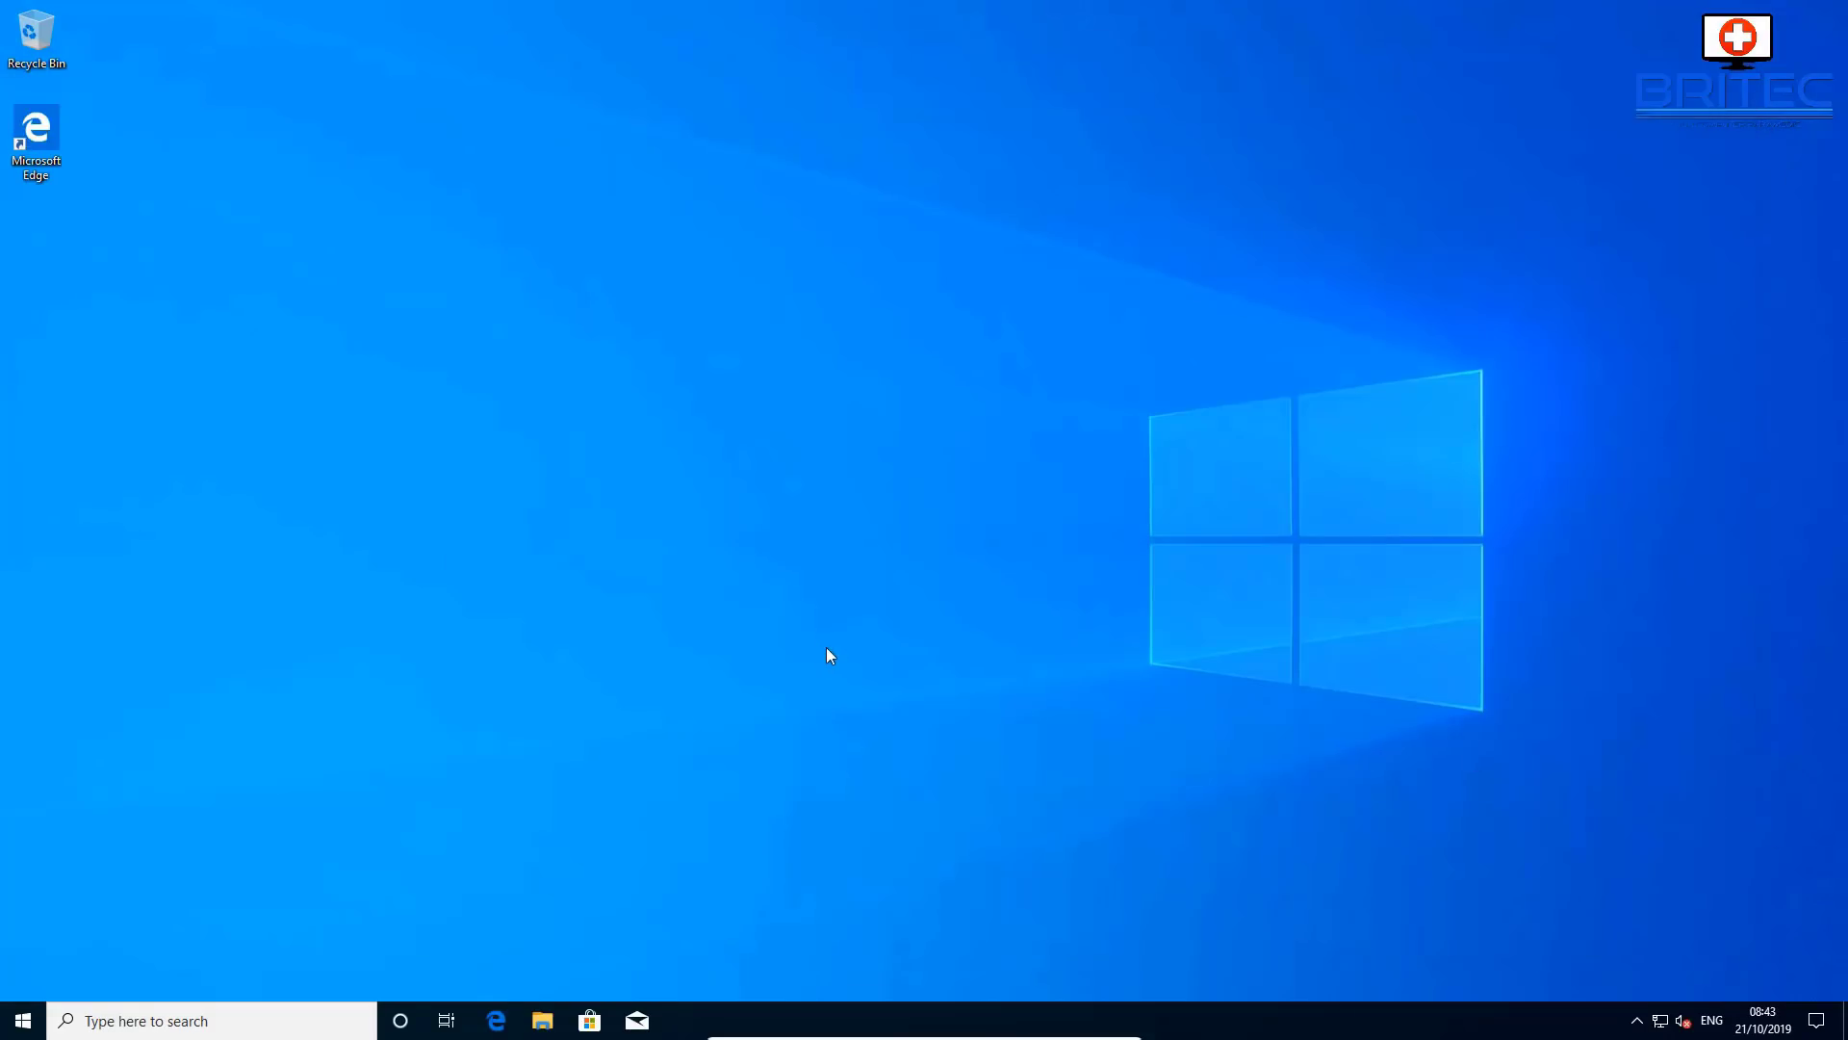
- Search for 'computer' and open Computer Management from the results
{"action": "left_click", "coordinate": [215, 1021]}
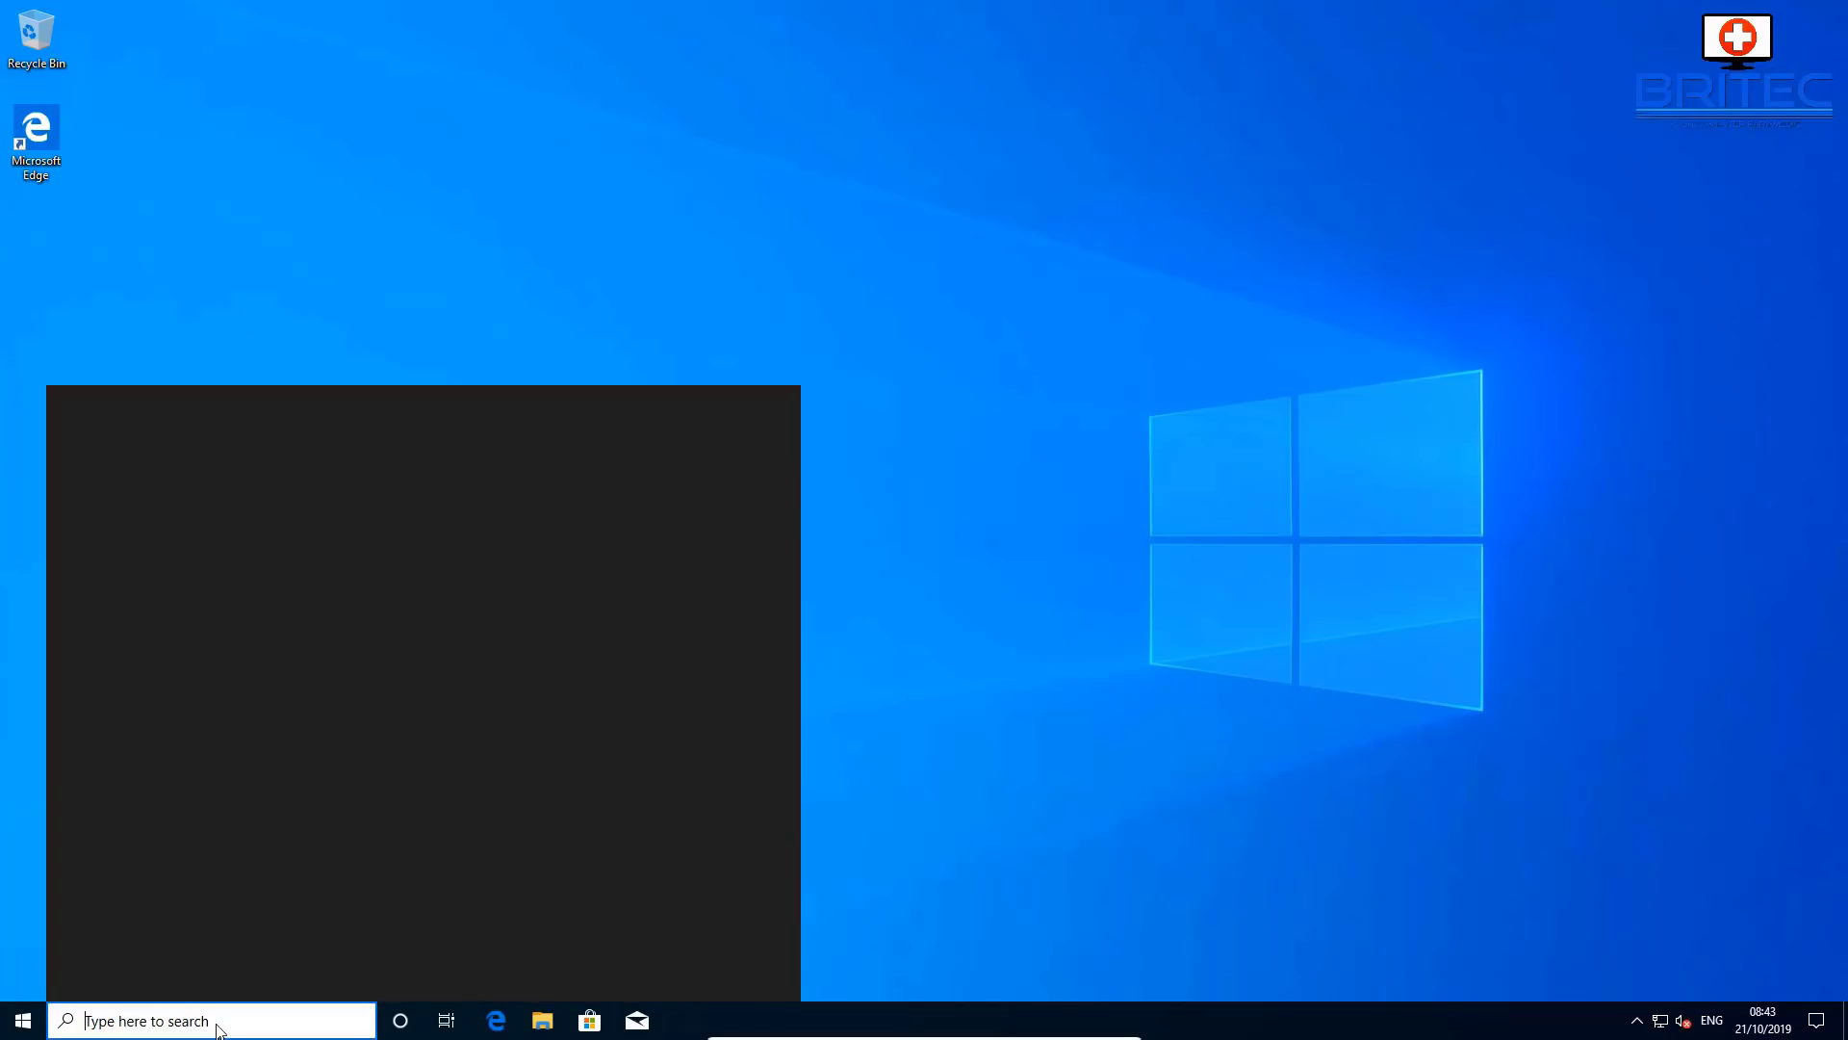
{"action": "type", "text": "computer"}
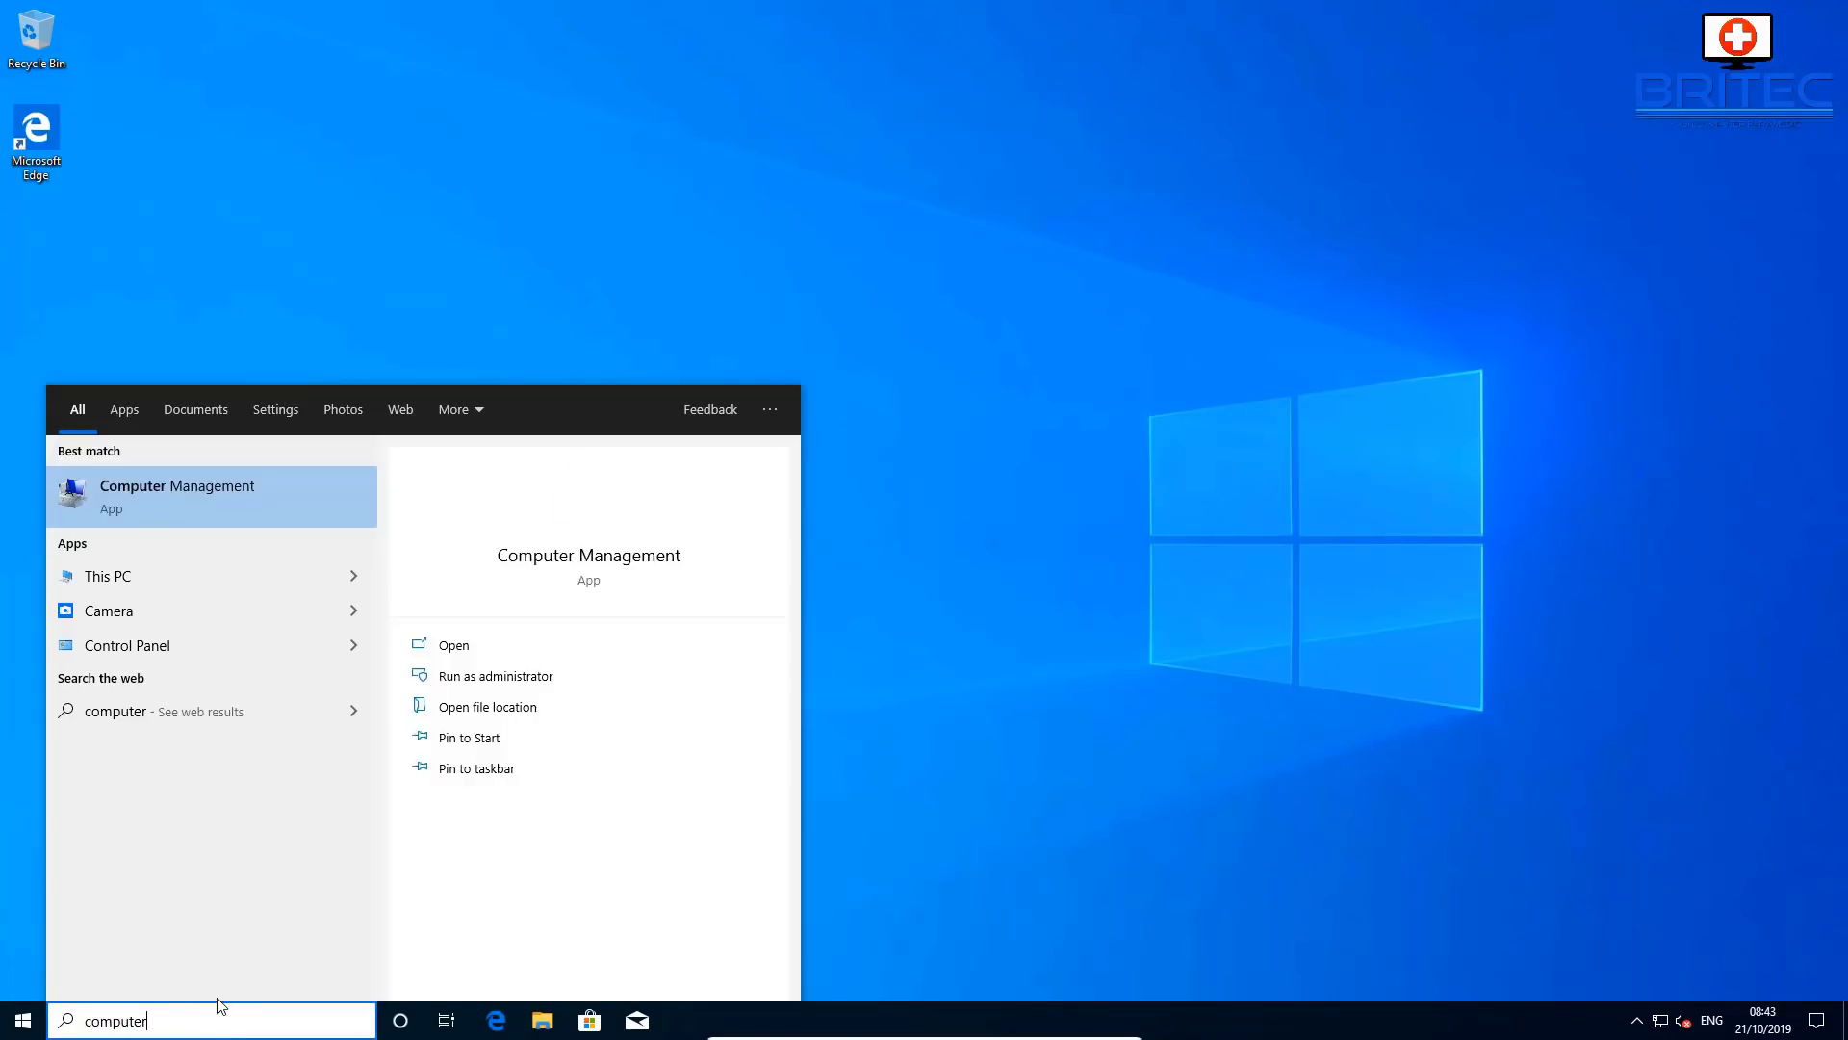
{"action": "left_click", "coordinate": [256, 507]}
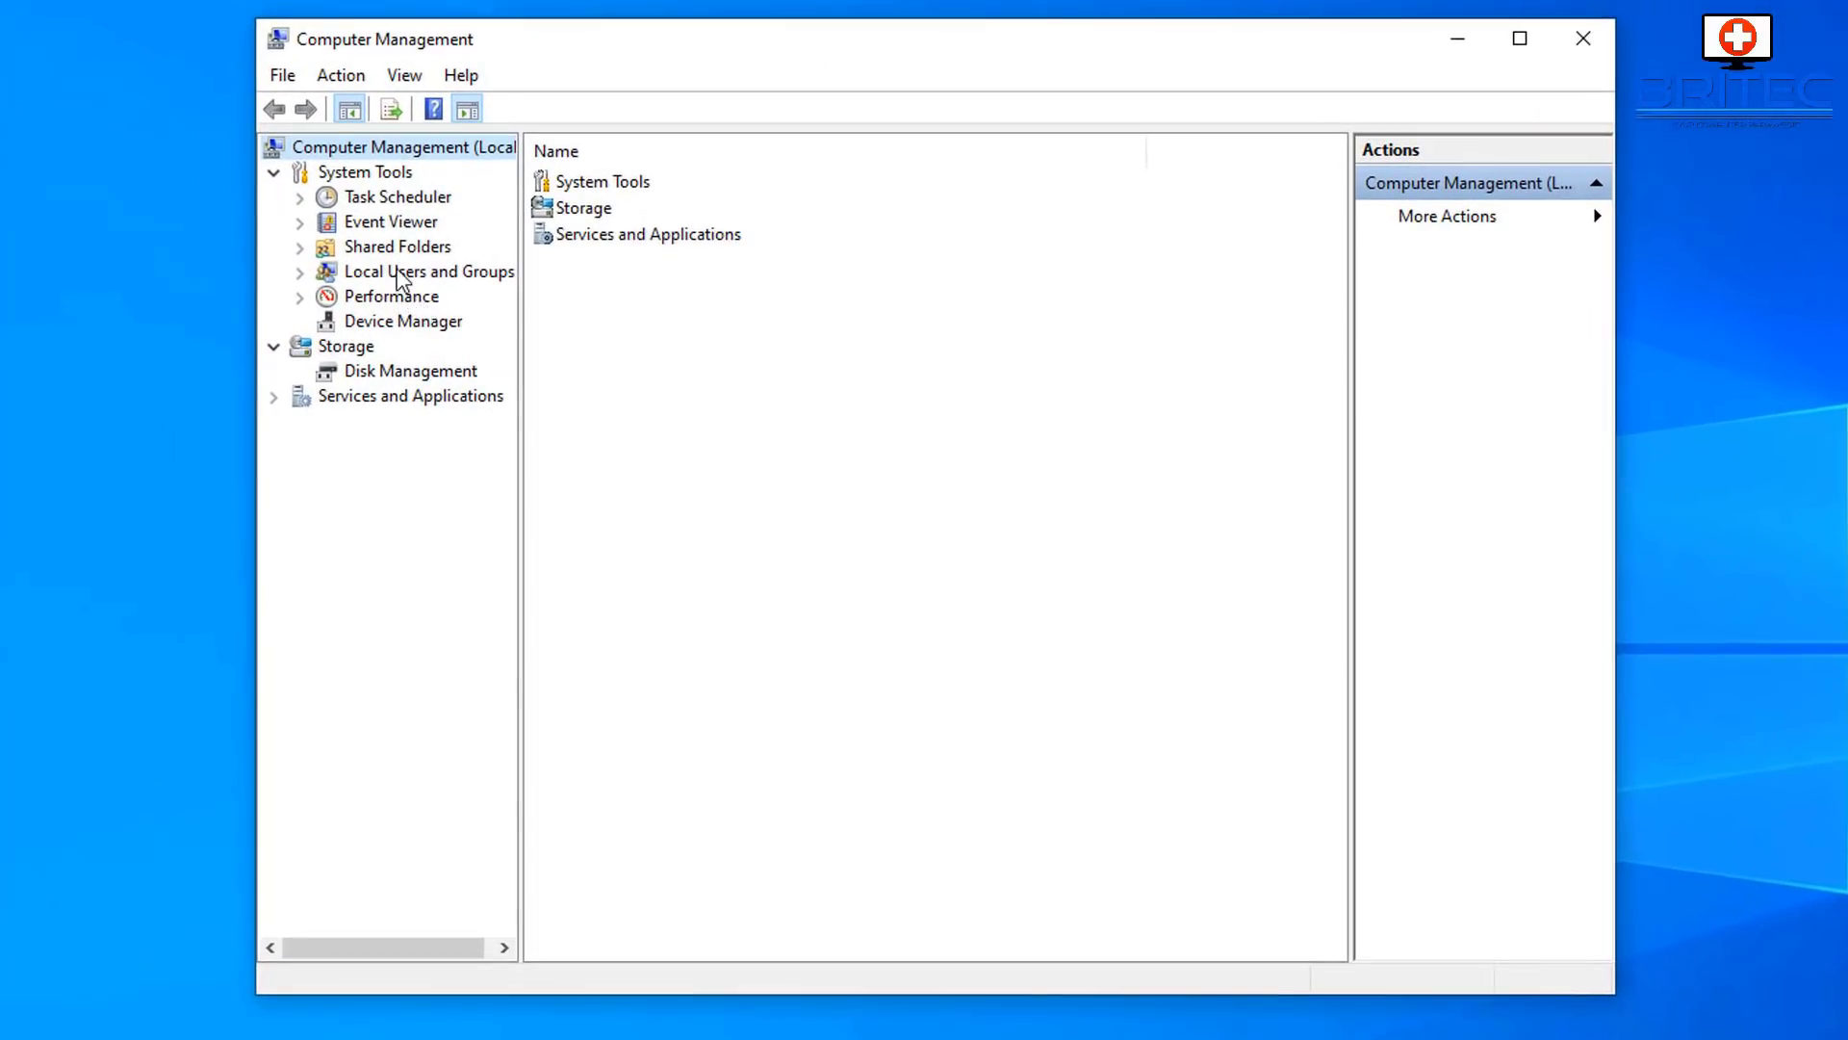
- List the local users and view the Guest account's properties, cancelling to leave it disabled
{"action": "left_click", "coordinate": [450, 289]}
{"action": "double_click", "coordinate": [568, 185]}
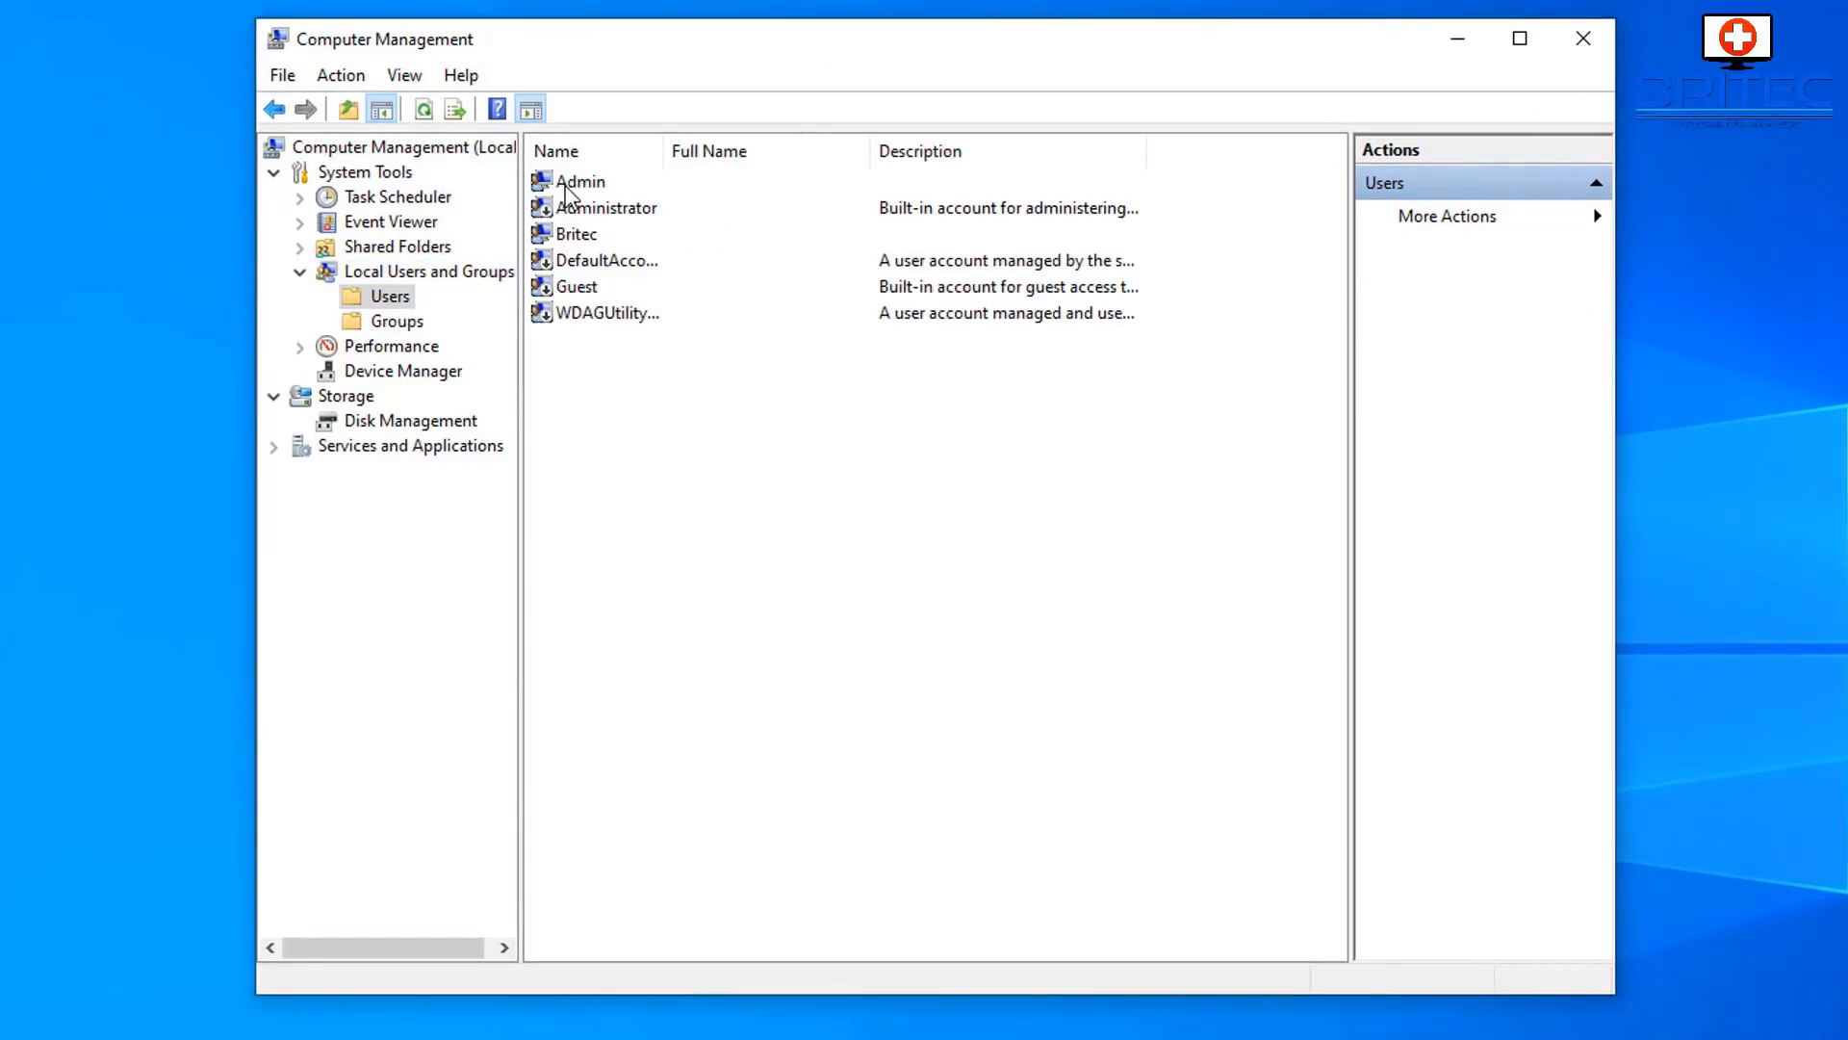
{"action": "left_click", "coordinate": [577, 286]}
{"action": "right_click", "coordinate": [584, 288]}
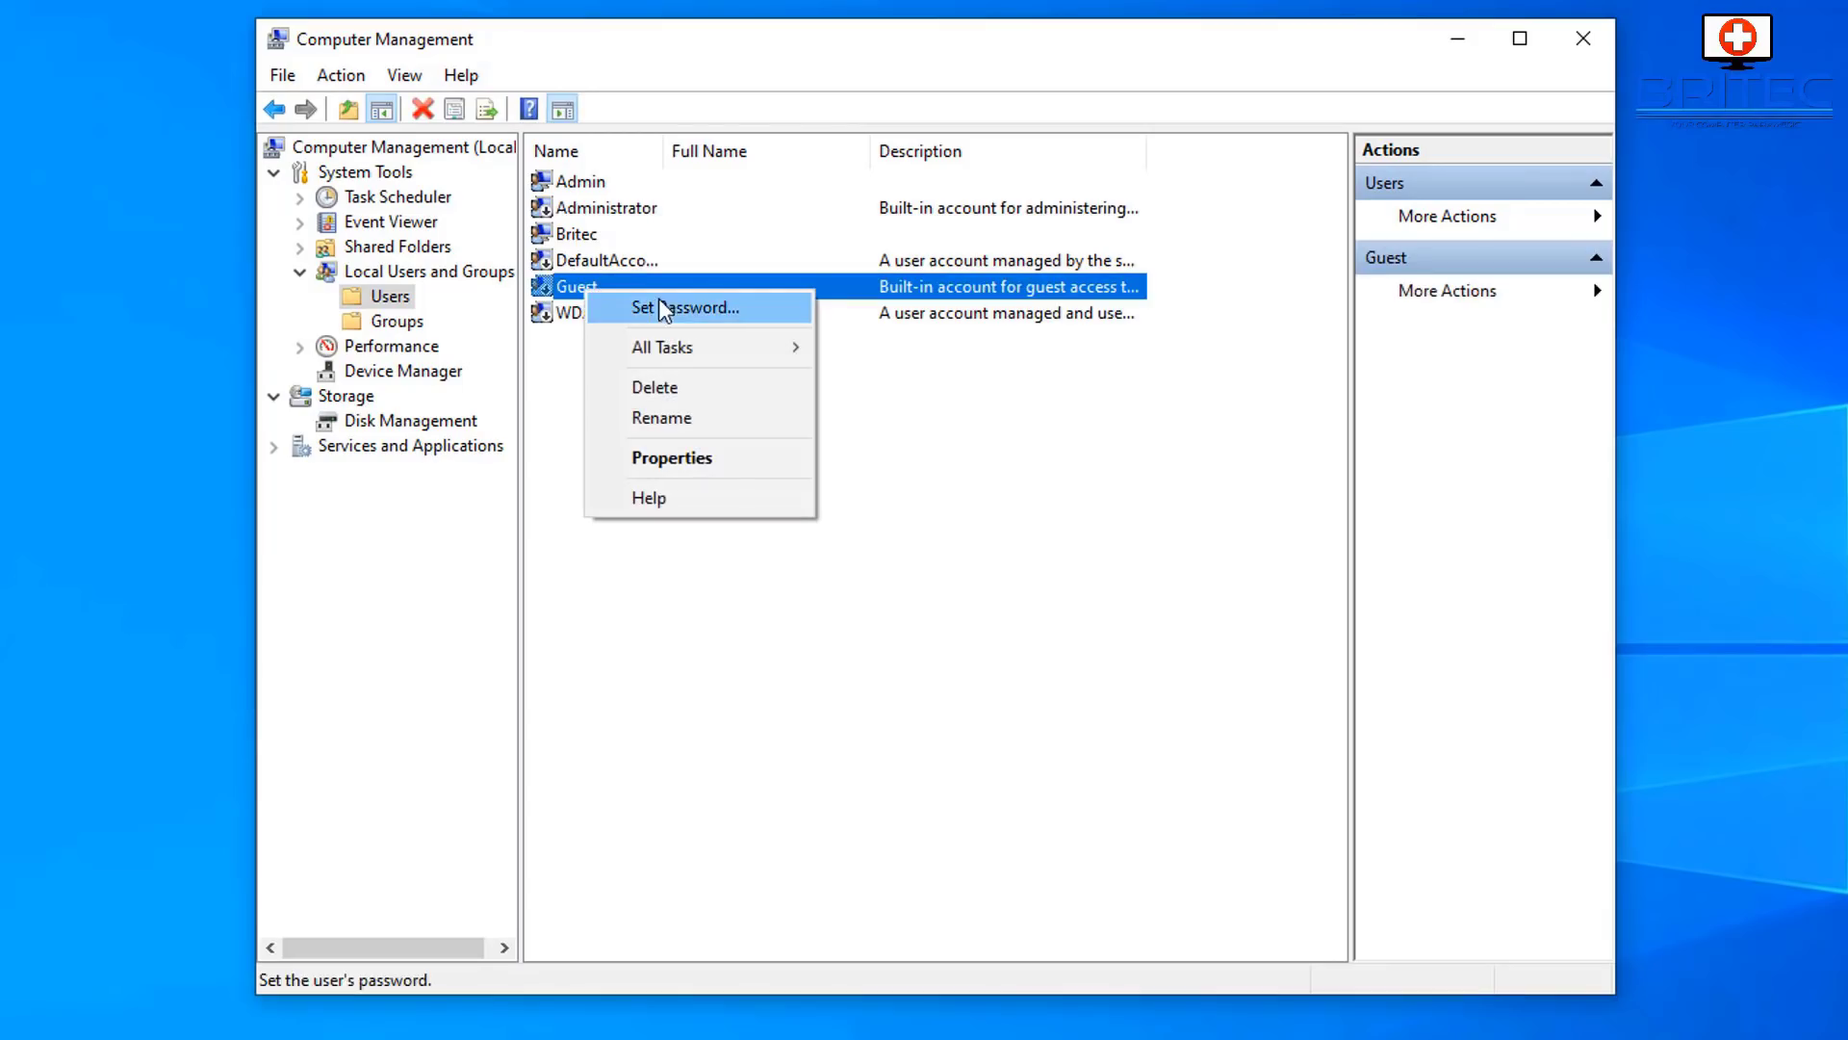
{"action": "left_click", "coordinate": [685, 459]}
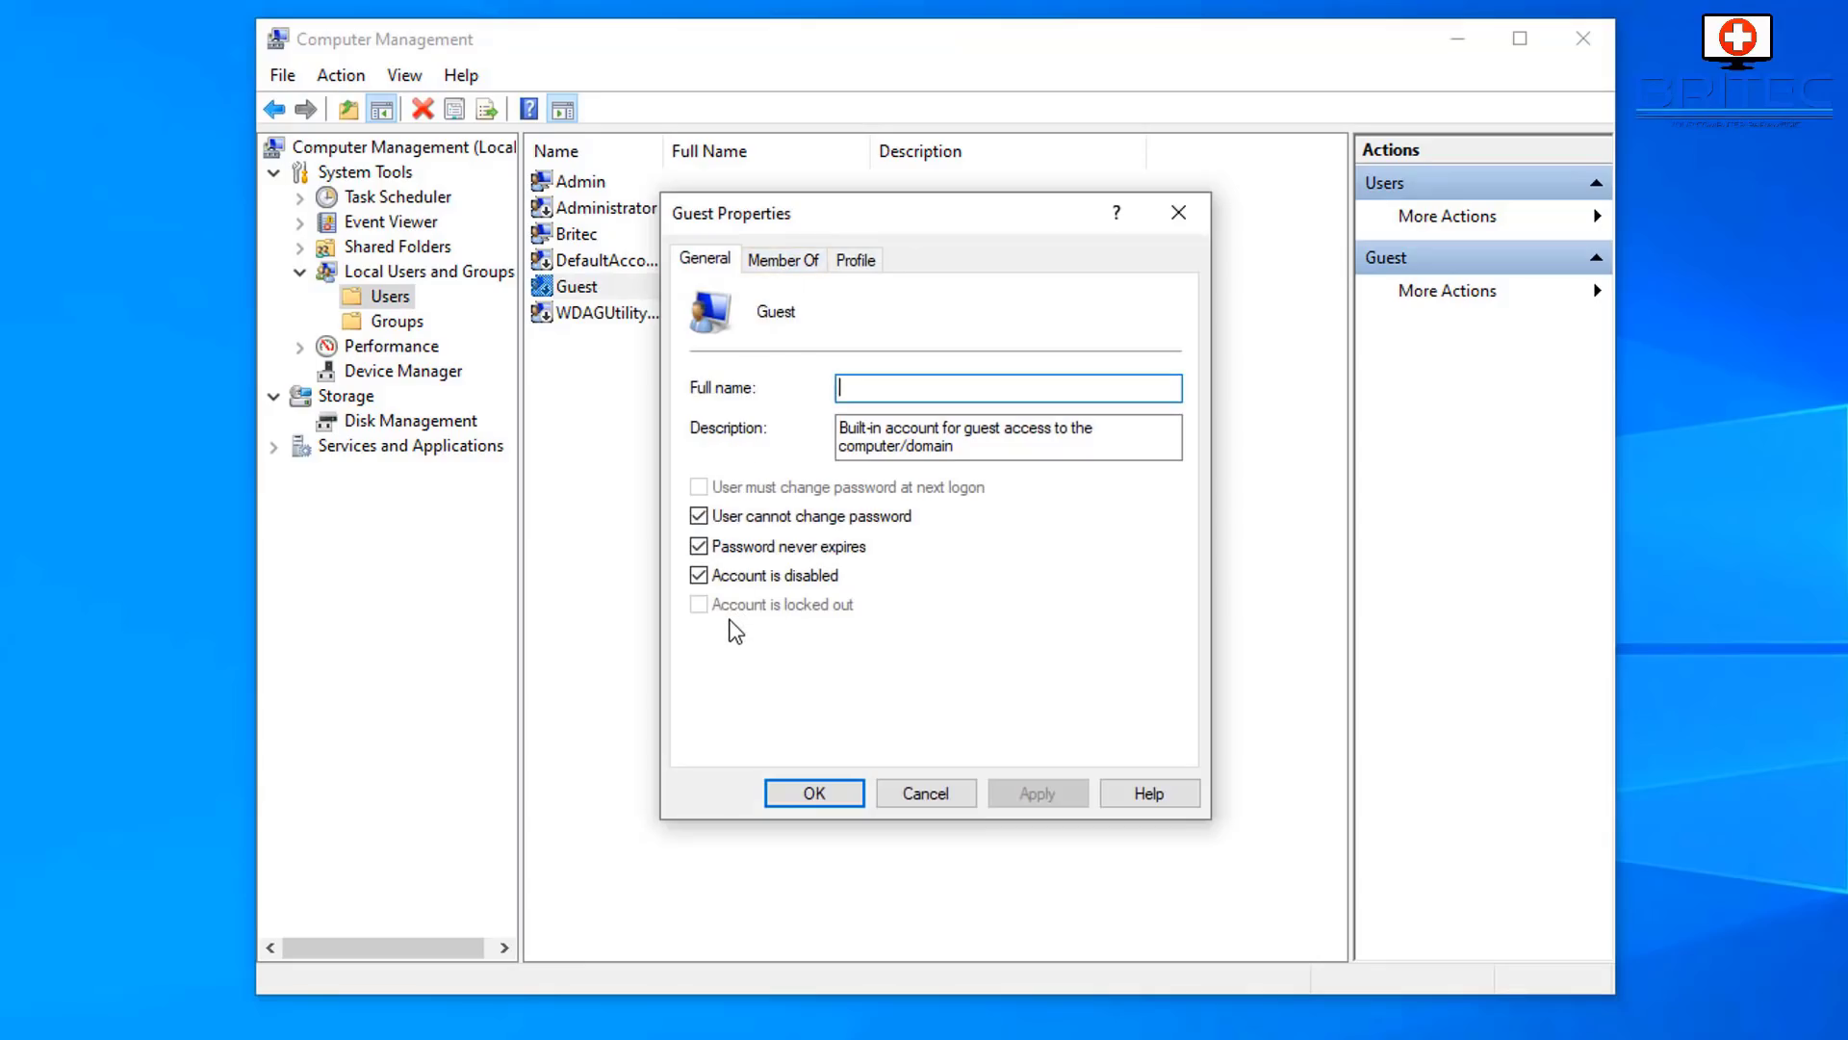
{"action": "left_click", "coordinate": [932, 788]}
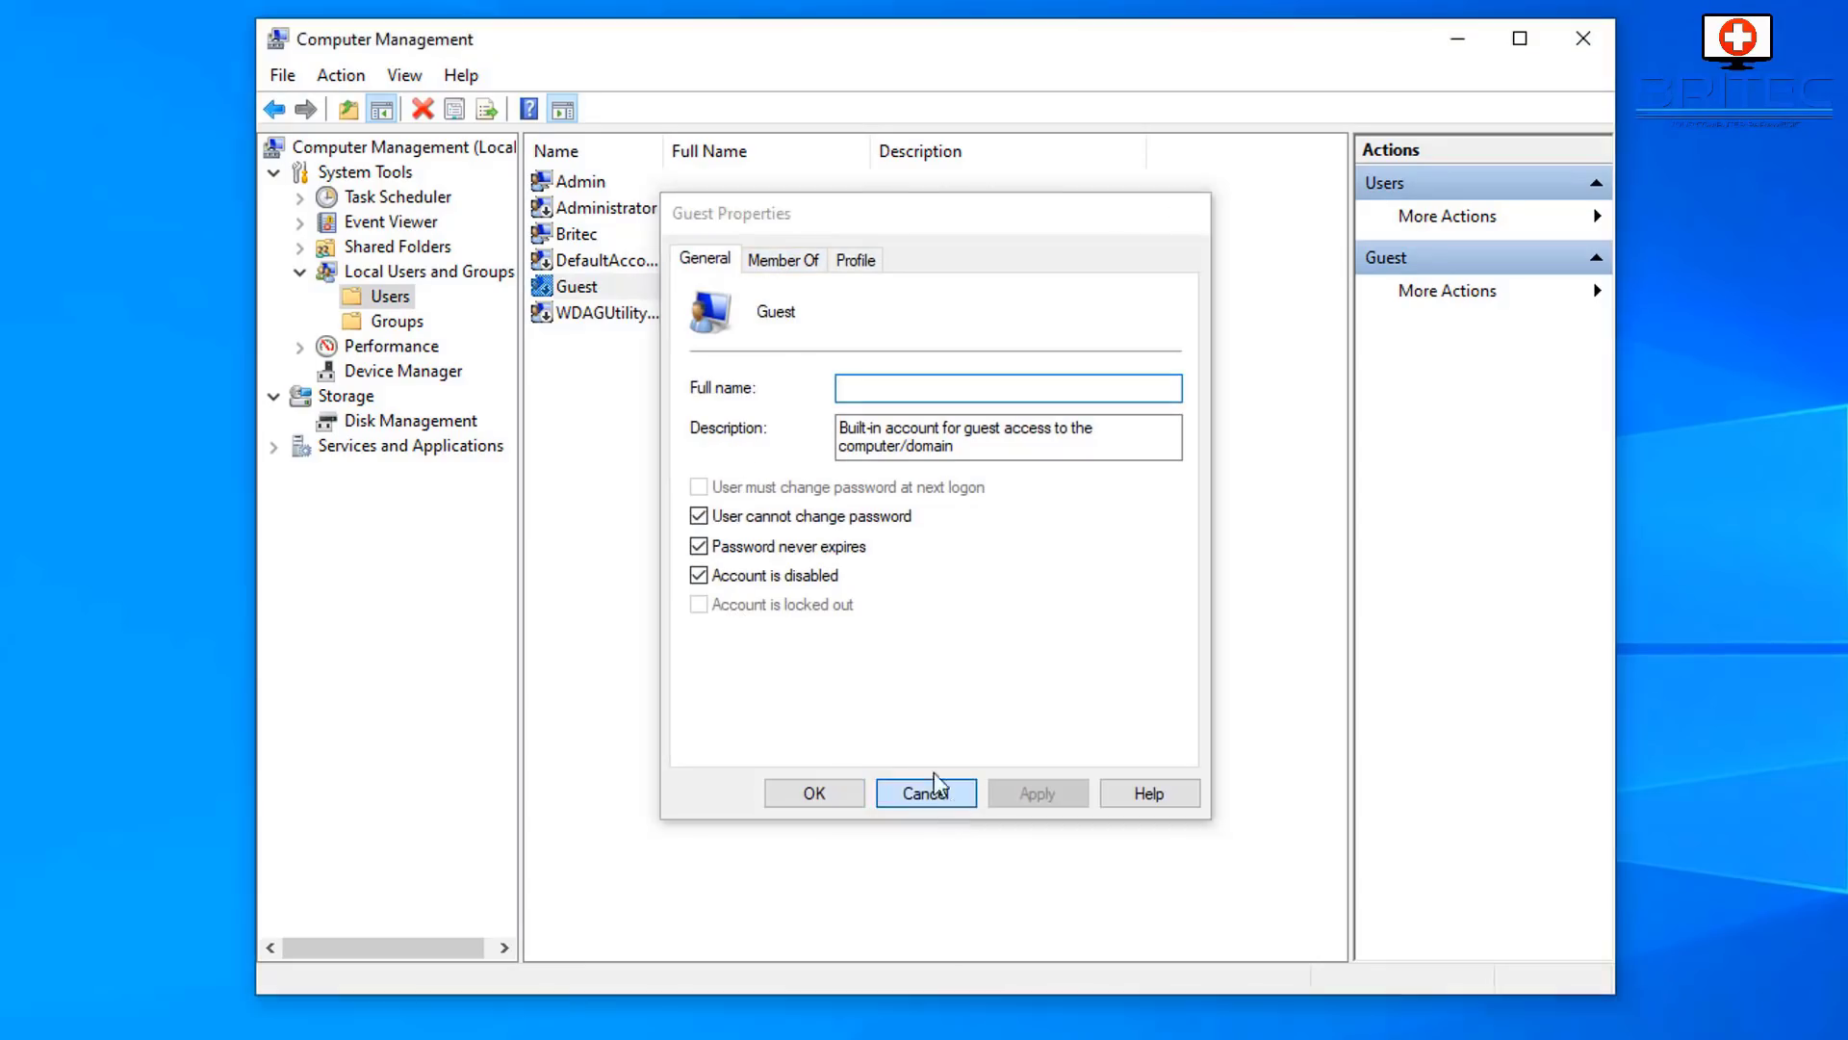
{"action": "left_click", "coordinate": [610, 262]}
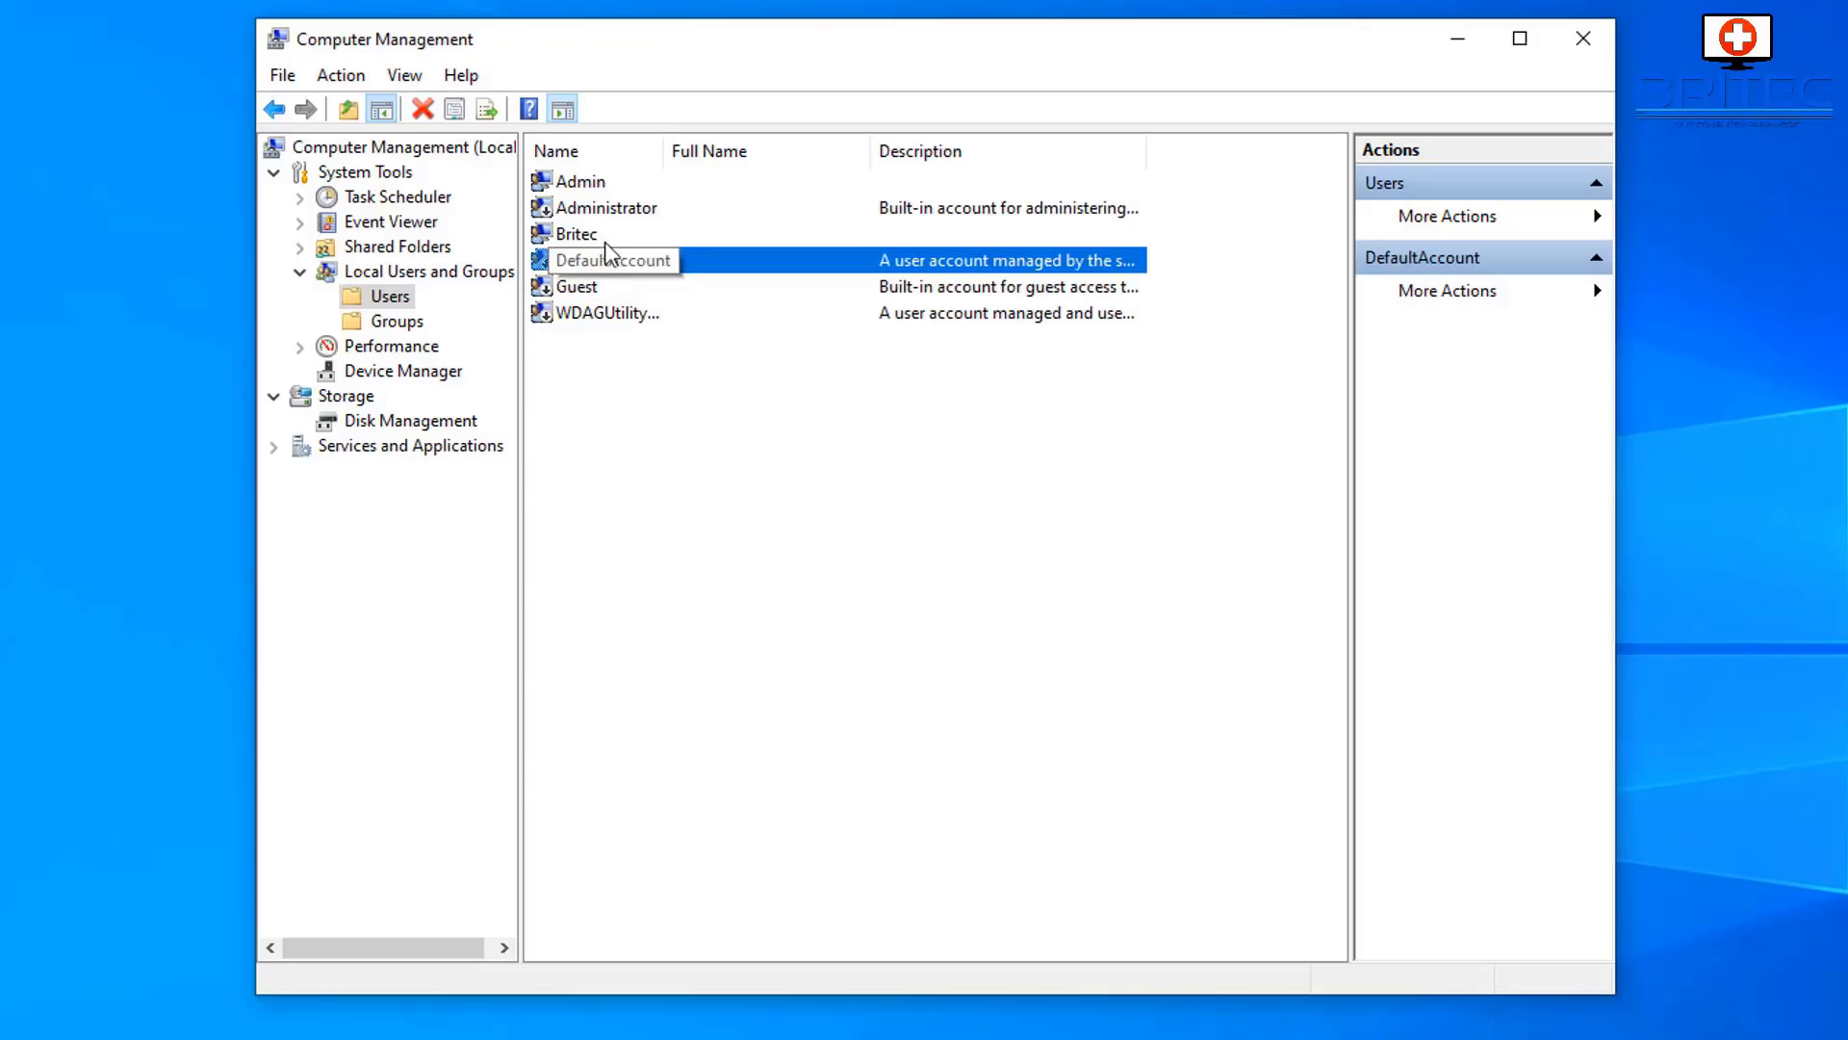
{"action": "left_click", "coordinate": [576, 234]}
- Check the Properties of the main user, Administrator (disabled) and Admin (enabled) accounts
{"action": "right_click", "coordinate": [574, 233]}
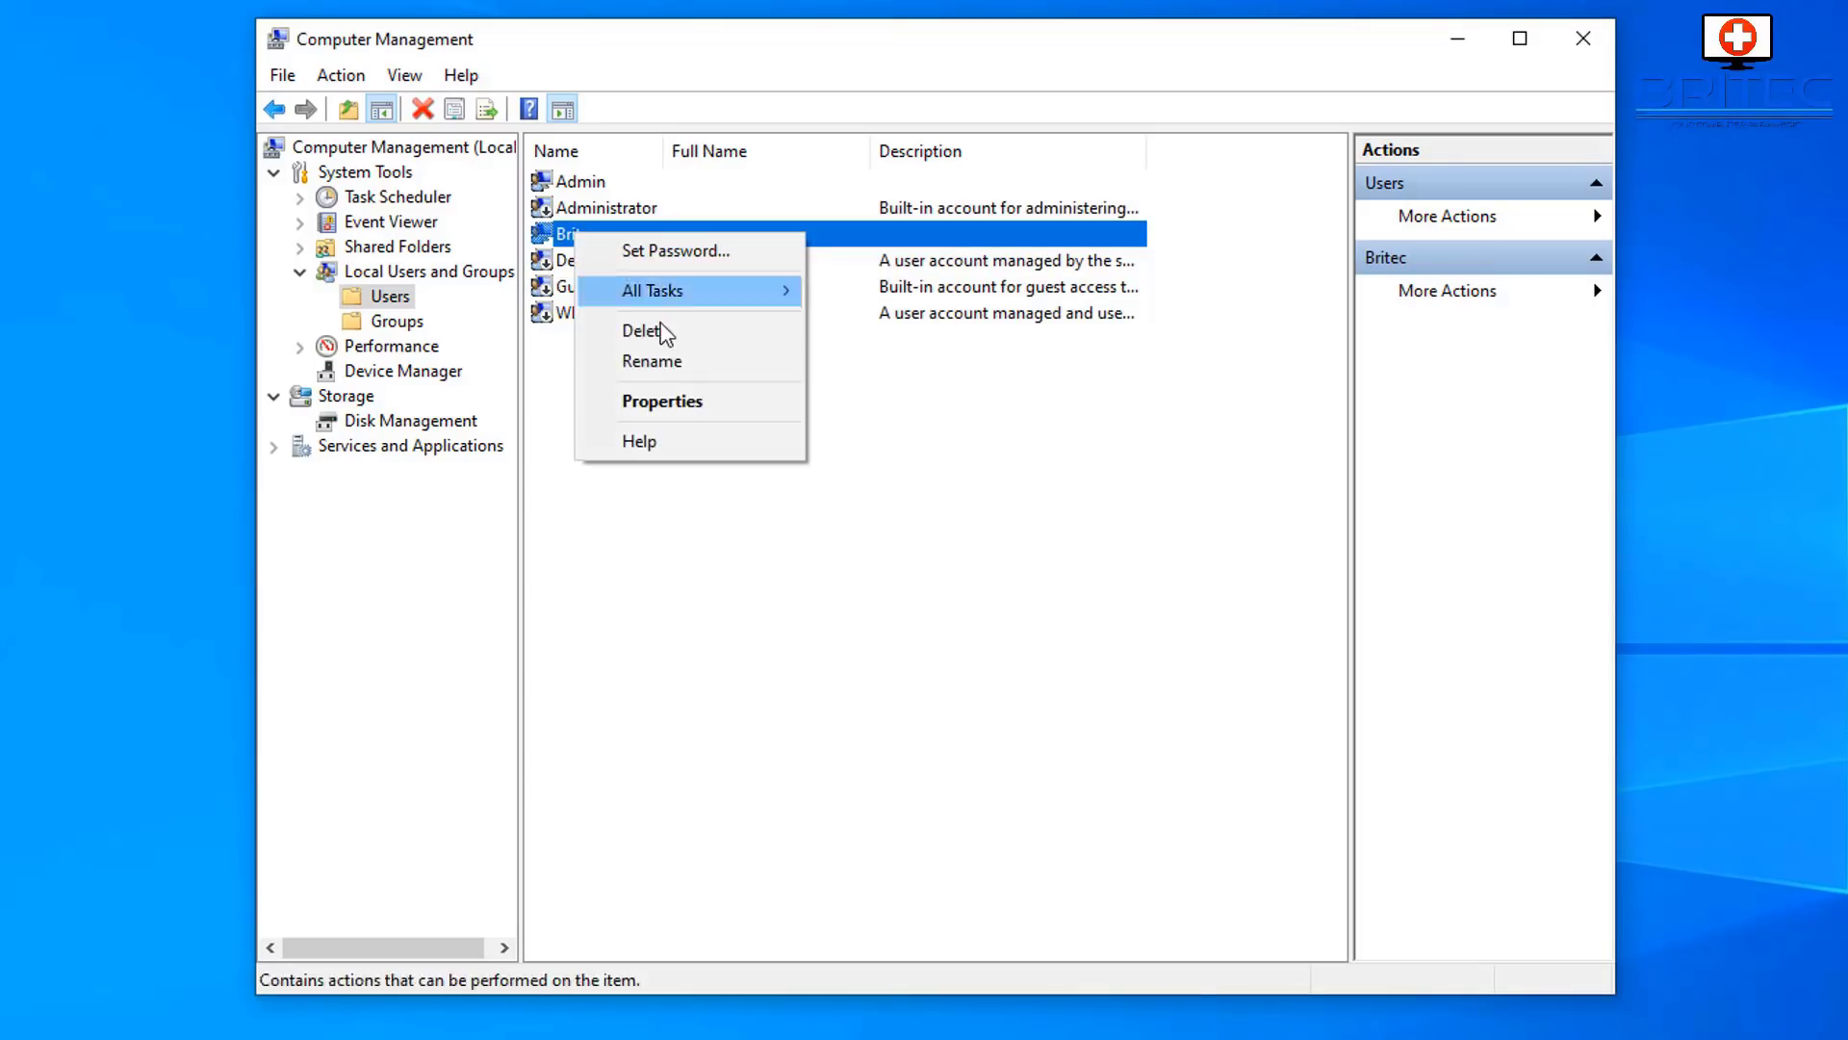
{"action": "left_click", "coordinate": [667, 395]}
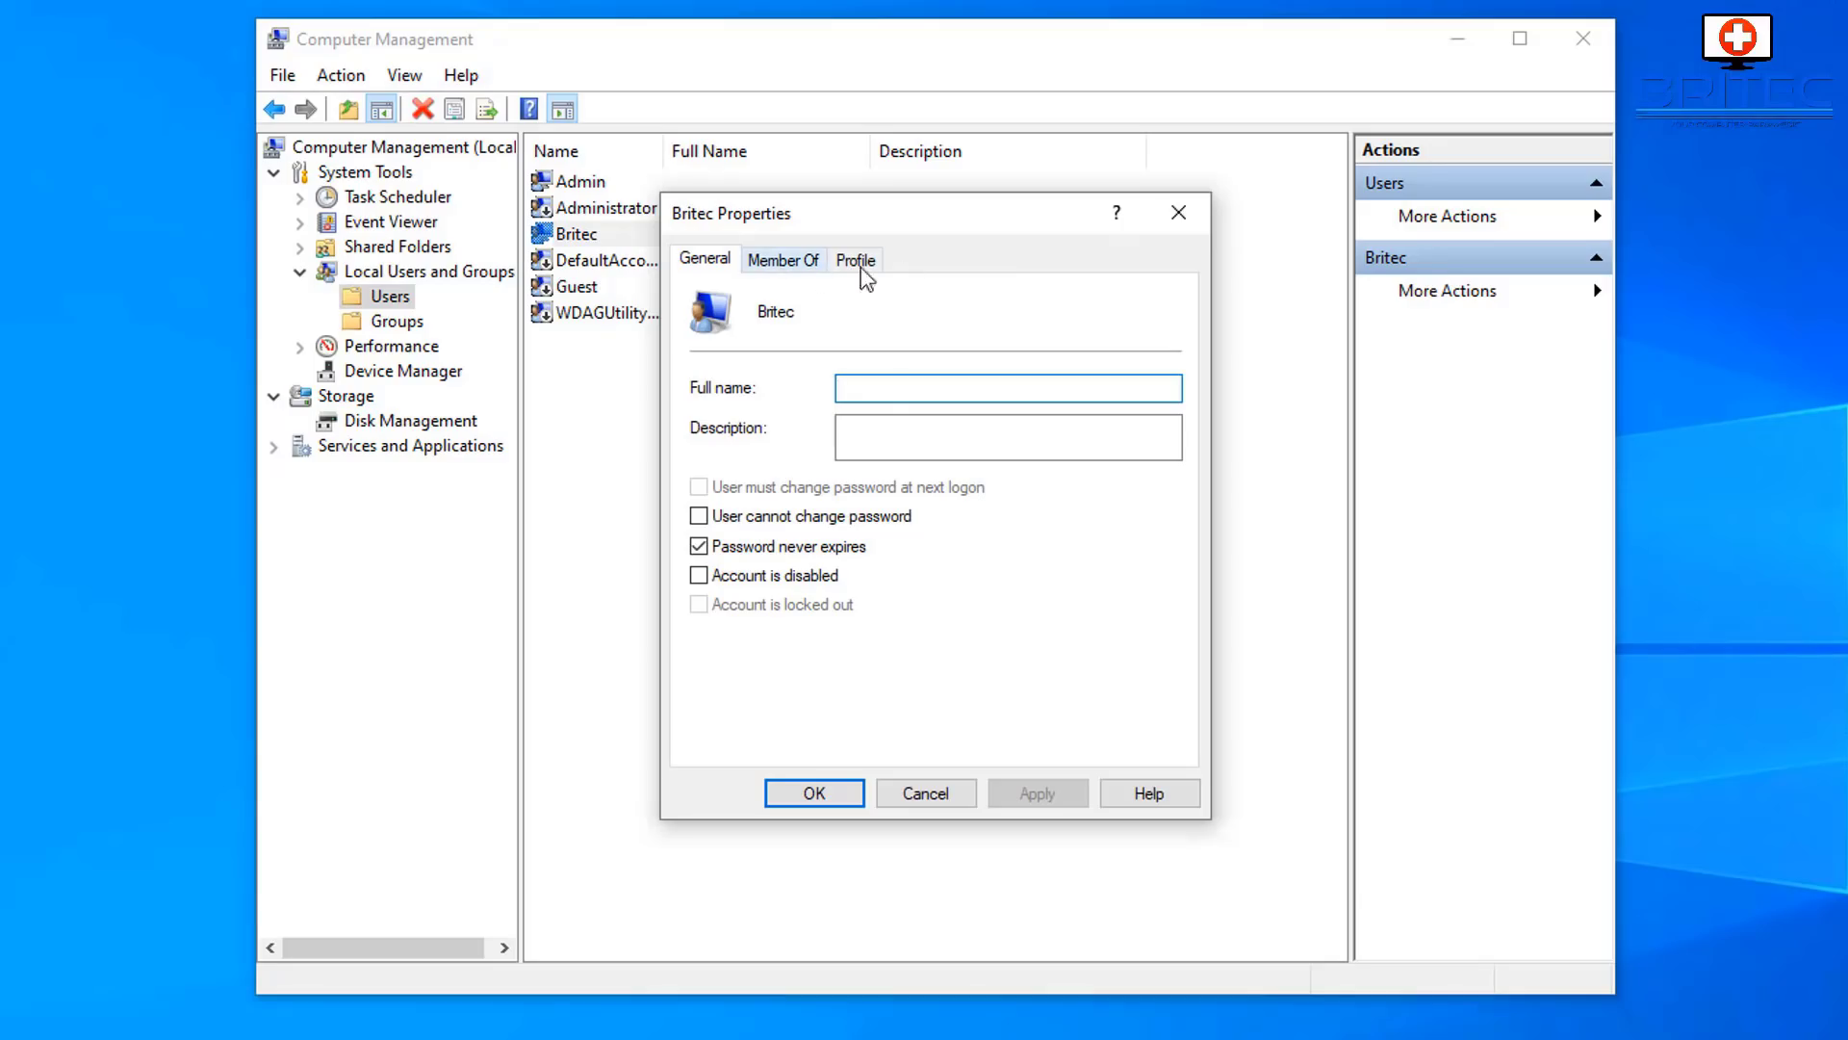
{"action": "left_click", "coordinate": [1178, 212]}
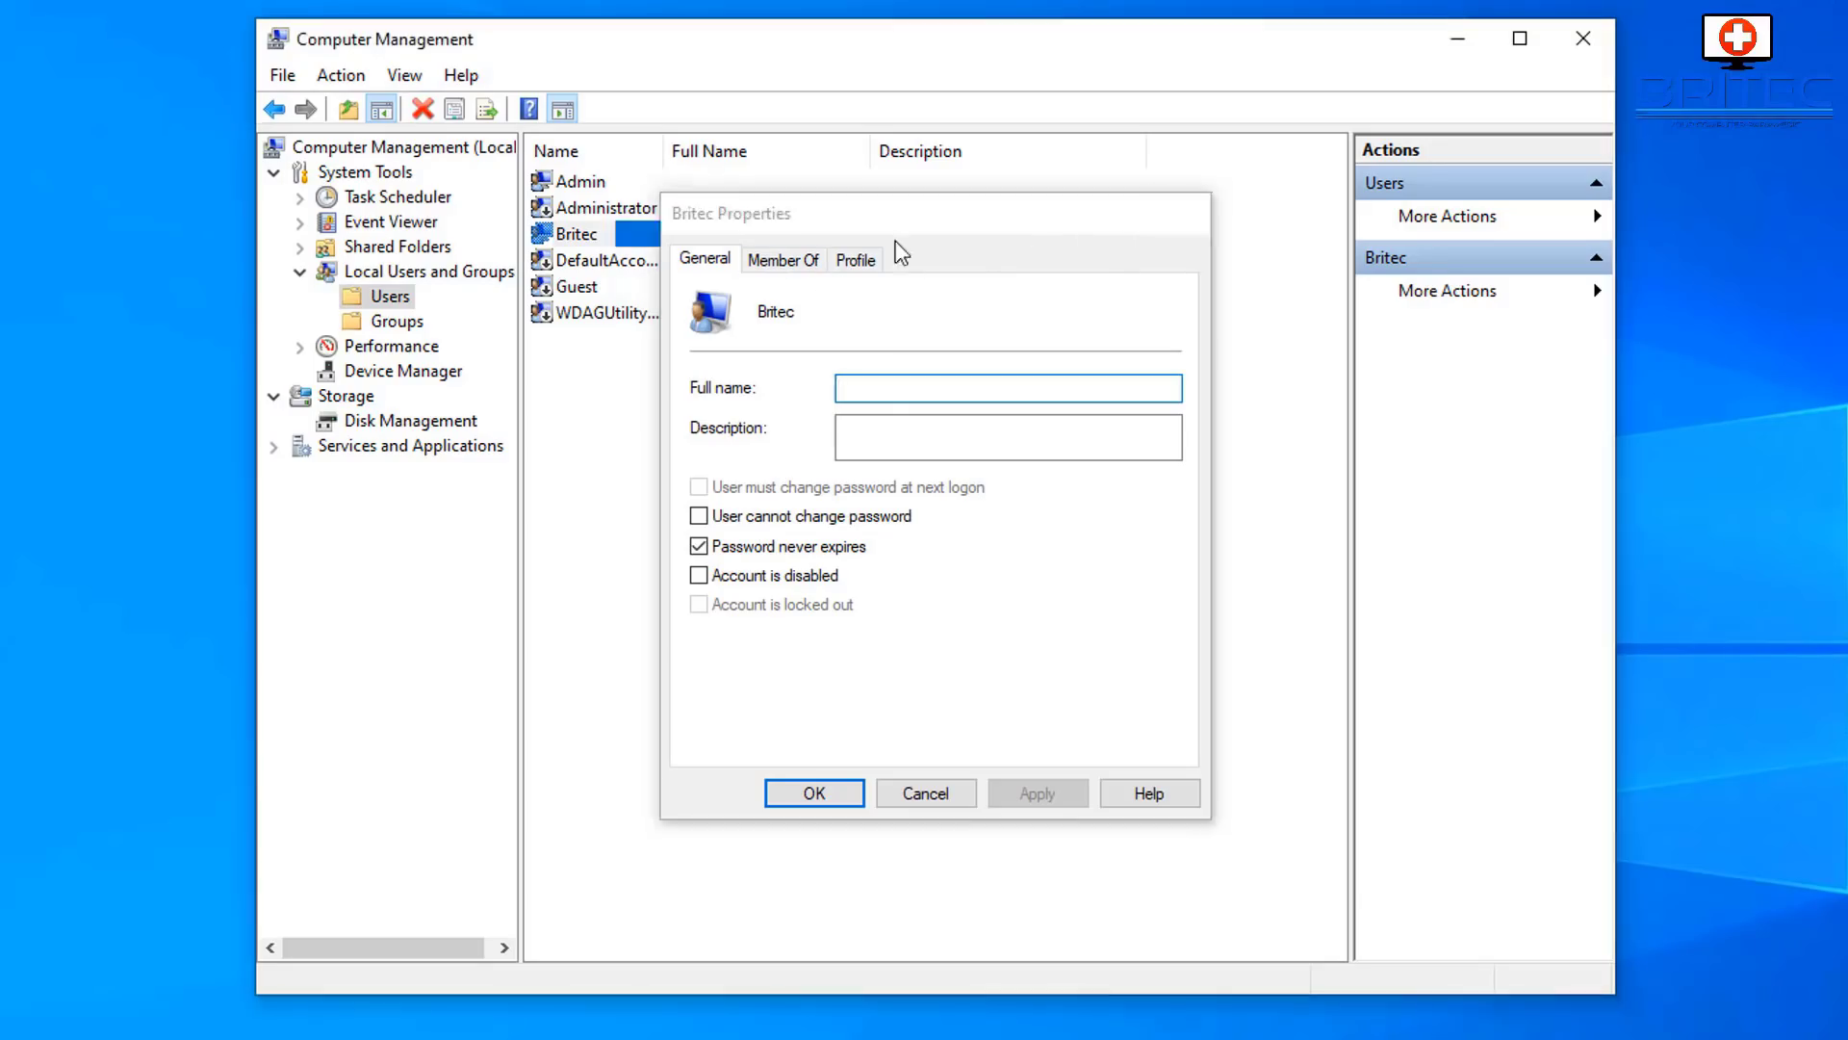
{"action": "left_click", "coordinate": [576, 206]}
{"action": "right_click", "coordinate": [576, 206]}
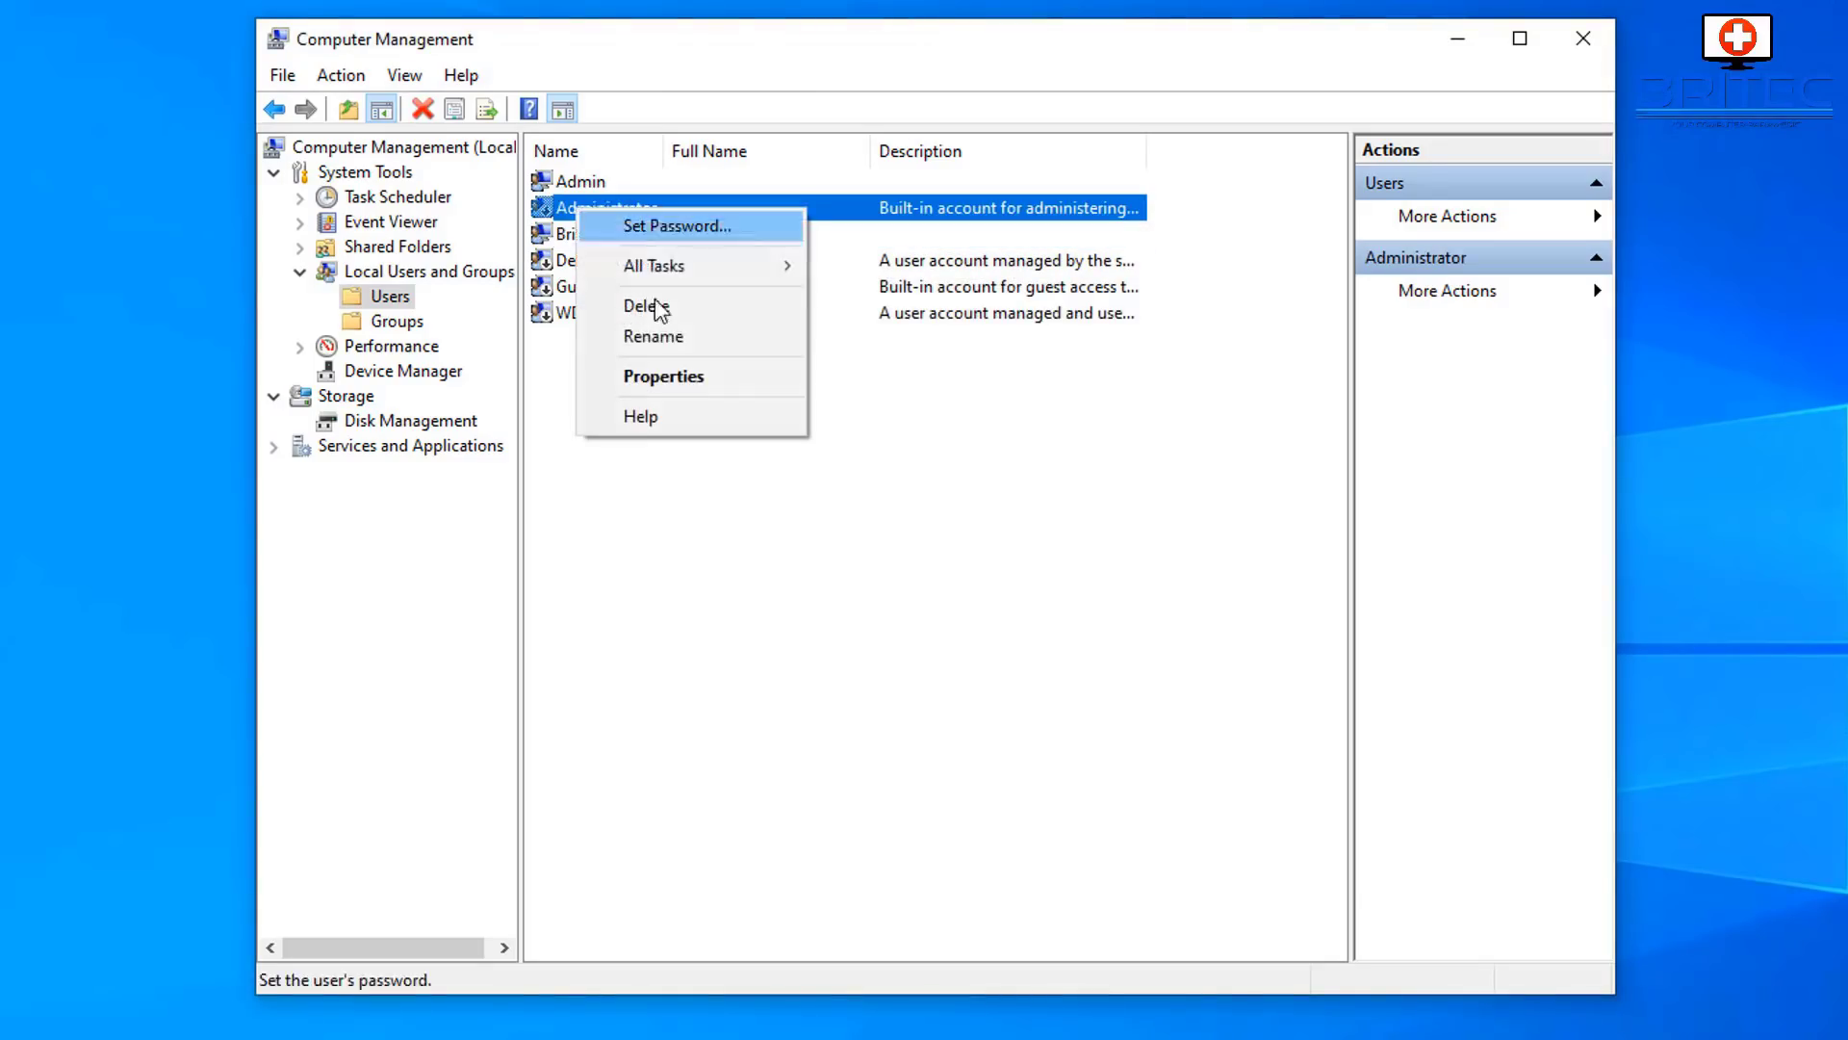
{"action": "left_click", "coordinate": [674, 385]}
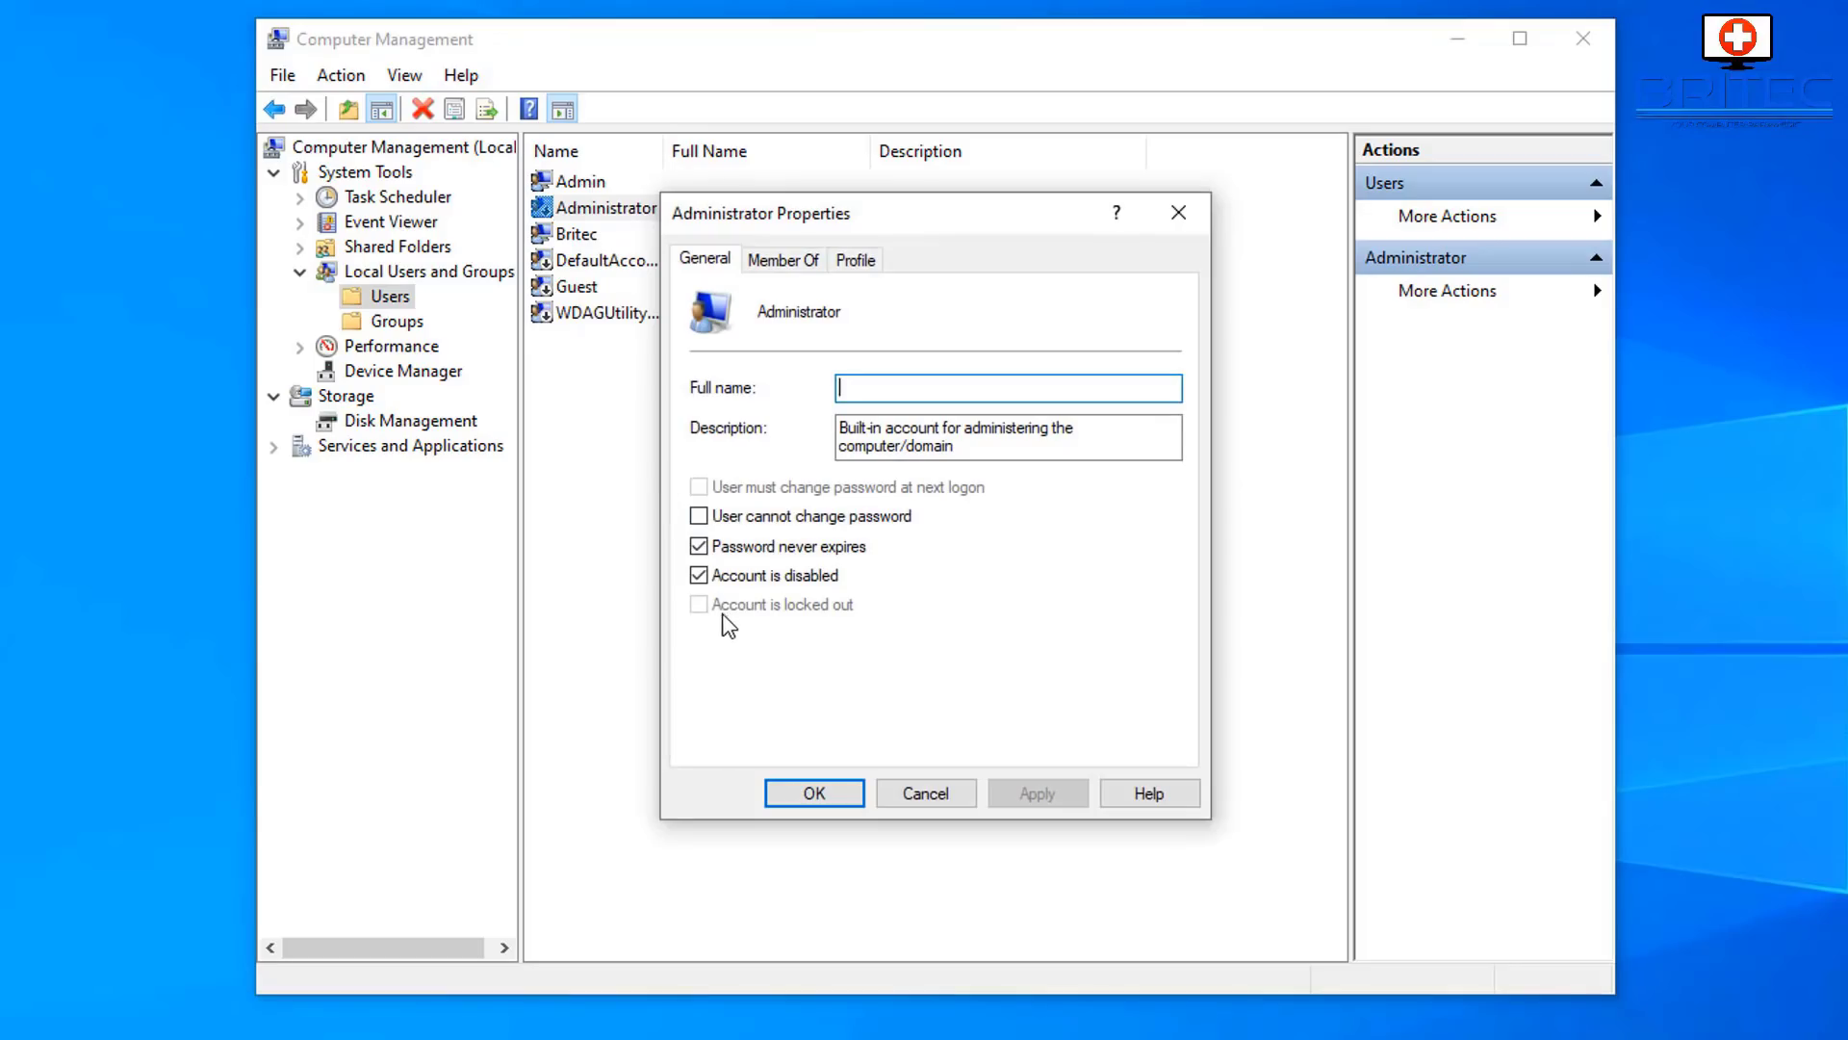
{"action": "left_click", "coordinate": [838, 792]}
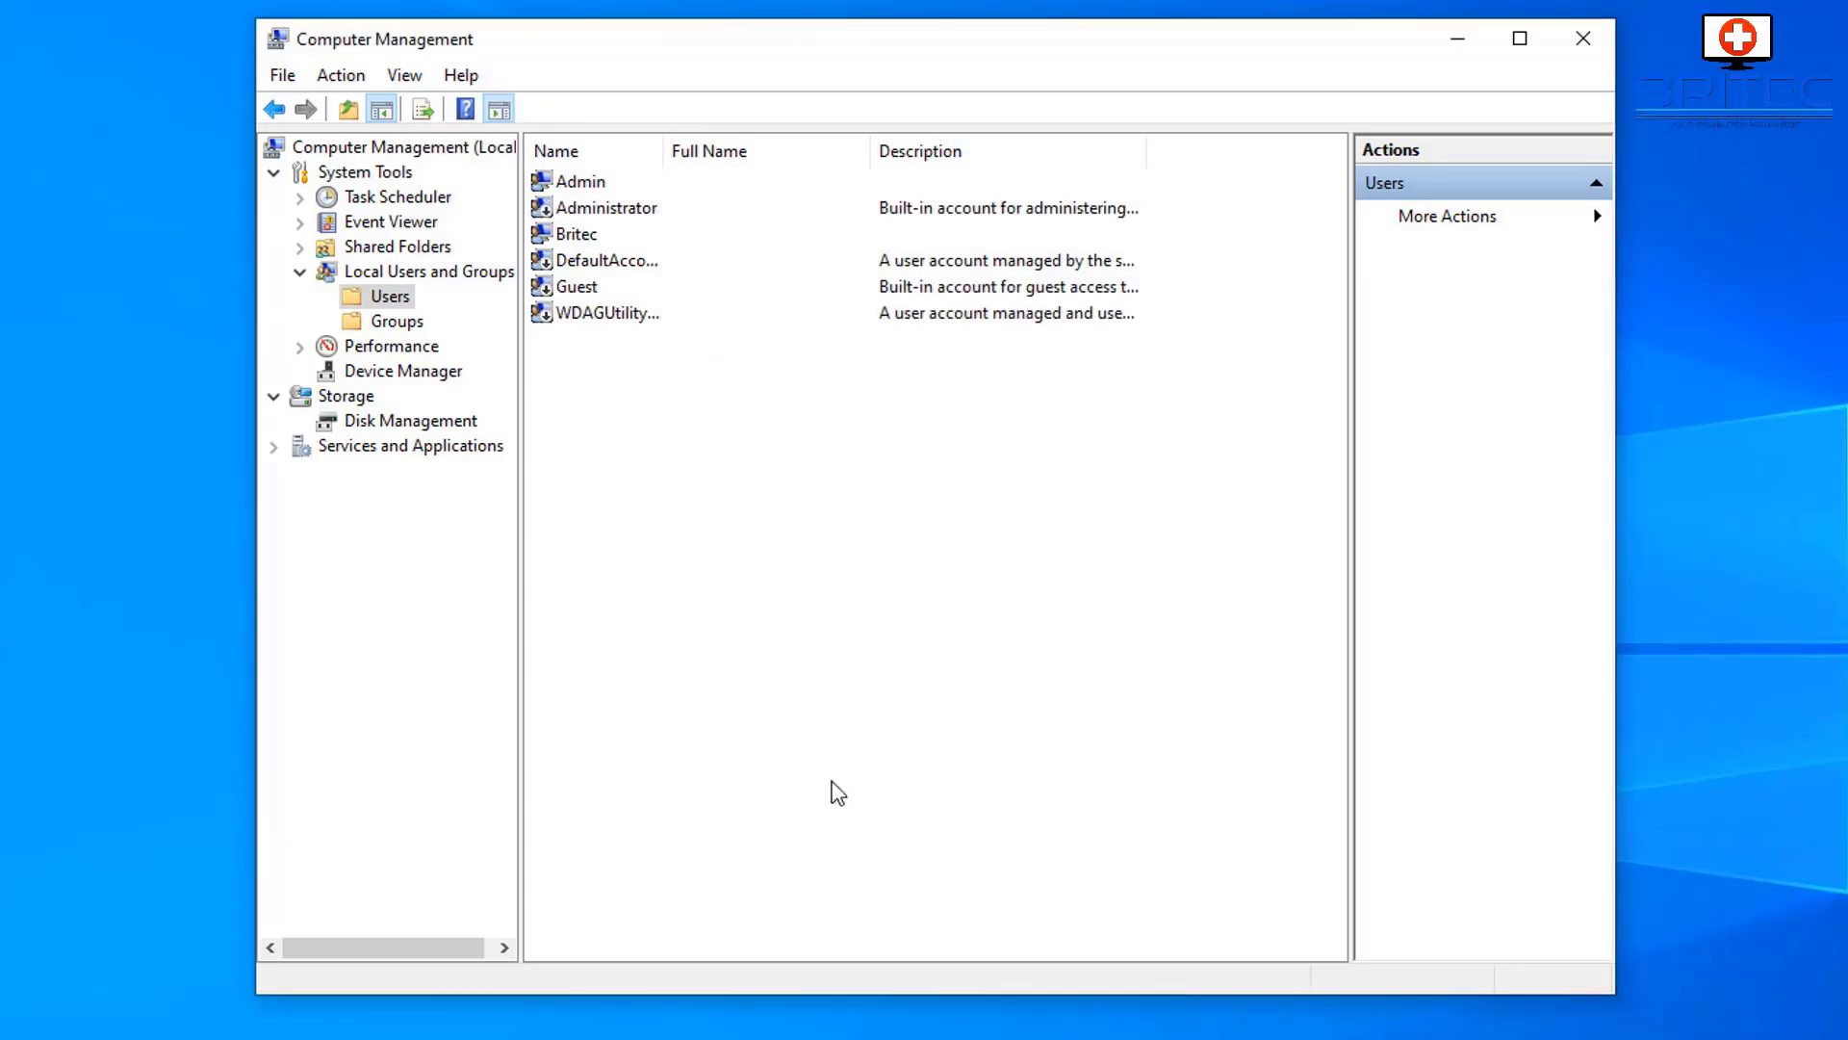
{"action": "left_click", "coordinate": [591, 178]}
{"action": "right_click", "coordinate": [591, 176]}
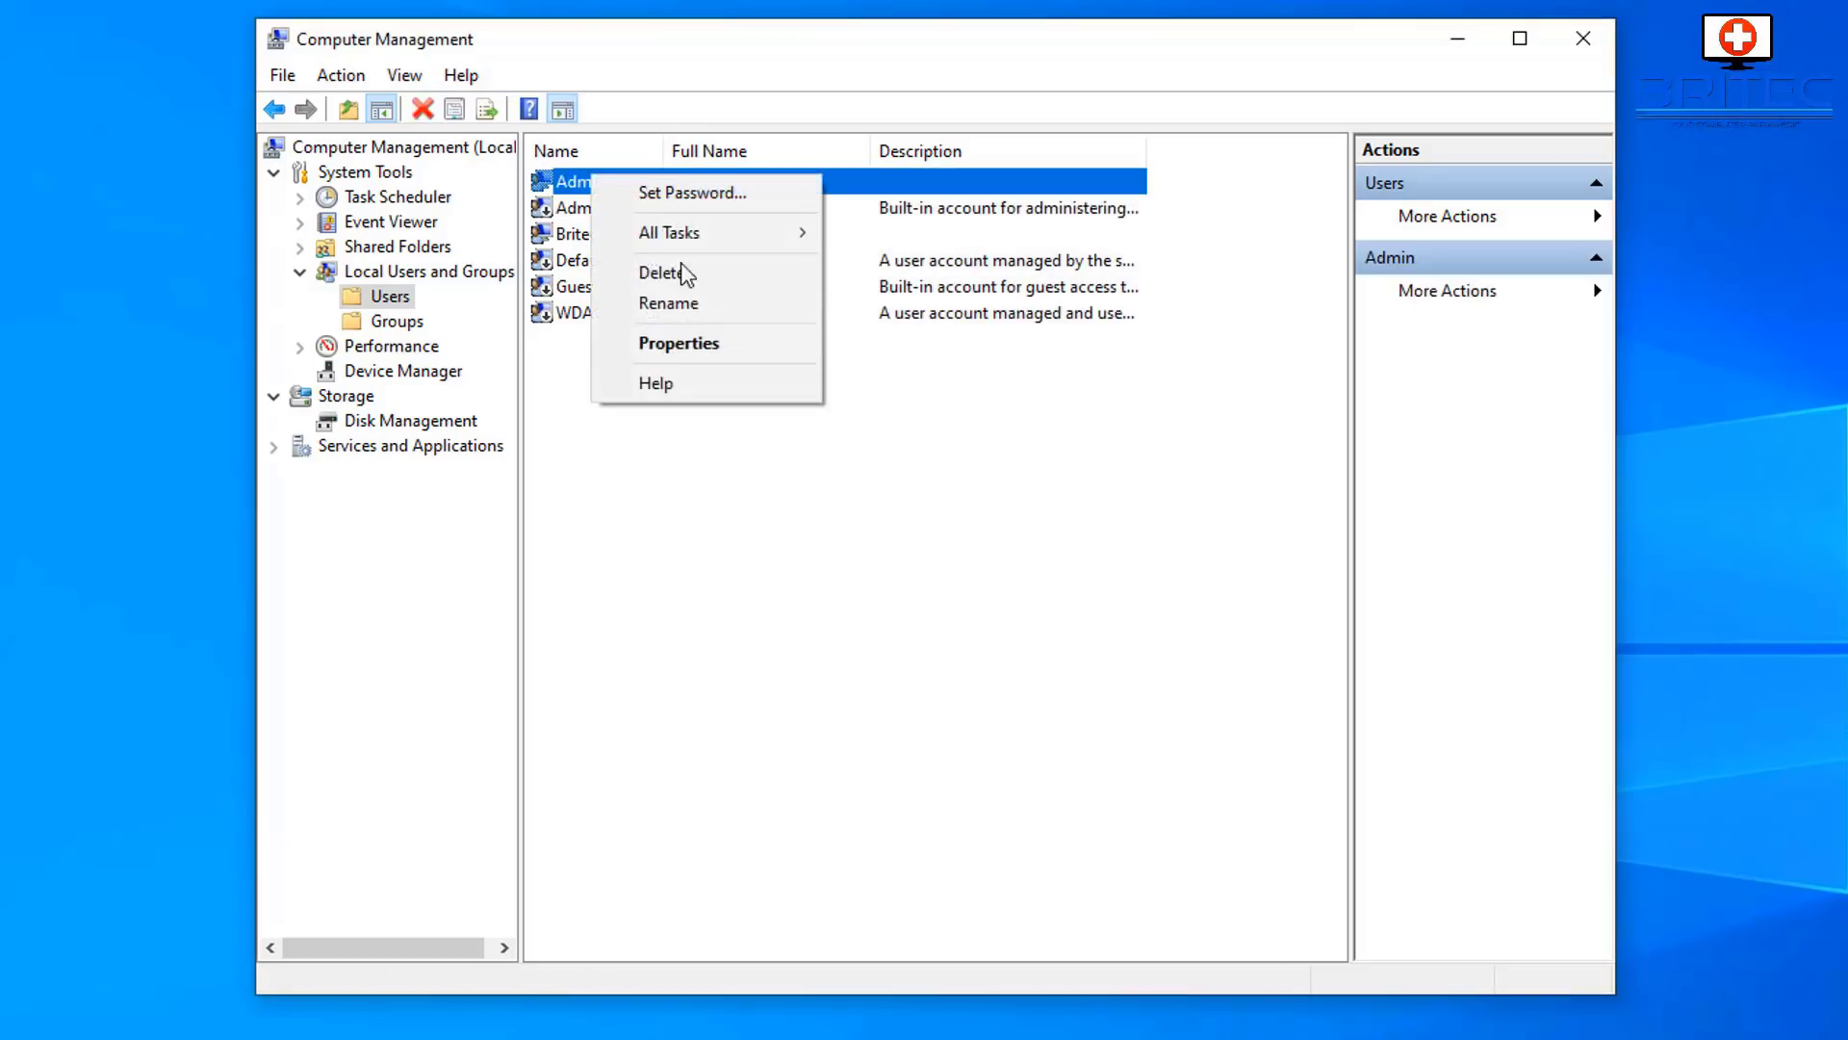
{"action": "left_click", "coordinate": [702, 345]}
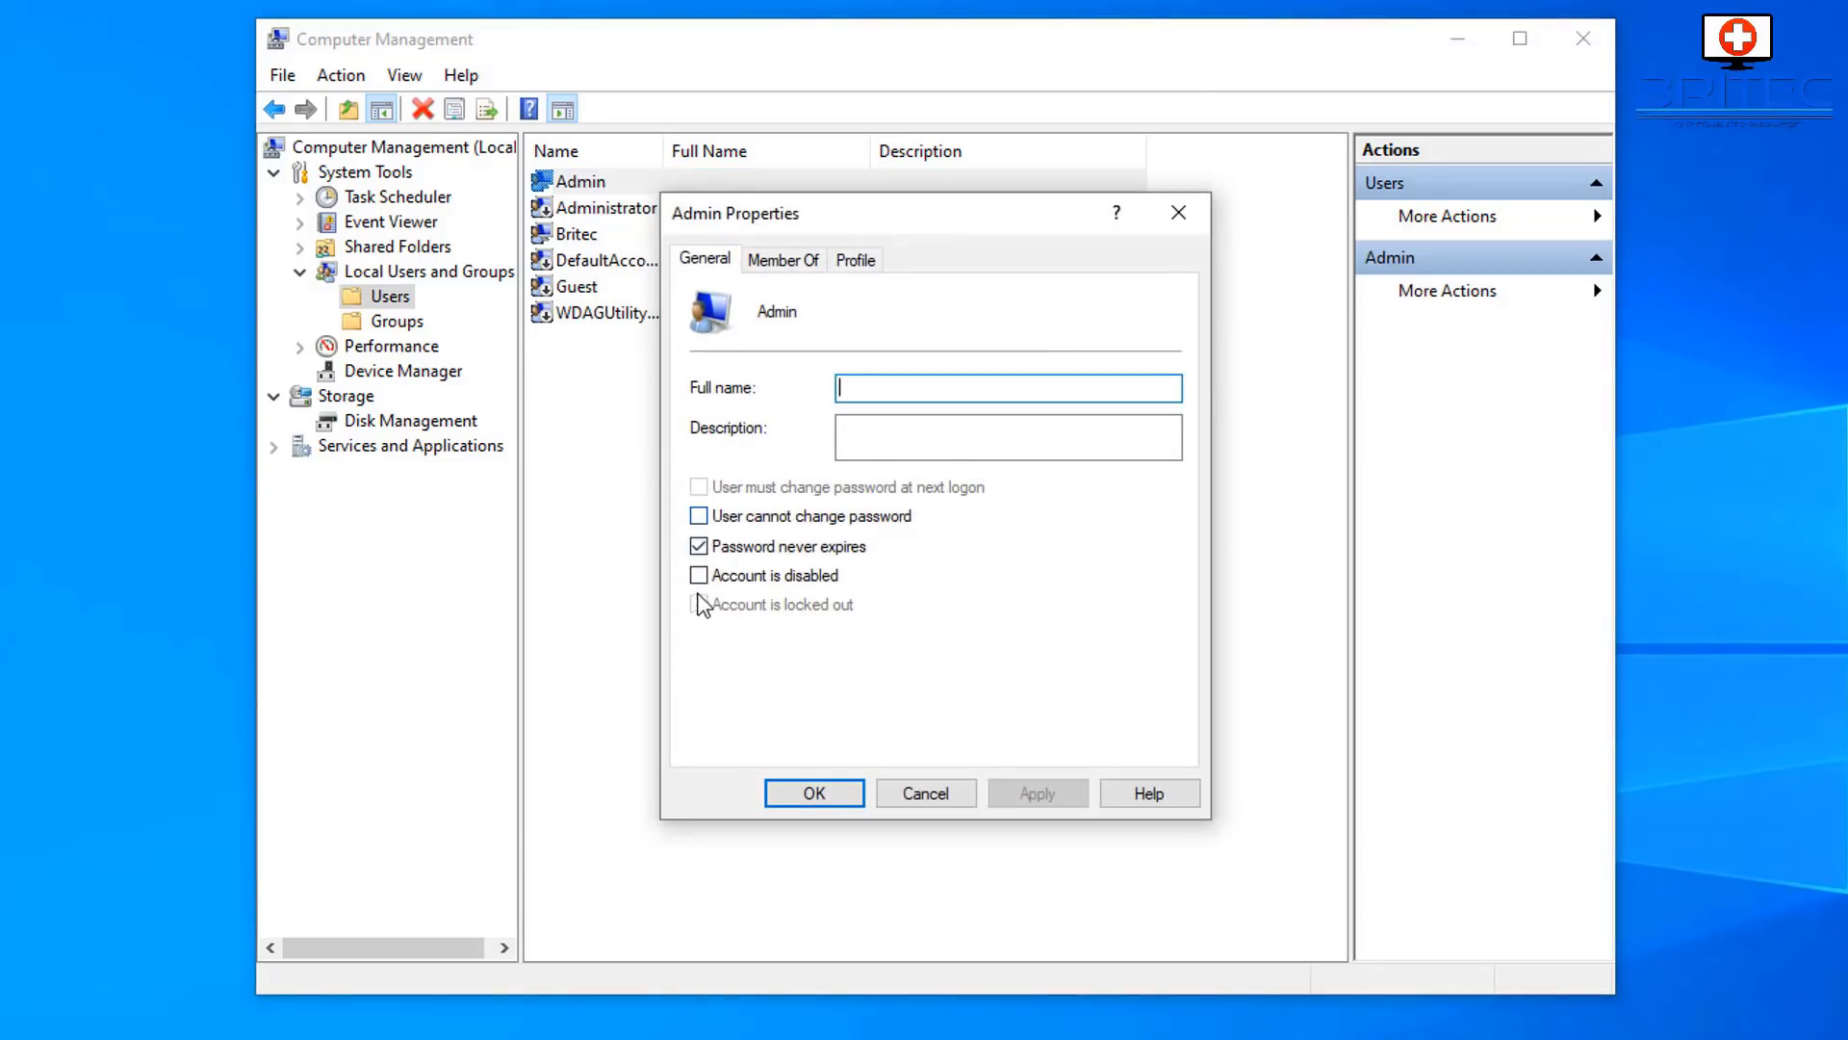
{"action": "left_click", "coordinate": [816, 798]}
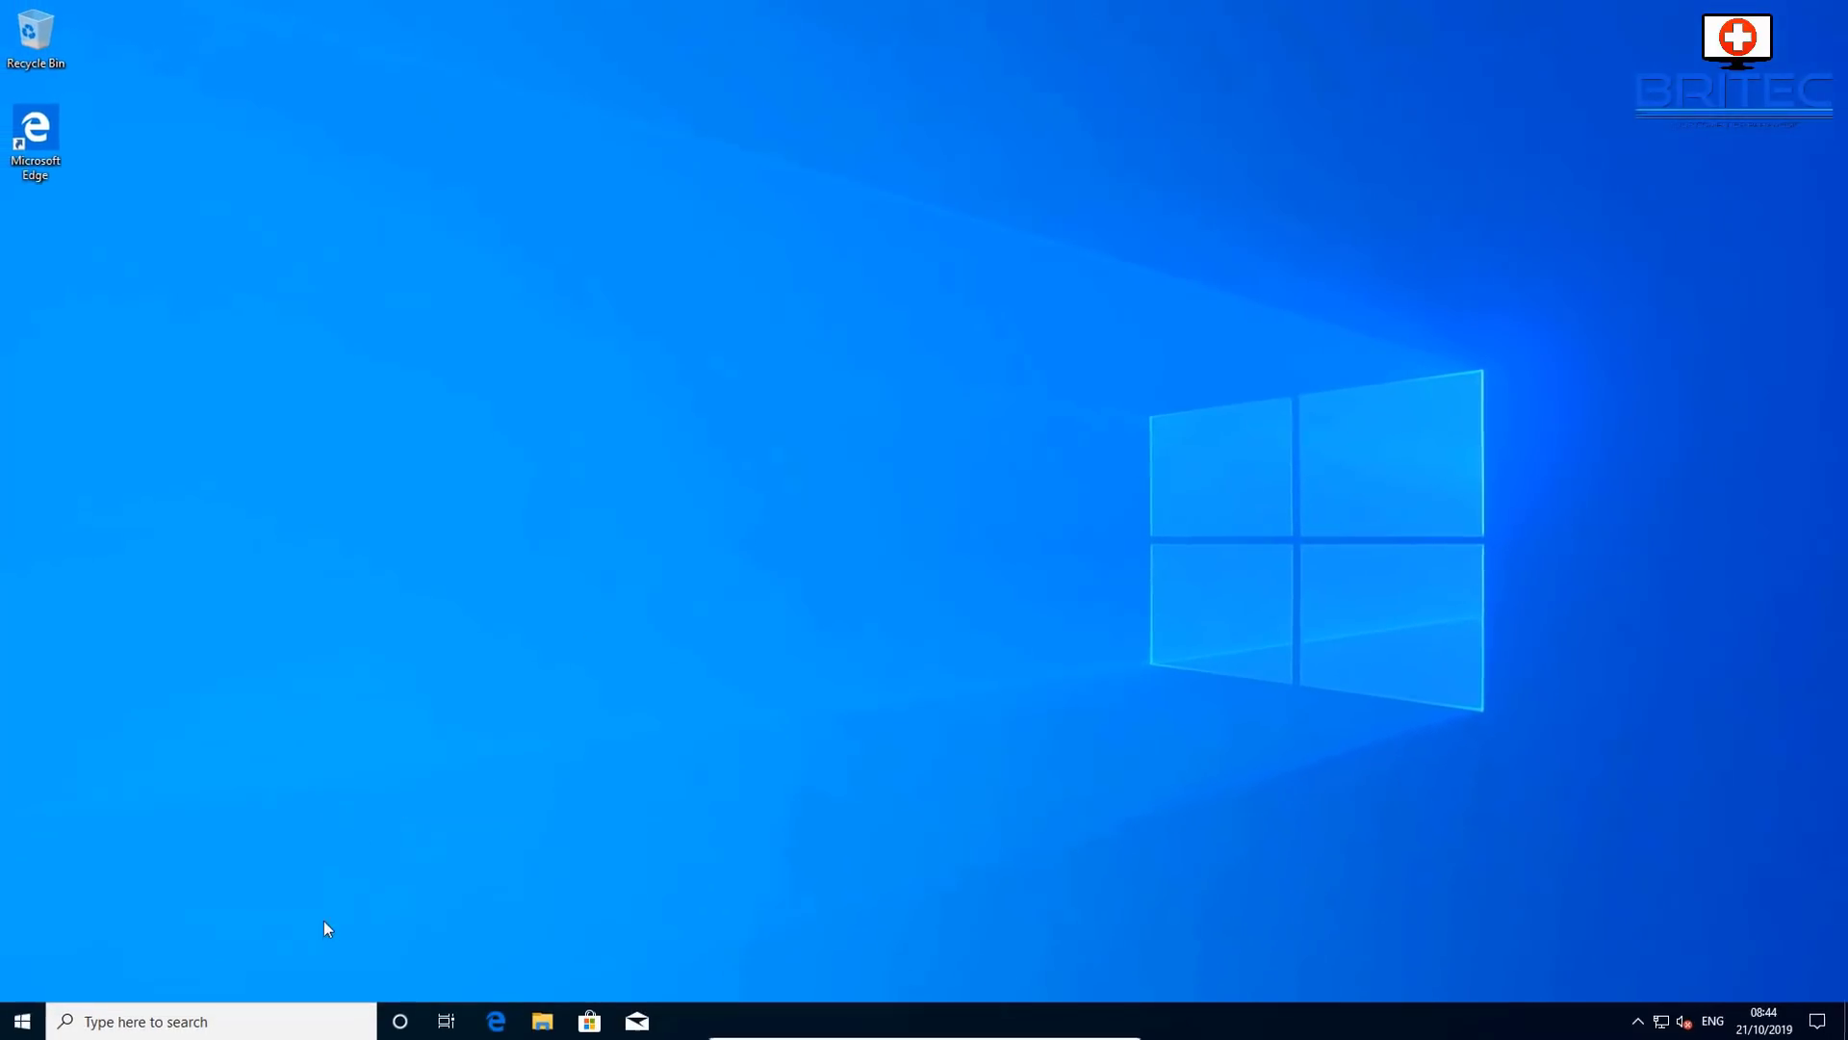
- Sign out of Windows from the Start menu and sign back in to the main account
{"action": "left_click", "coordinate": [21, 1021]}
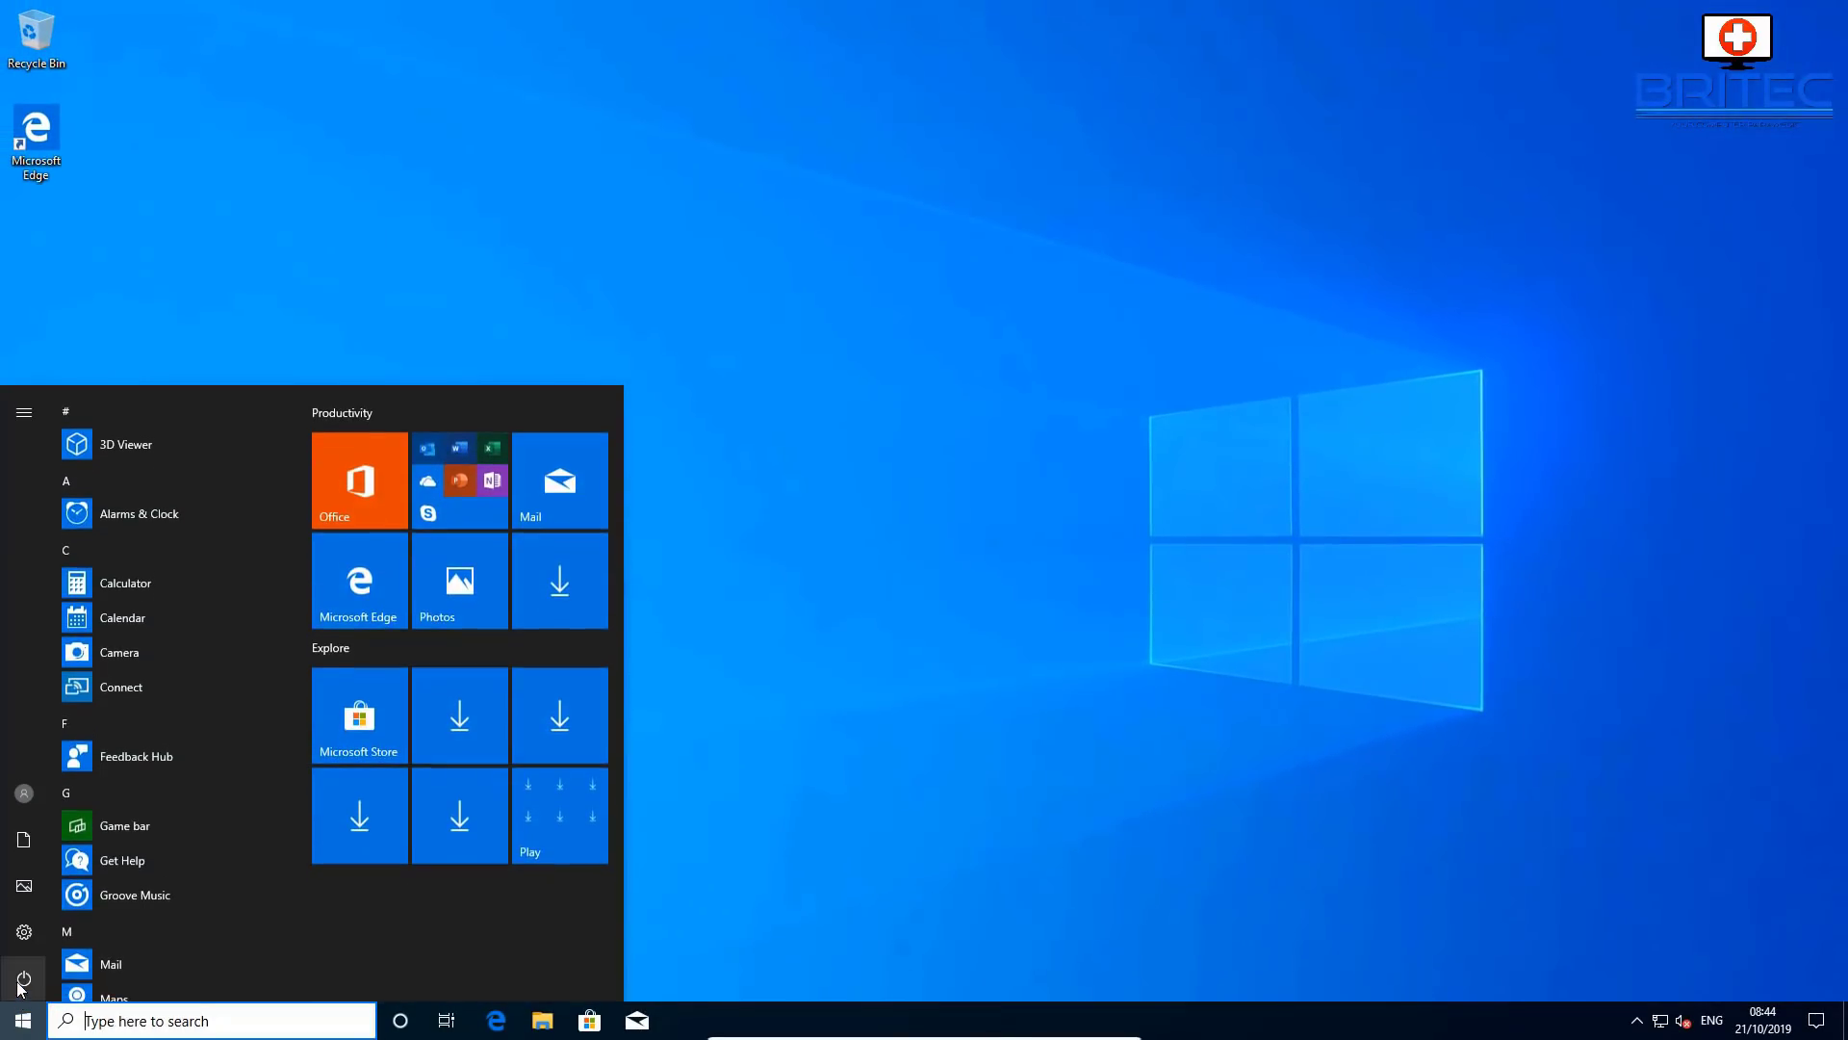
{"action": "left_click", "coordinate": [24, 792]}
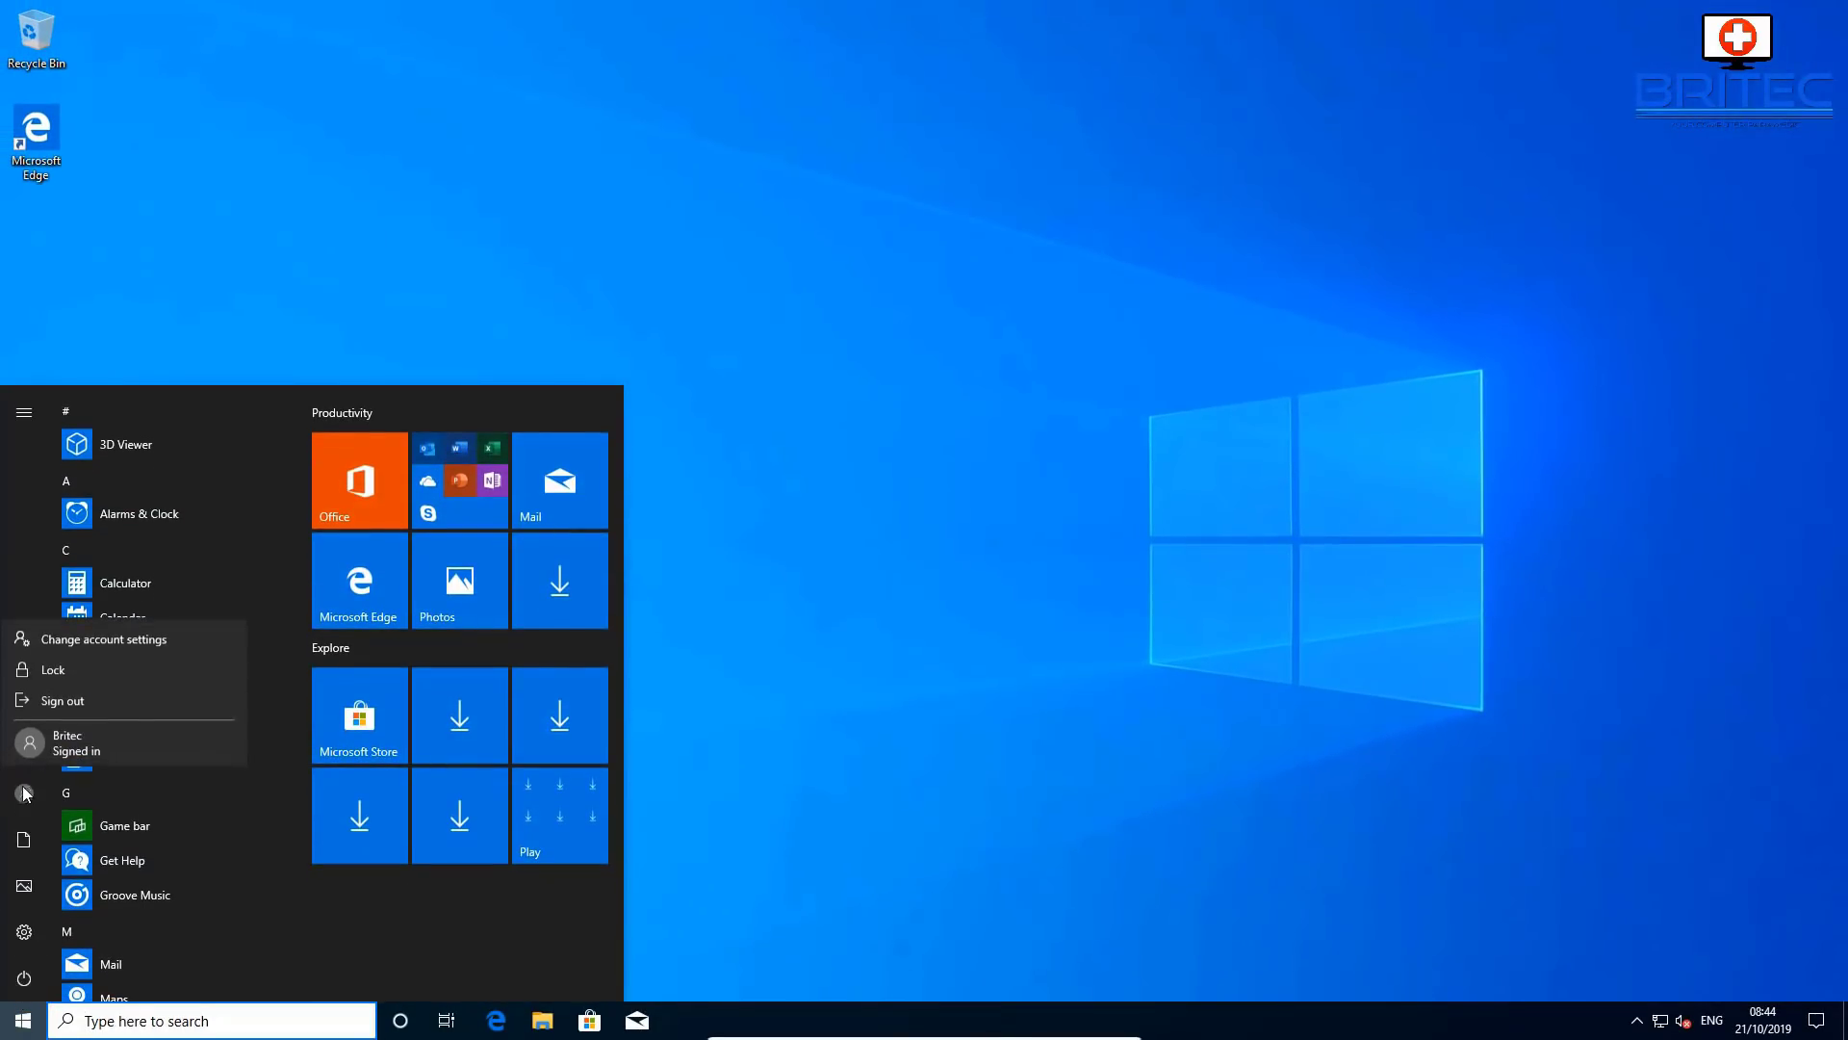
{"action": "left_click", "coordinate": [65, 743]}
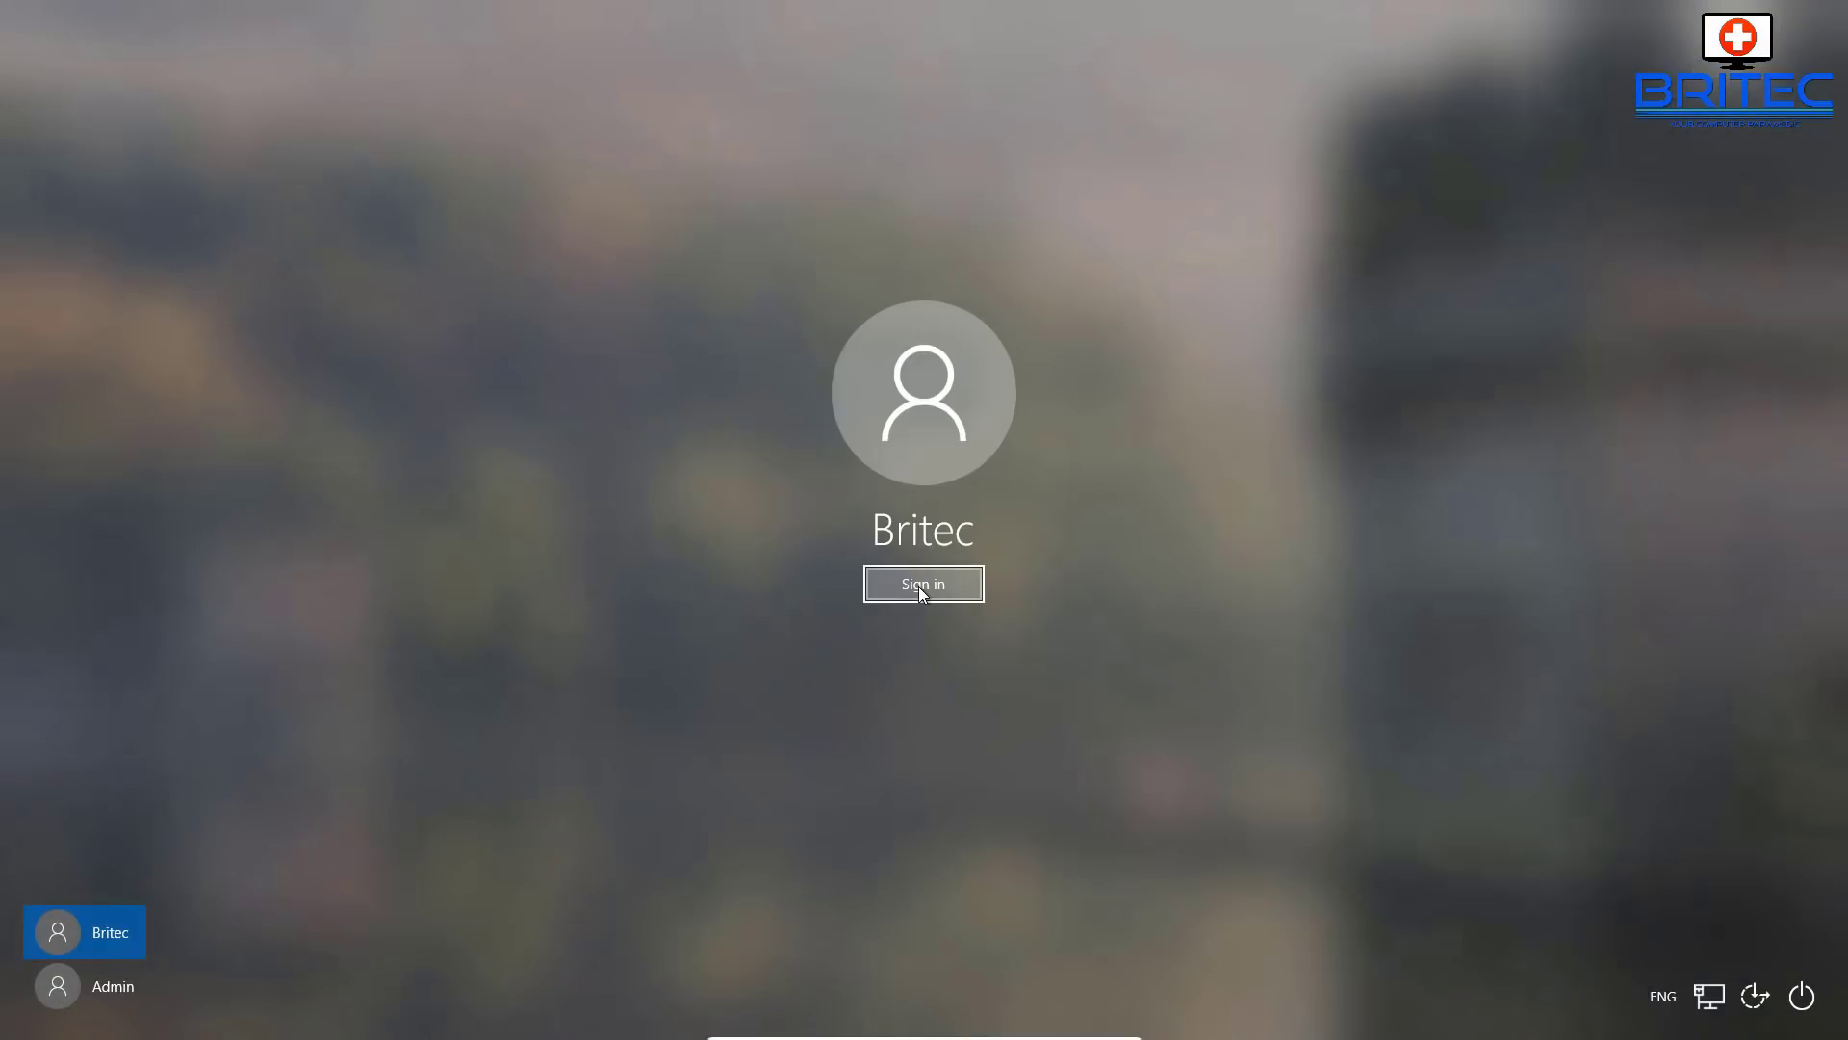
{"action": "left_click", "coordinate": [919, 591]}
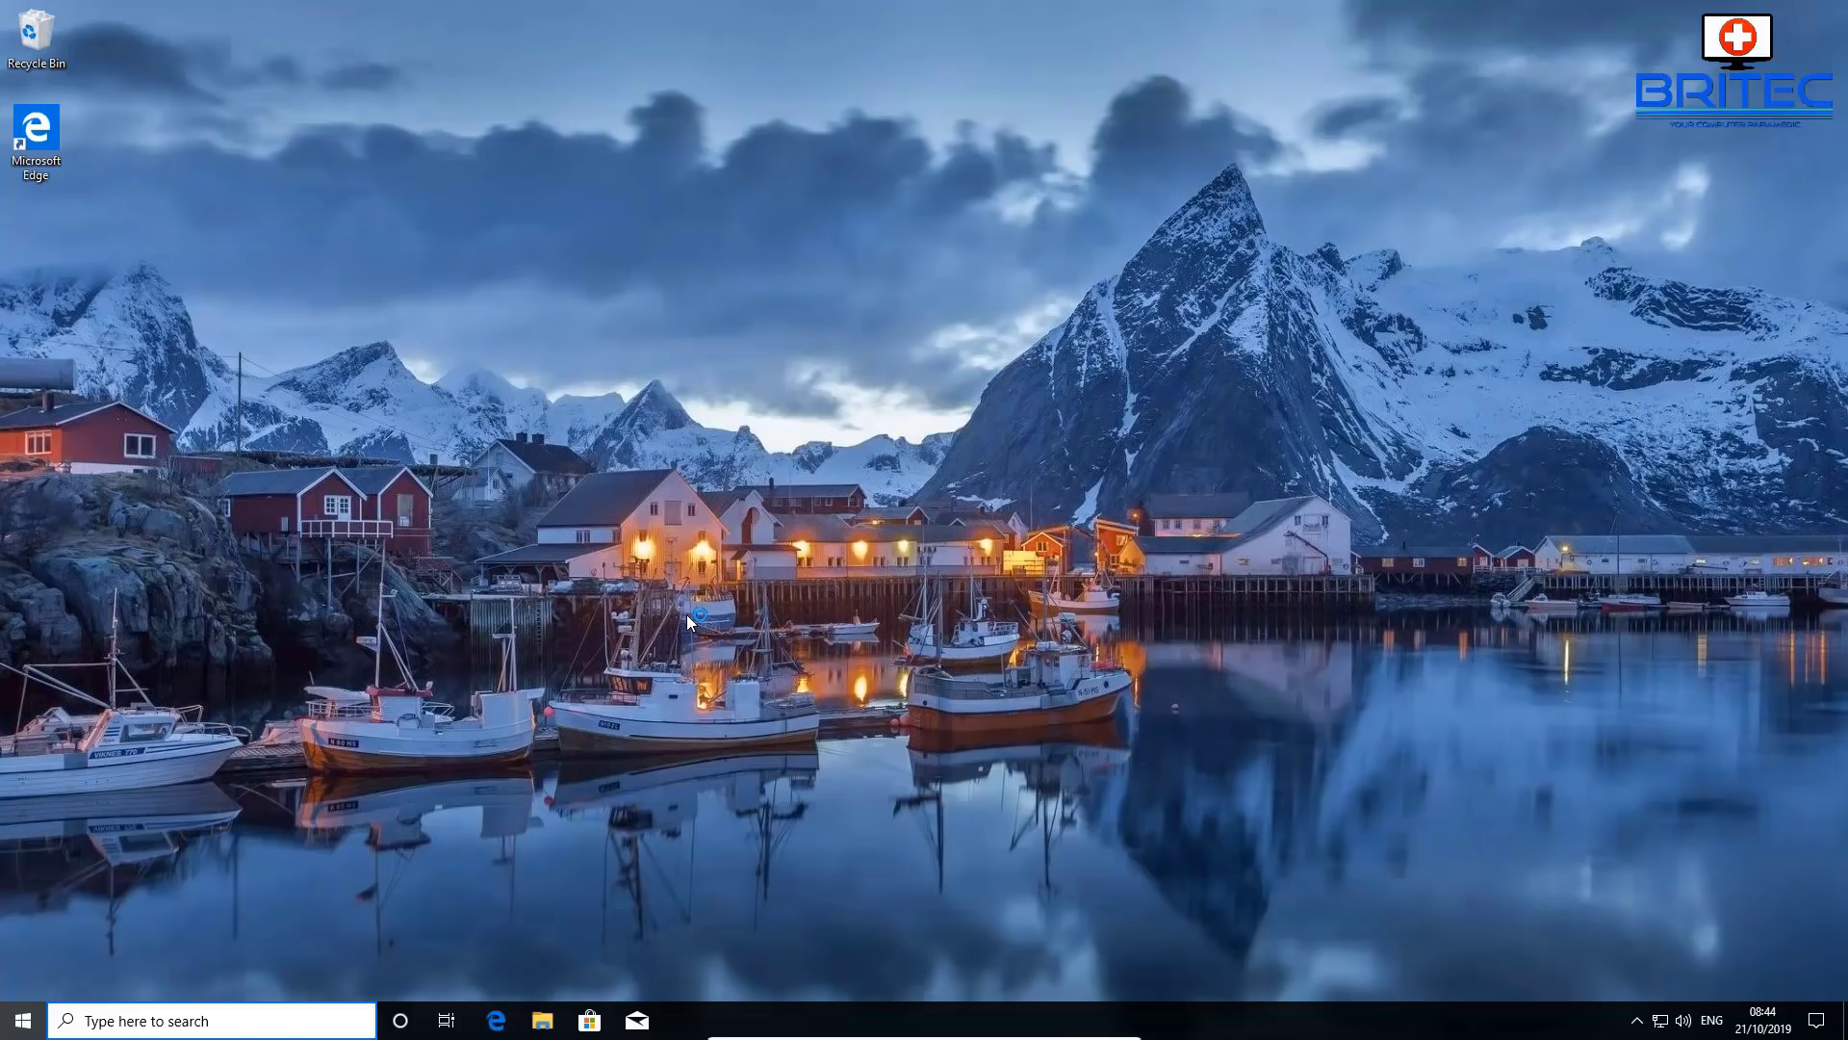
{"action": "key", "text": "super"}
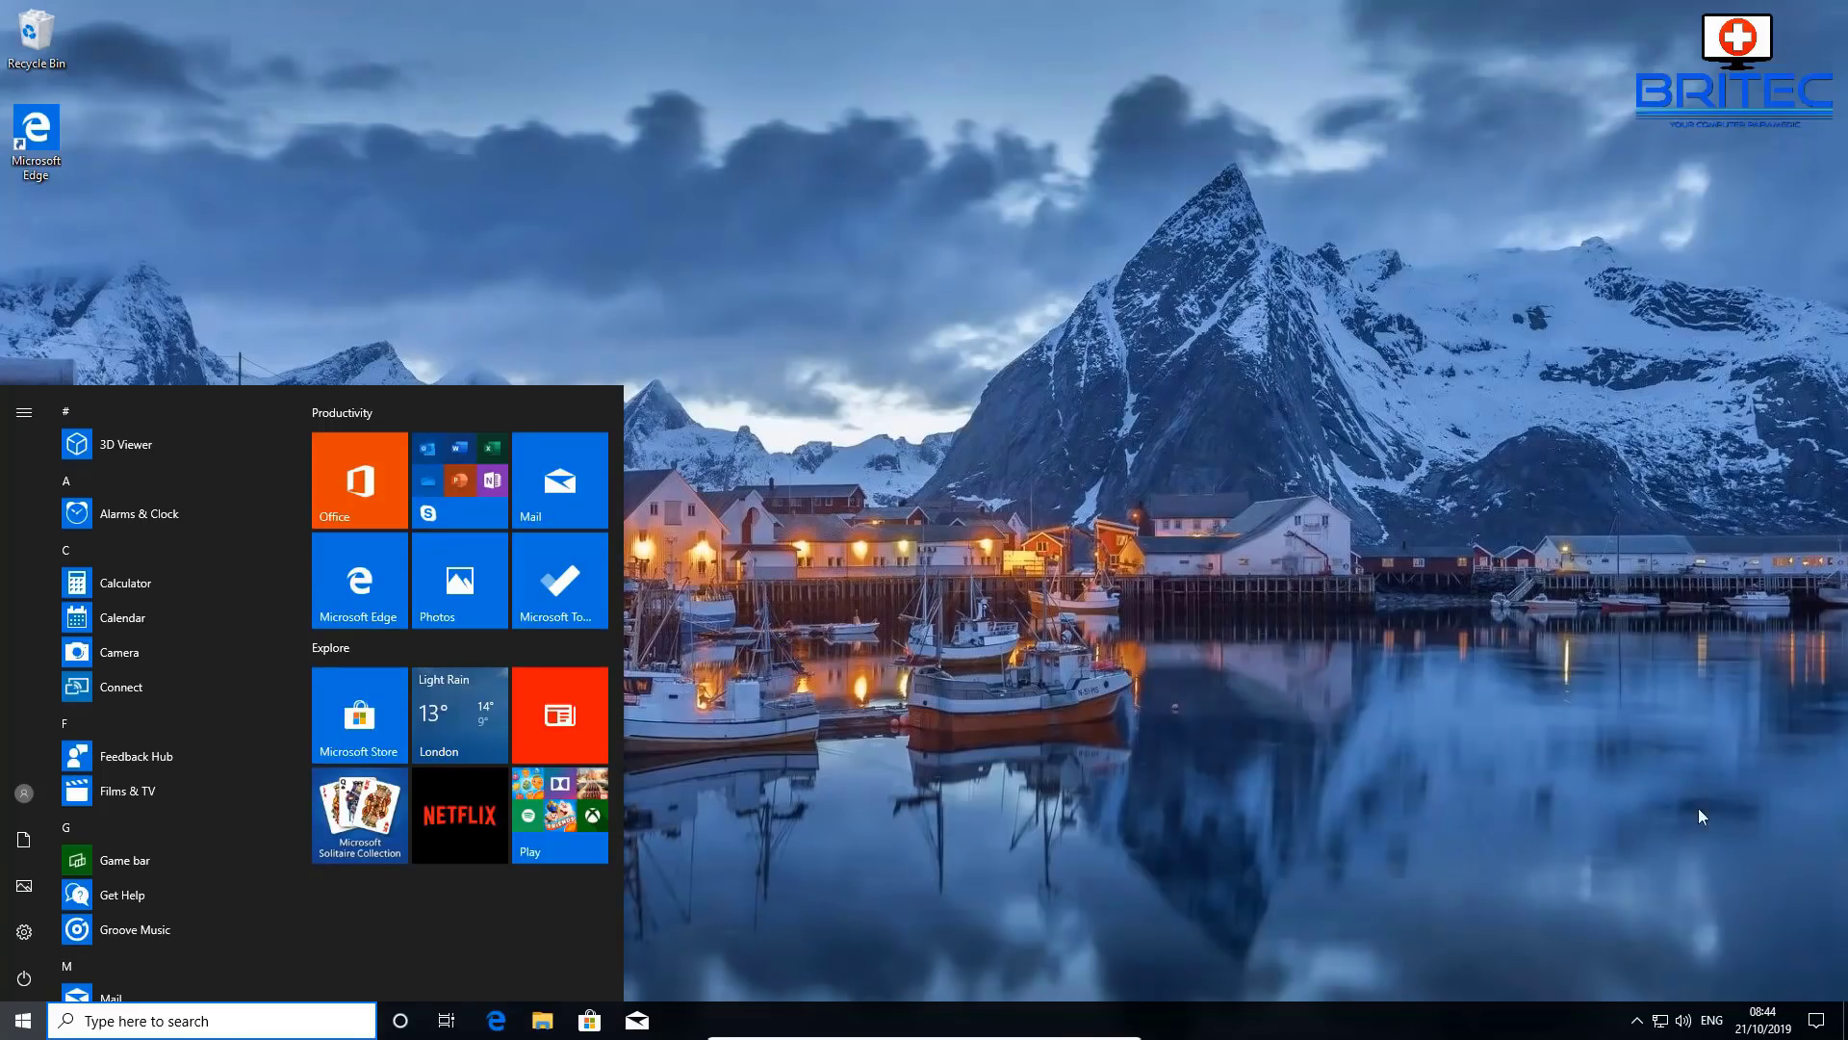
{"action": "key", "text": "super"}
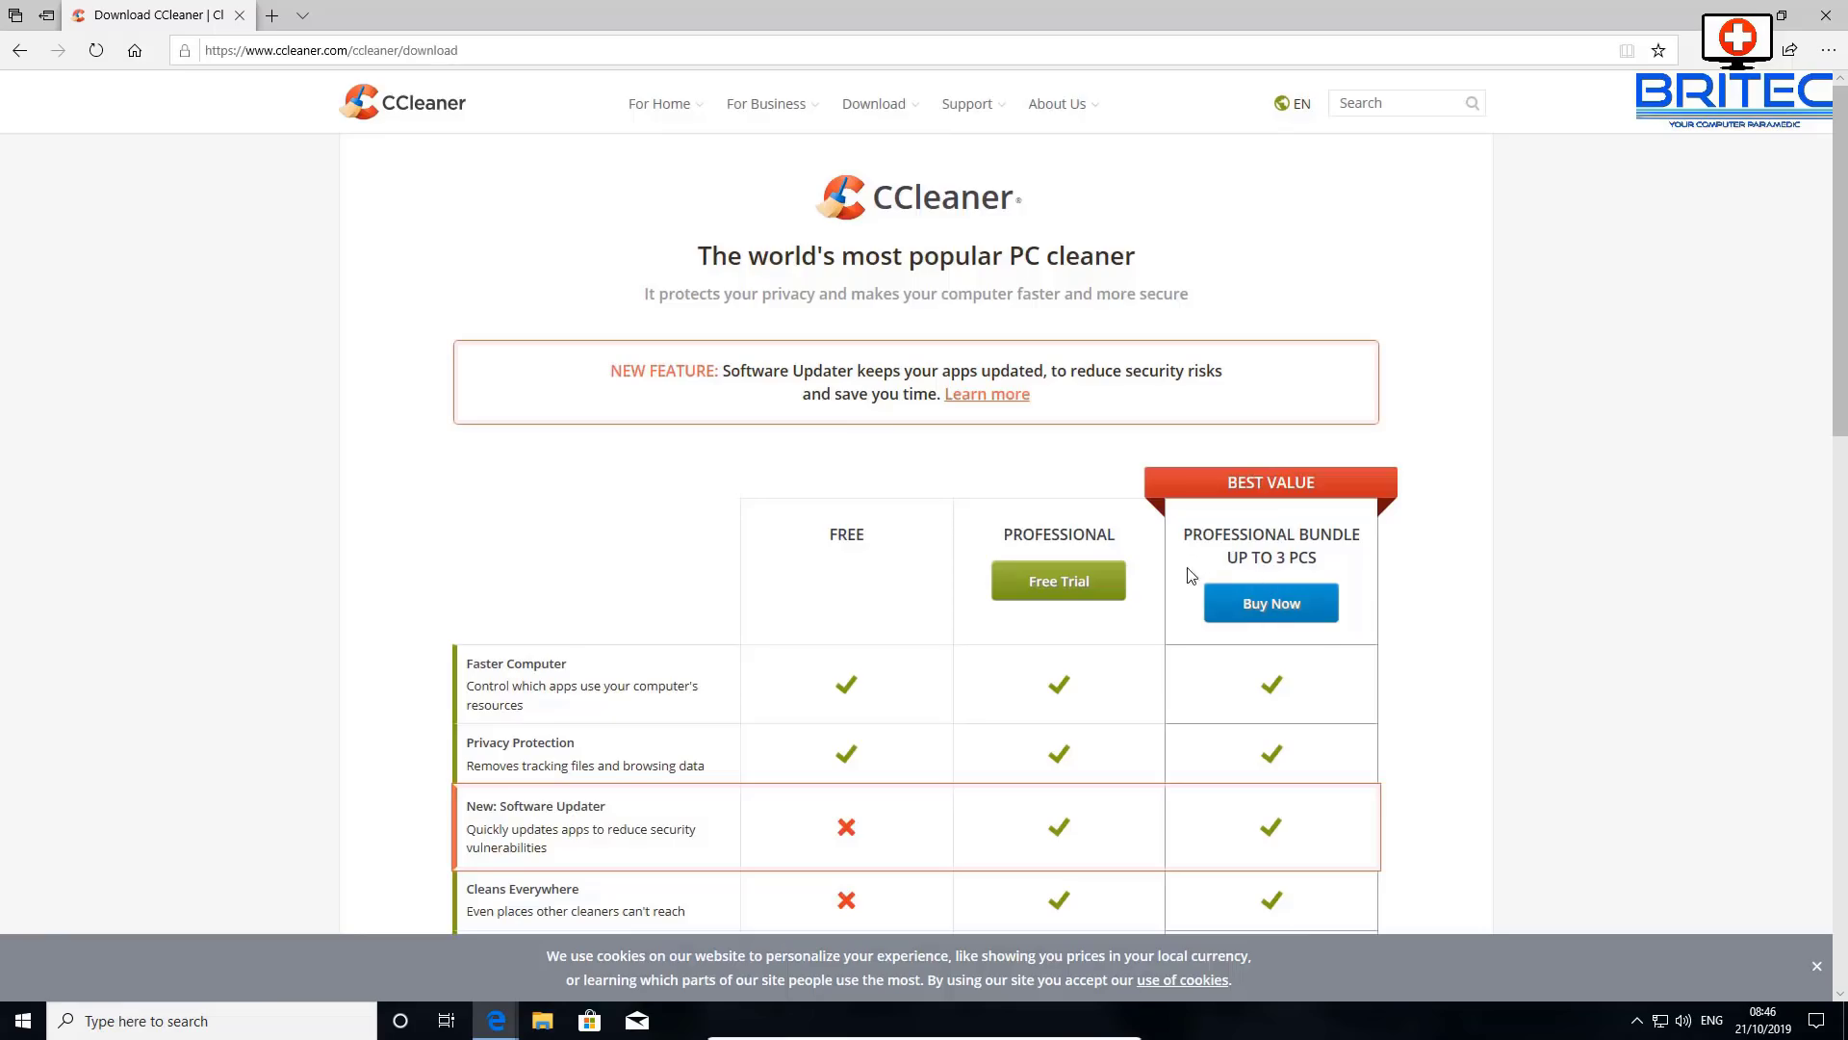
- Download the free CCleaner installer ccsetup563.exe from the ccleaner.com download page
{"action": "scroll", "coordinate": [1185, 587], "scroll_direction": "down", "scroll_amount": 5}
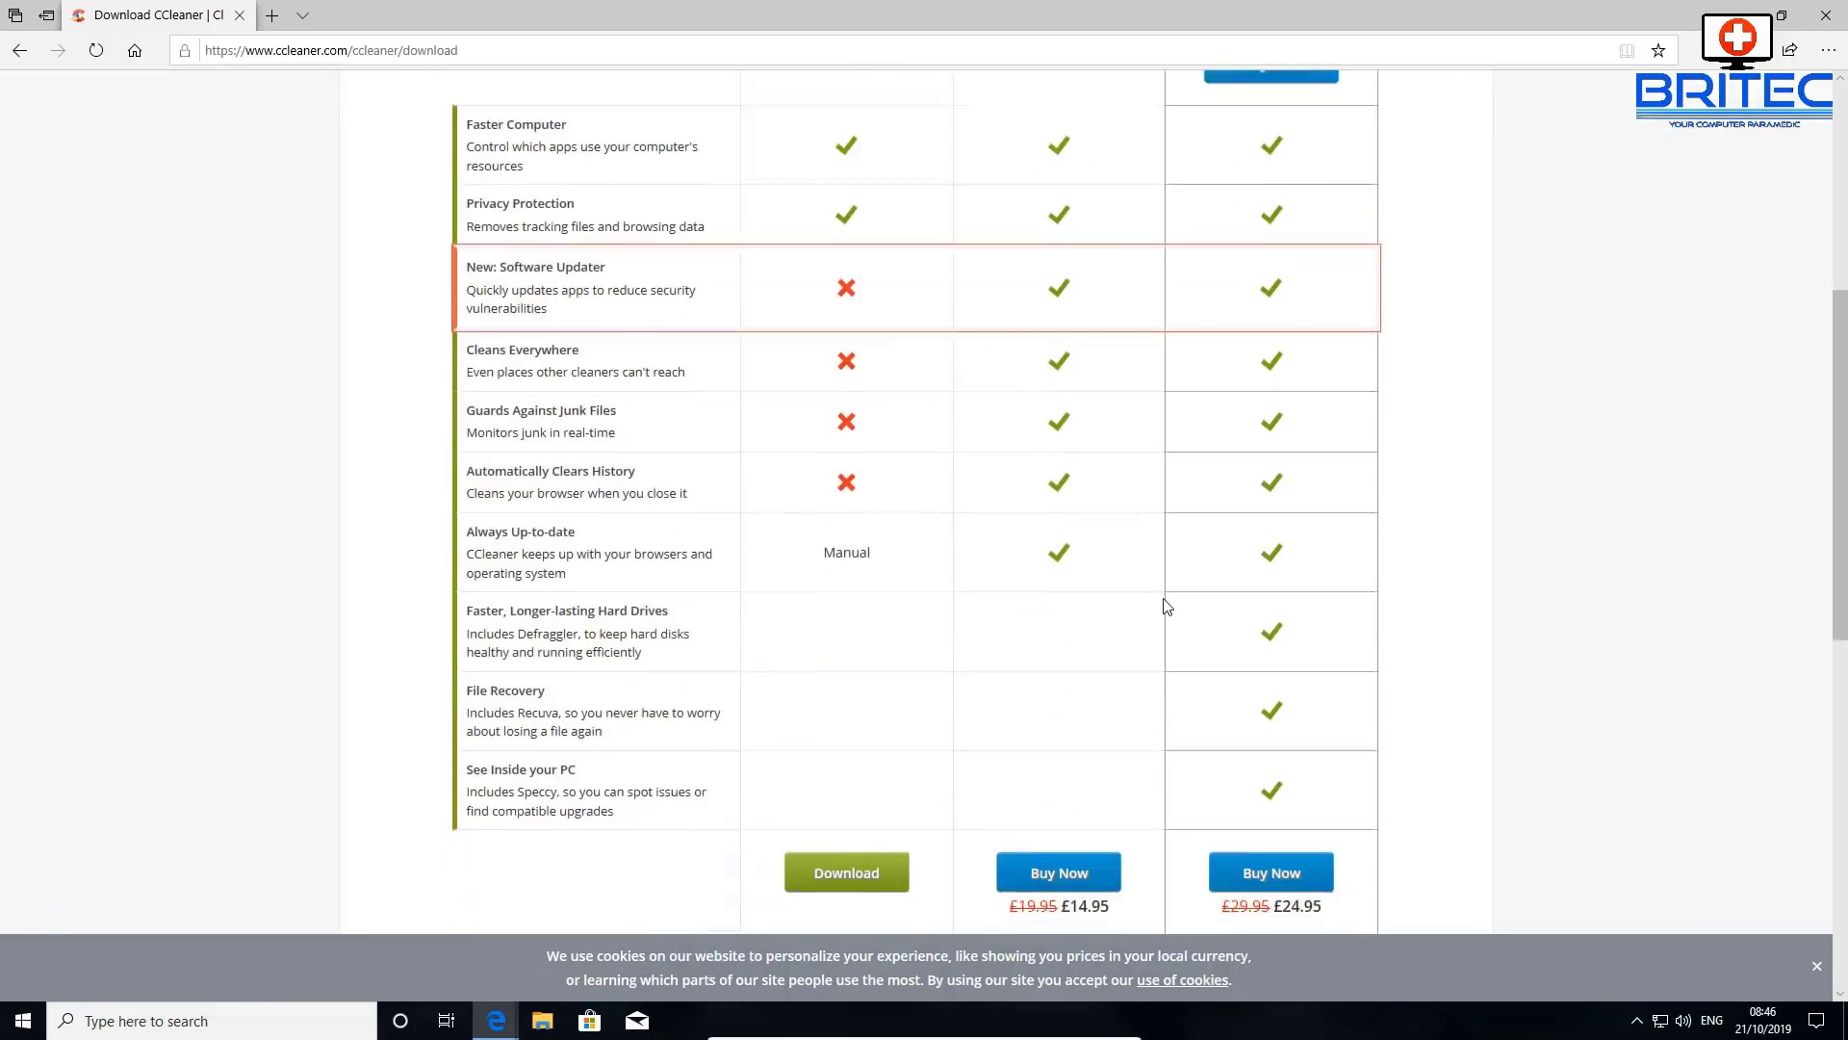
{"action": "left_click", "coordinate": [871, 852]}
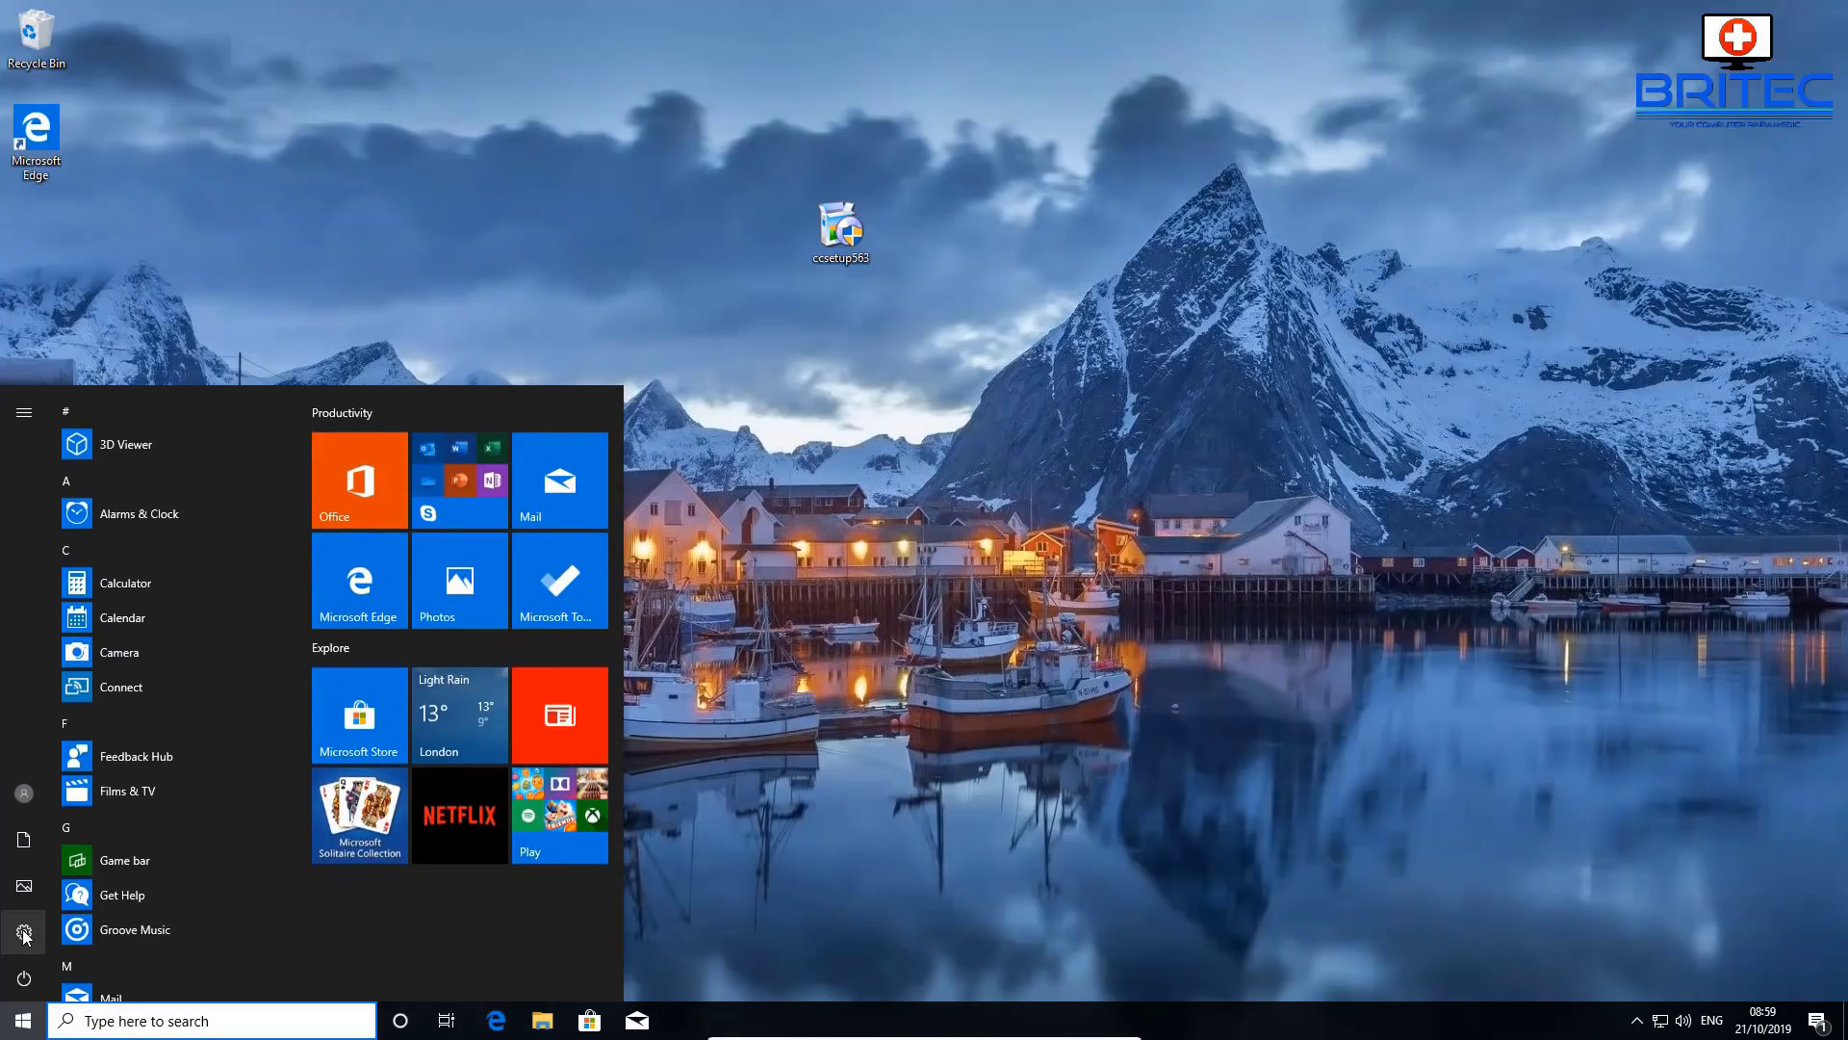
{"action": "left_click", "coordinate": [24, 932]}
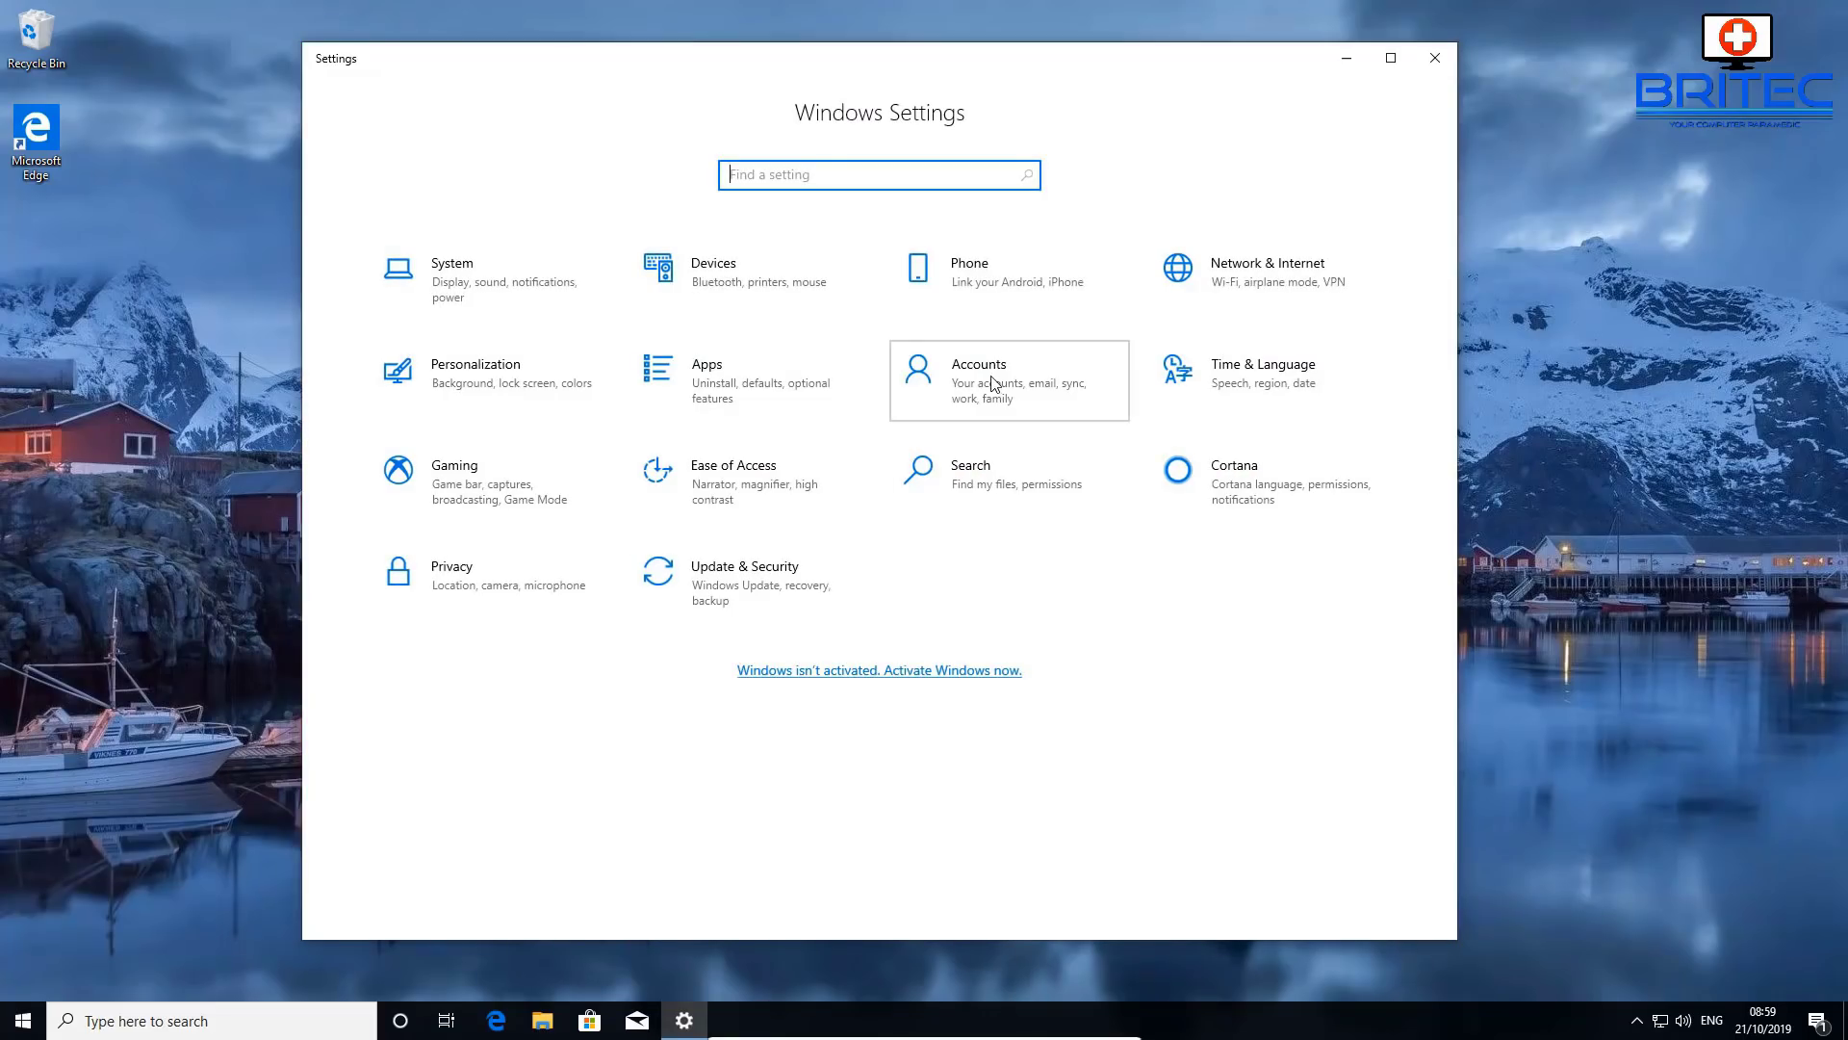
{"action": "left_click", "coordinate": [995, 383]}
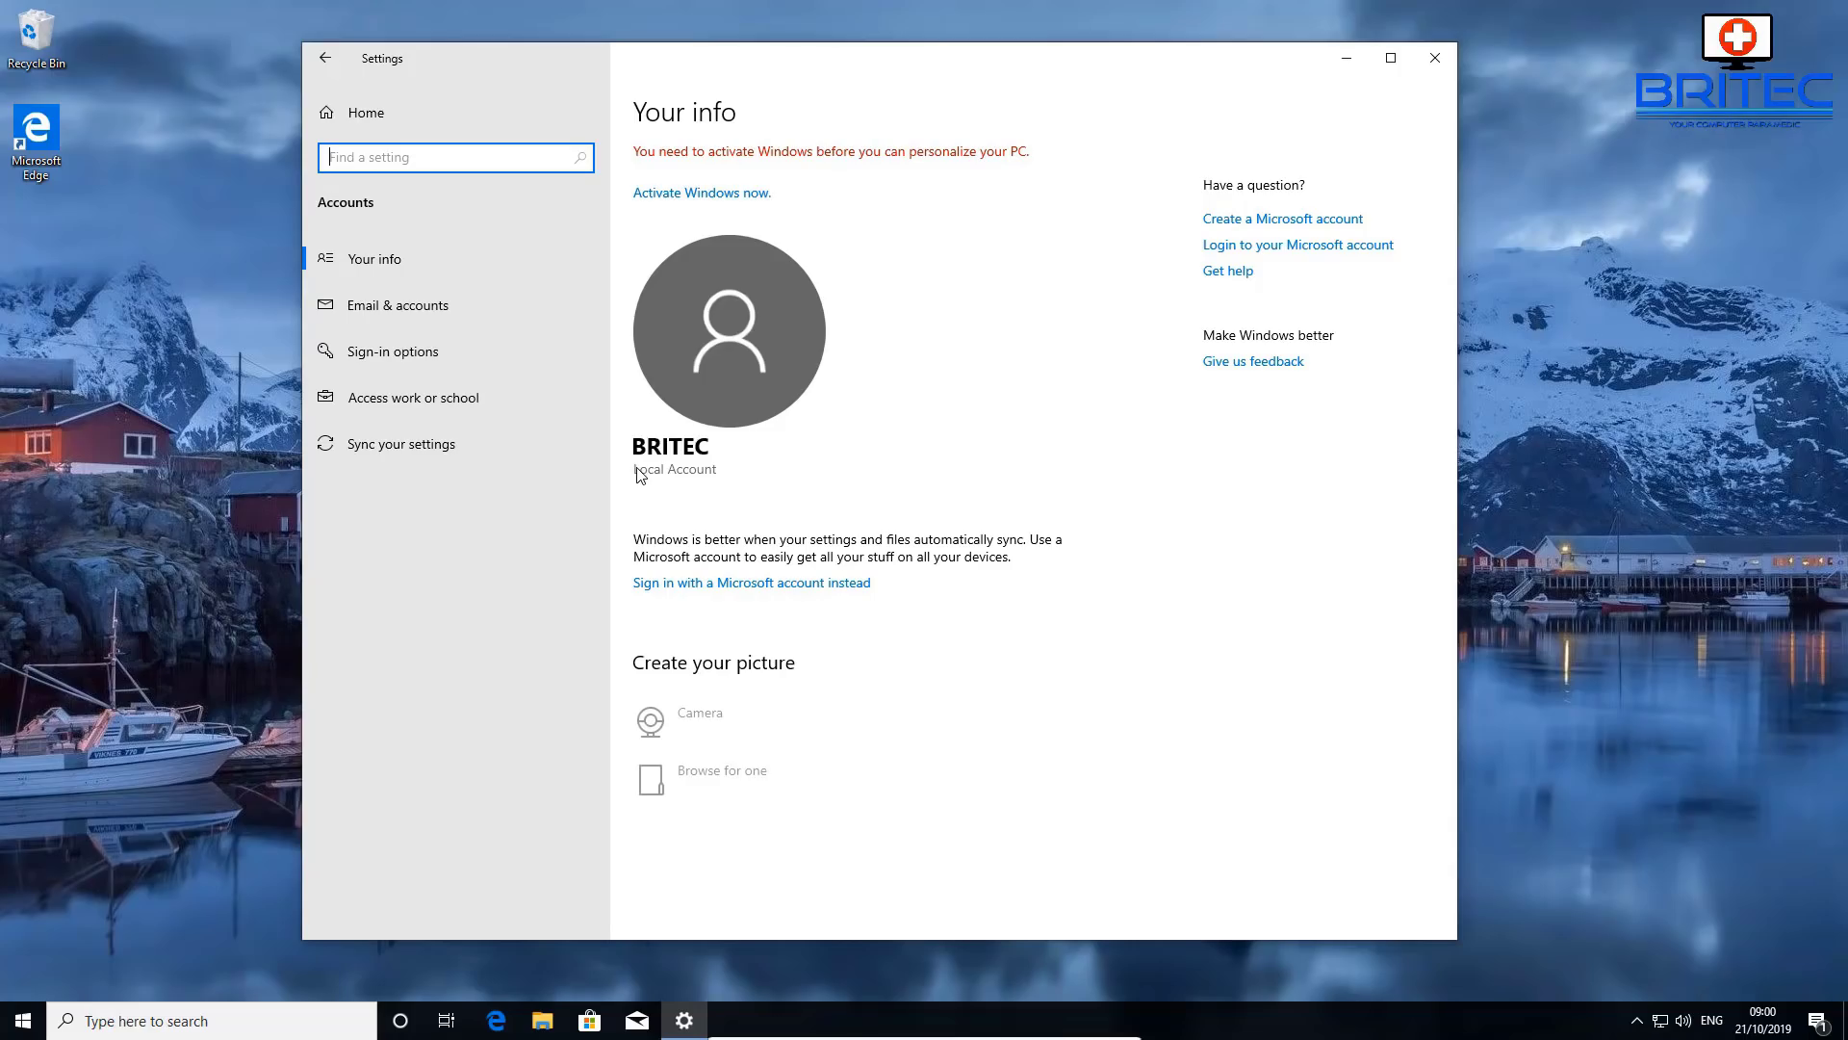
{"action": "left_click", "coordinate": [1435, 66]}
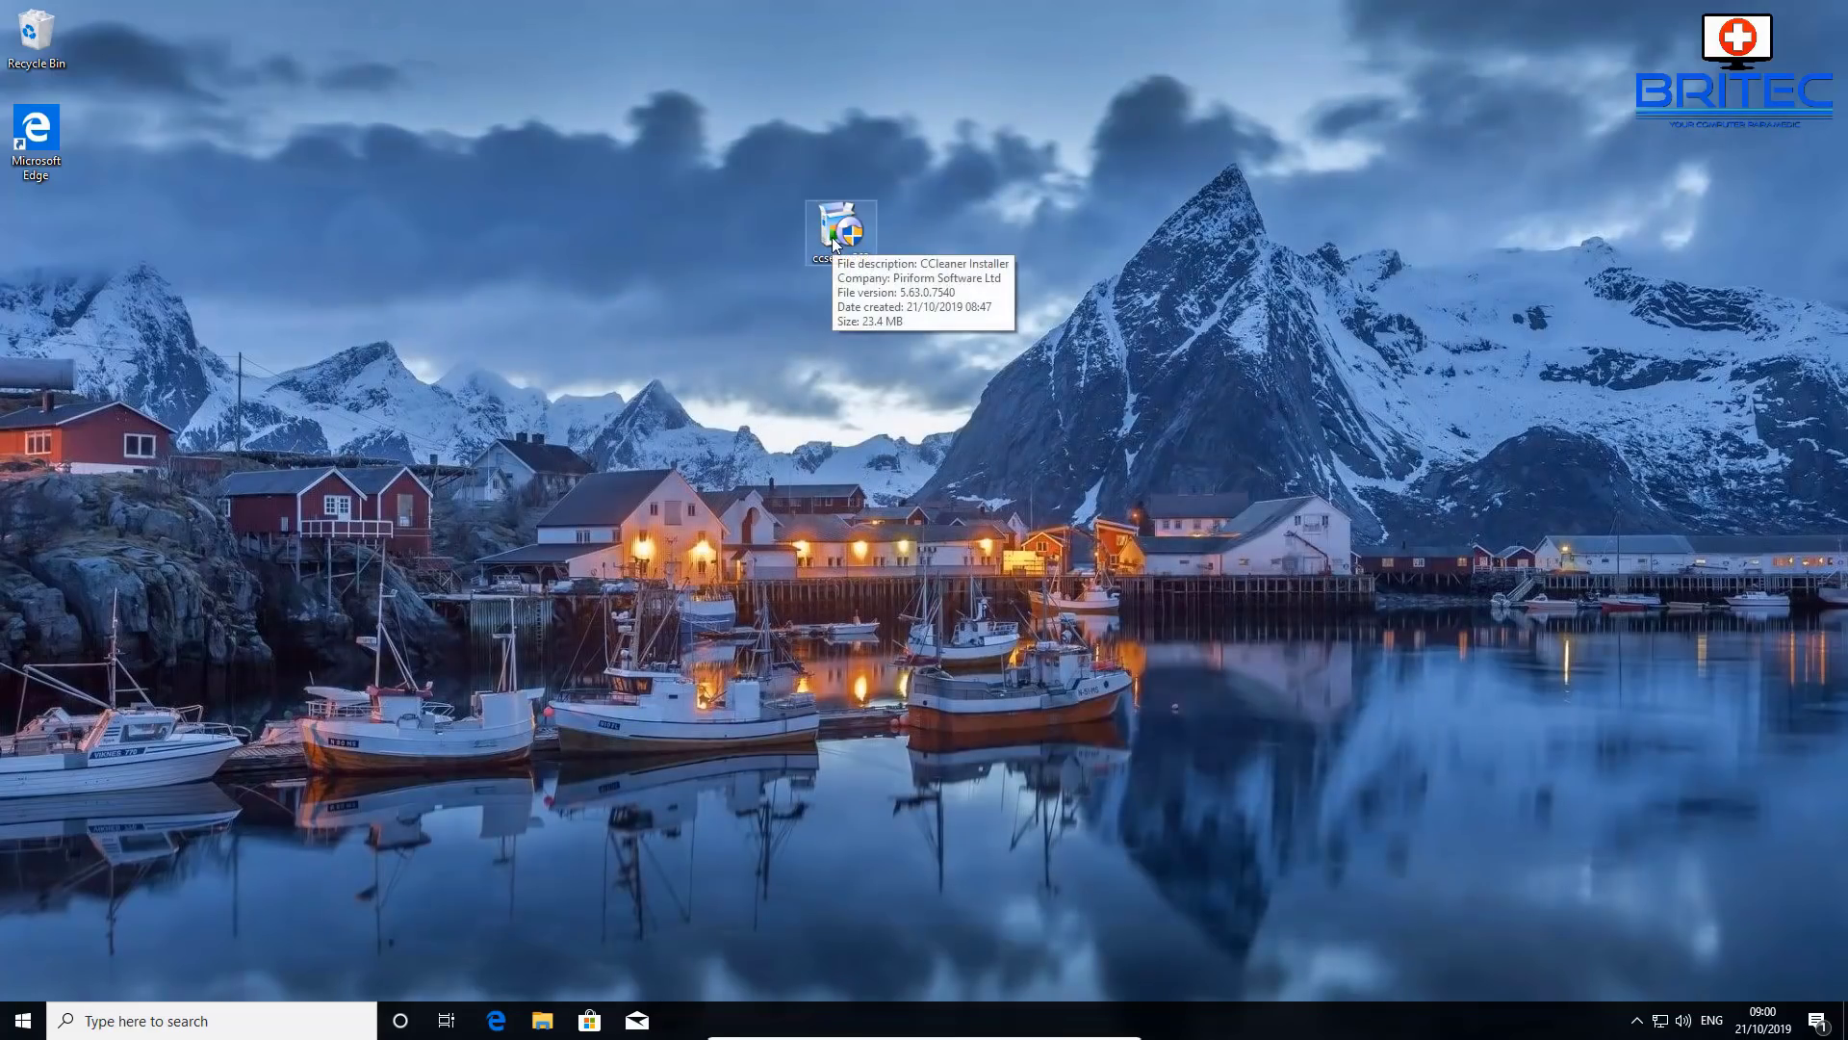
- Run ccsetup563, approve UAC with the Admin password, and install CCleaner v5.63 without release notes
{"action": "double_click", "coordinate": [832, 237]}
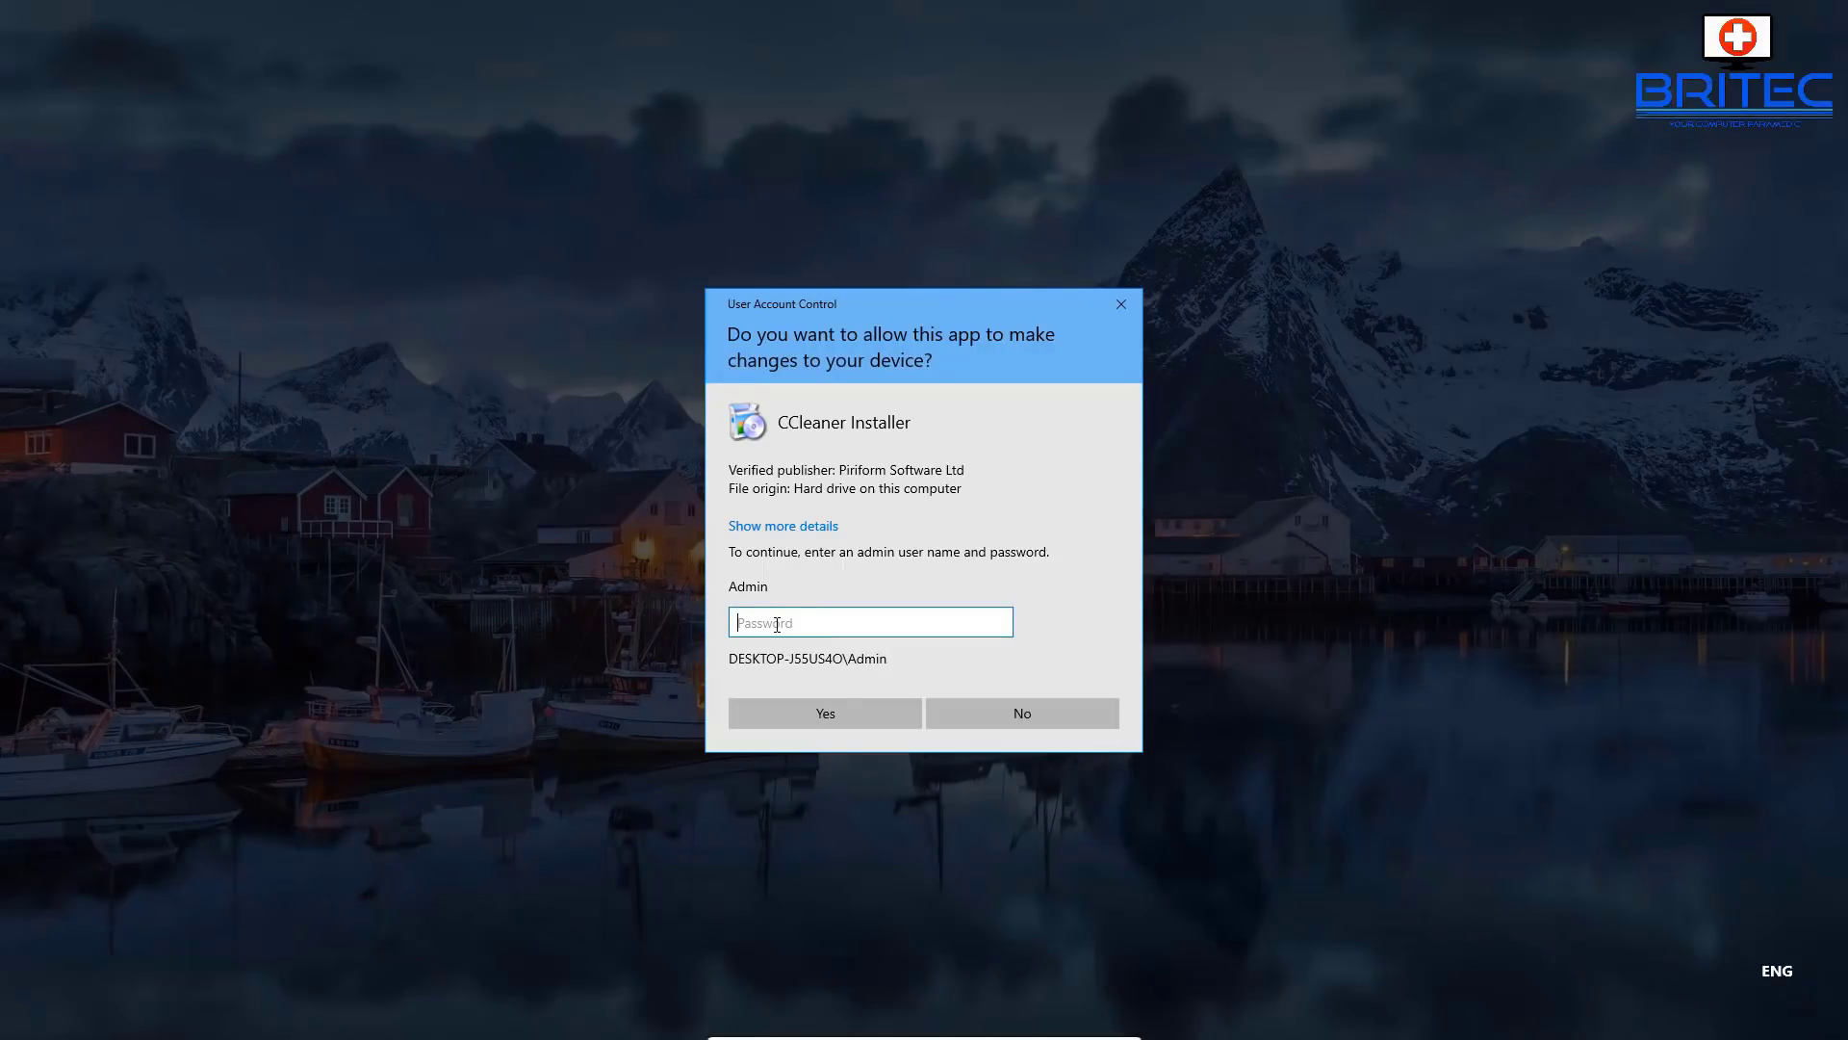
{"action": "type", "text": "1234"}
{"action": "left_click", "coordinate": [781, 699]}
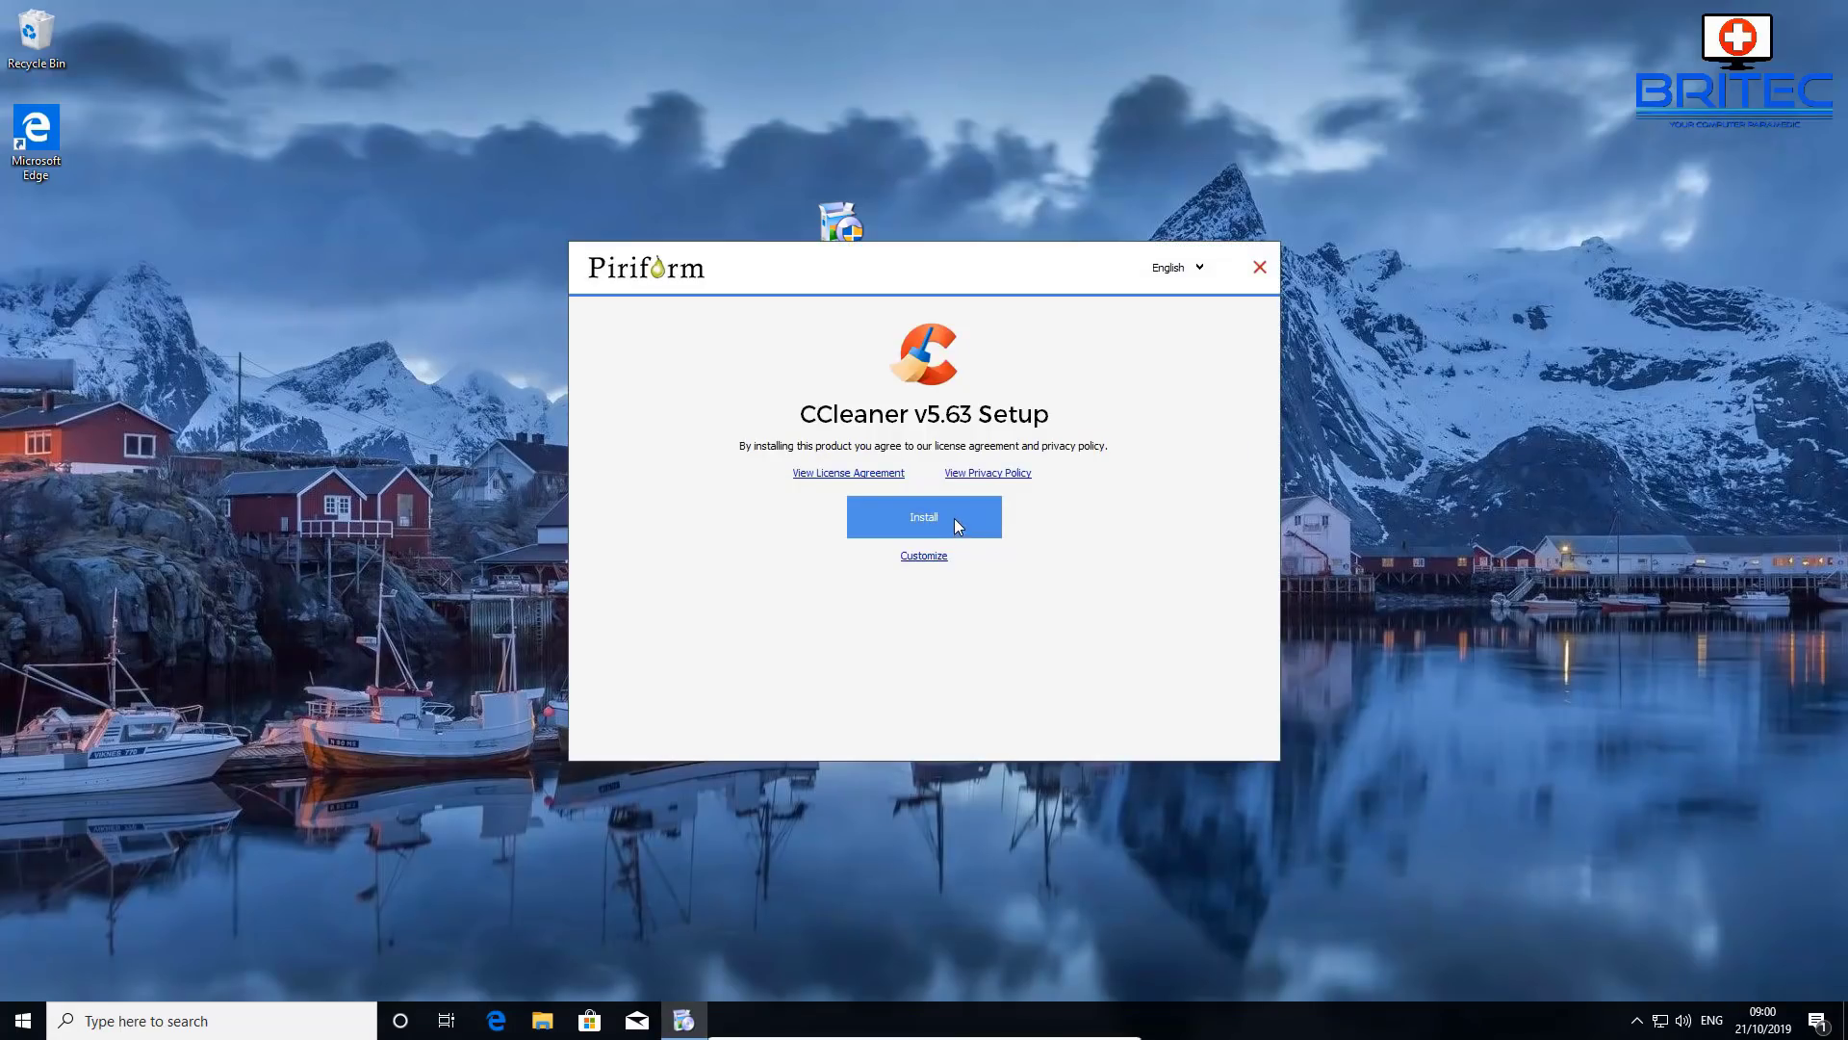
{"action": "left_click", "coordinate": [955, 519]}
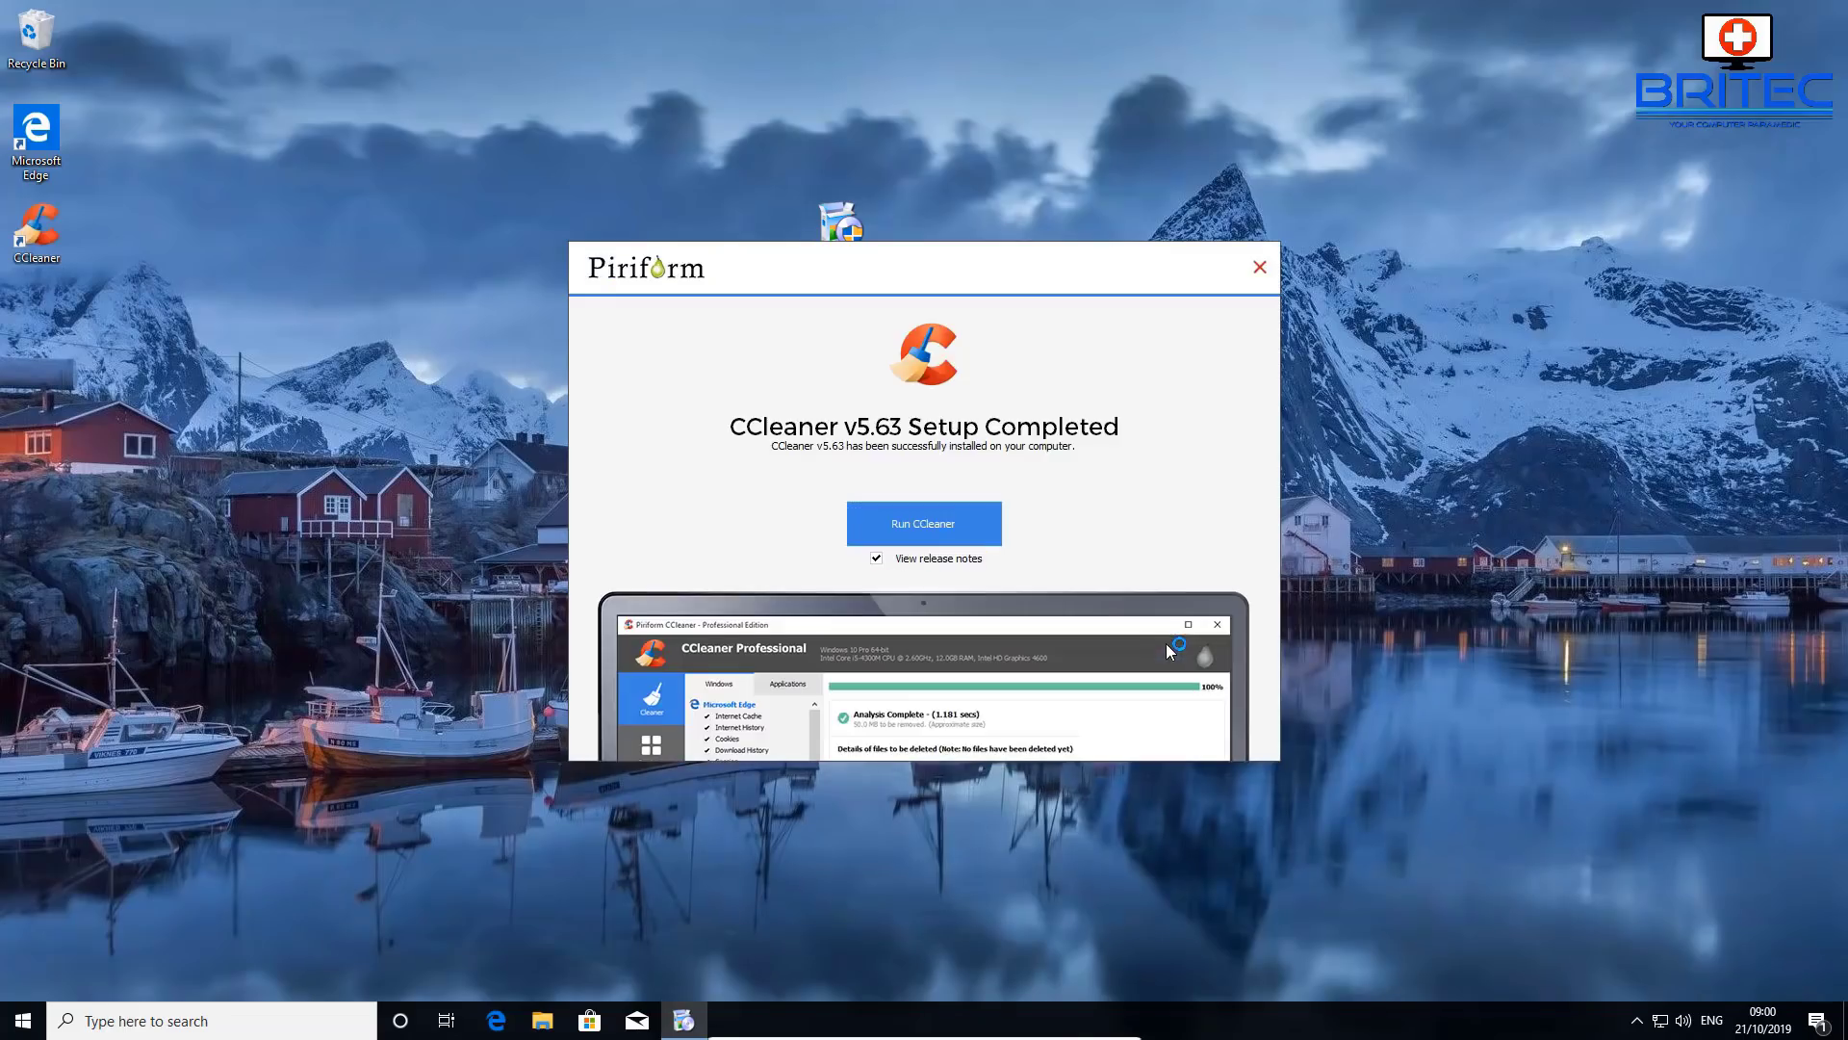
{"action": "left_click", "coordinate": [876, 559]}
{"action": "left_click", "coordinate": [1259, 268]}
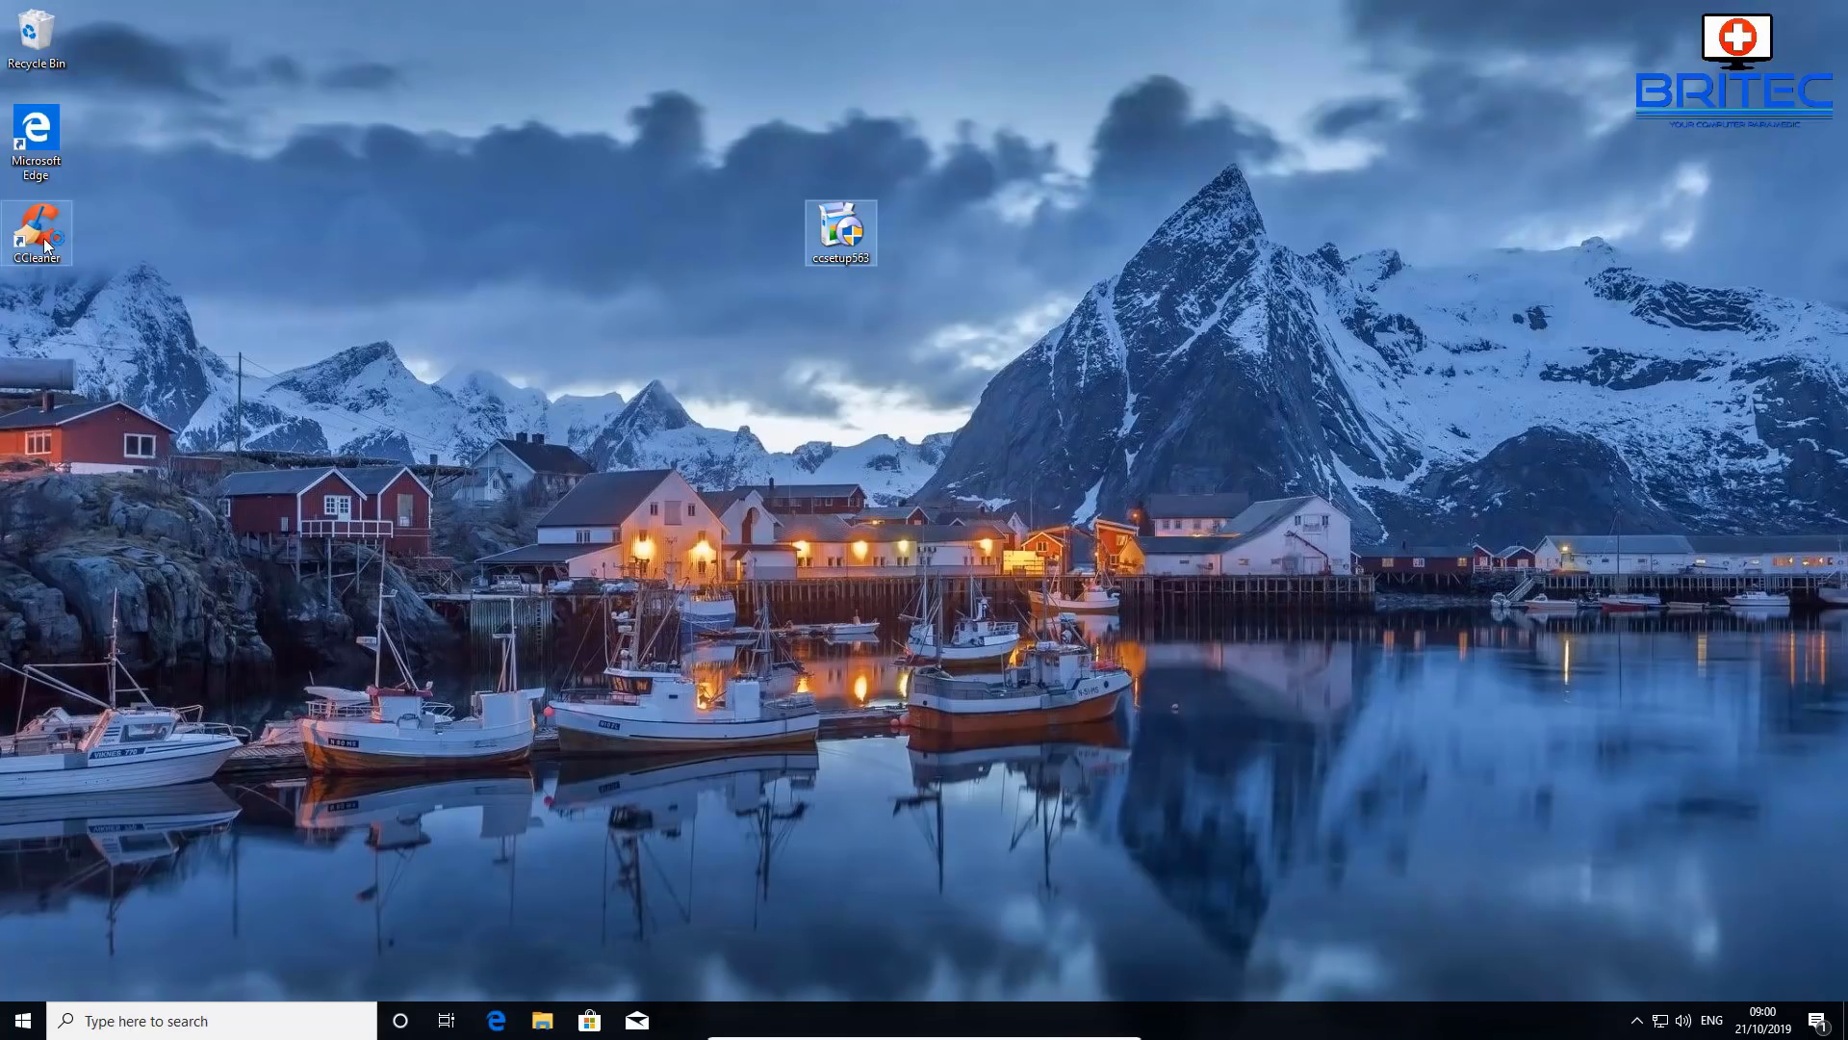
- Open Settings' Apps & features and select CCleaner in the installed apps list
{"action": "left_click", "coordinate": [597, 535]}
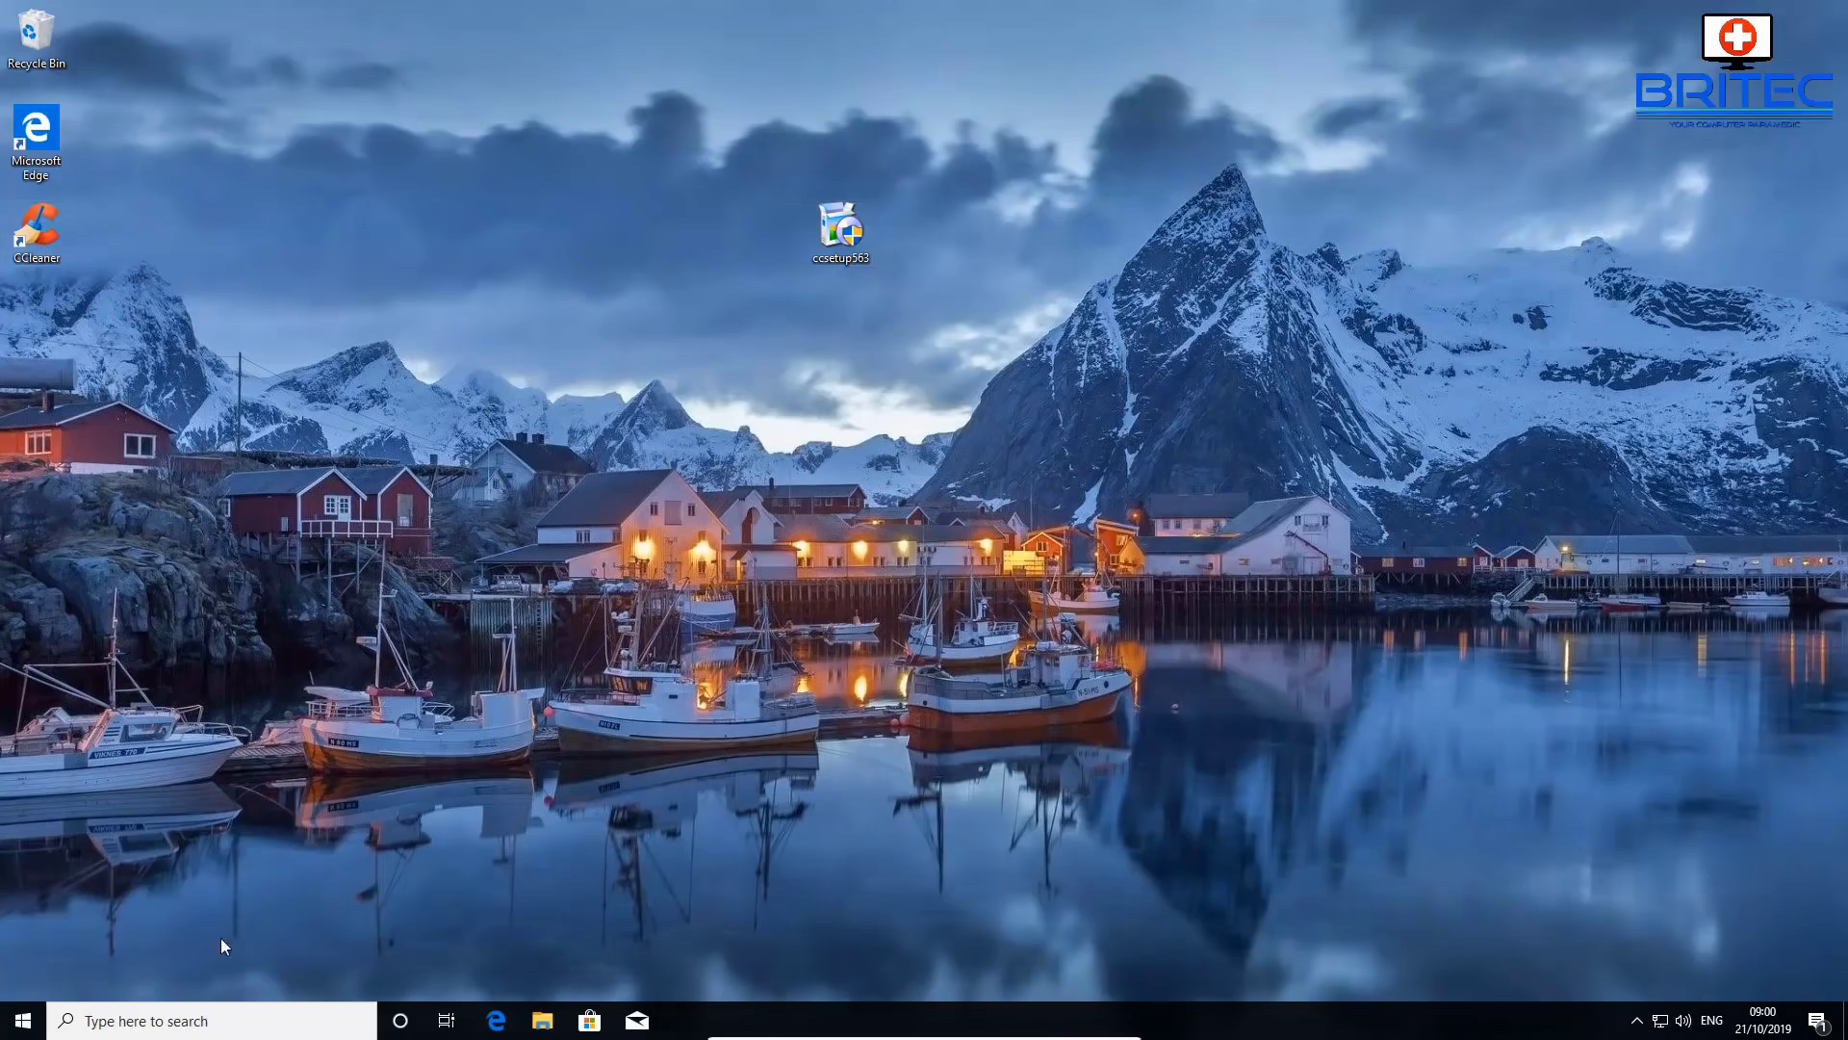
{"action": "left_click", "coordinate": [23, 1020]}
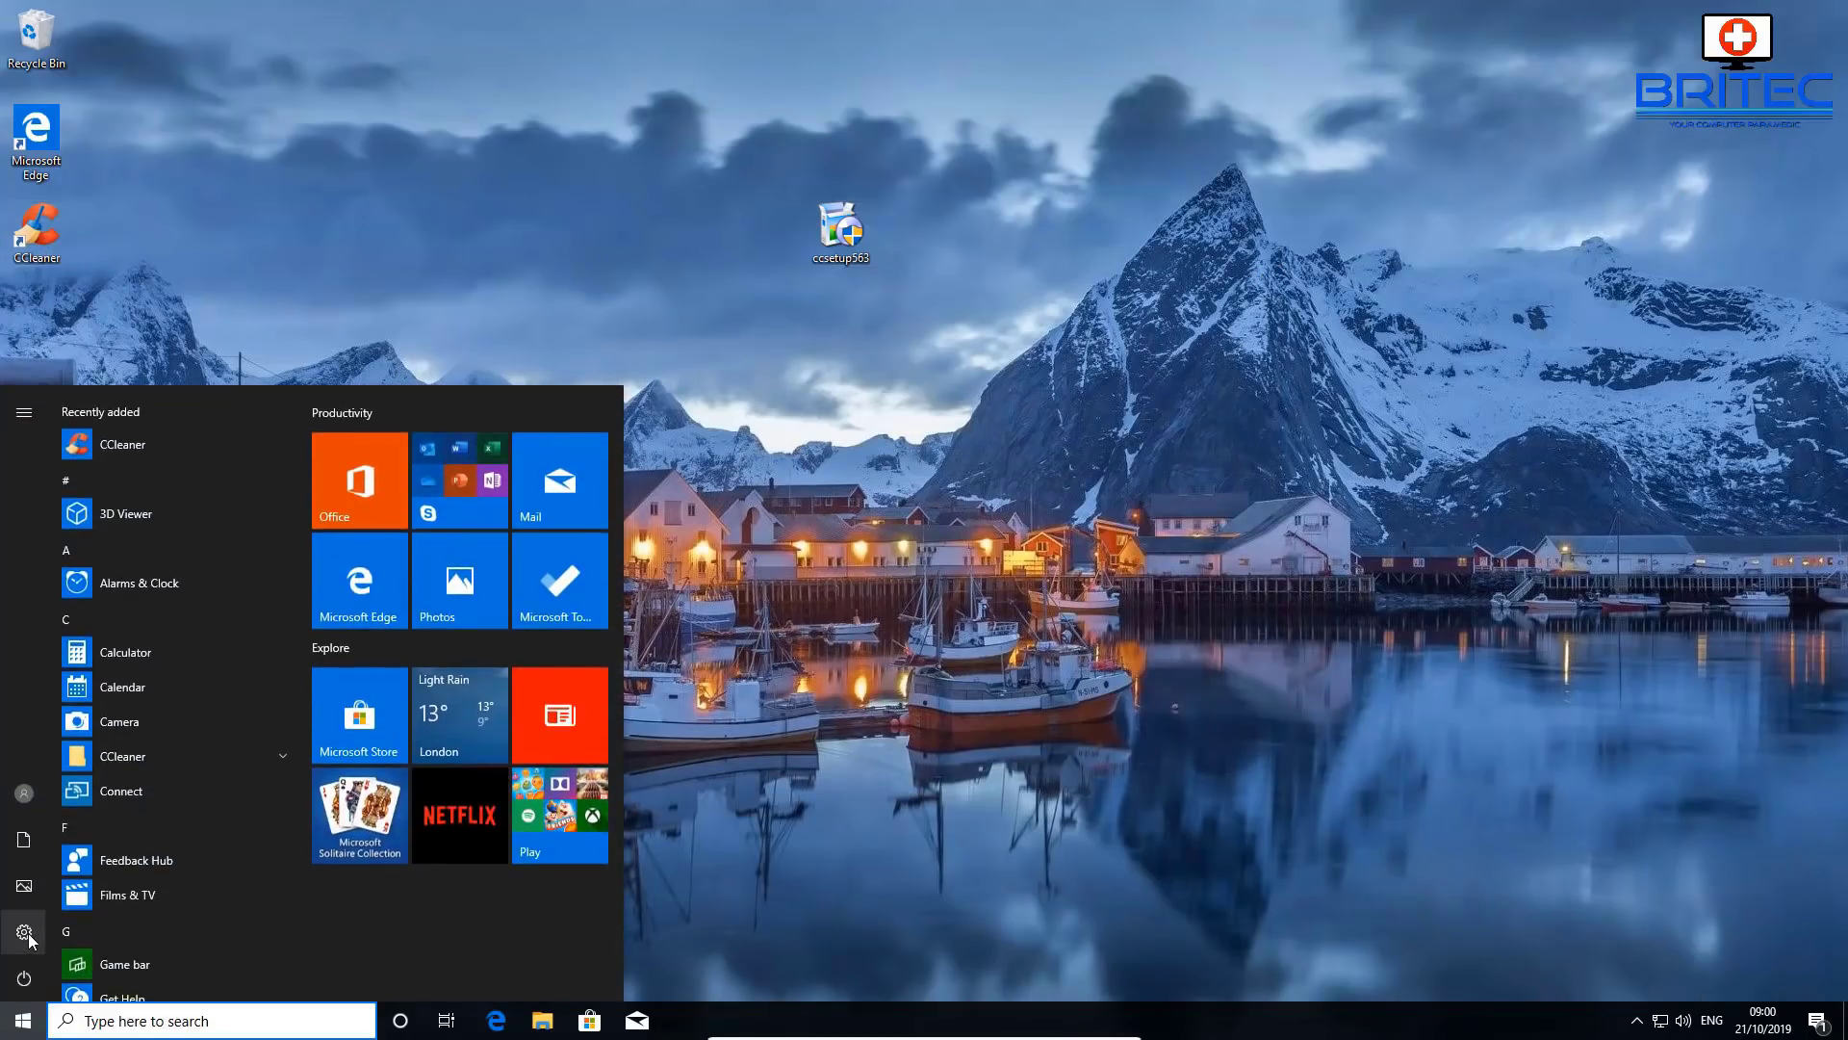
{"action": "left_click", "coordinate": [24, 932]}
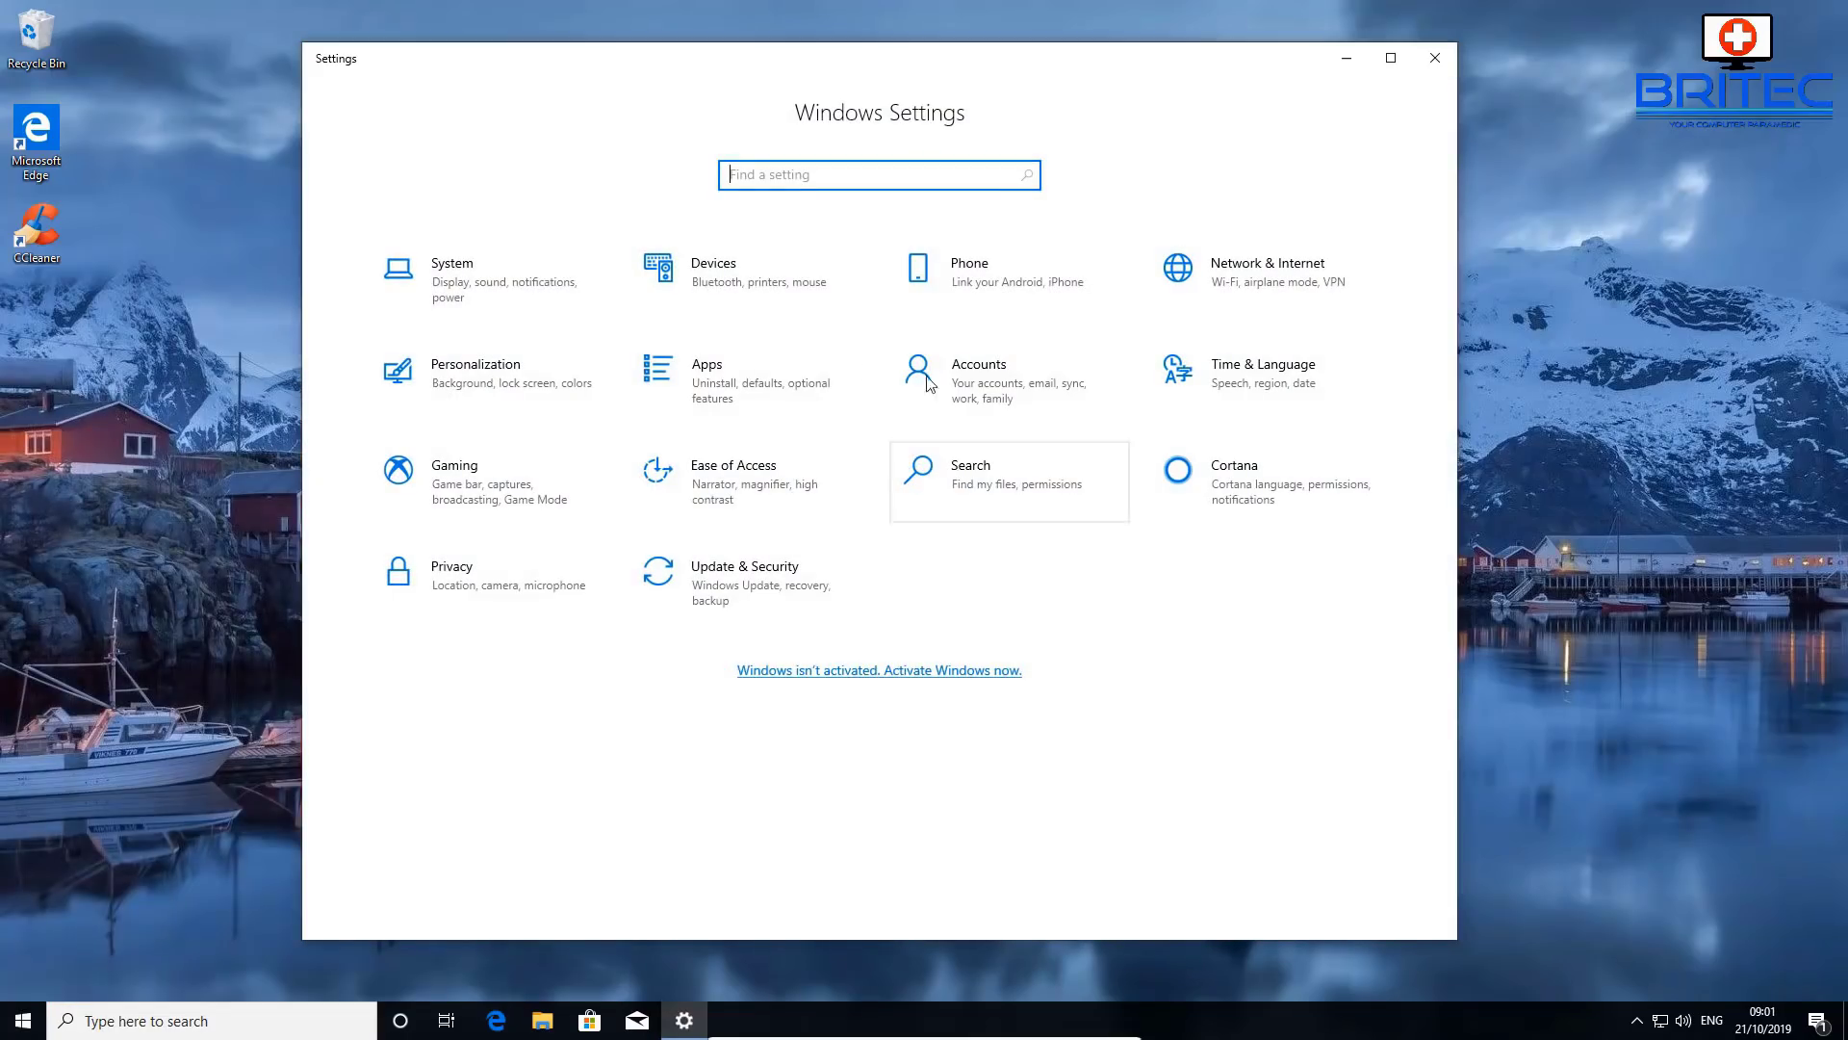
{"action": "left_click", "coordinate": [715, 374]}
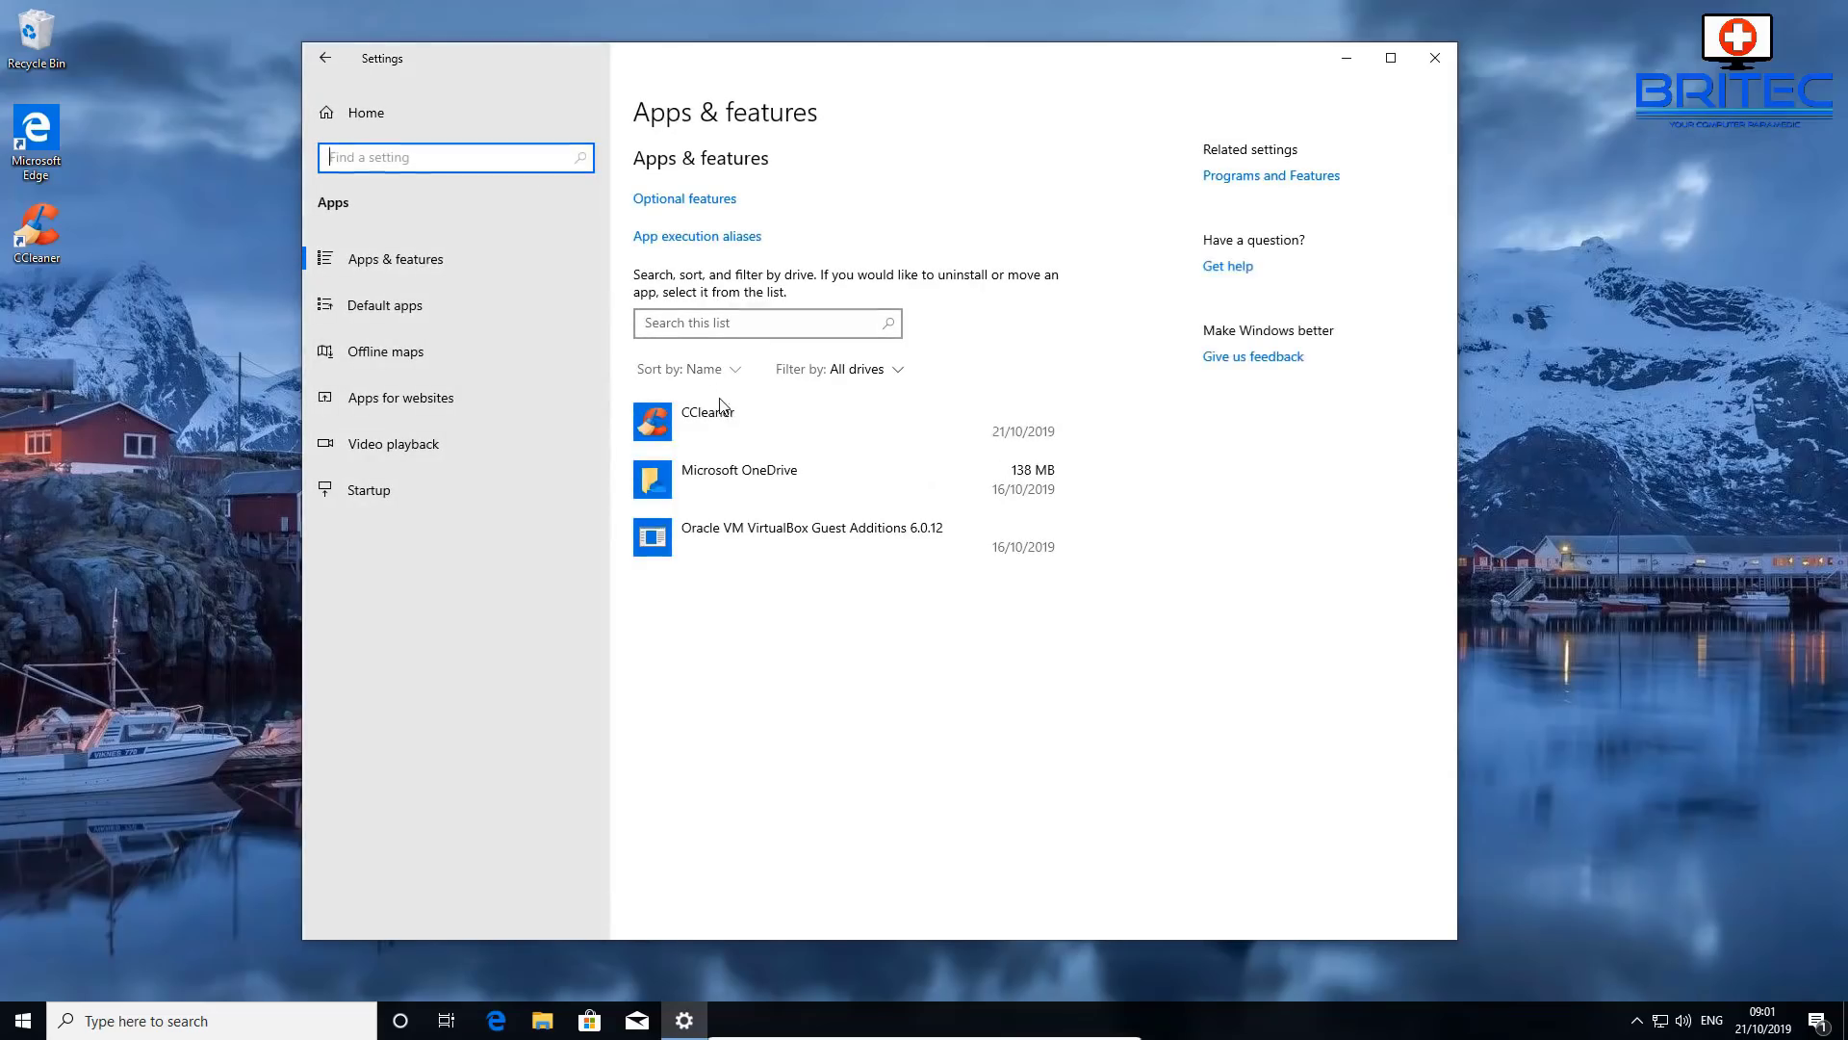
{"action": "left_click", "coordinate": [847, 520]}
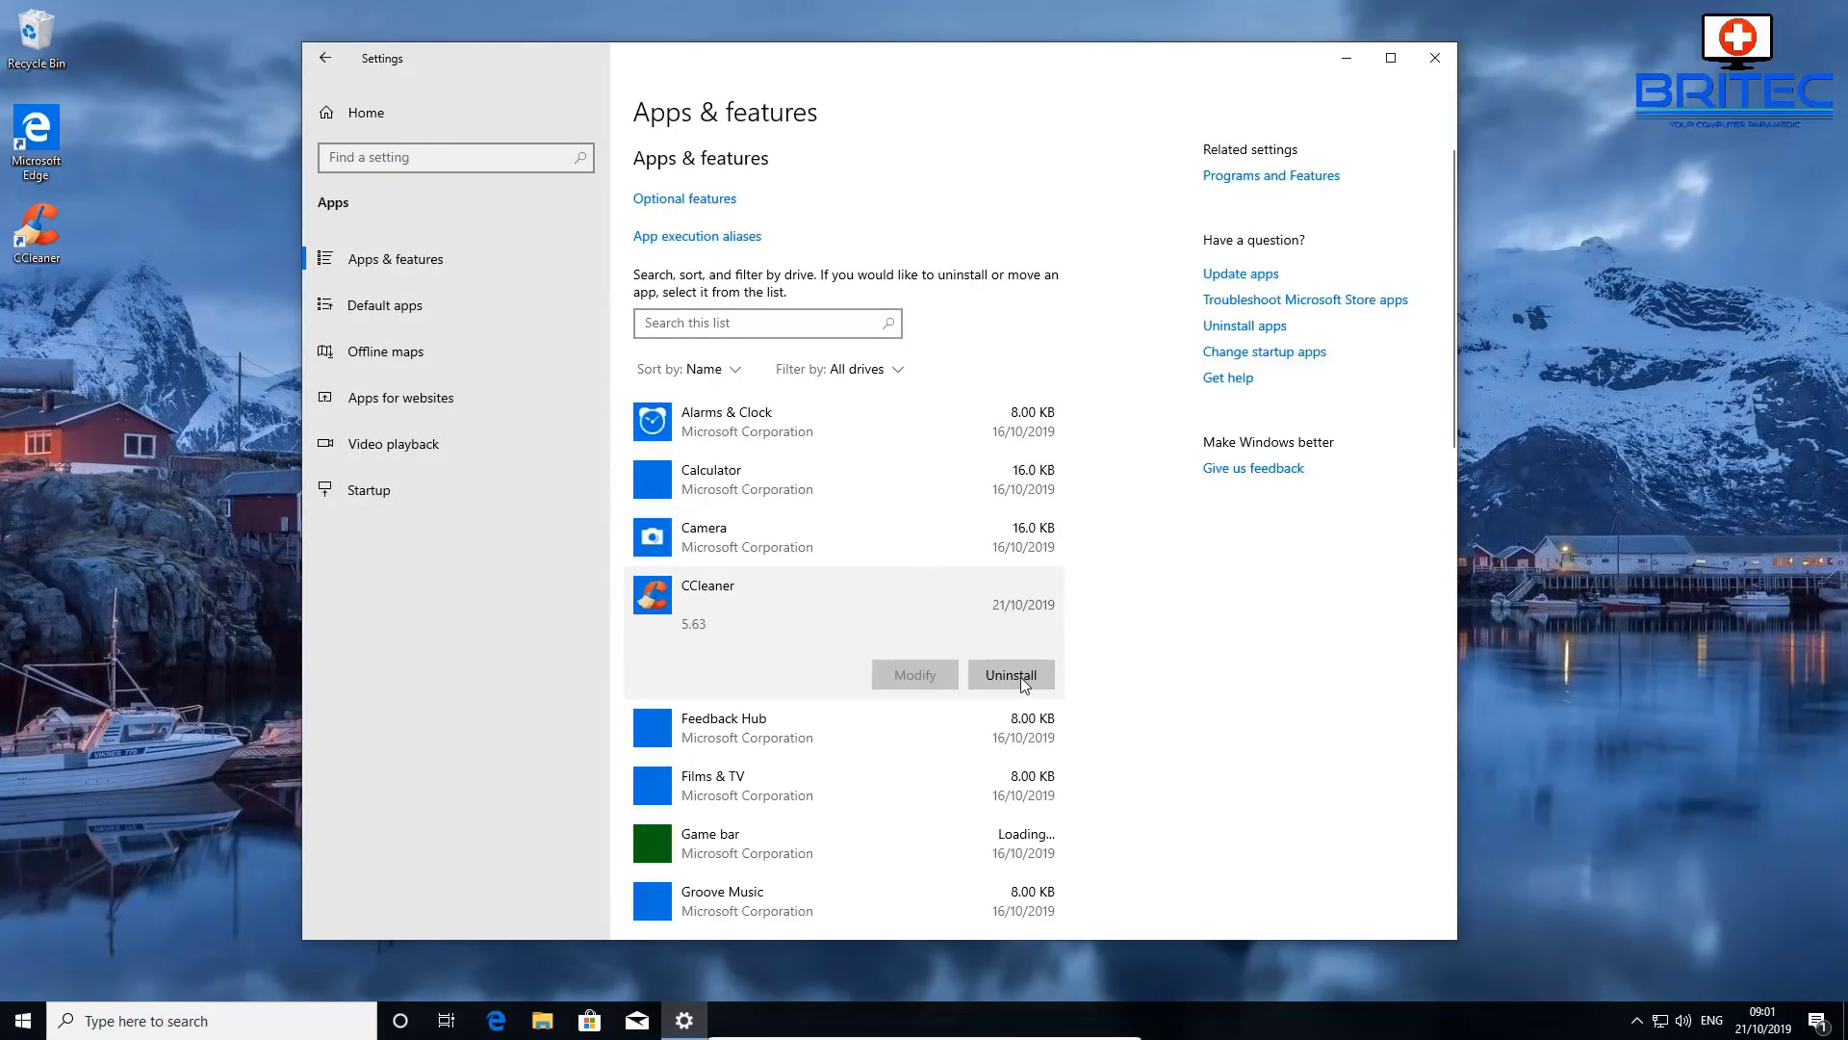
{"action": "left_click", "coordinate": [1008, 729]}
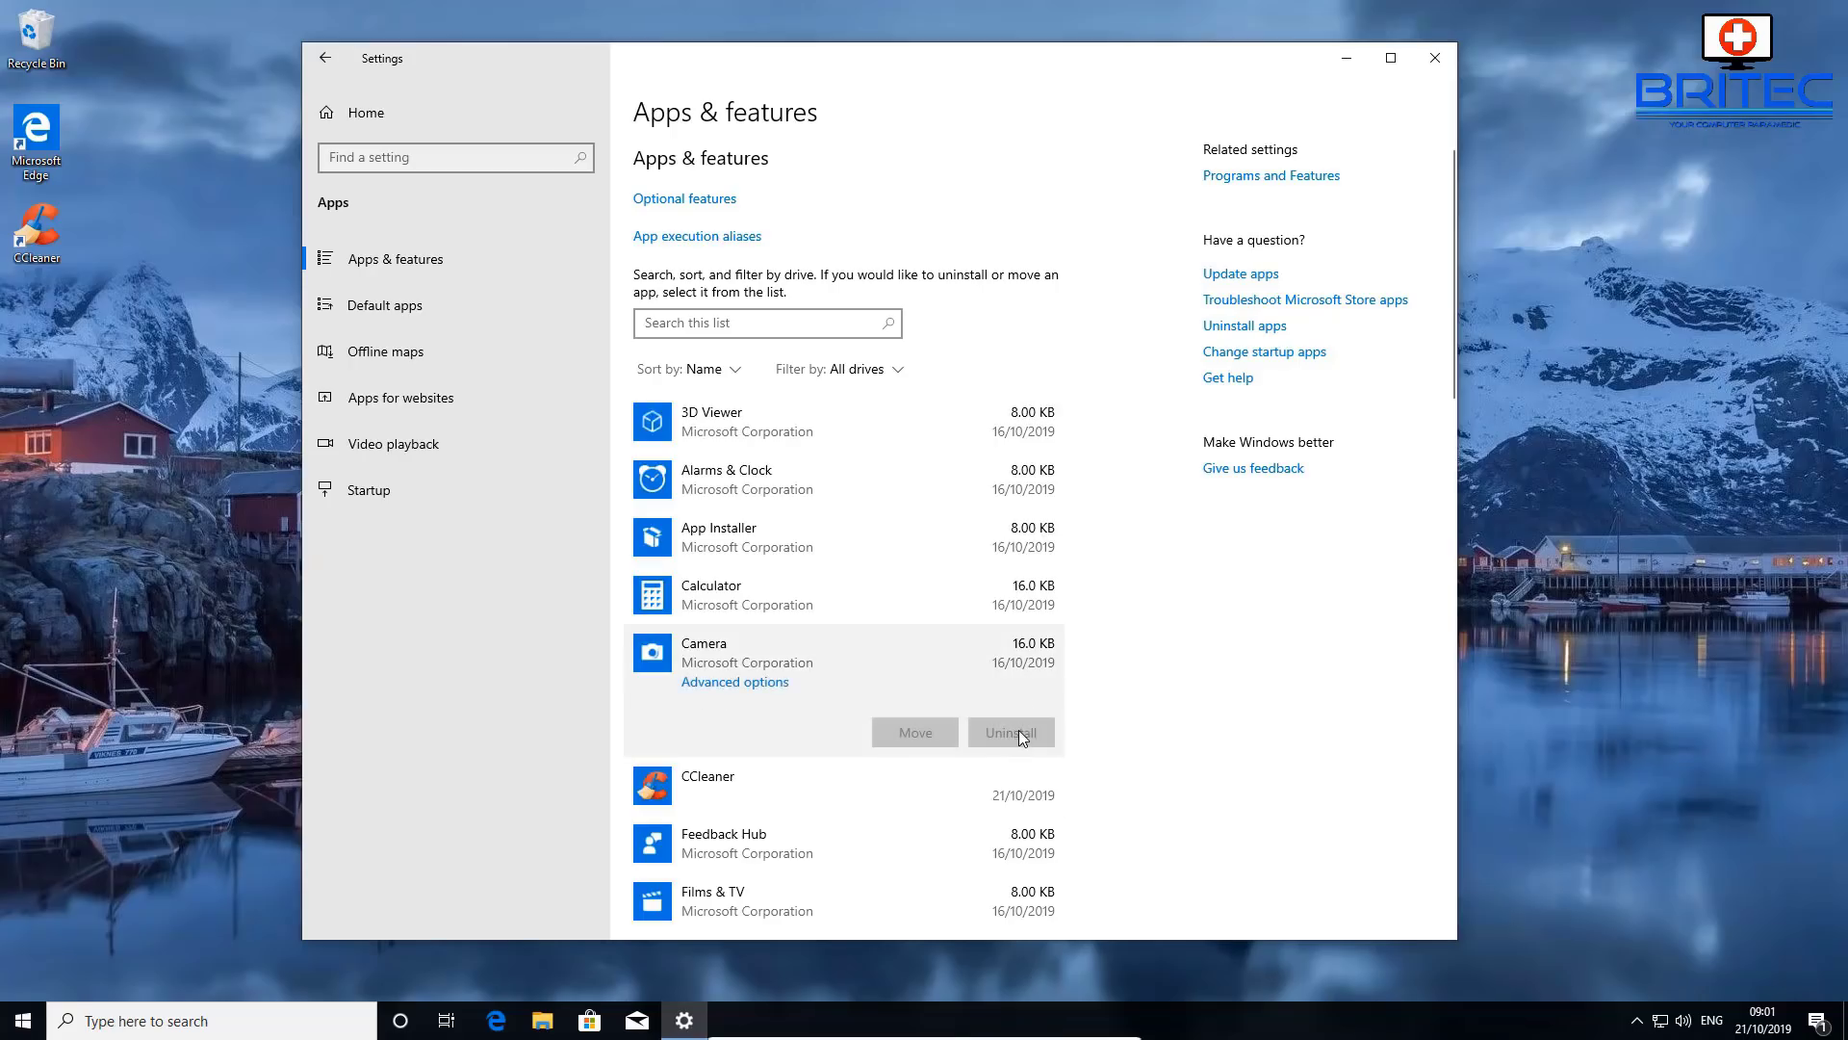
{"action": "left_click", "coordinate": [828, 777]}
- Uninstall CCleaner, approving UAC with the Admin password, and close Settings
{"action": "left_click", "coordinate": [1006, 788]}
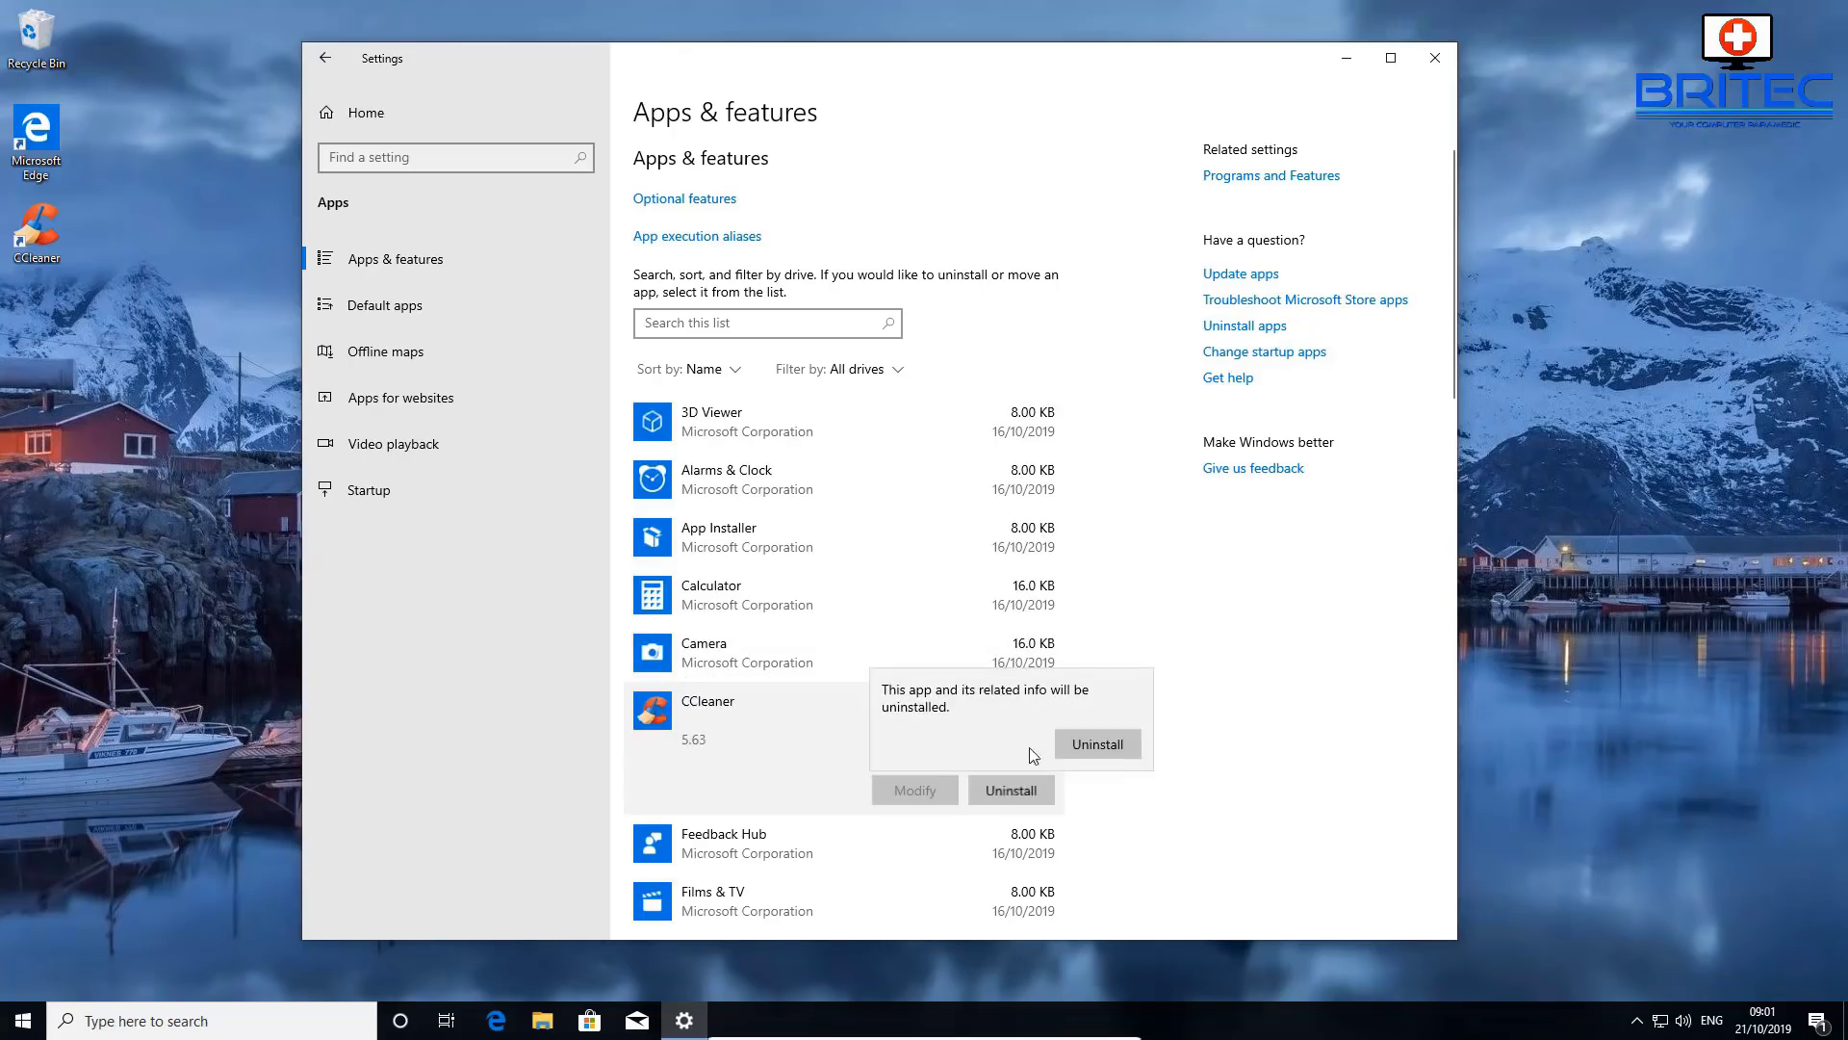
{"action": "left_click", "coordinate": [1095, 743]}
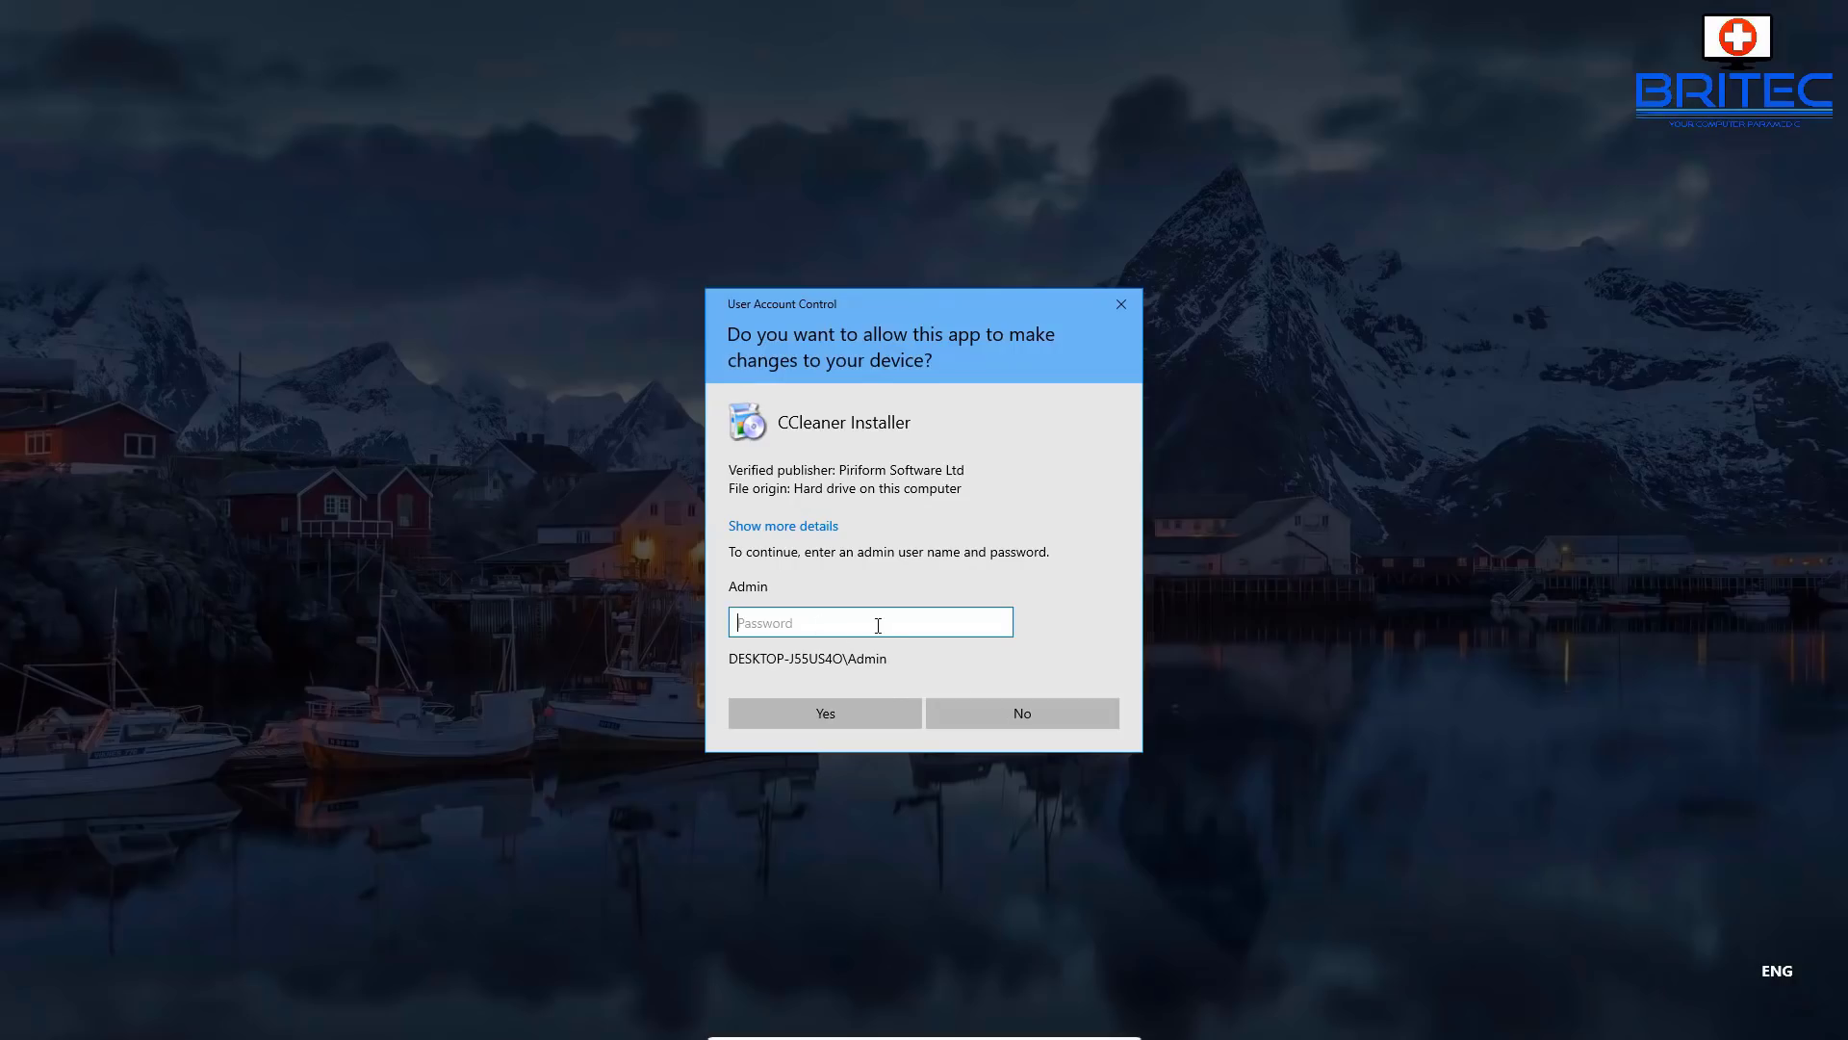
{"action": "type", "text": "****"}
{"action": "key", "text": "Return"}
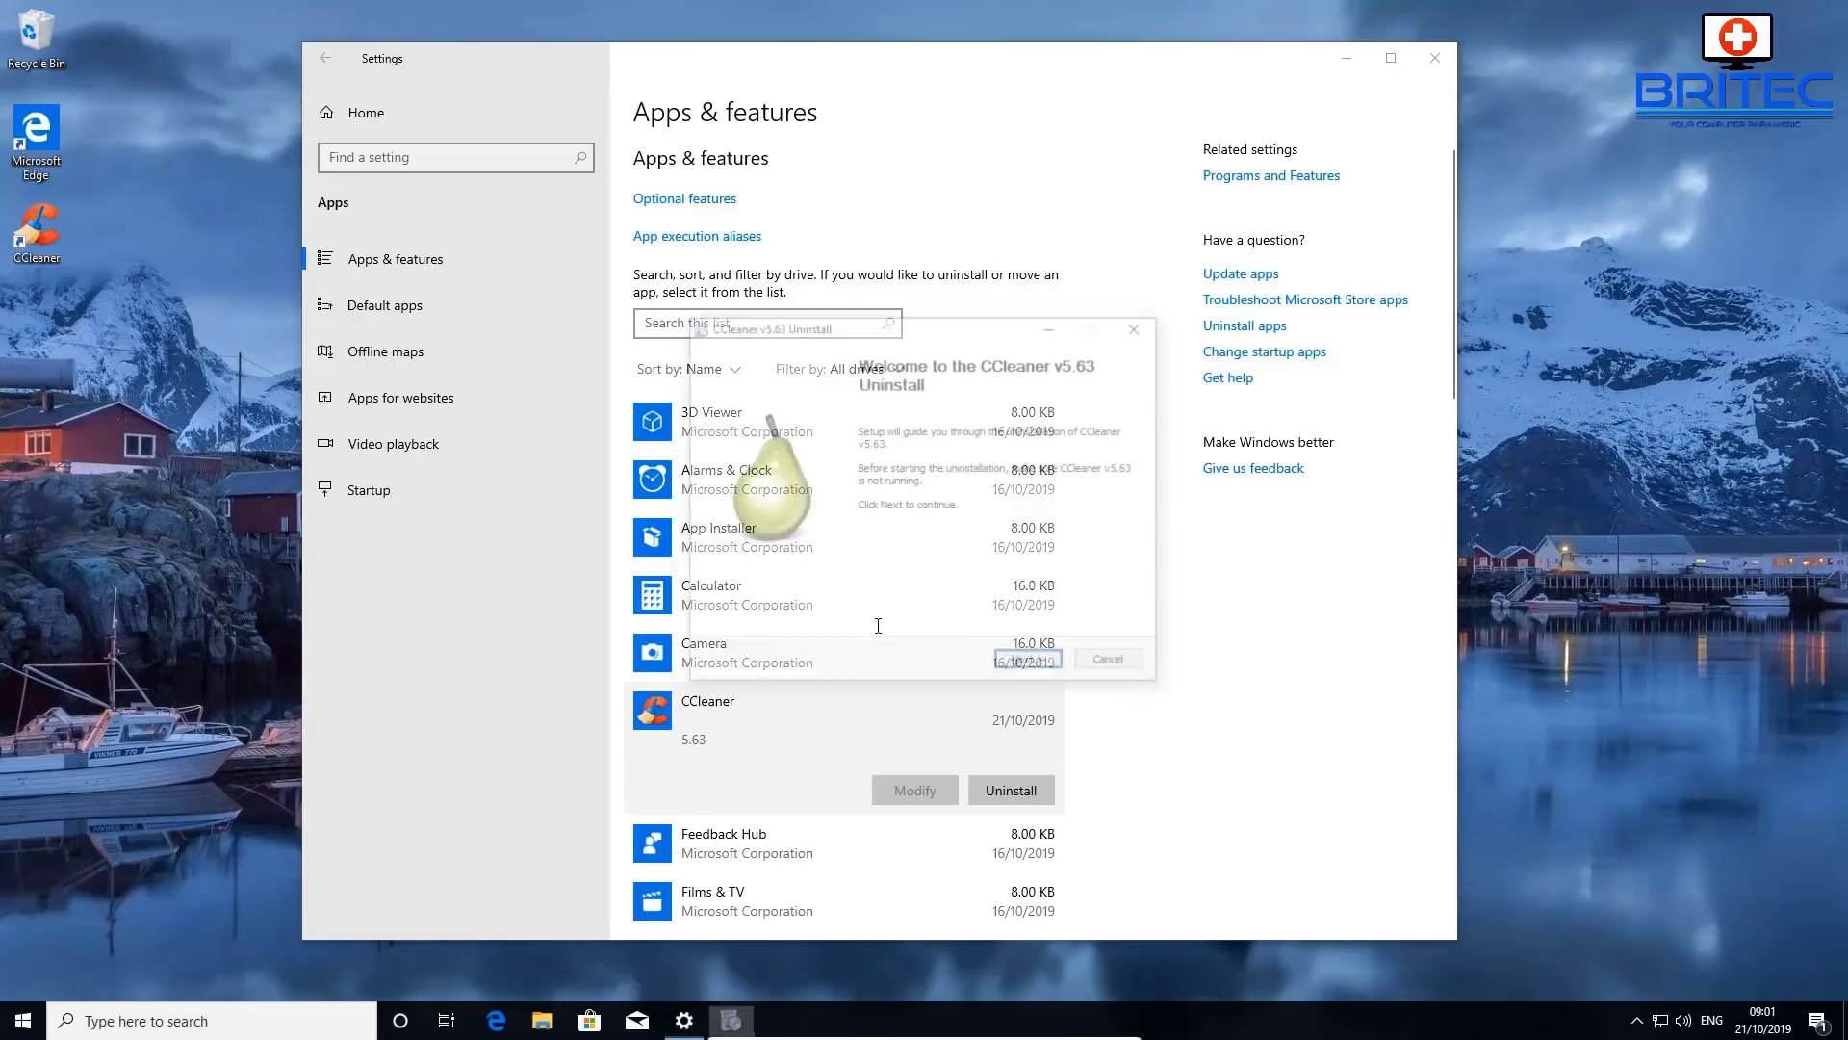
{"action": "left_click", "coordinate": [1031, 663]}
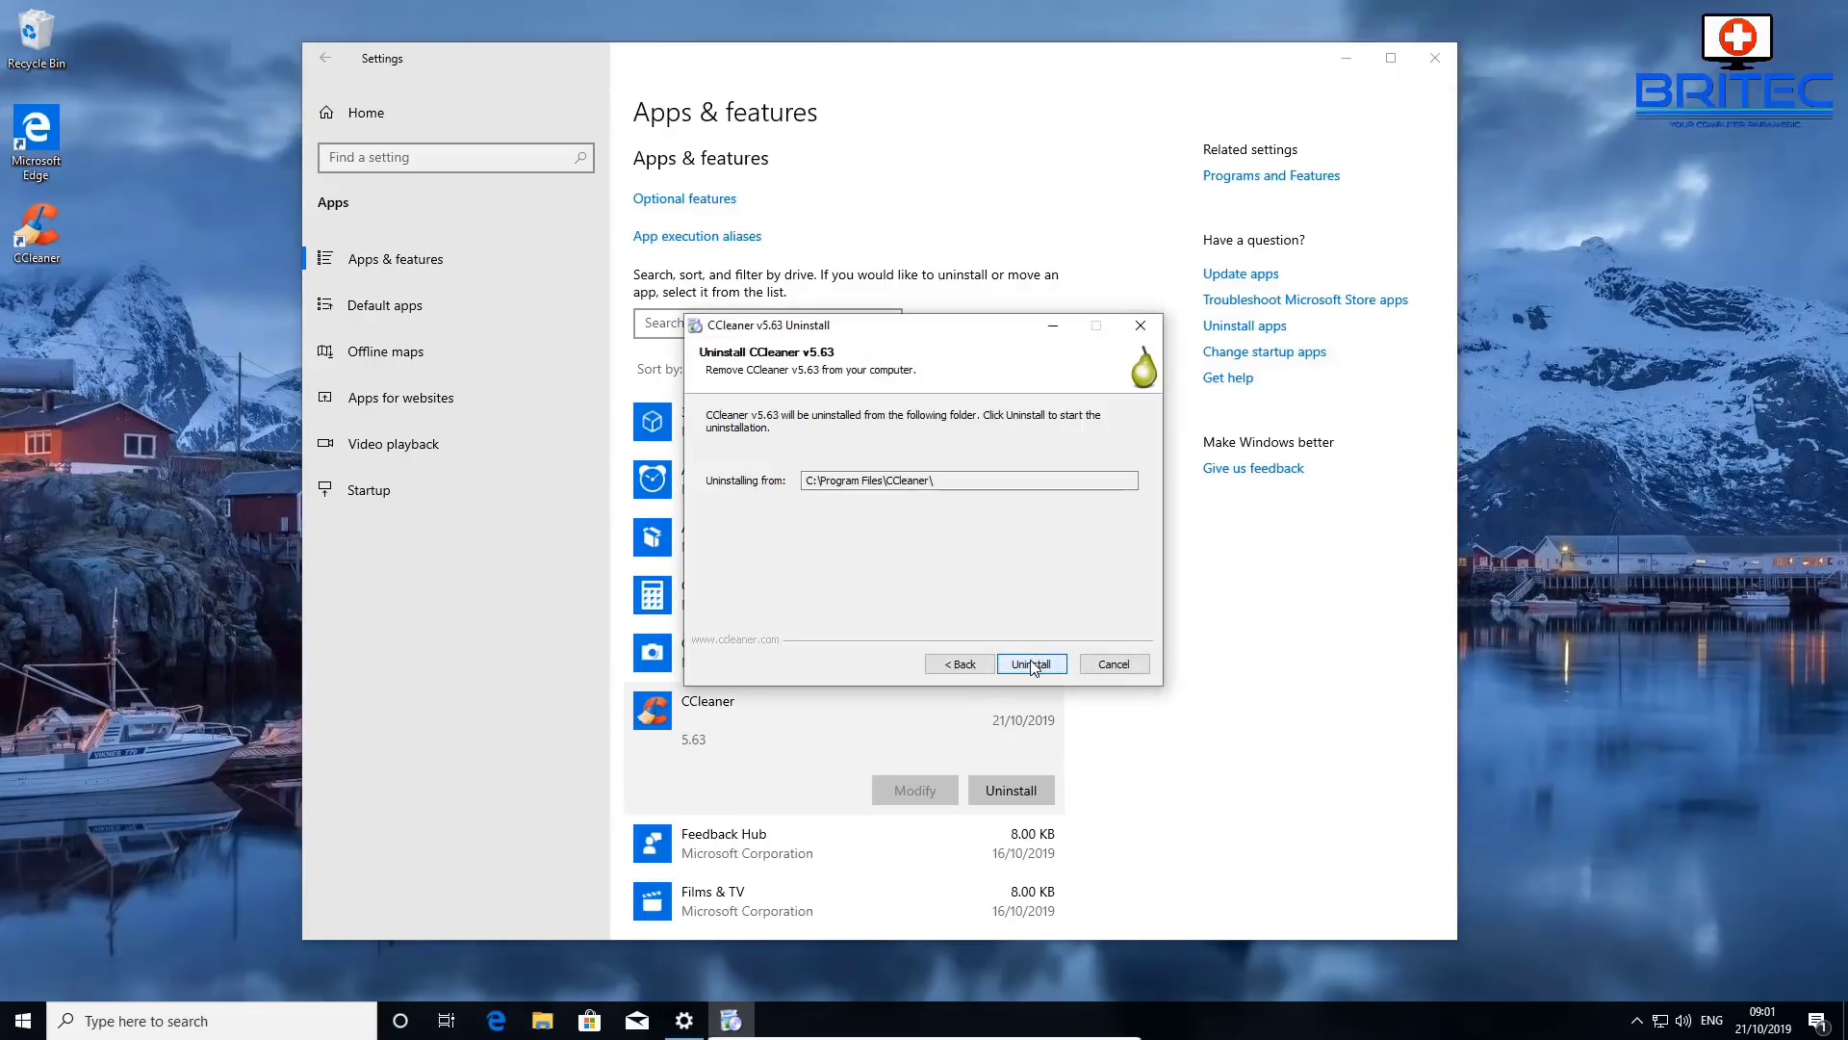
{"action": "left_click", "coordinate": [1031, 663]}
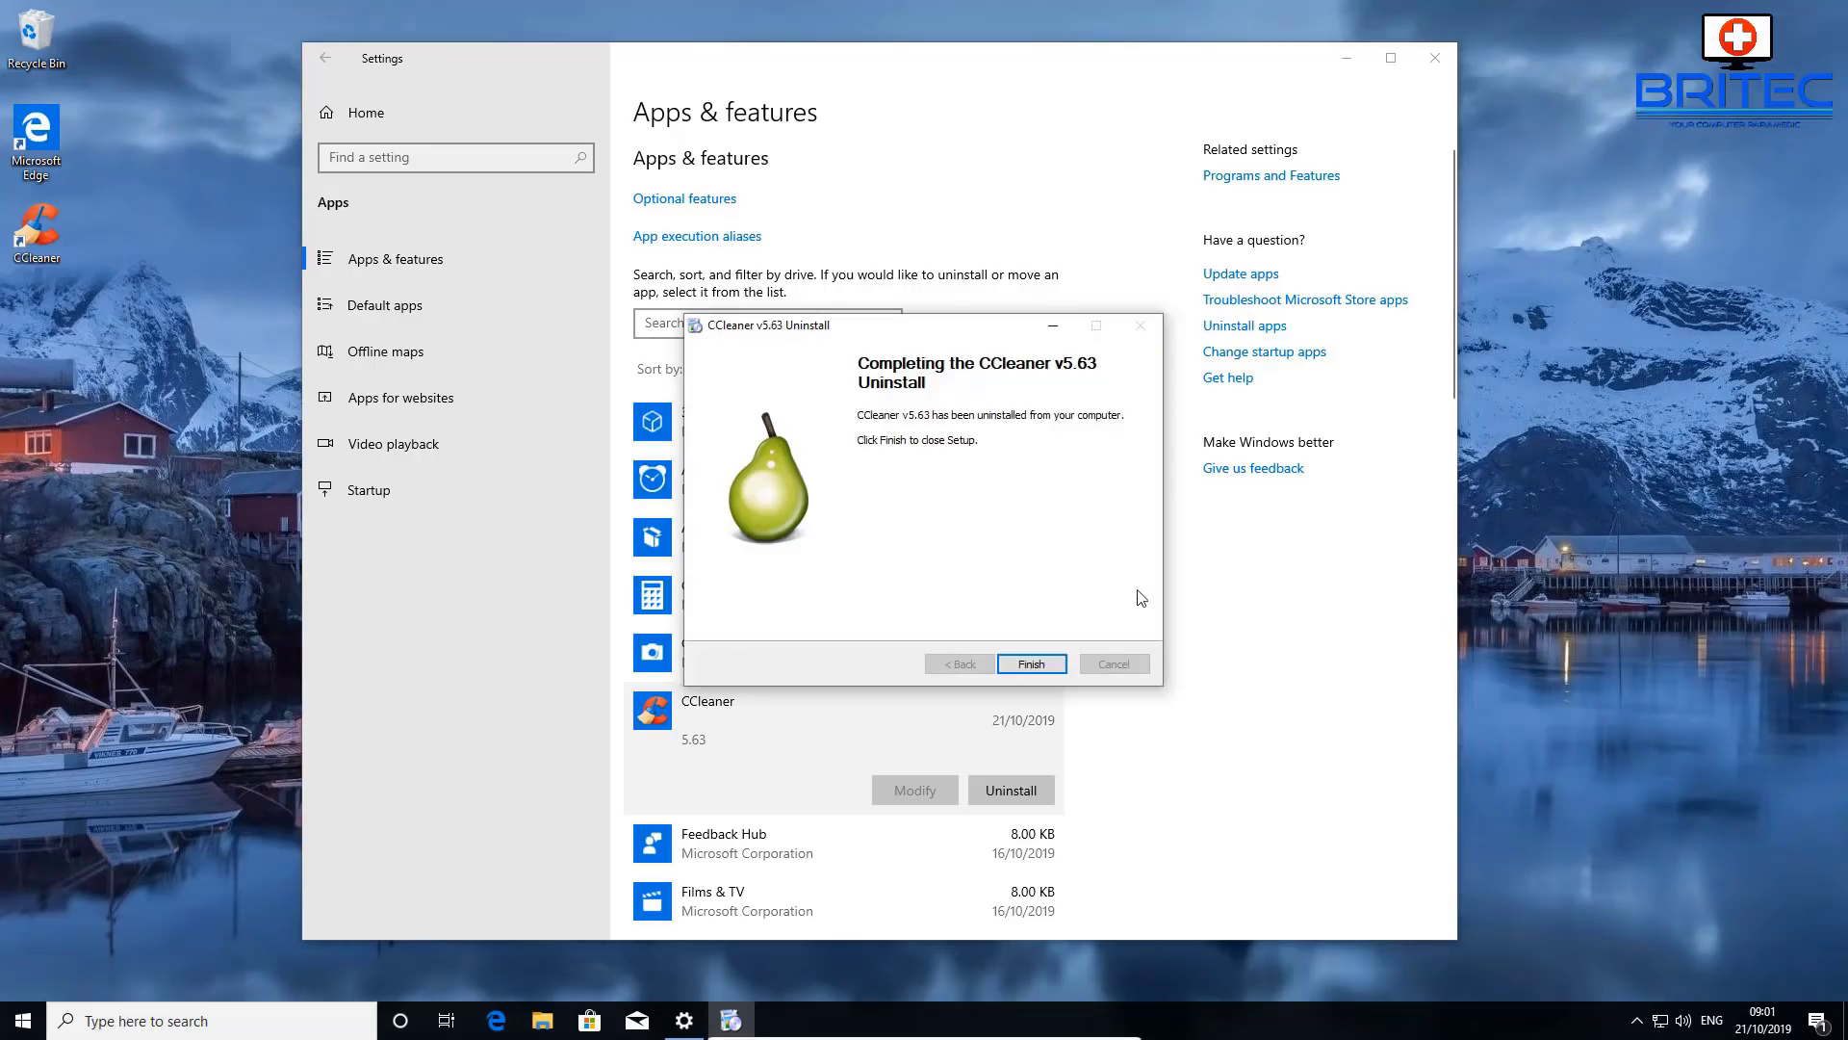
{"action": "left_click", "coordinate": [1031, 664]}
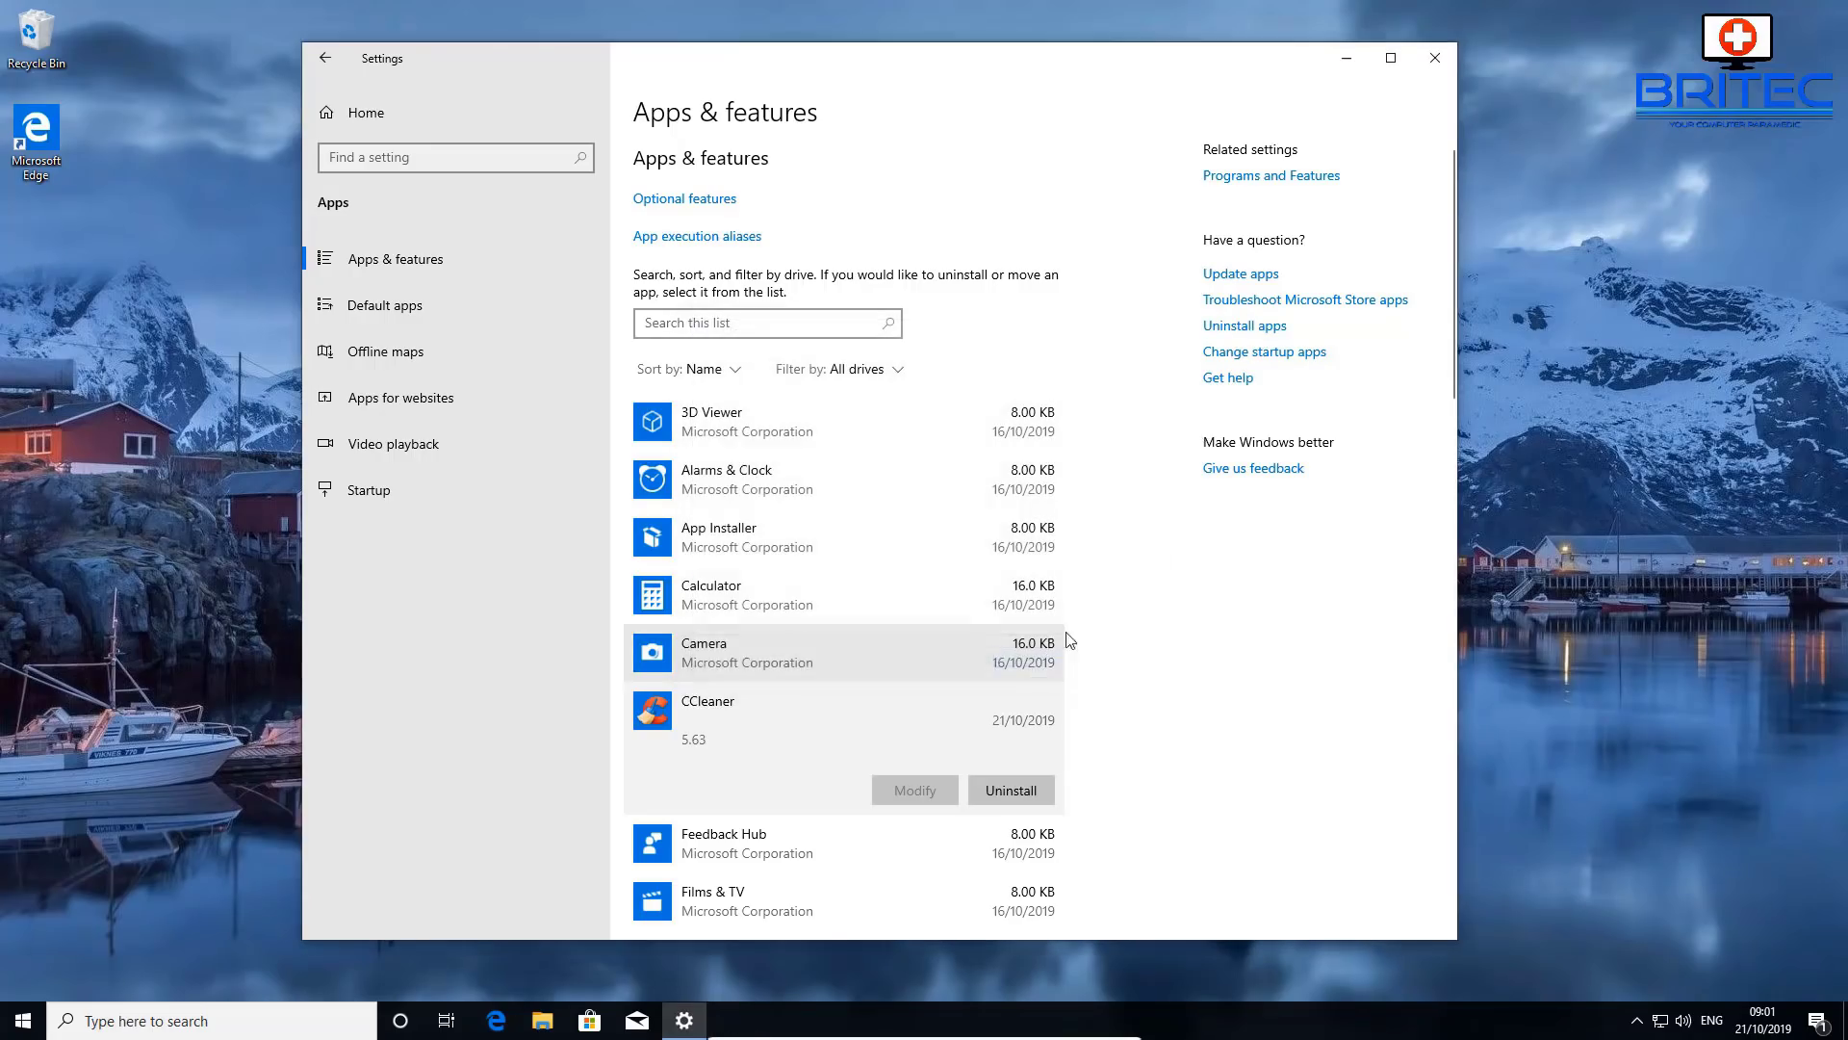
{"action": "left_click", "coordinate": [1435, 58]}
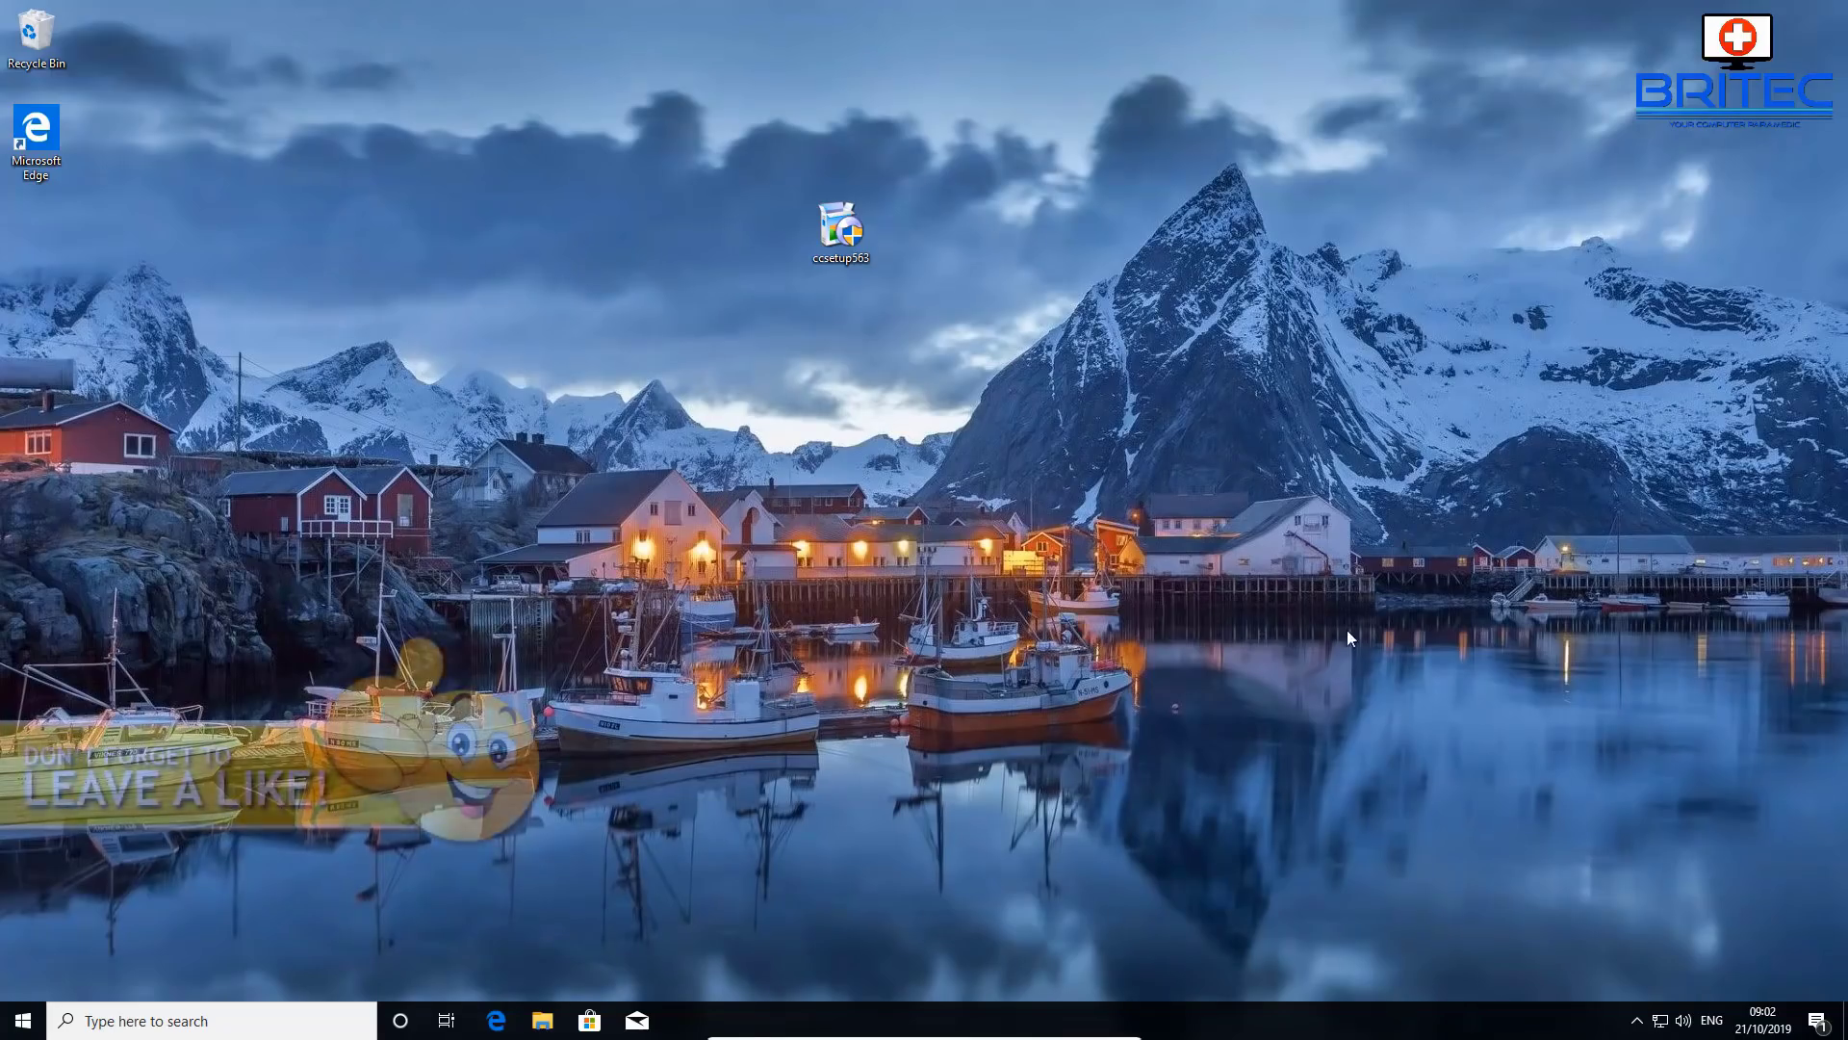
- Delete ccsetup563 from the desktop and subscribe to the computer-help YouTube channel
{"action": "right_click", "coordinate": [837, 236]}
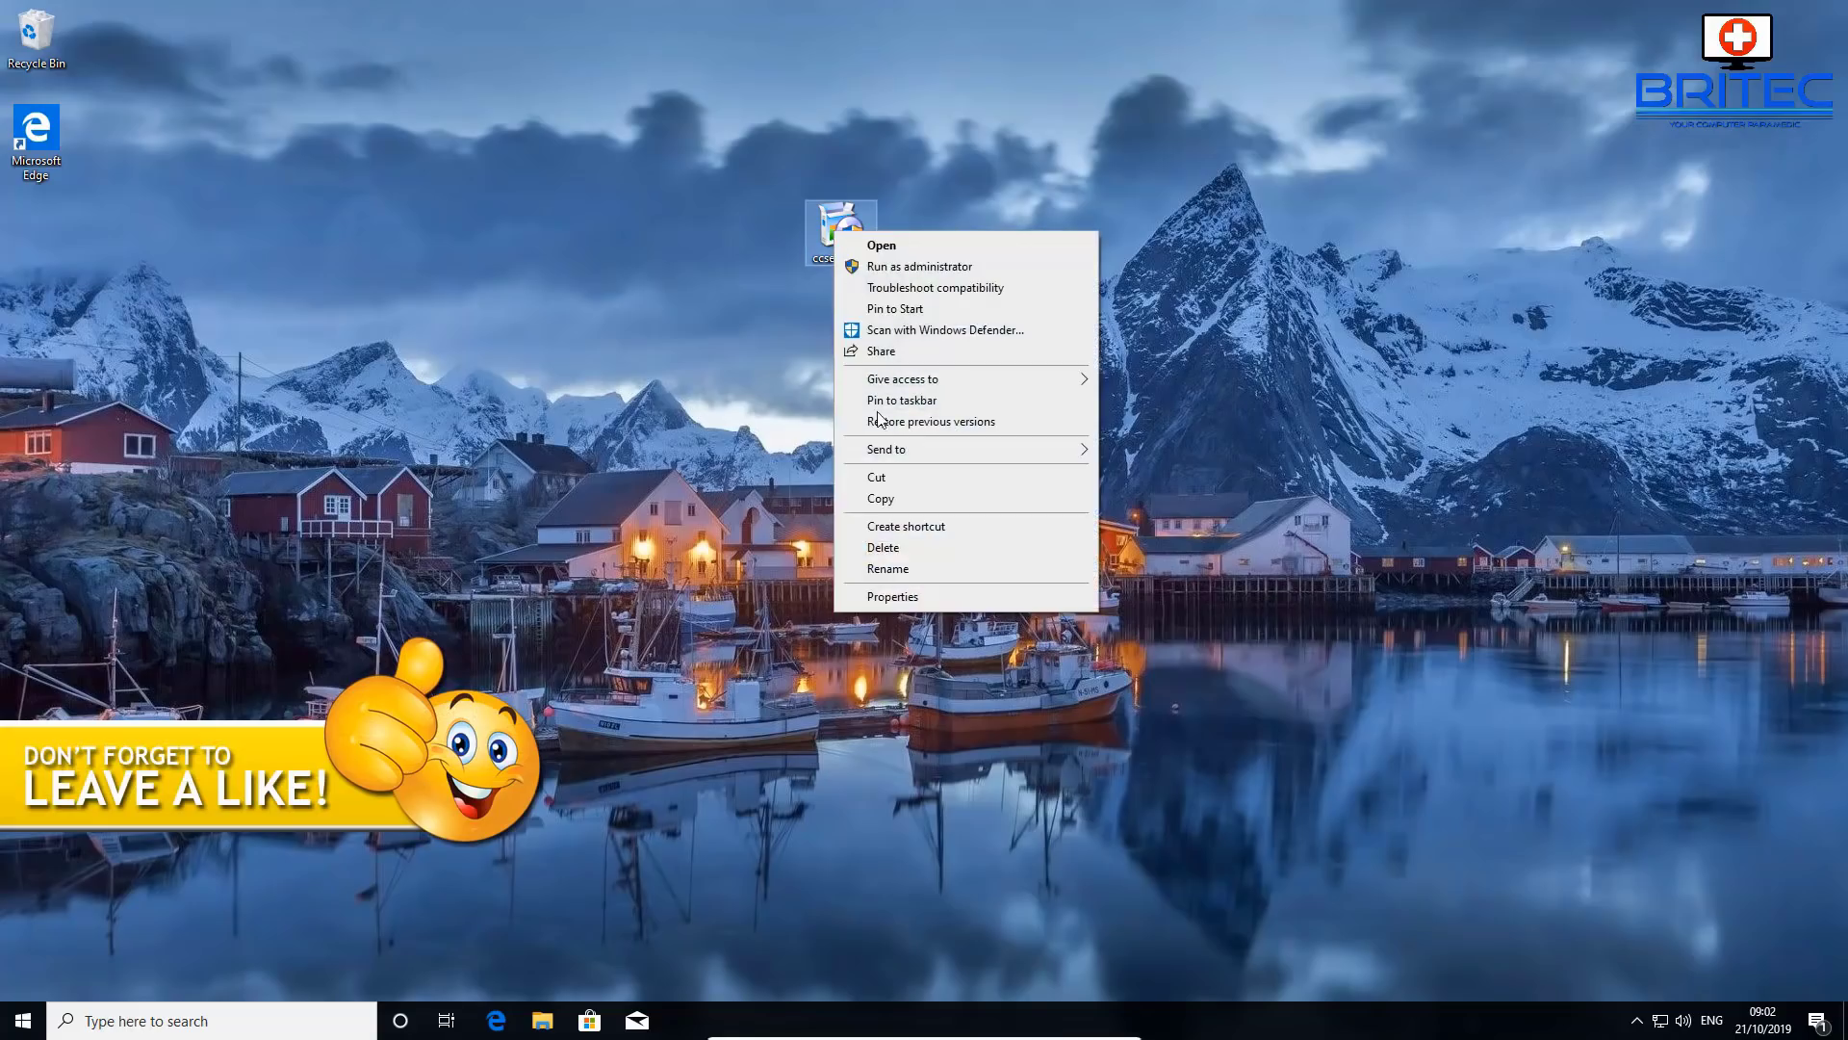
{"action": "left_click", "coordinate": [892, 547]}
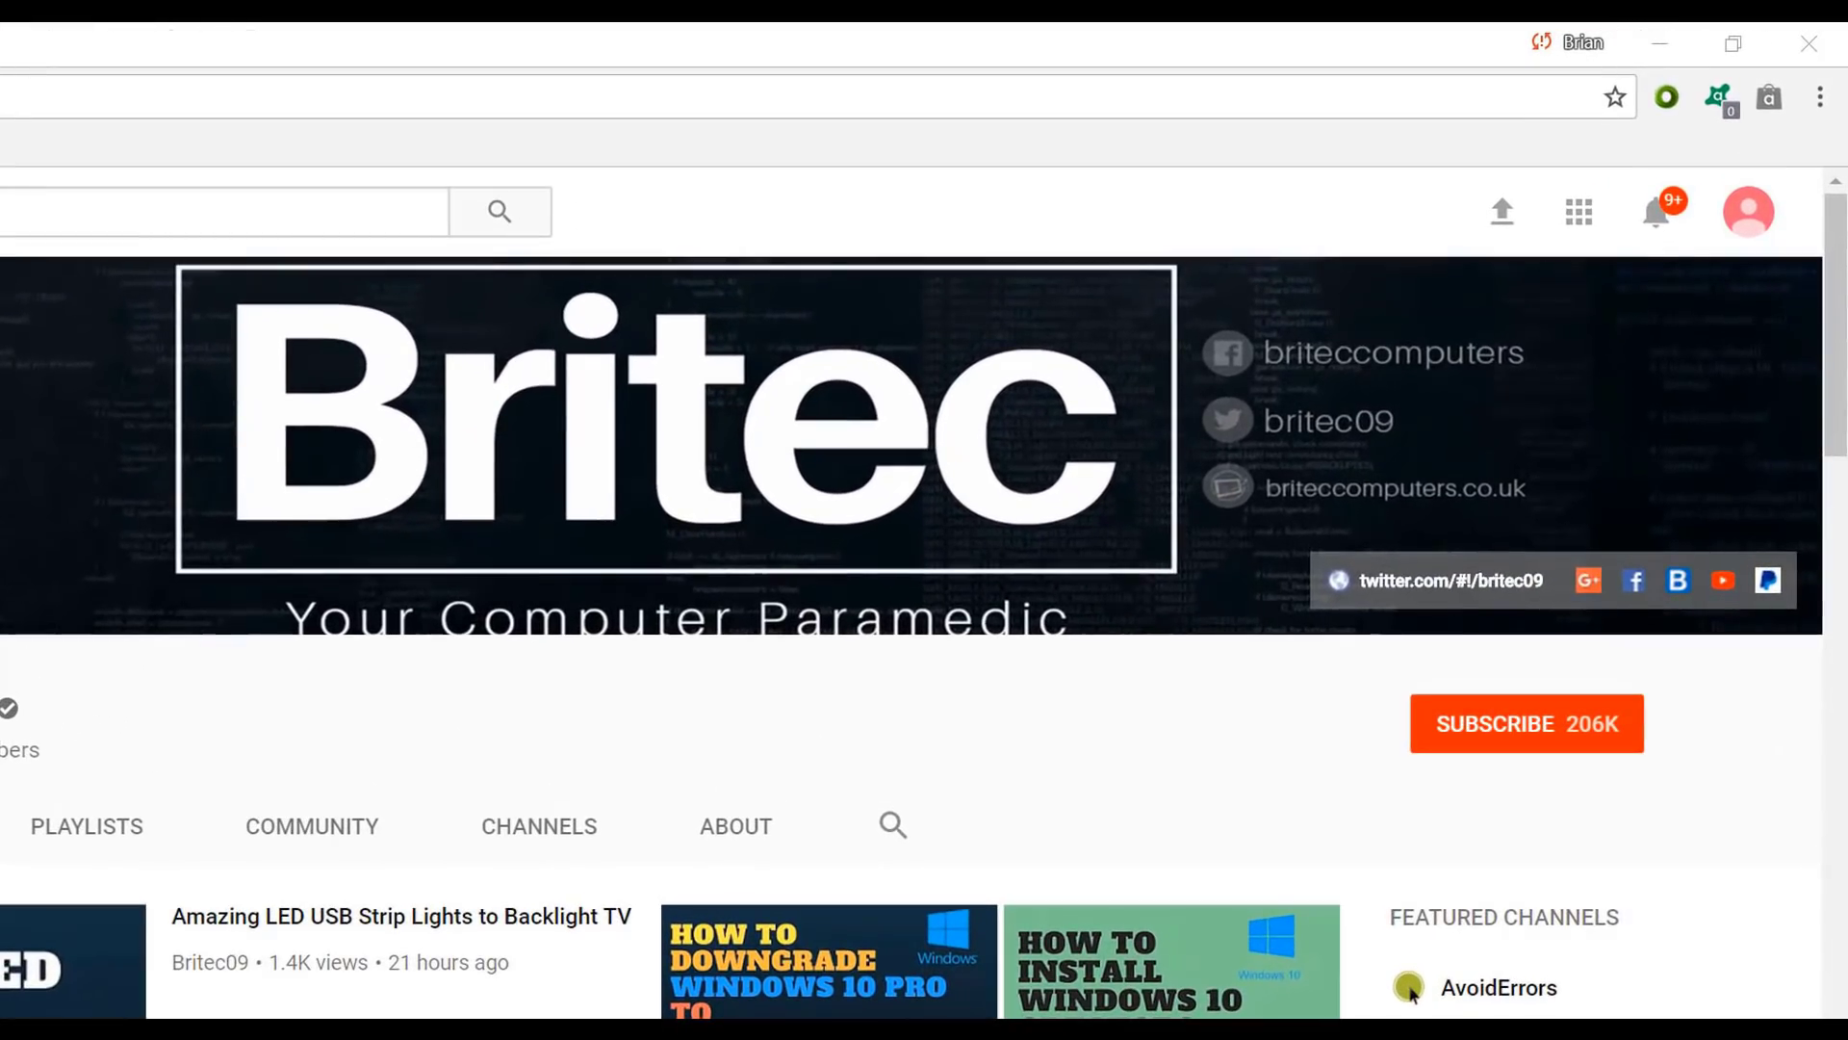
{"action": "left_click", "coordinate": [1549, 749]}
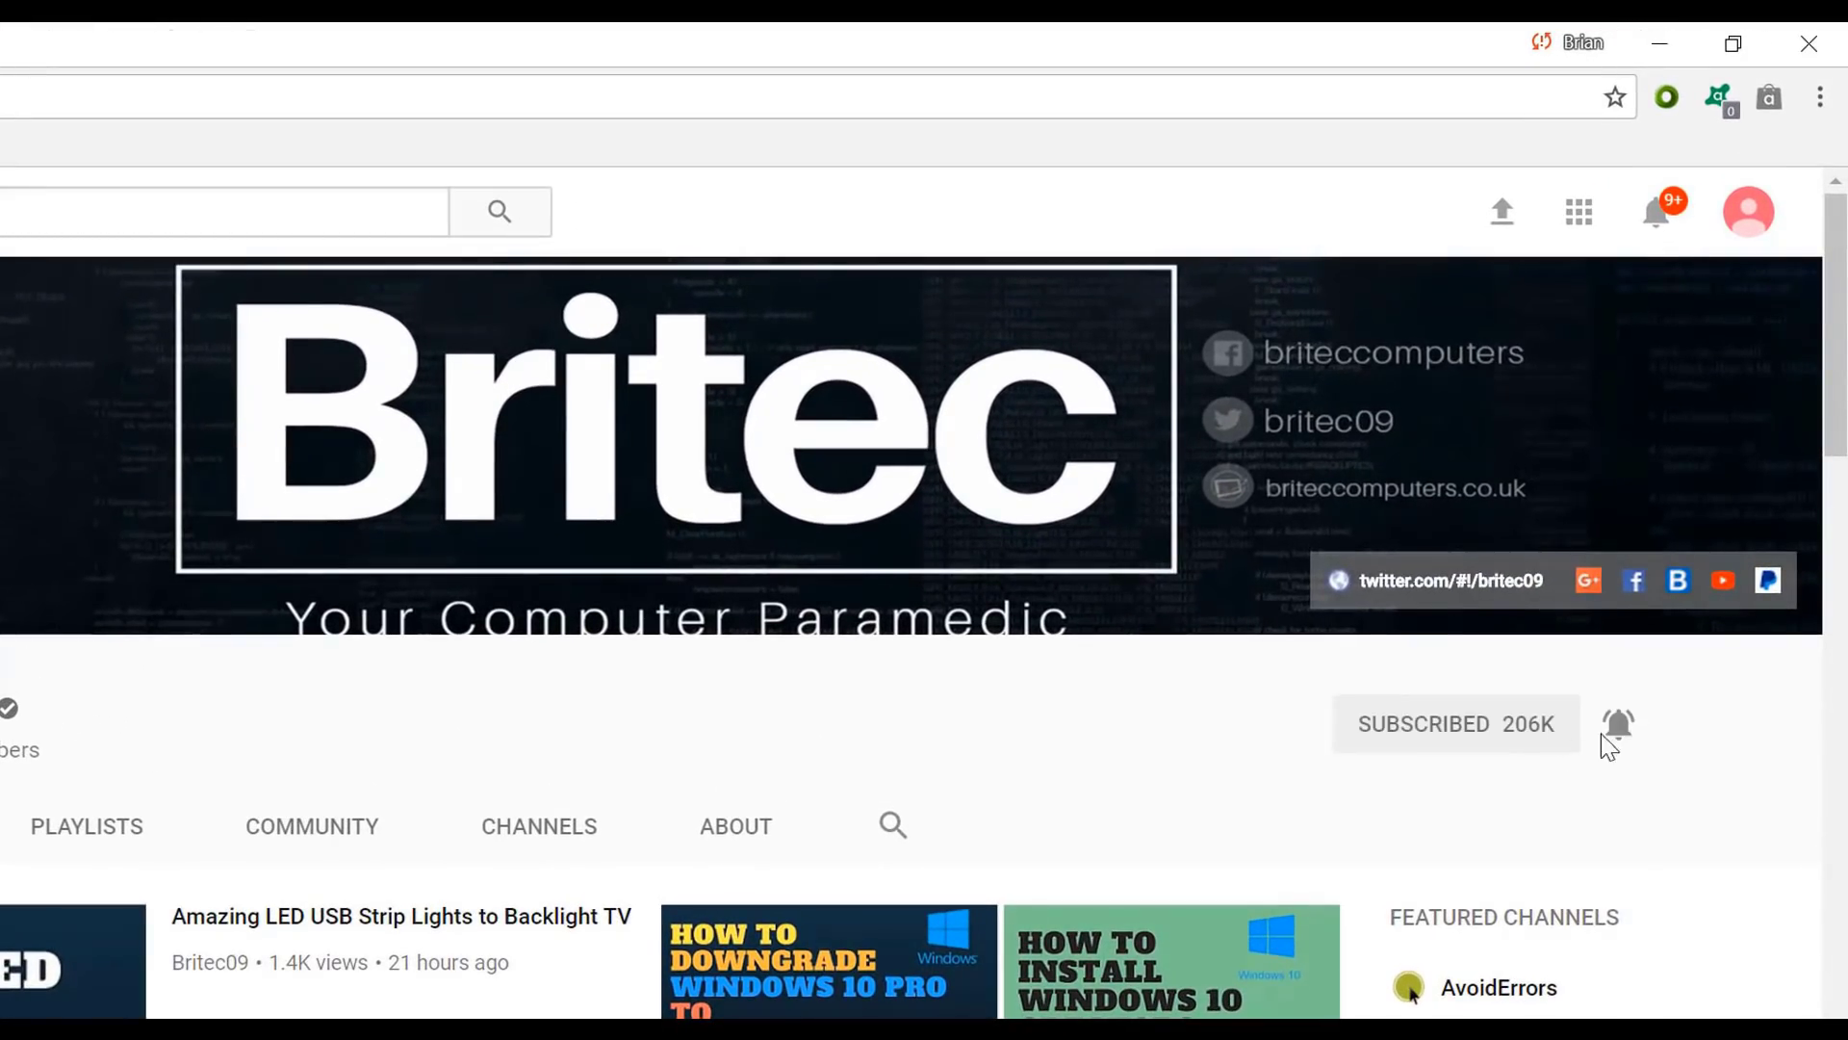